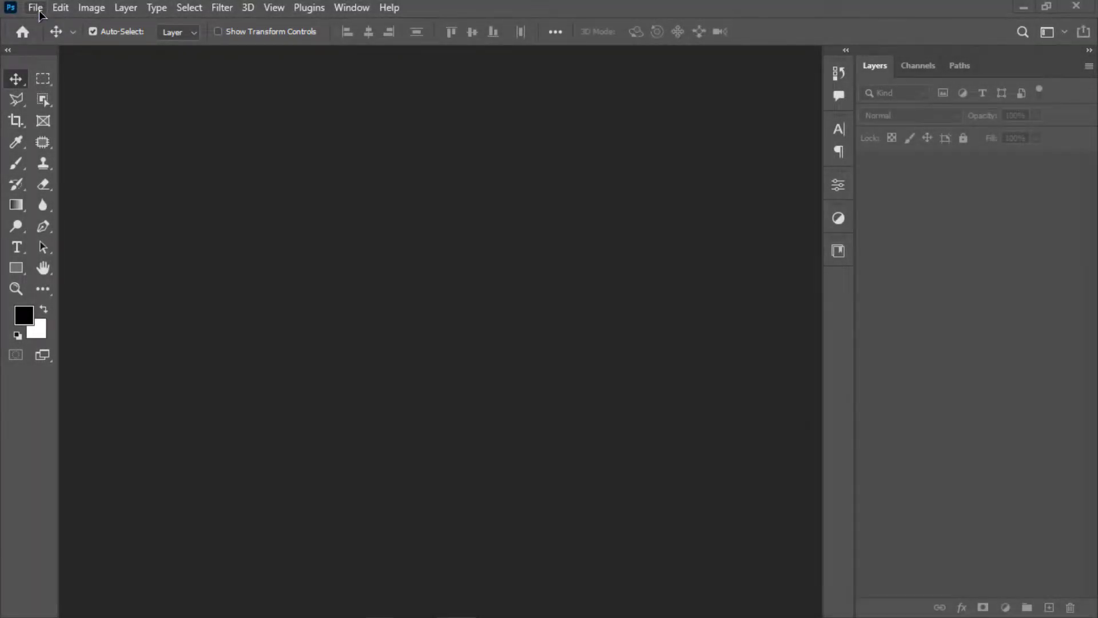
# Step: Create a document named 'Id Card Design', 2.125 × 3.375 inches at 300 ppi
pyautogui.click(38, 10)
pyautogui.click(44, 22)
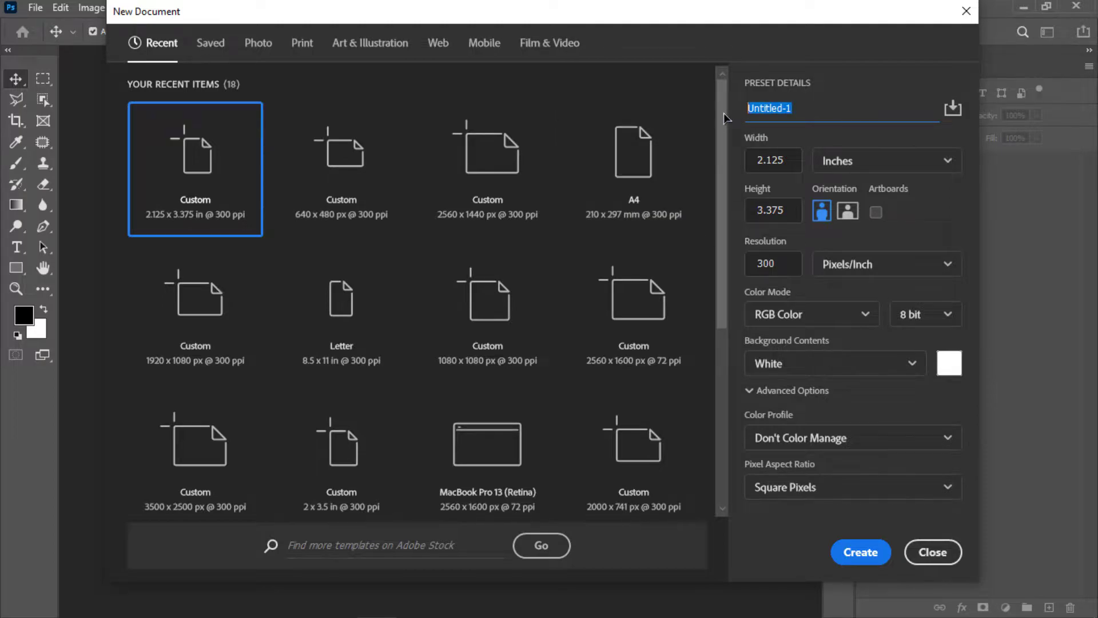
pyautogui.write('Id C')
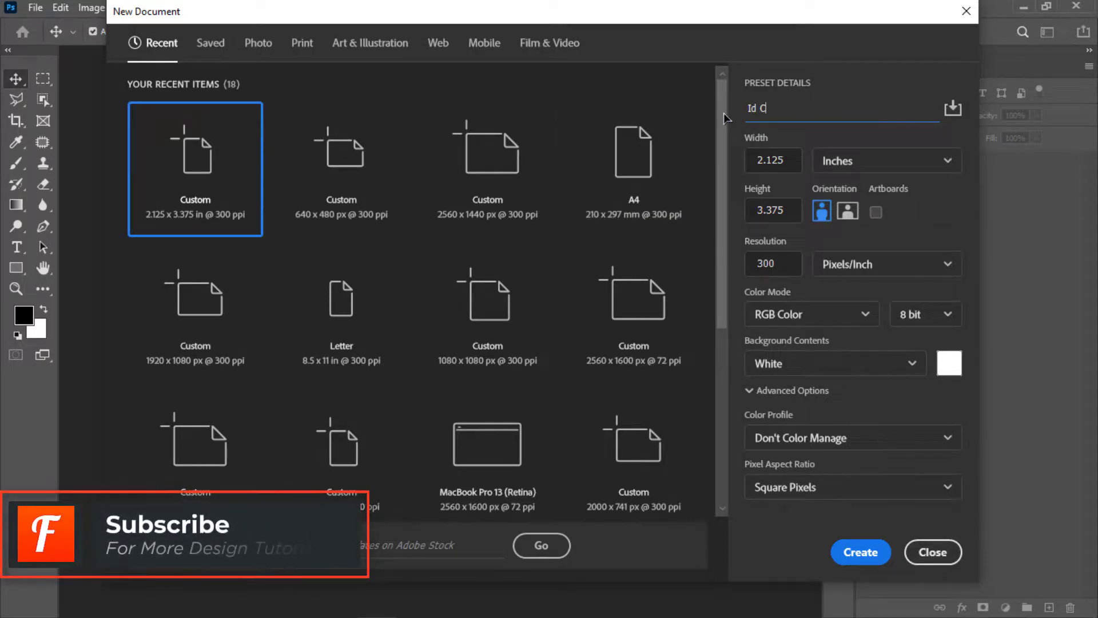
pyautogui.write('ard D')
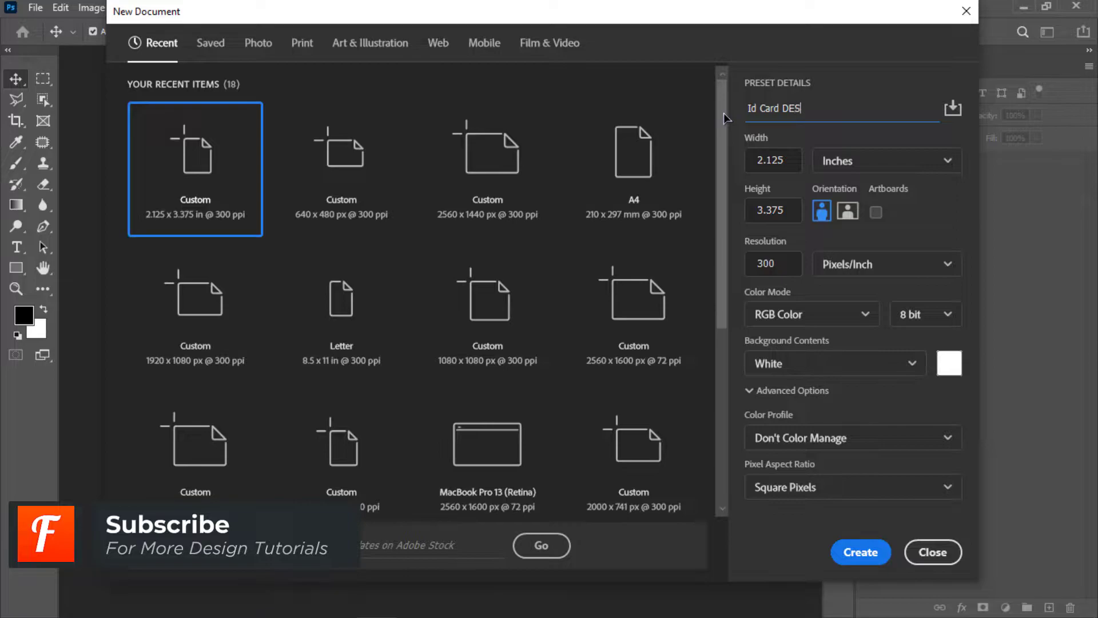
pyautogui.write('esign')
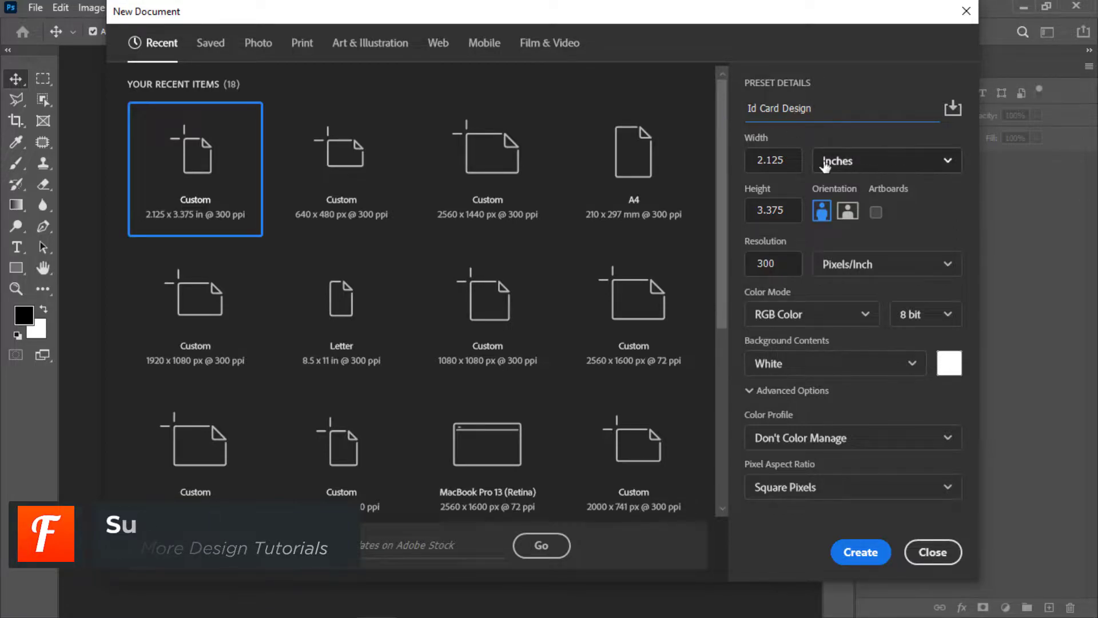
pyautogui.click(766, 160)
pyautogui.doubleClick(766, 160)
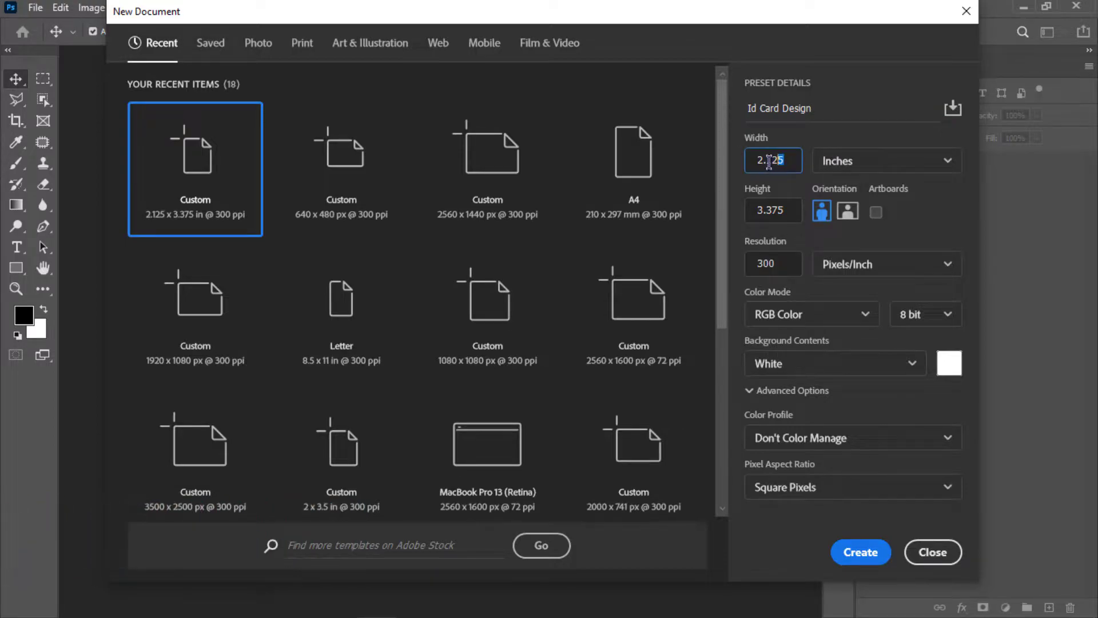
pyautogui.doubleClick(785, 210)
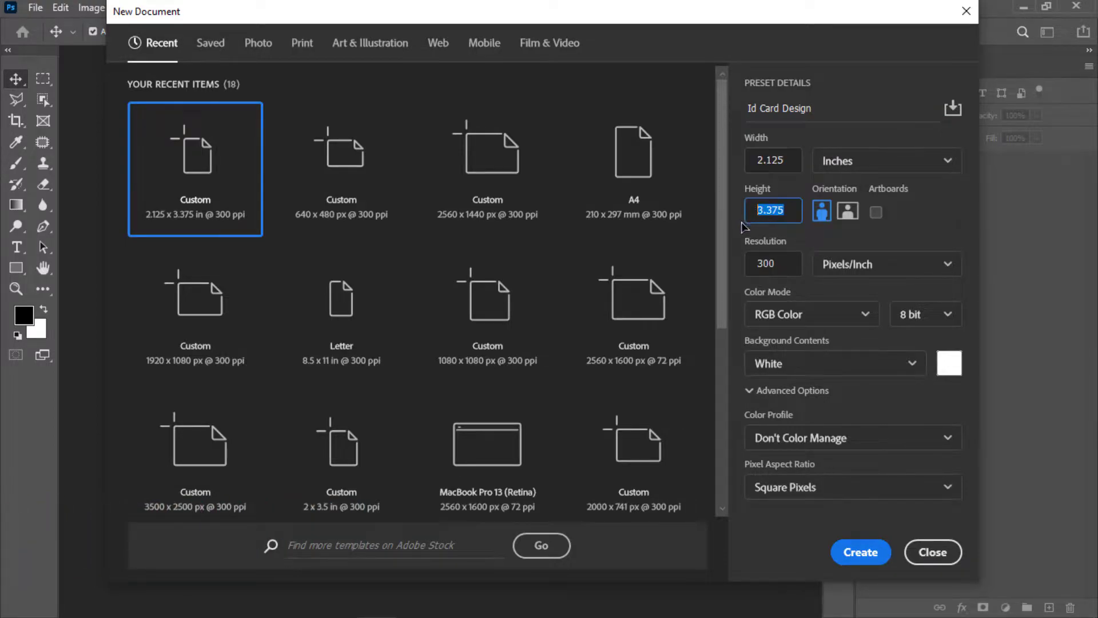
pyautogui.doubleClick(776, 260)
pyautogui.click(861, 550)
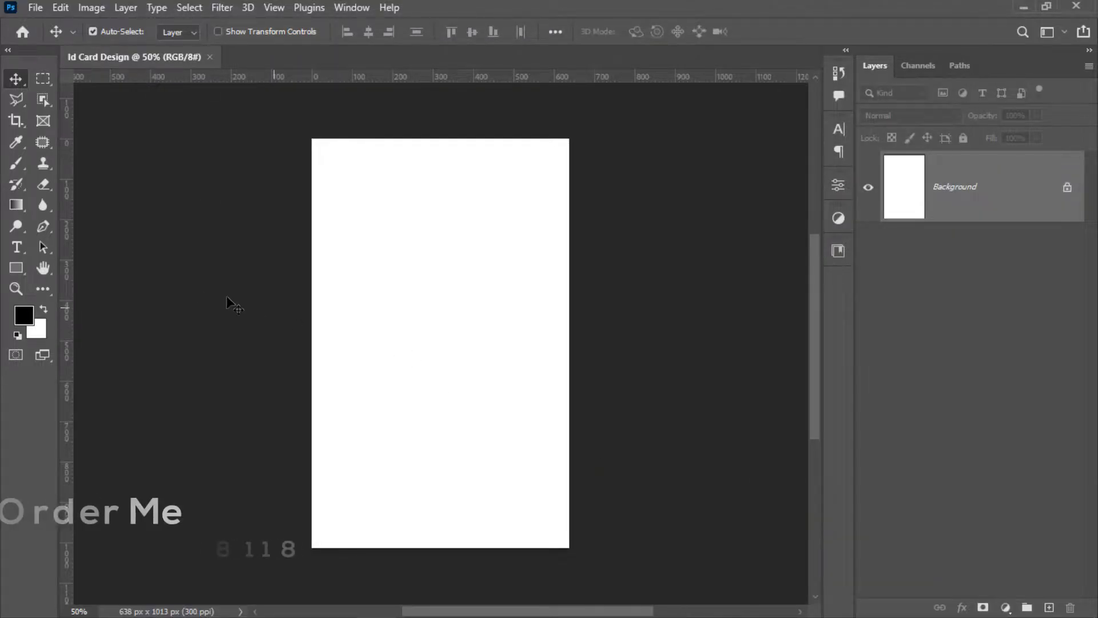
# Step: Pen-draw a closed wavy path across the card's top, with corner points above the canvas
pyautogui.click(43, 226)
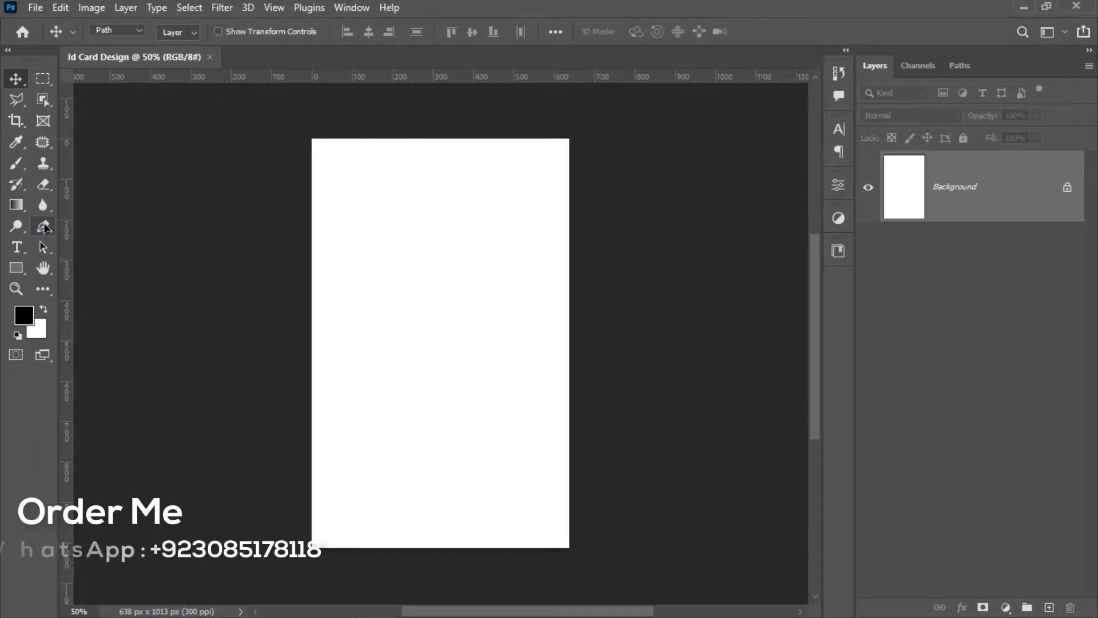
pyautogui.click(304, 251)
pyautogui.moveTo(431, 232); pyautogui.dragTo(521, 265)
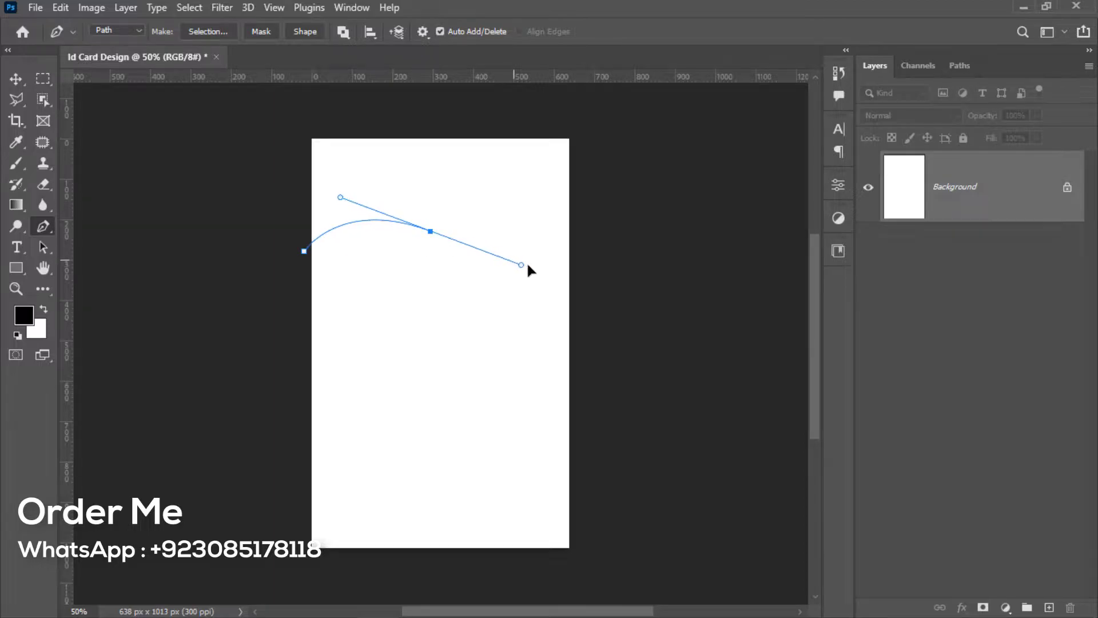
pyautogui.moveTo(623, 182); pyautogui.dragTo(636, 143)
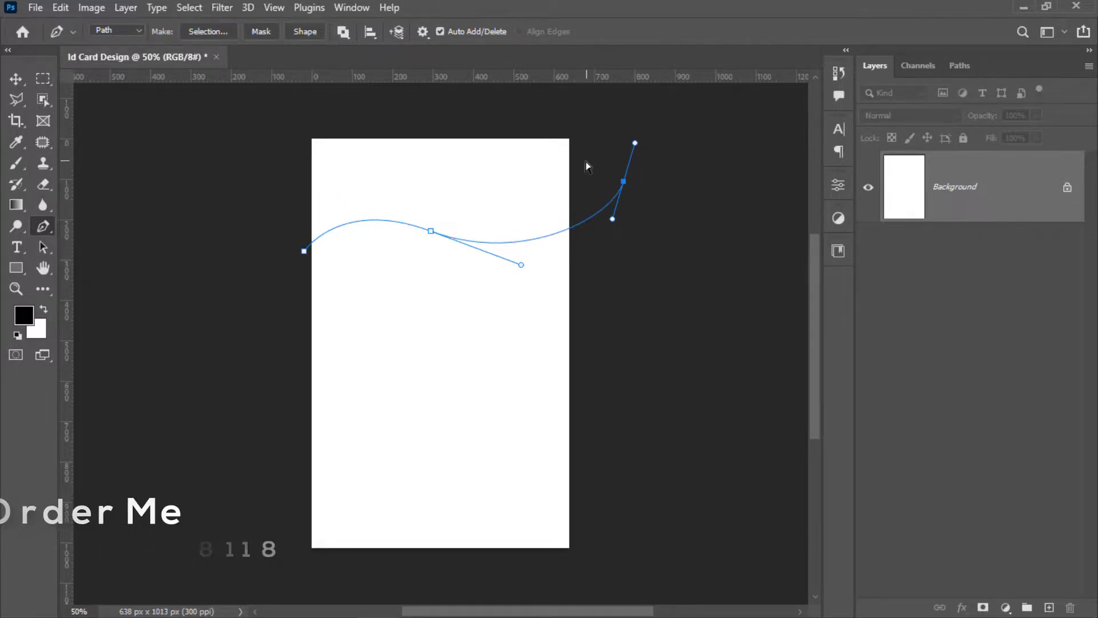
pyautogui.hotkey('ctrl', 'z')
pyautogui.moveTo(589, 174); pyautogui.dragTo(612, 126)
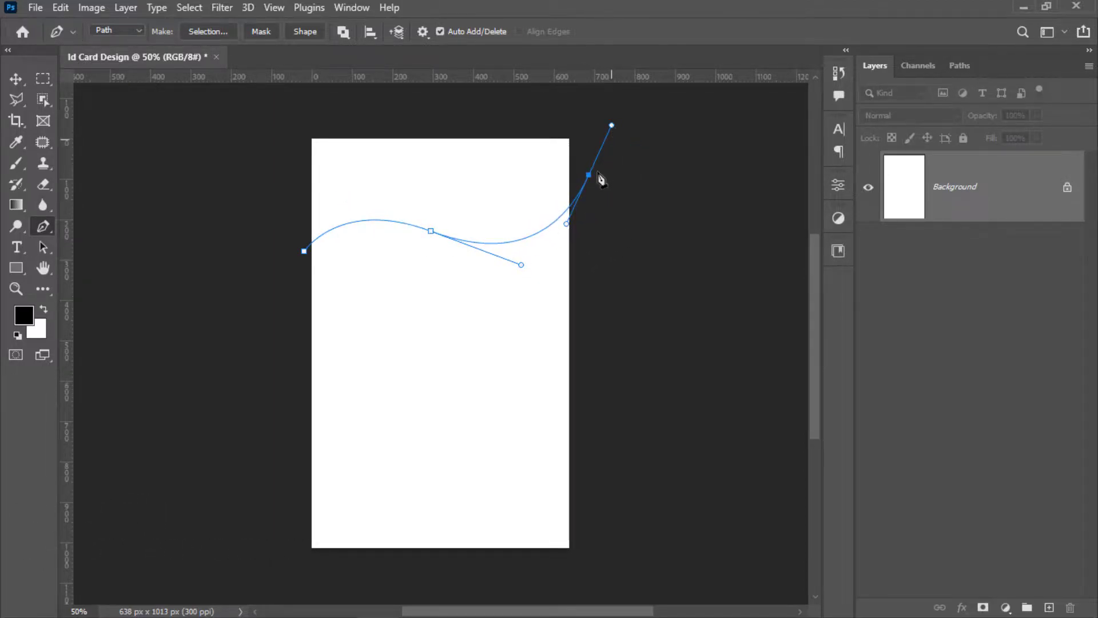
pyautogui.moveTo(589, 175); pyautogui.dragTo(589, 121)
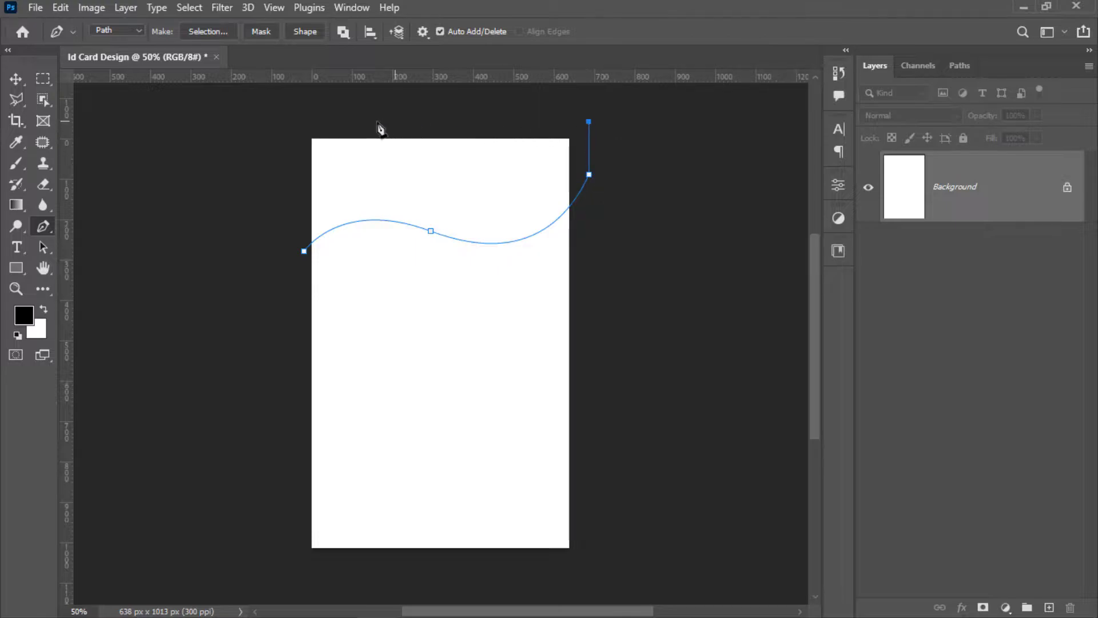
pyautogui.click(301, 121)
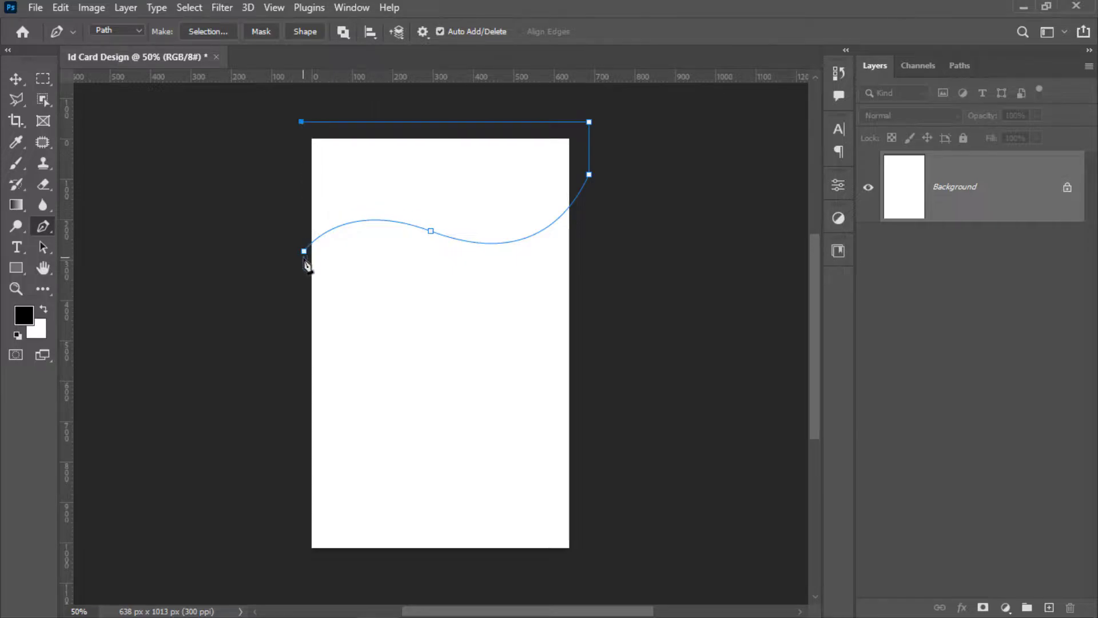
pyautogui.click(304, 251)
pyautogui.click(1006, 610)
# Step: Add a Gradient fill layer inside the path and browse the gradient preset folders
pyautogui.click(984, 343)
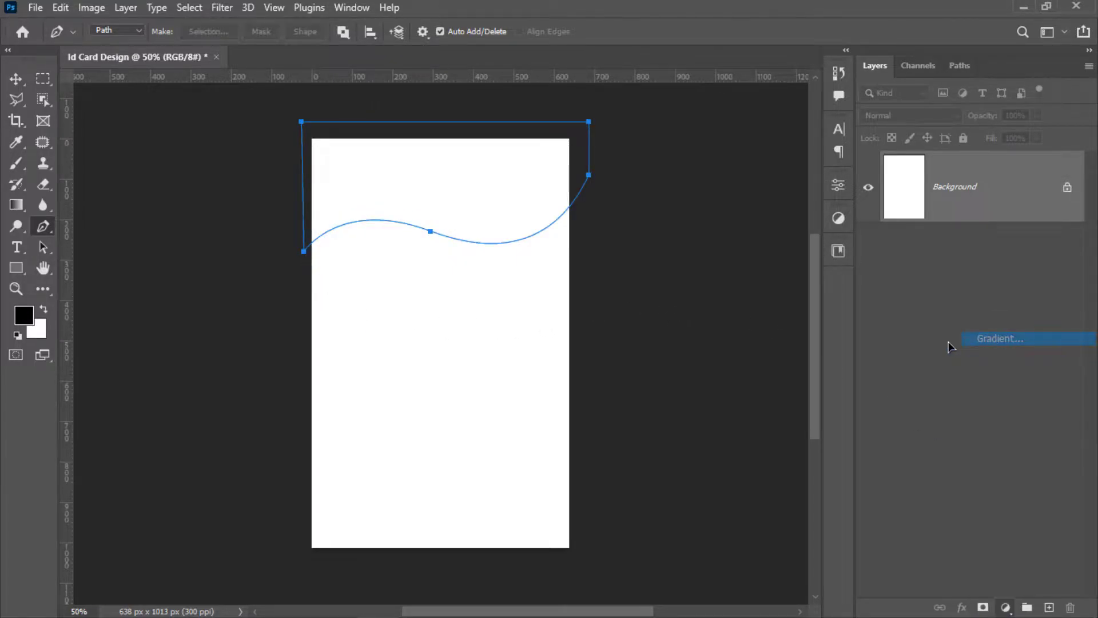
pyautogui.click(864, 117)
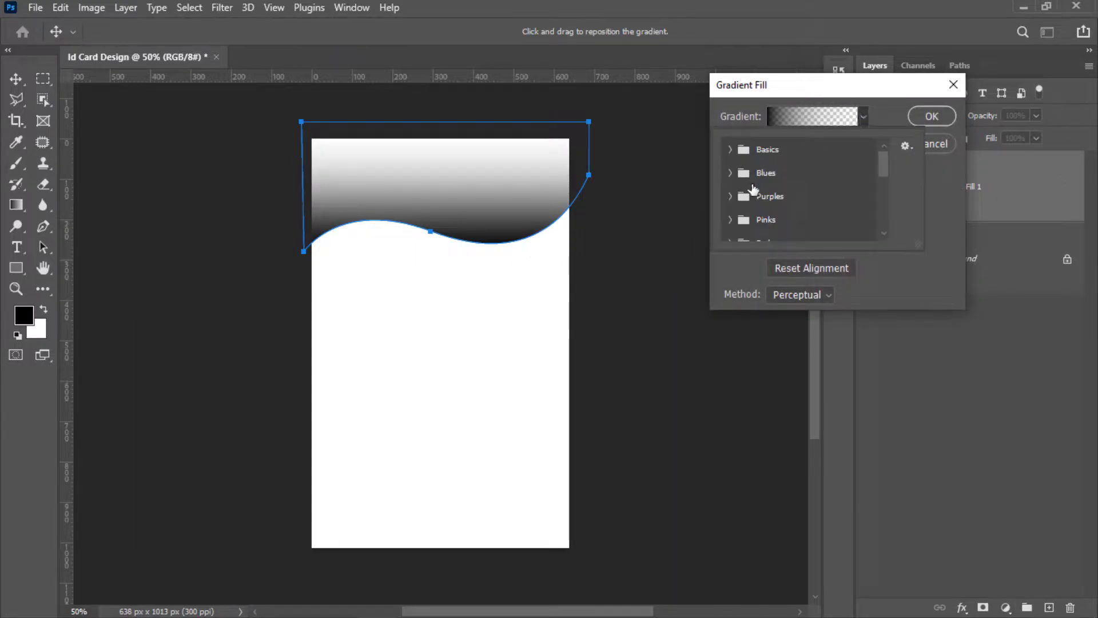
pyautogui.scroll(-1, 753, 189)
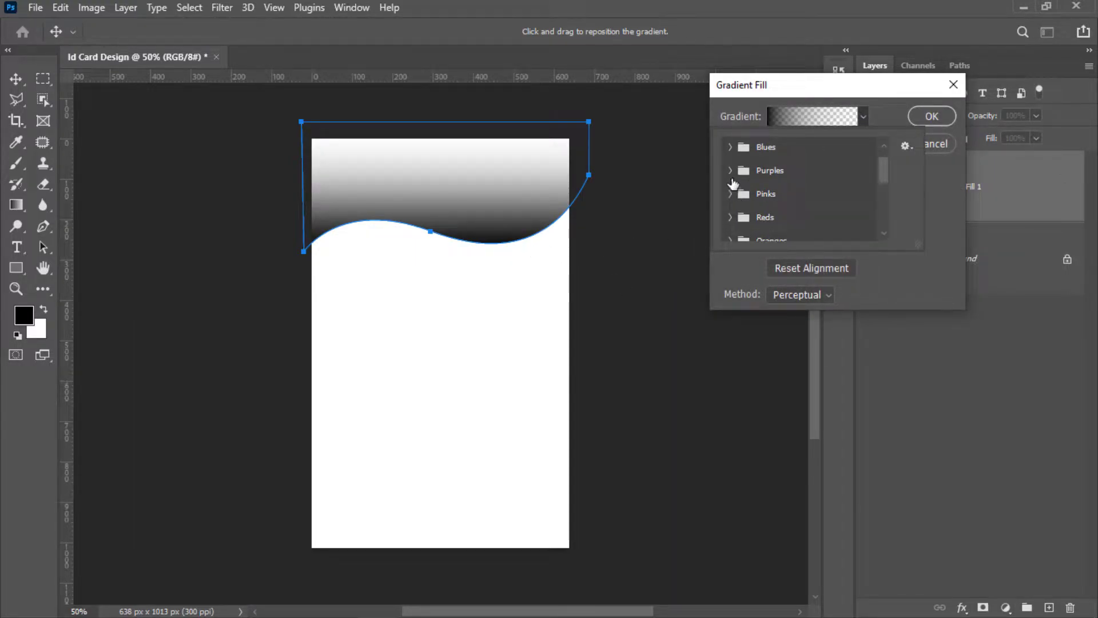
pyautogui.click(731, 171)
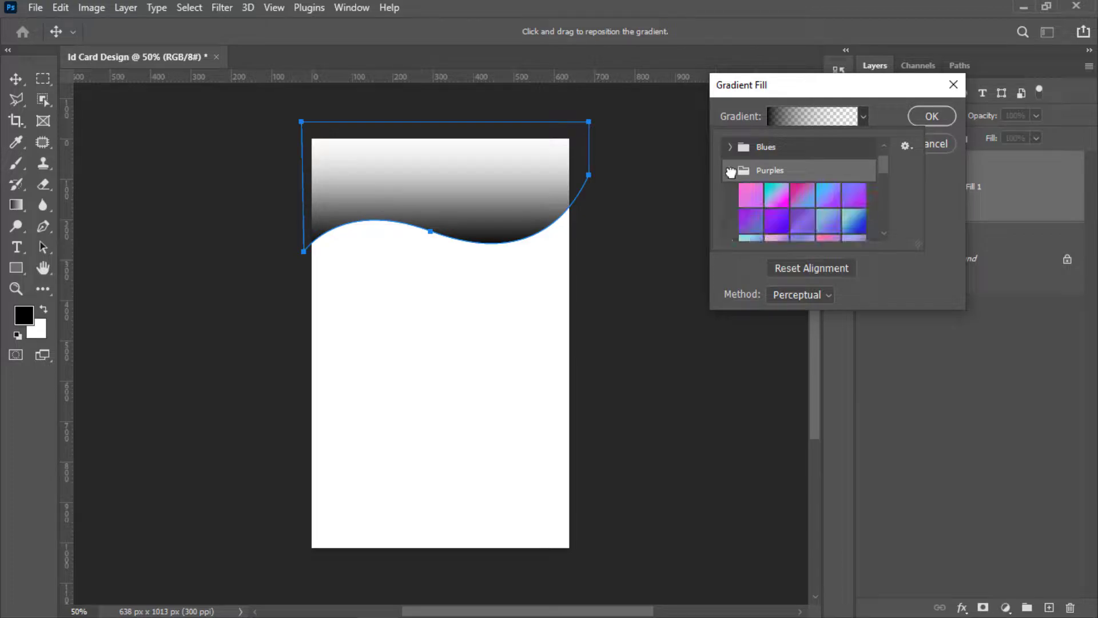
pyautogui.scroll(-1, 754, 202)
pyautogui.scroll(-1, 752, 204)
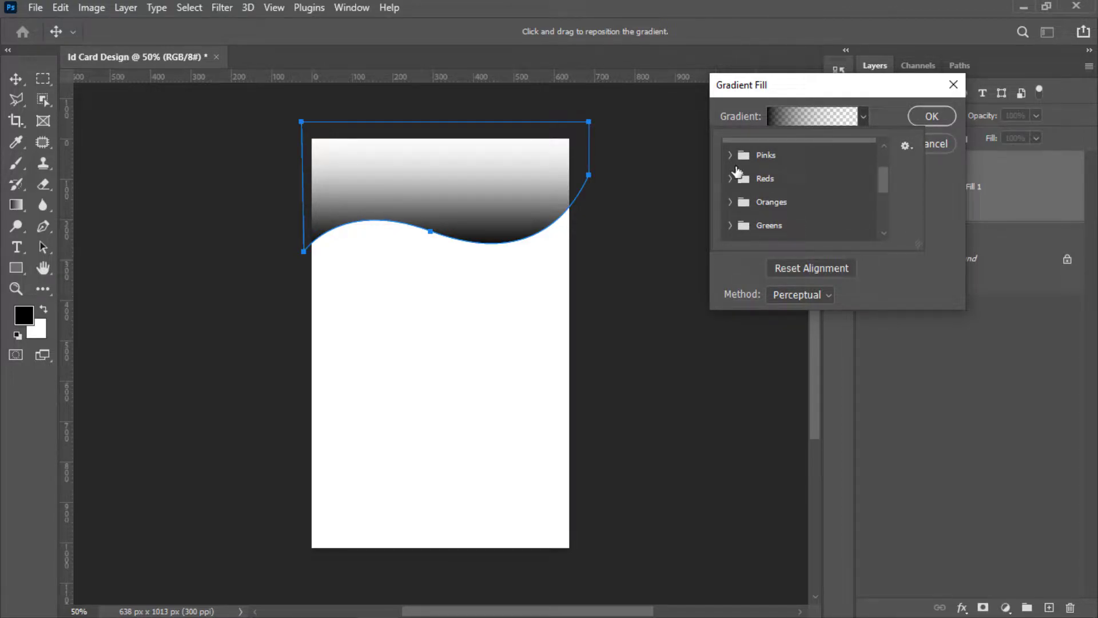
pyautogui.press('Escape')
# Step: Choose the Orange_05 yellow-to-orange preset from the Oranges gradient folder
pyautogui.click(863, 117)
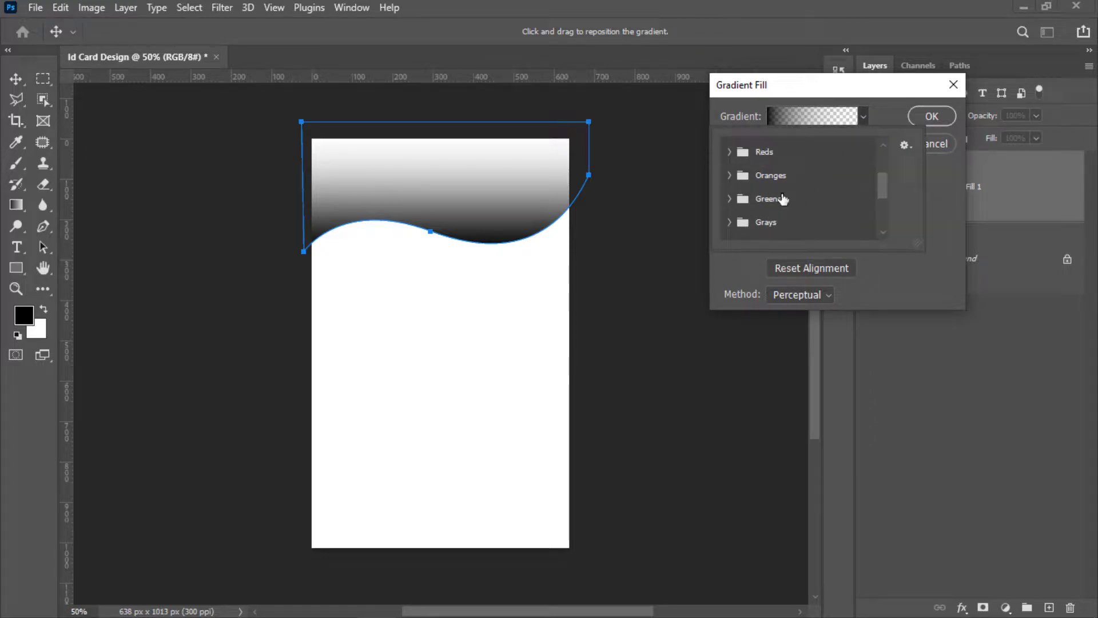
pyautogui.click(771, 175)
pyautogui.click(852, 186)
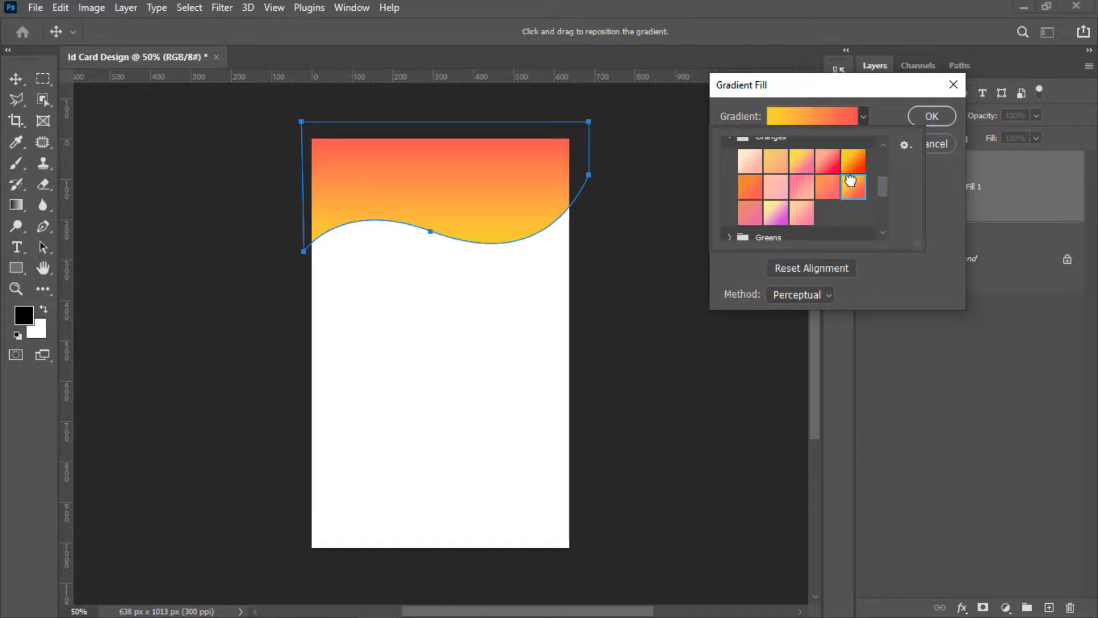
pyautogui.click(852, 160)
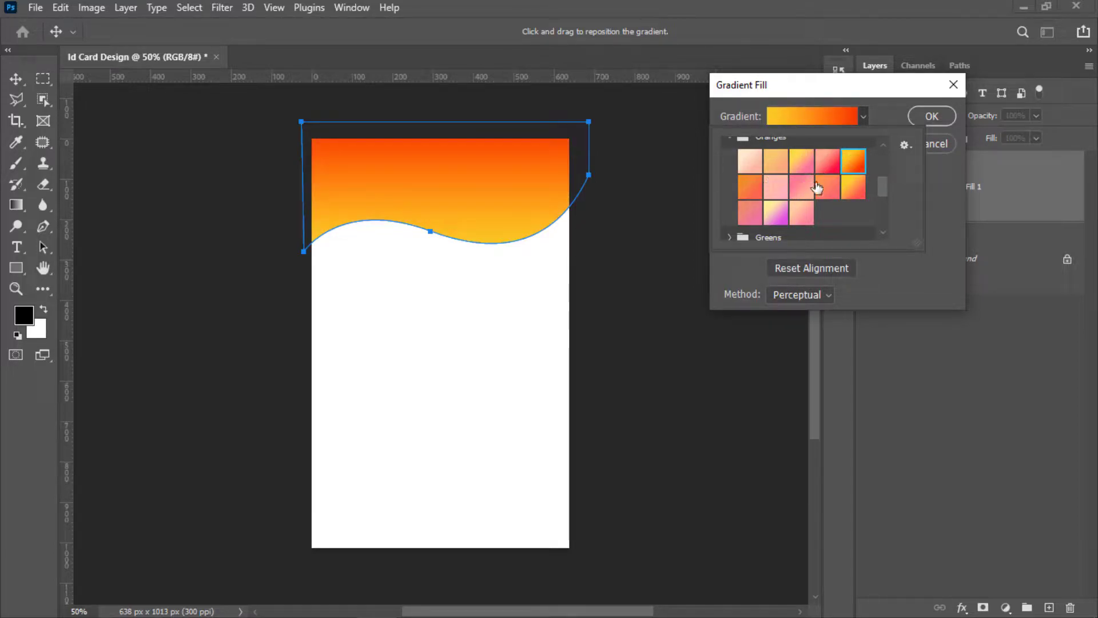
pyautogui.click(941, 212)
# Step: Edit the gradient's yellow colour stop, browsing the orange Pantone colour library
pyautogui.click(818, 117)
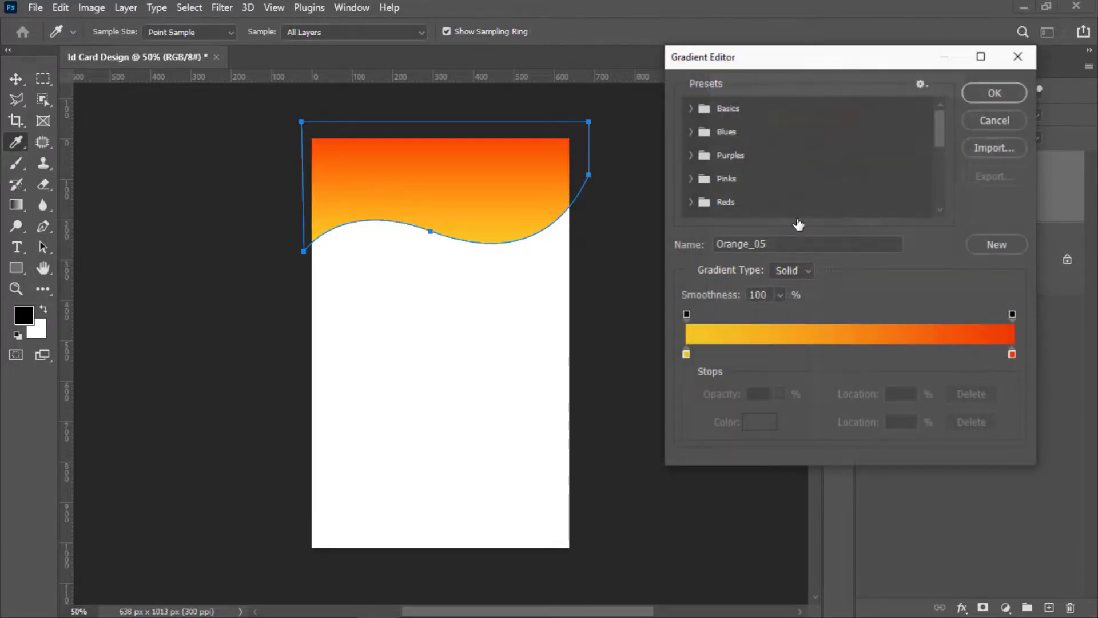
pyautogui.click(686, 357)
pyautogui.doubleClick(686, 357)
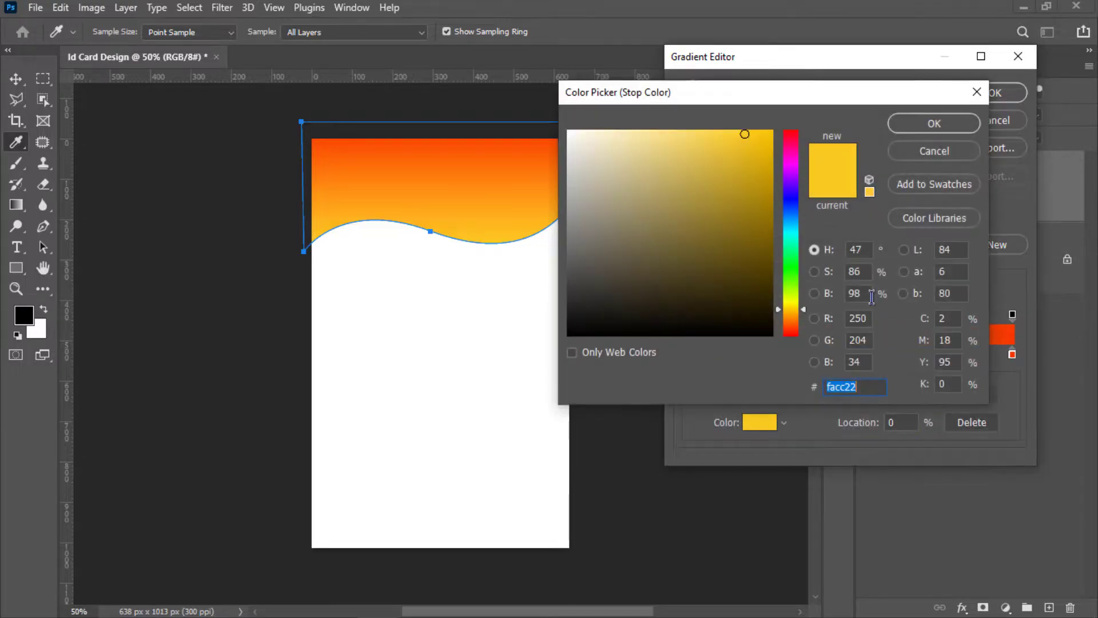
pyautogui.click(956, 220)
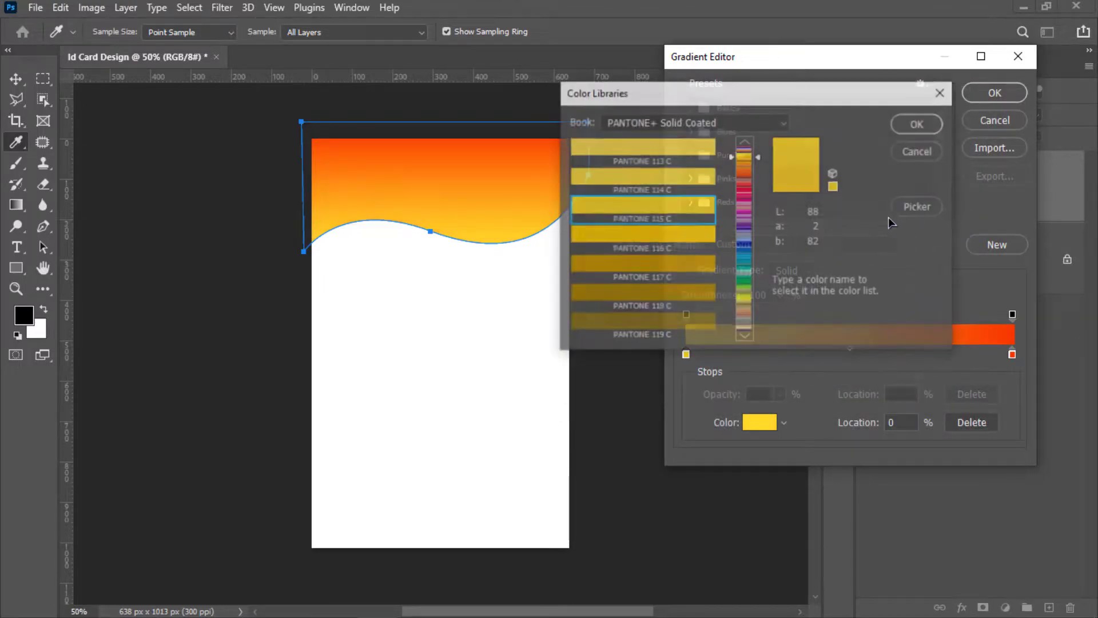
pyautogui.click(749, 169)
pyautogui.click(702, 247)
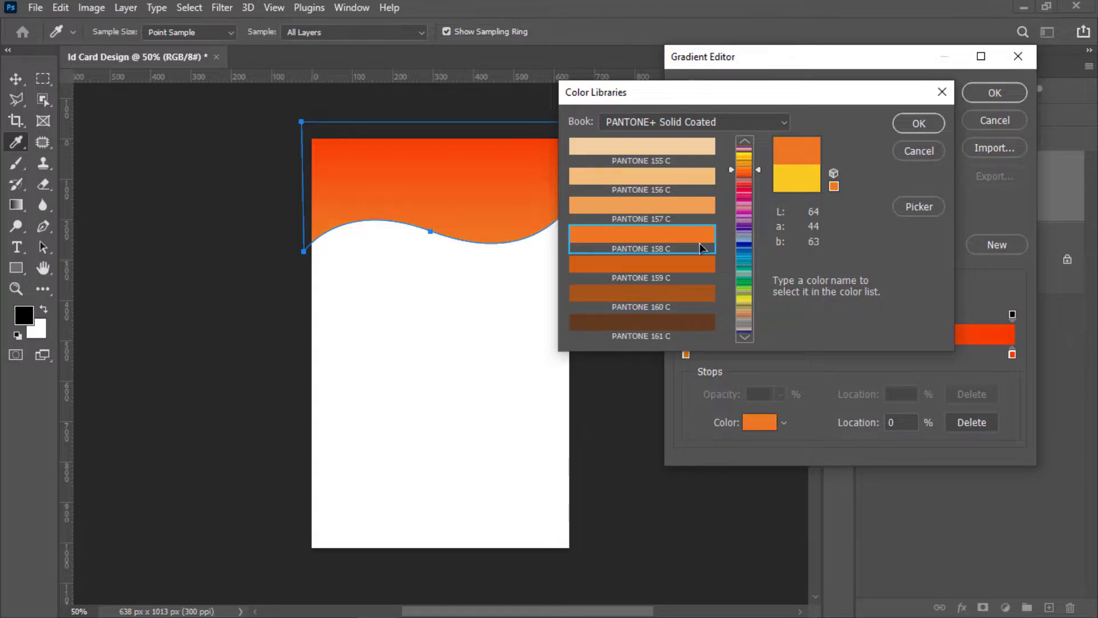
# Step: Set that stop to PANTONE 158 C after comparing 157 C and 160 C
pyautogui.click(690, 296)
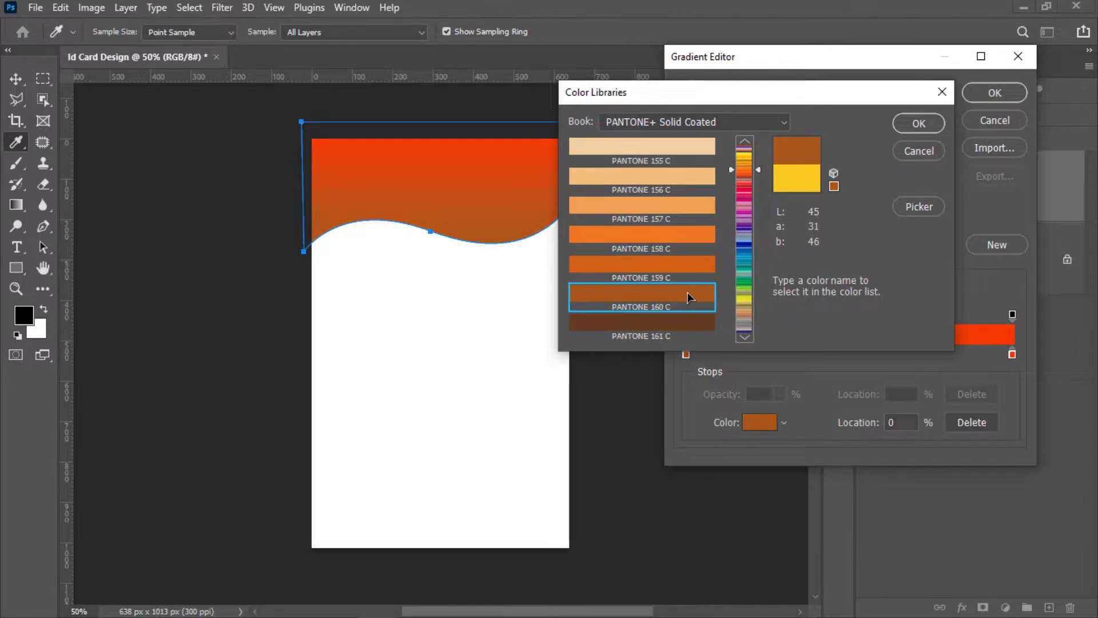
pyautogui.click(690, 217)
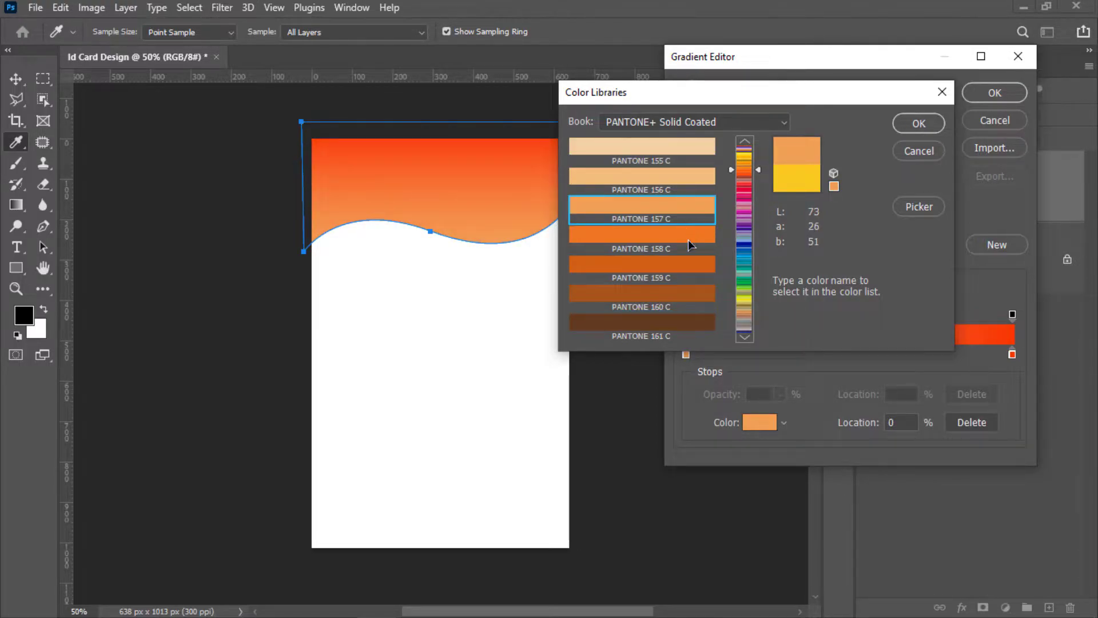
pyautogui.click(691, 244)
pyautogui.click(690, 209)
pyautogui.click(691, 240)
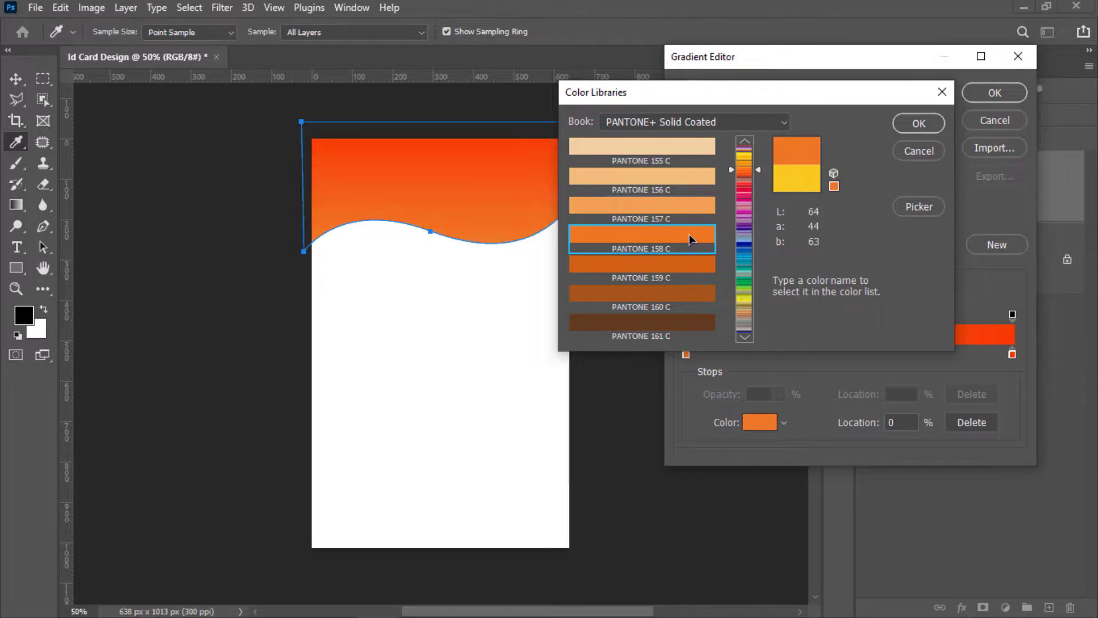
pyautogui.click(915, 122)
# Step: Set the gradient angle to -30° and commit it as Gradient Fill 1
pyautogui.click(985, 95)
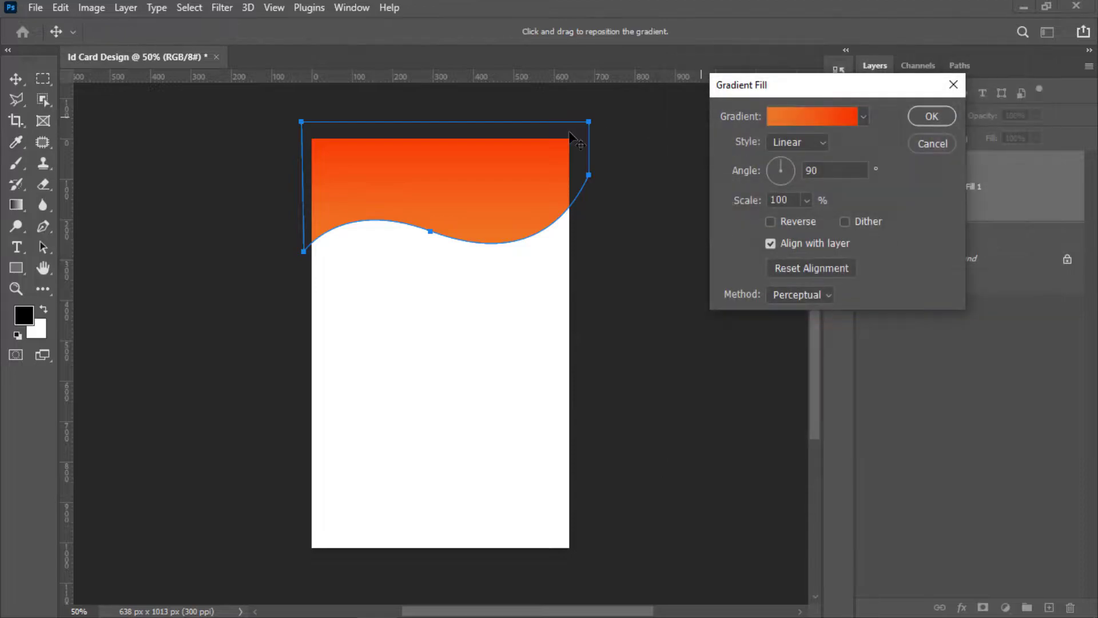
pyautogui.click(833, 177)
pyautogui.write('-30')
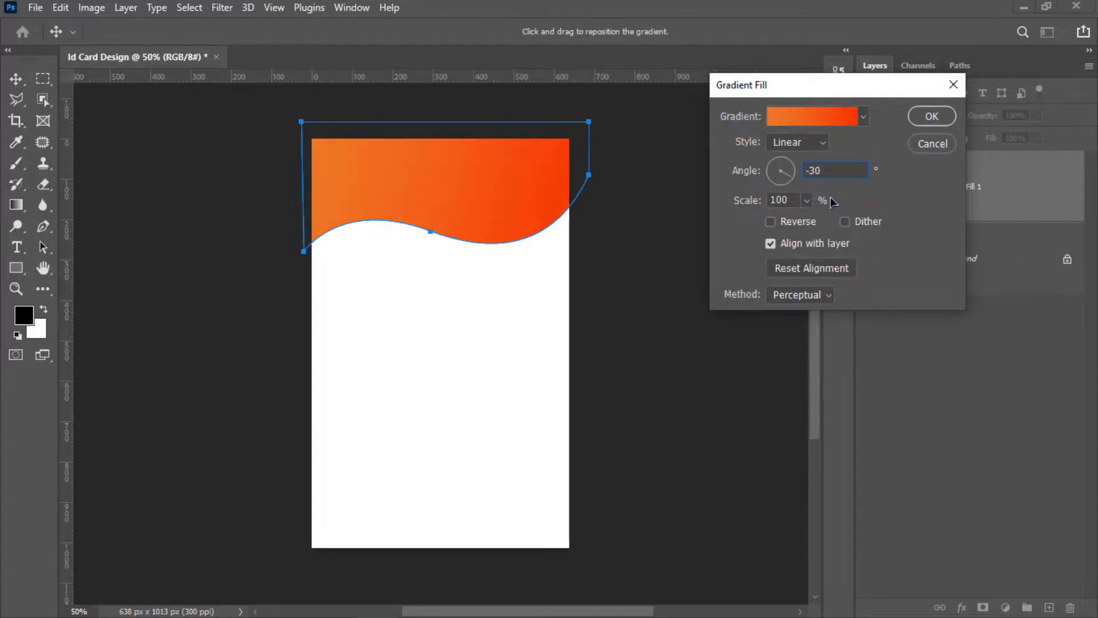
pyautogui.click(932, 116)
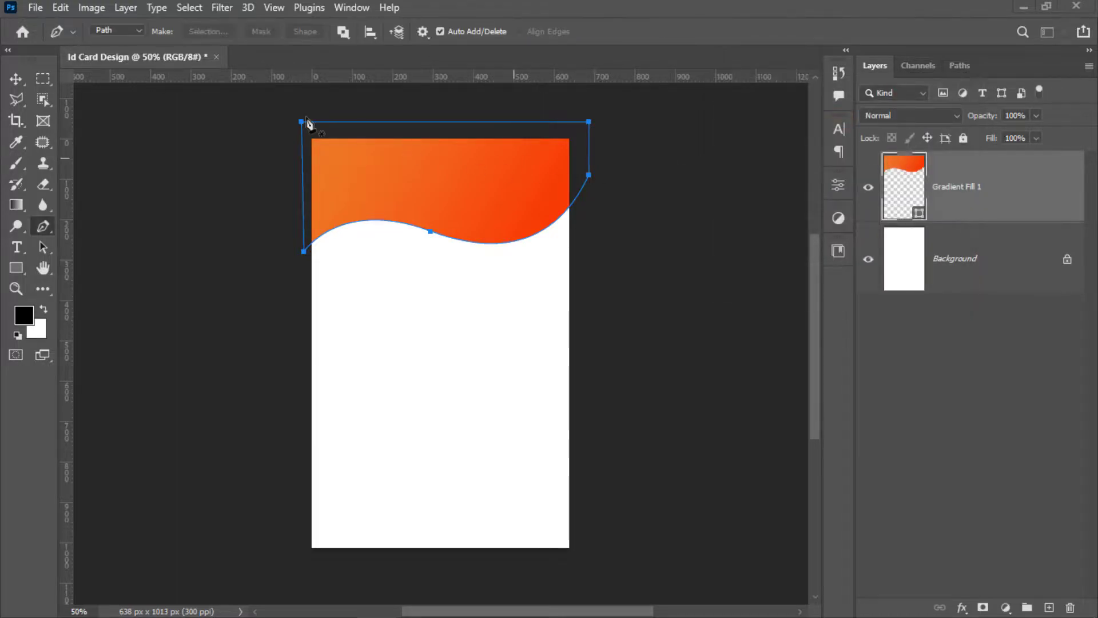
# Step: Draw a rectangle covering the whole card
pyautogui.click(23, 81)
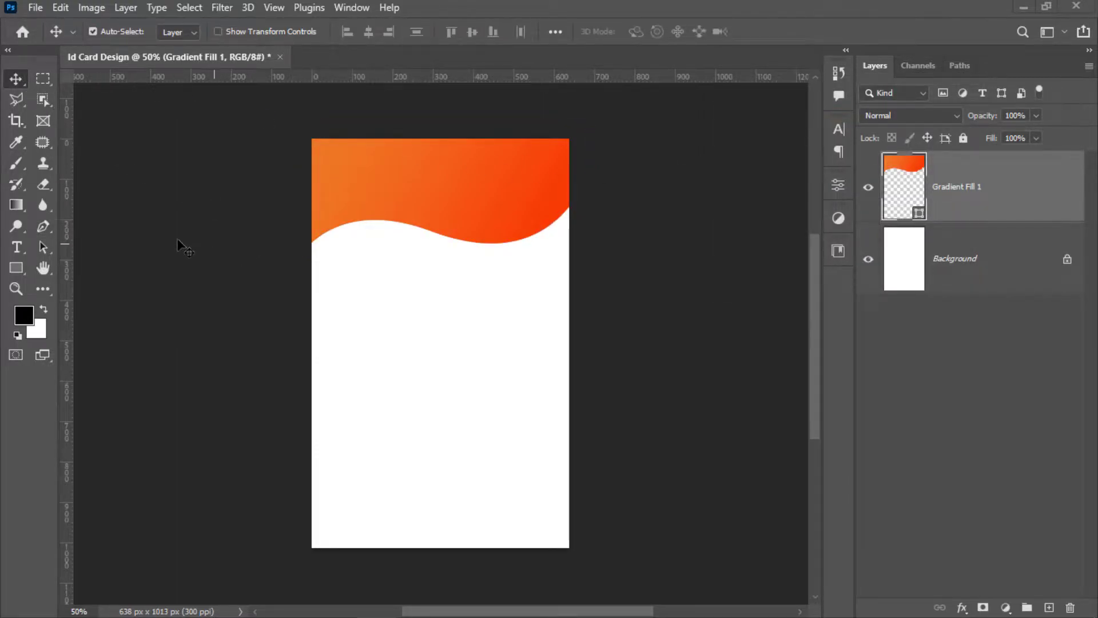
pyautogui.click(929, 378)
pyautogui.click(17, 268)
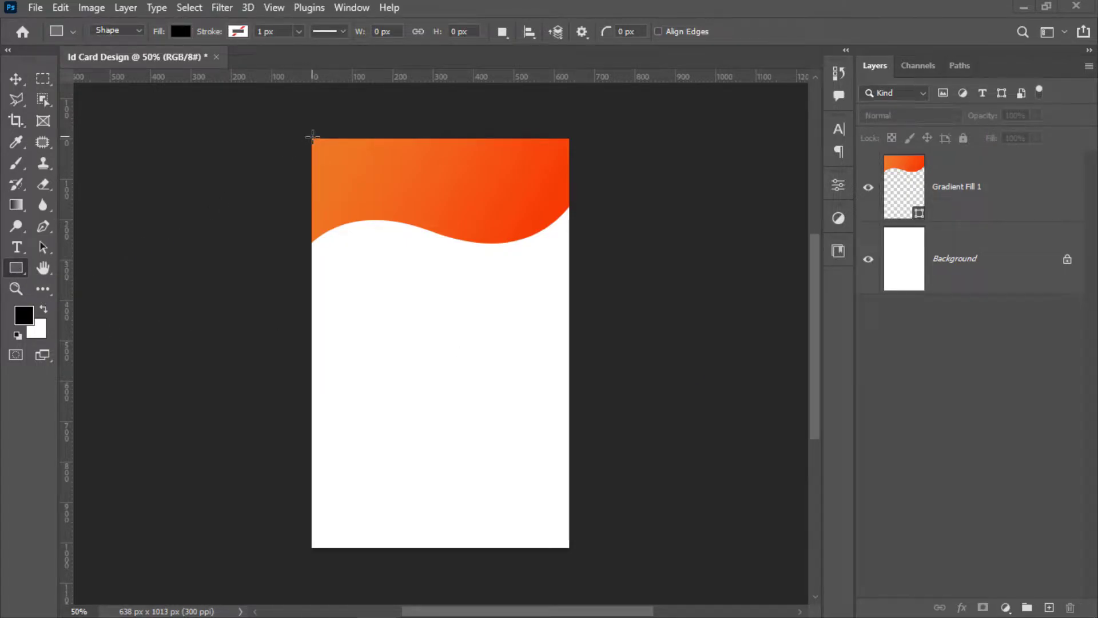
pyautogui.moveTo(308, 134); pyautogui.dragTo(572, 551)
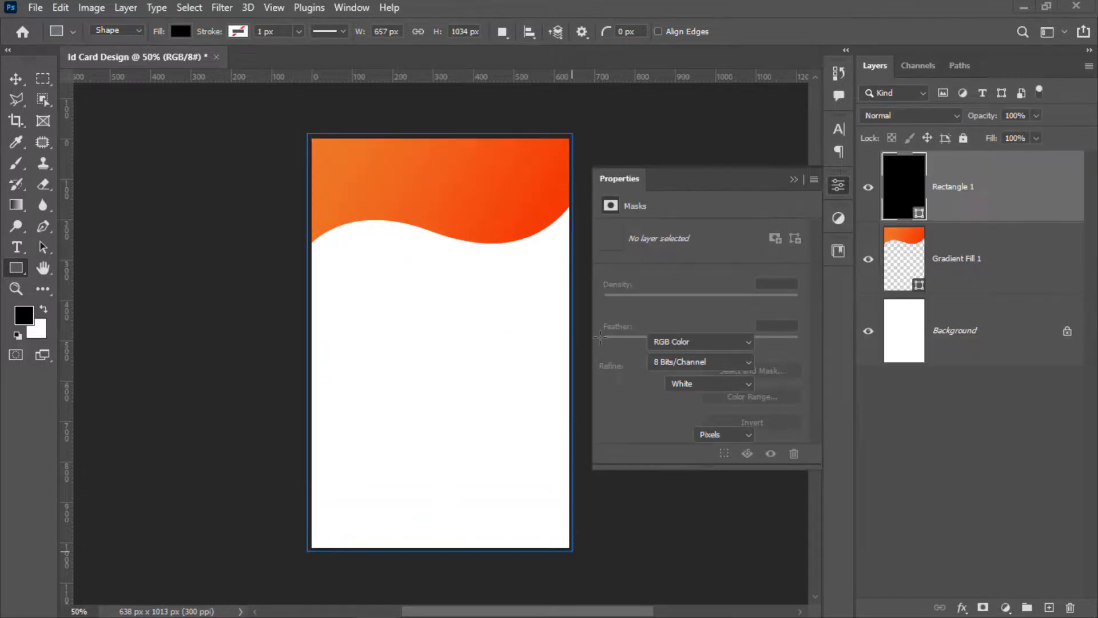
# Step: Move Rectangle 1 below Gradient Fill 1 and fill it with PANTONE Black 6 C navy
pyautogui.click(794, 179)
pyautogui.moveTo(967, 185); pyautogui.dragTo(1004, 295)
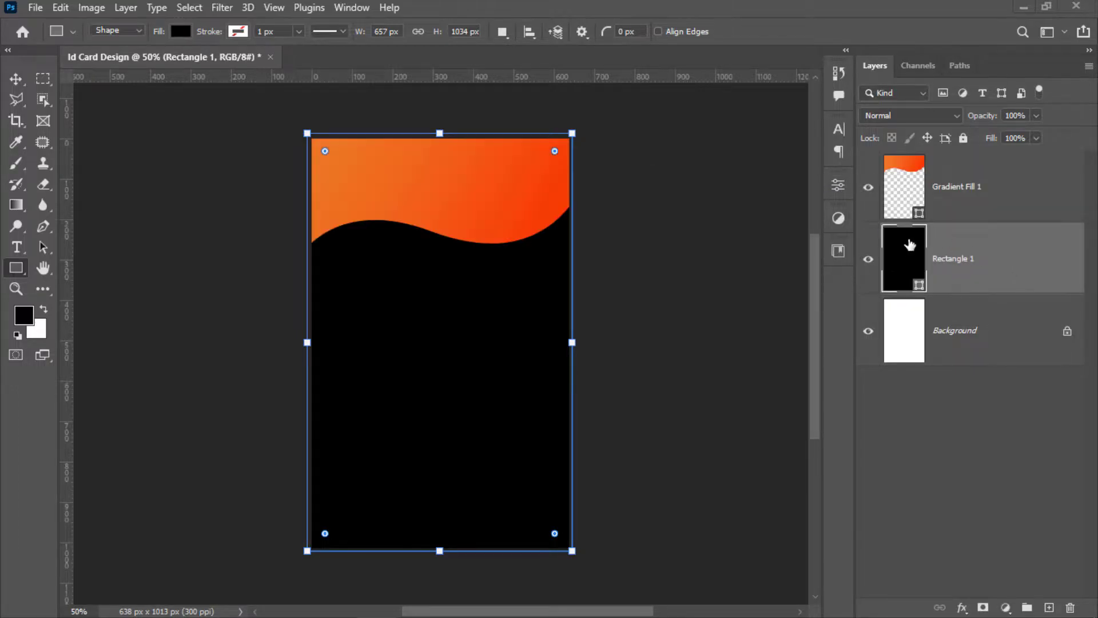
pyautogui.doubleClick(910, 245)
pyautogui.click(932, 218)
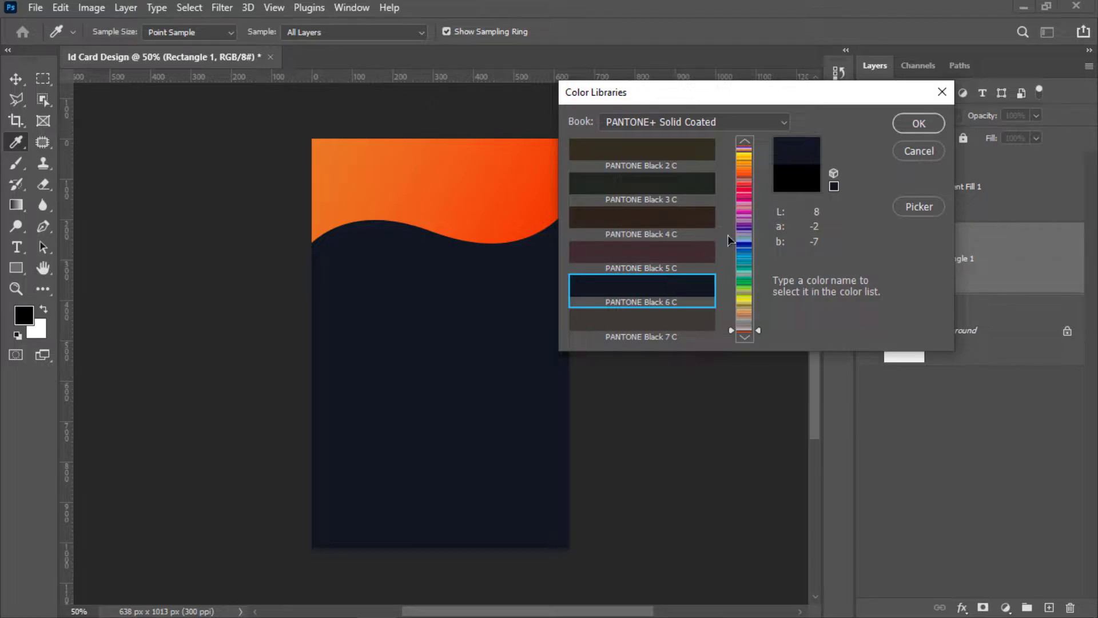
pyautogui.click(902, 129)
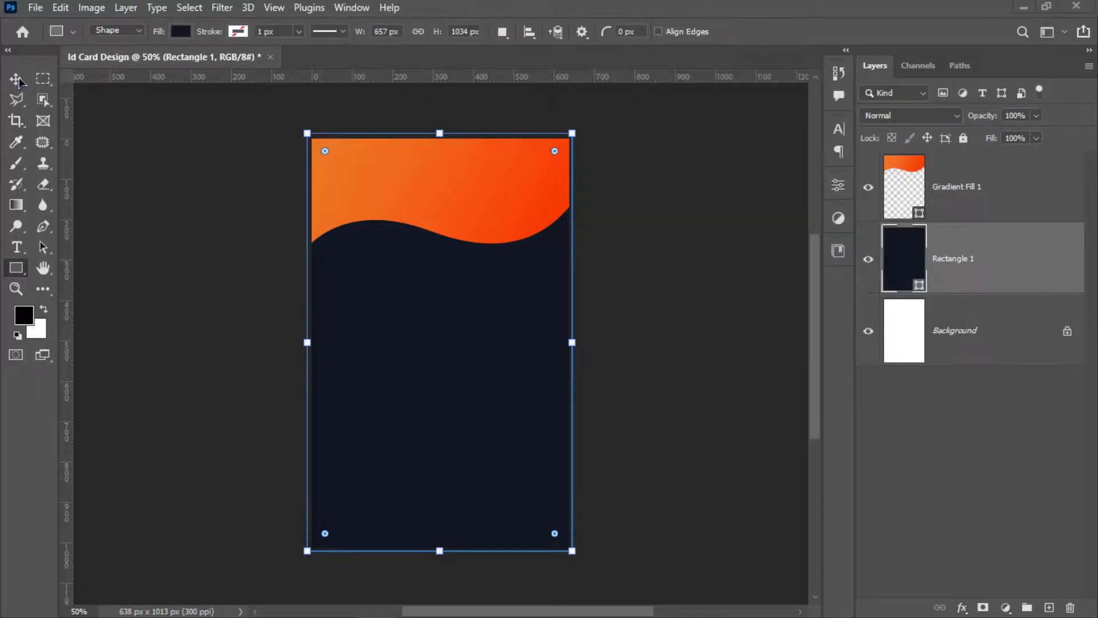
pyautogui.click(19, 82)
# Step: Zoom in and pan across the card, then zoom back out
pyautogui.click(77, 162)
pyautogui.scroll(1, 322, 315)
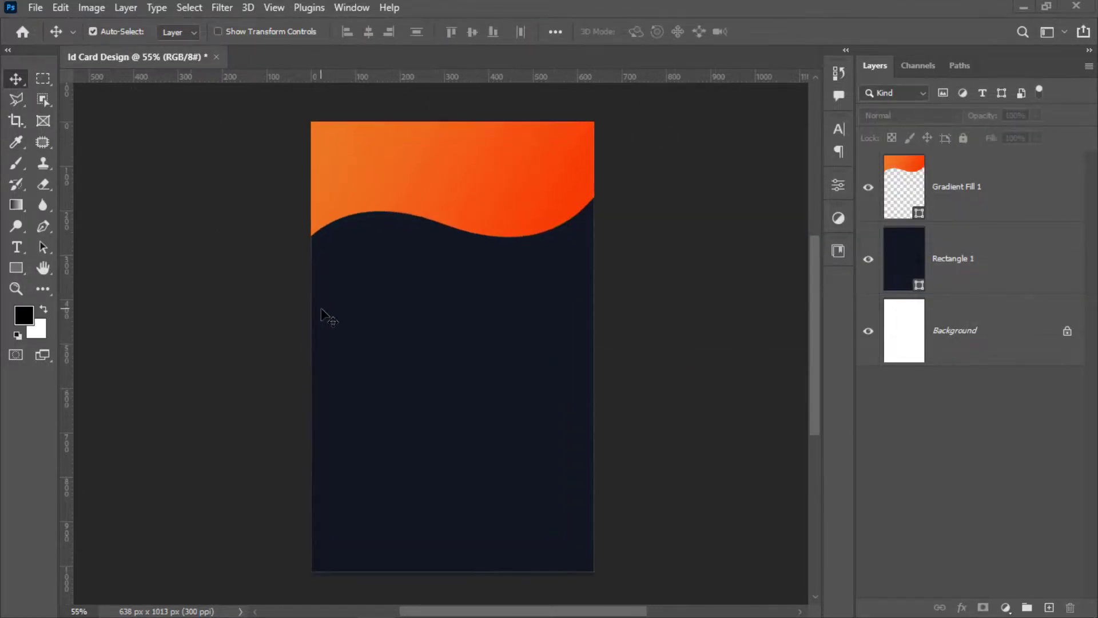
pyautogui.scroll(1, 382, 399)
pyautogui.scroll(1, 437, 311)
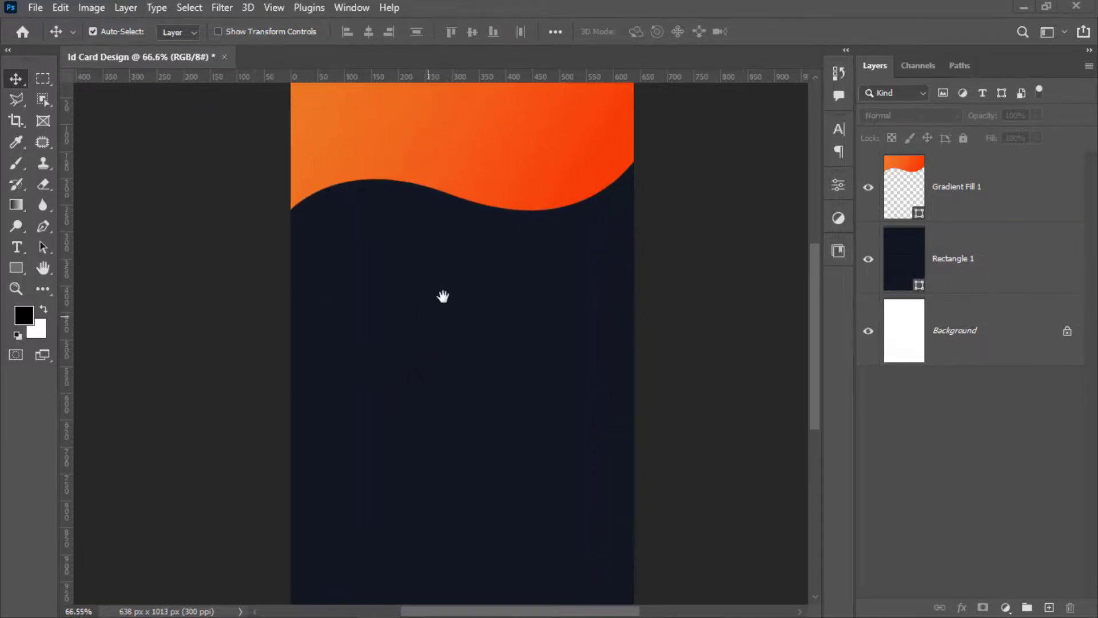
pyautogui.scroll(2, 381, 378)
pyautogui.moveTo(376, 366); pyautogui.dragTo(403, 379)
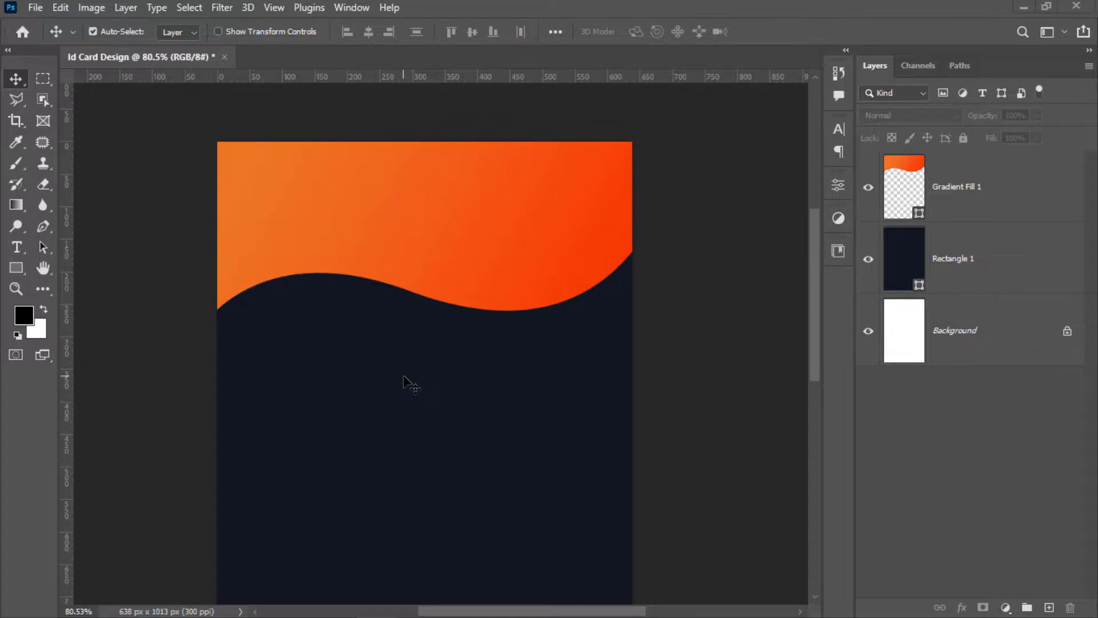
pyautogui.scroll(-1, 282, 449)
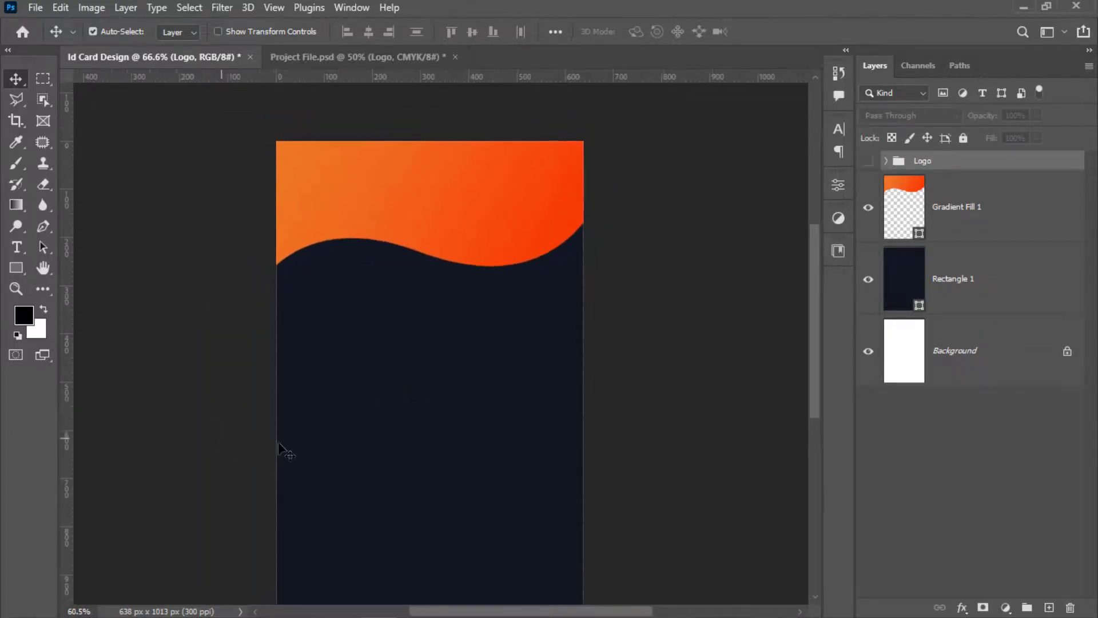
pyautogui.scroll(-1, 331, 441)
pyautogui.scroll(-1, 327, 405)
# Step: Draw a small 70 px black square on the header
pyautogui.scroll(1, 343, 332)
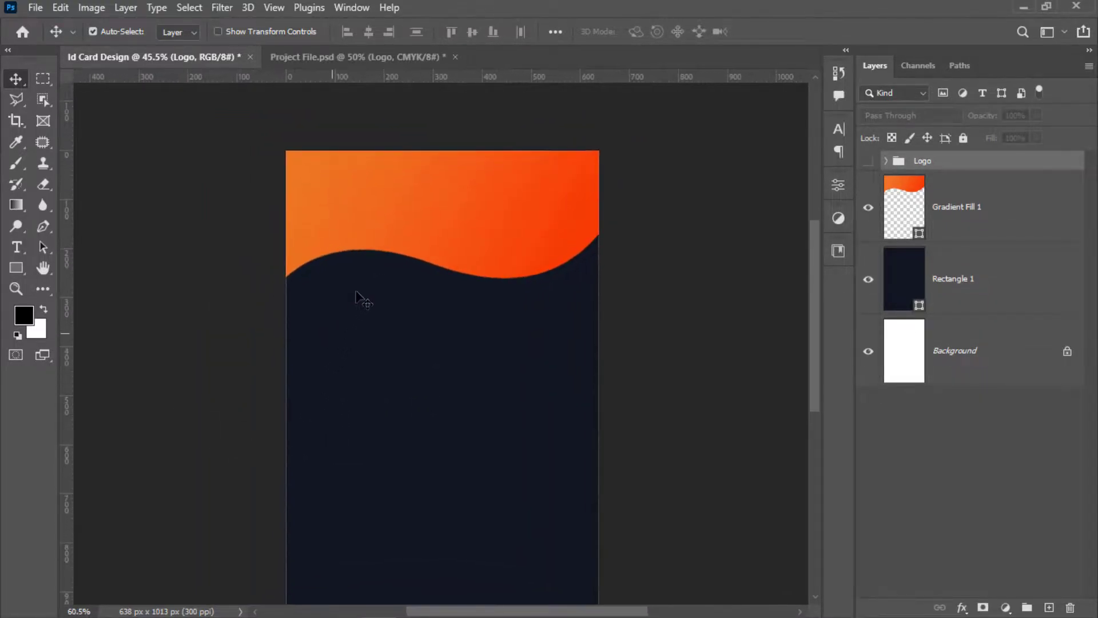
pyautogui.scroll(2, 359, 297)
pyautogui.scroll(1, 343, 349)
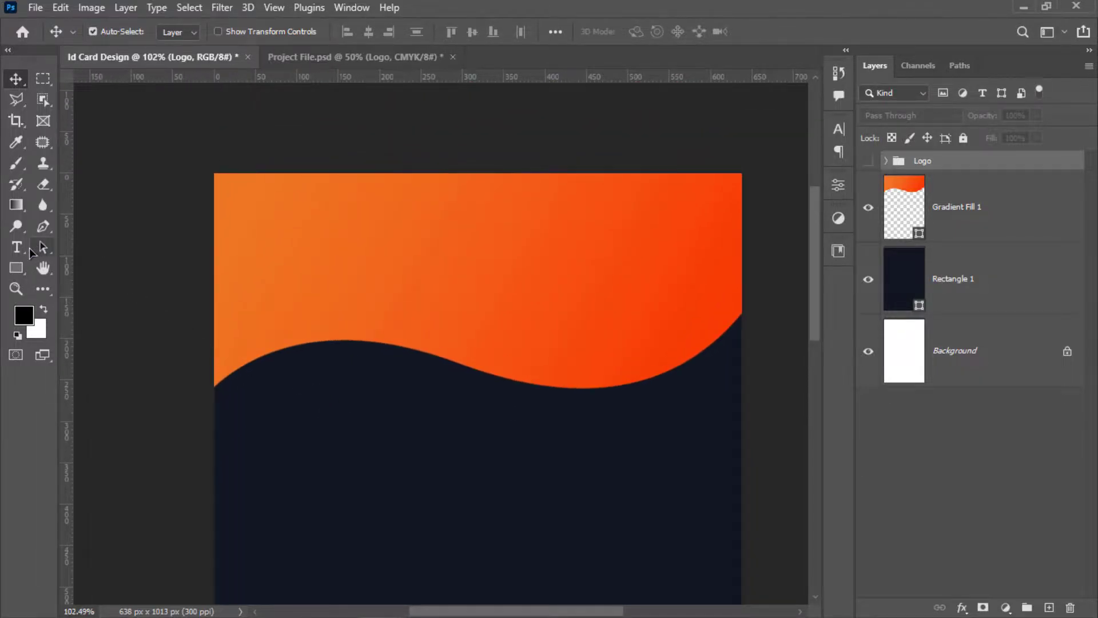
pyautogui.click(16, 267)
pyautogui.click(85, 263)
pyautogui.moveTo(282, 230); pyautogui.dragTo(351, 289)
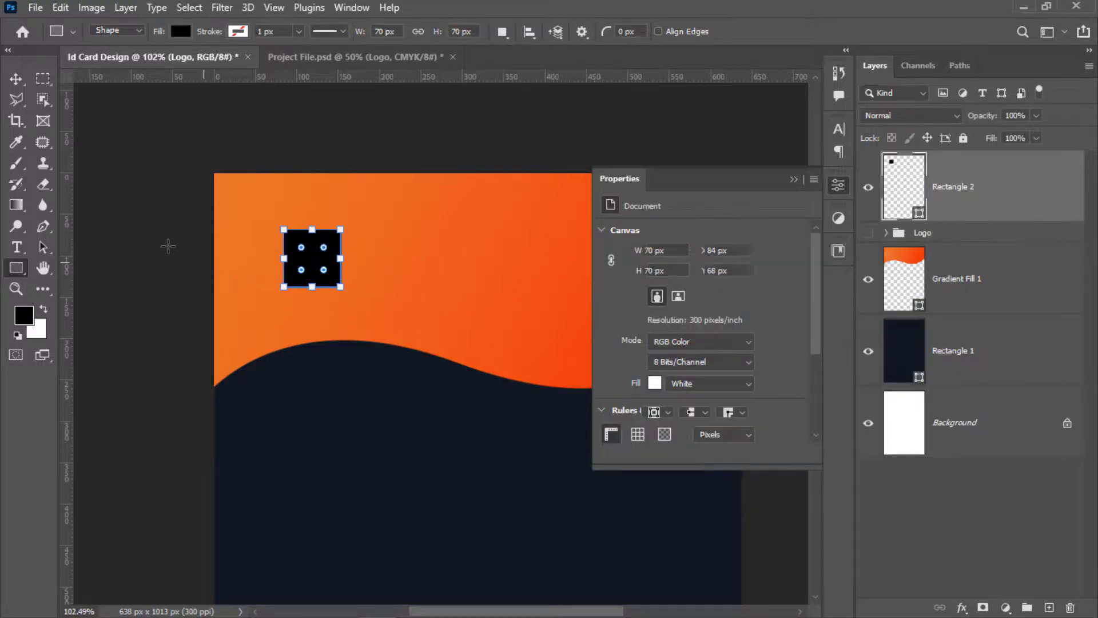
# Step: Snap the square to the top-left corner and add guides along its right and bottom edges
pyautogui.click(25, 85)
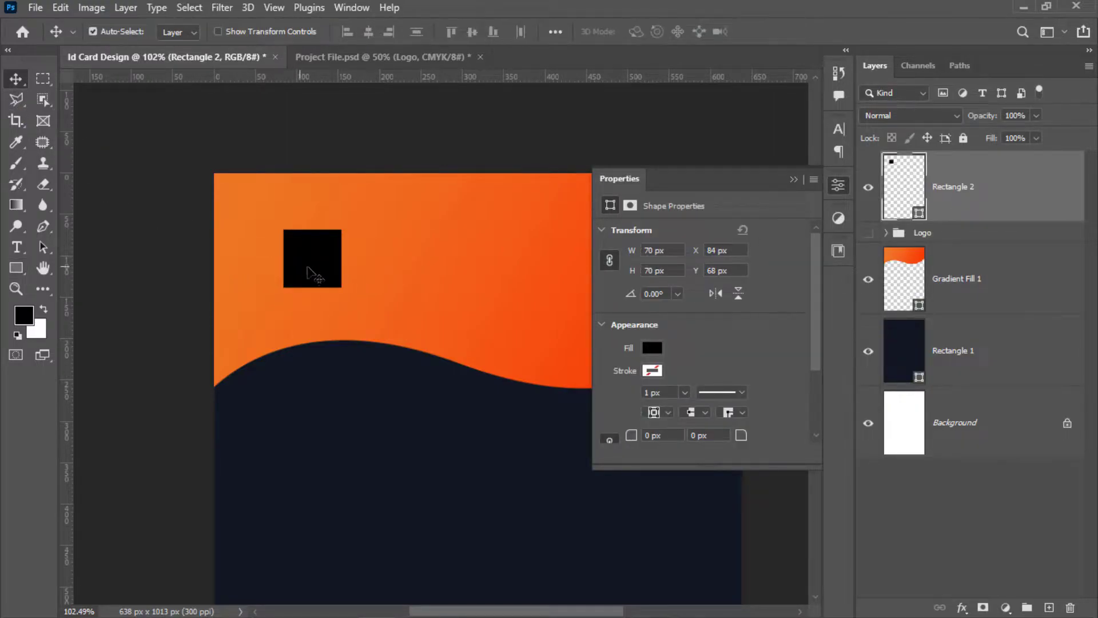
pyautogui.moveTo(312, 274); pyautogui.dragTo(243, 217)
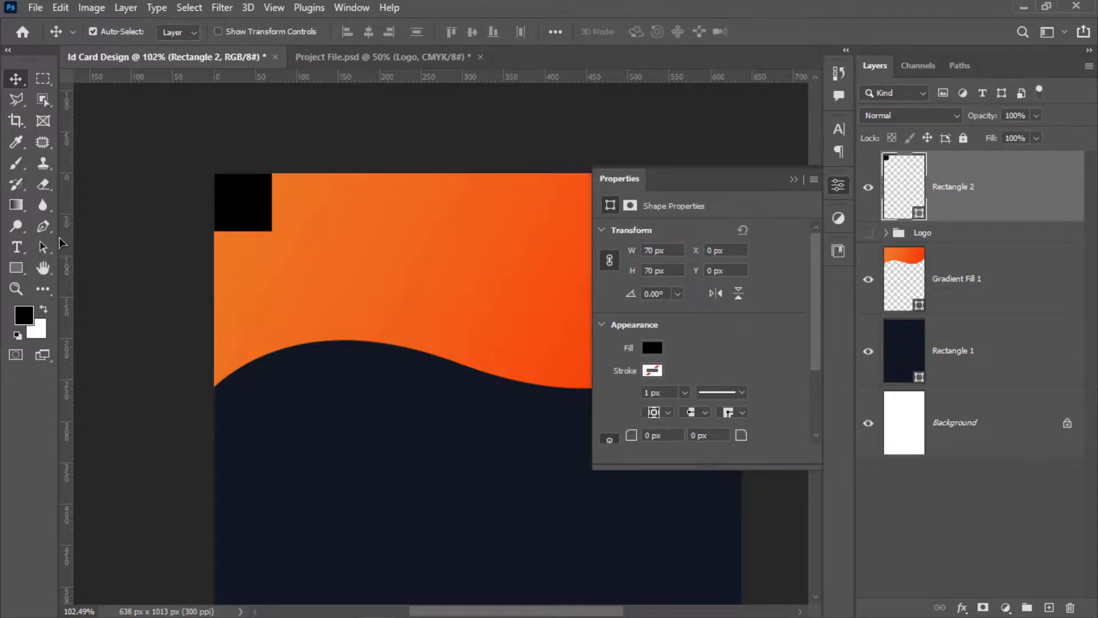
pyautogui.moveTo(67, 257); pyautogui.dragTo(272, 263)
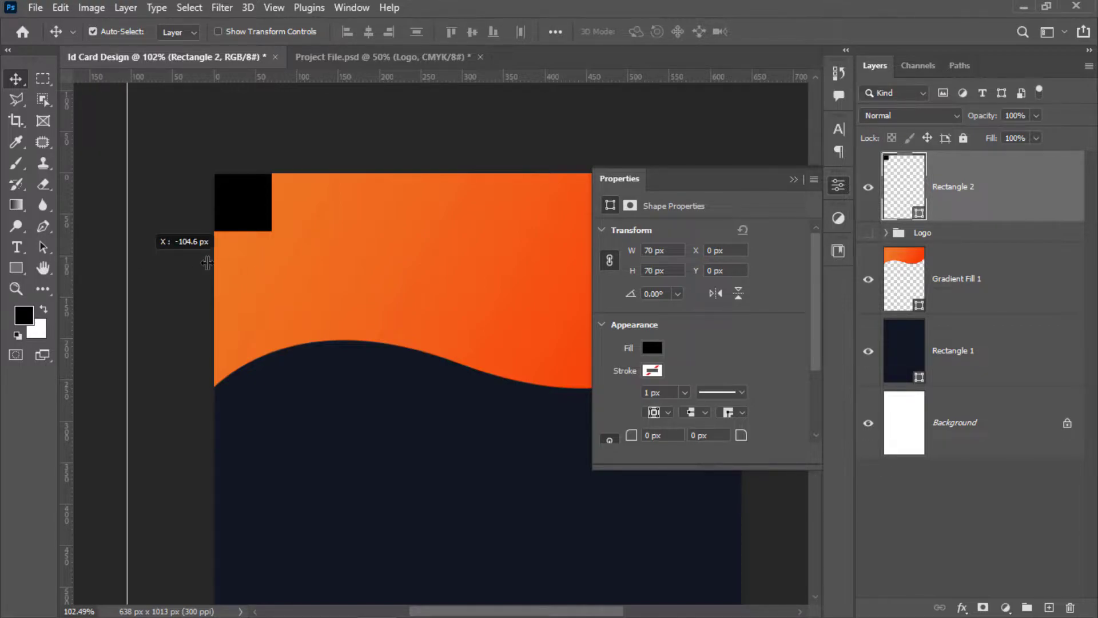
pyautogui.moveTo(297, 85); pyautogui.dragTo(301, 230)
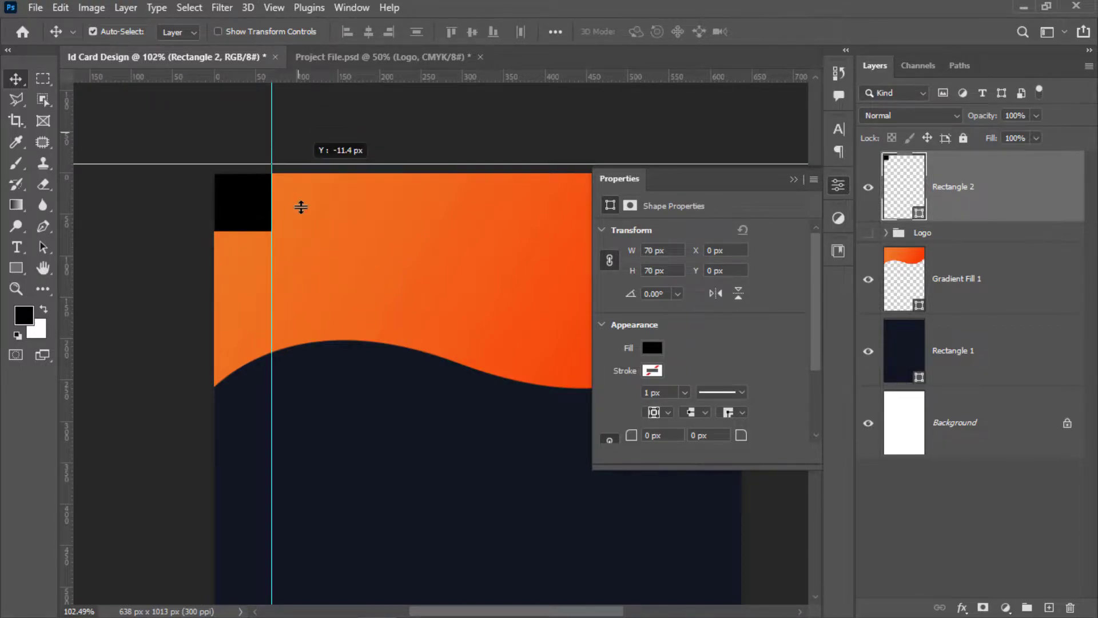
pyautogui.click(801, 181)
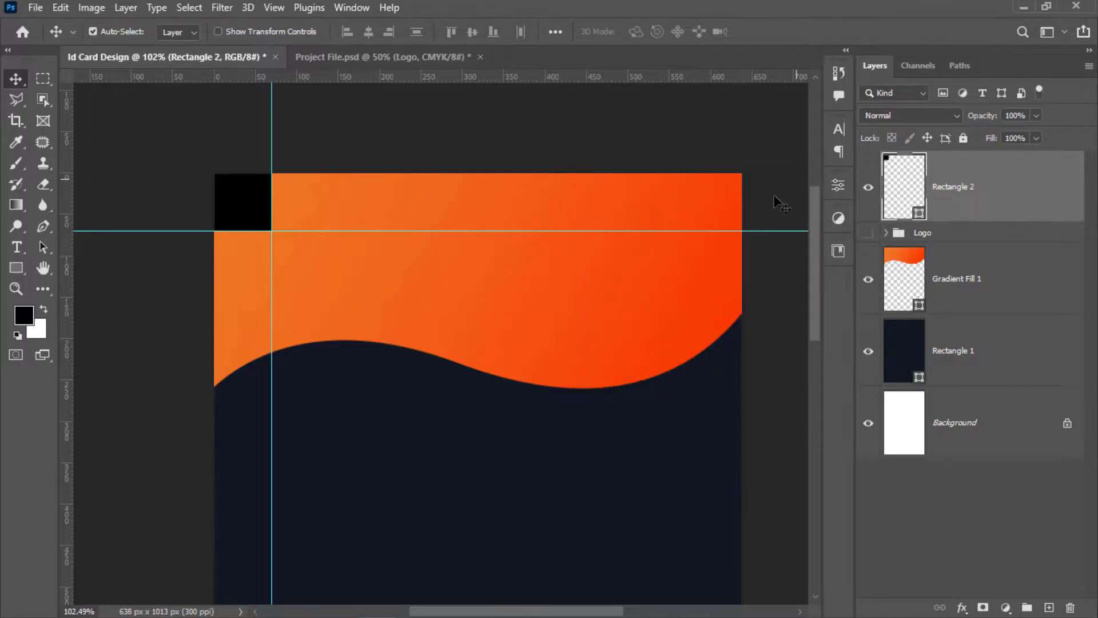
# Step: Snap the square to the bottom-right corner, add a guide at its left edge, then delete it
pyautogui.scroll(-3, 434, 352)
pyautogui.moveTo(465, 406); pyautogui.dragTo(358, 300)
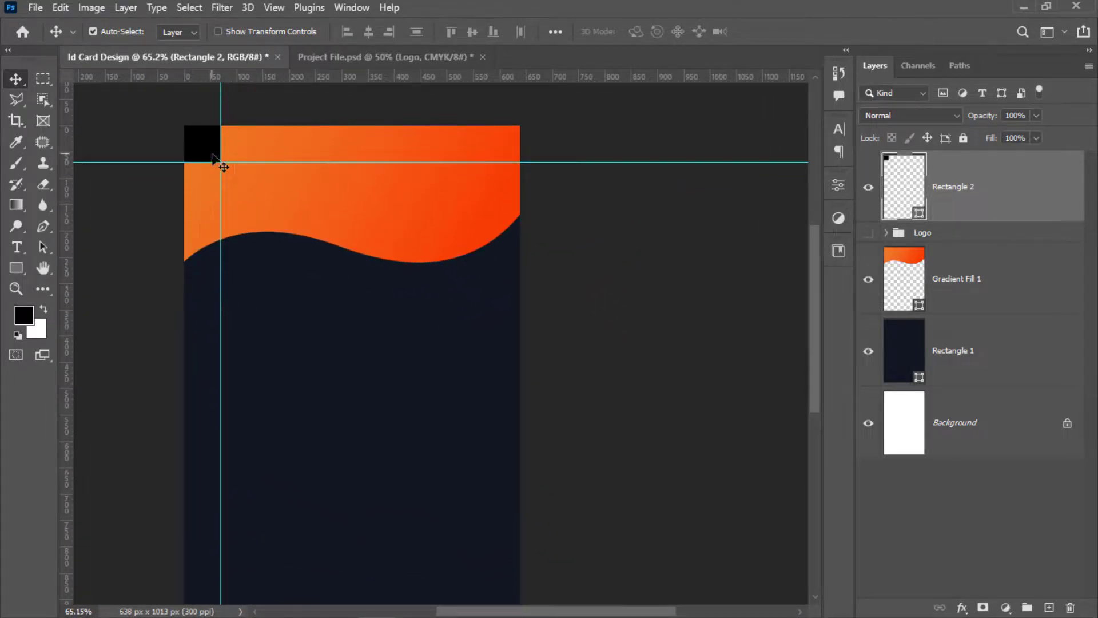
pyautogui.moveTo(217, 160); pyautogui.dragTo(507, 590)
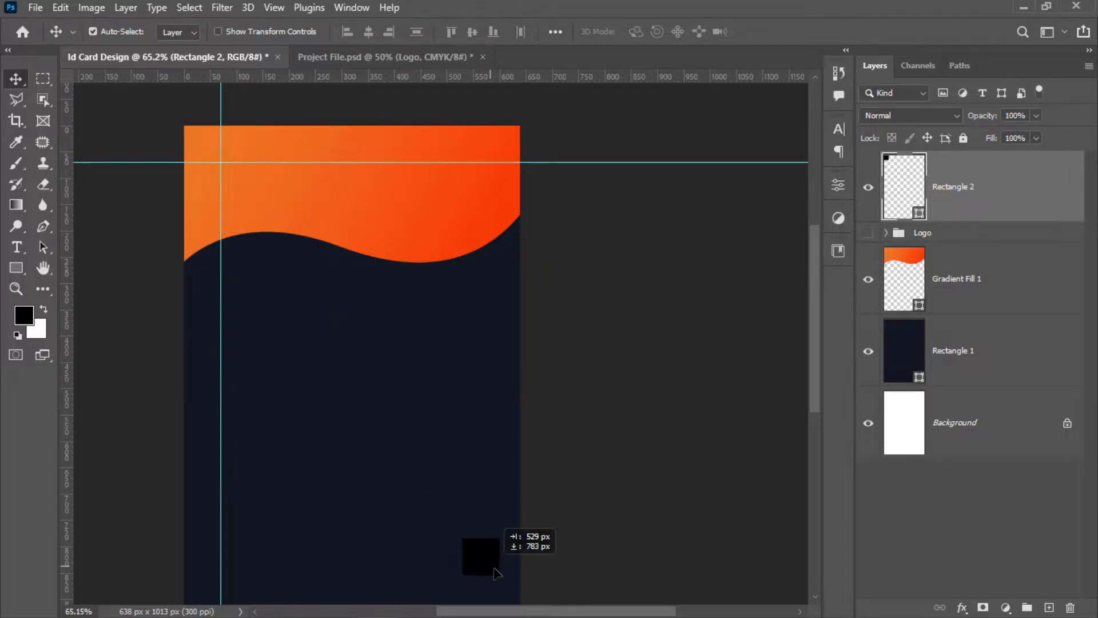
pyautogui.scroll(-1, 504, 572)
pyautogui.scroll(-1, 506, 573)
pyautogui.scroll(-1, 498, 579)
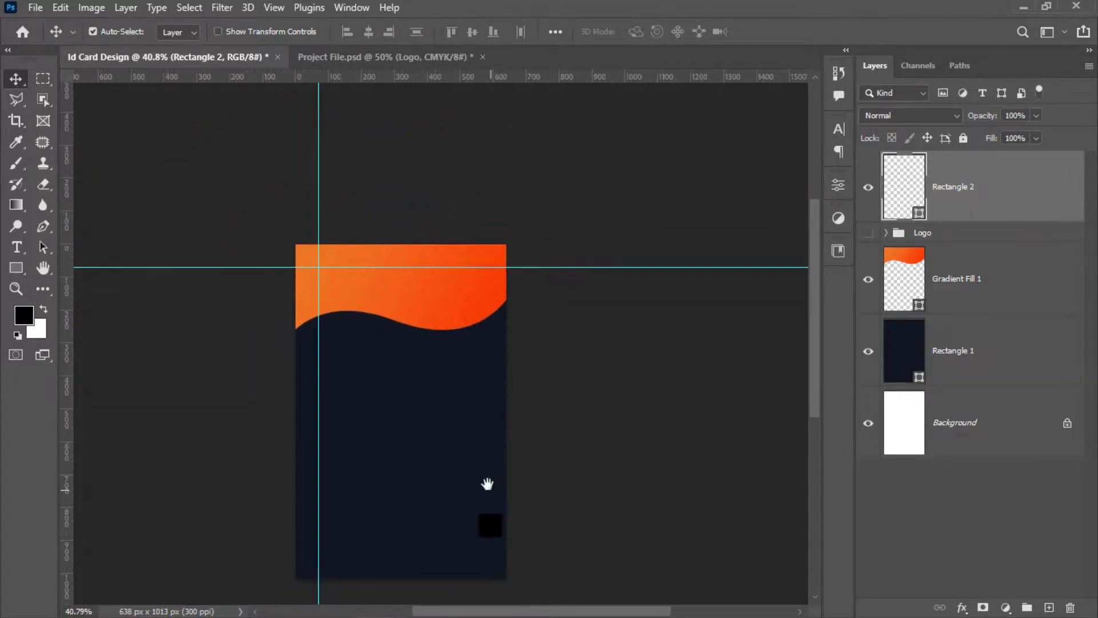
pyautogui.scroll(-1, 488, 485)
pyautogui.moveTo(488, 508); pyautogui.dragTo(492, 555)
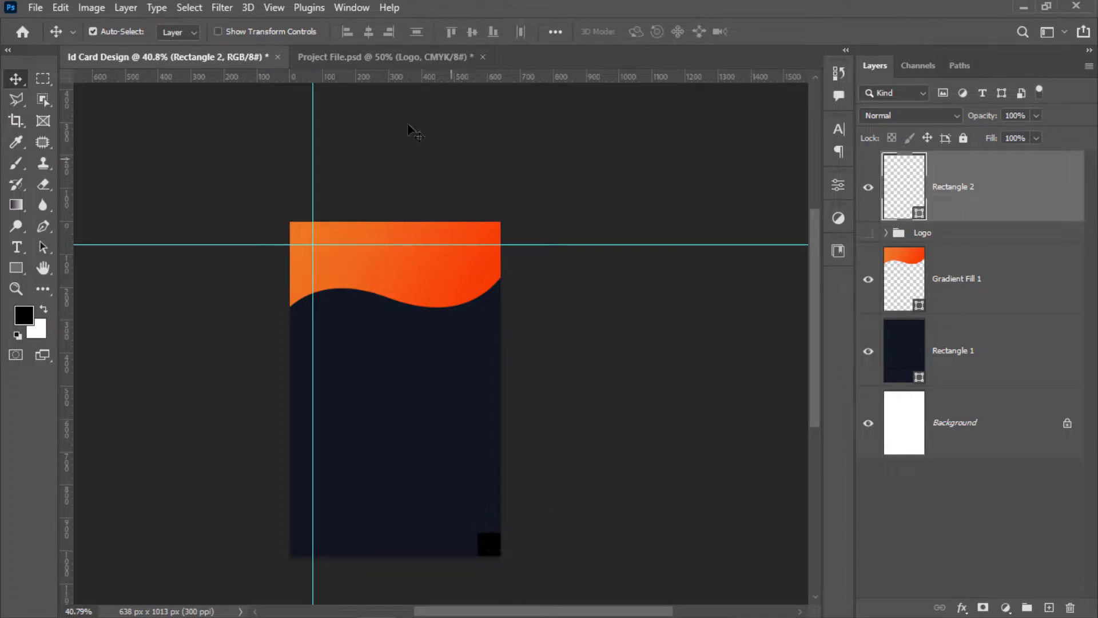
pyautogui.moveTo(429, 77); pyautogui.dragTo(430, 533)
pyautogui.moveTo(72, 469); pyautogui.dragTo(478, 494)
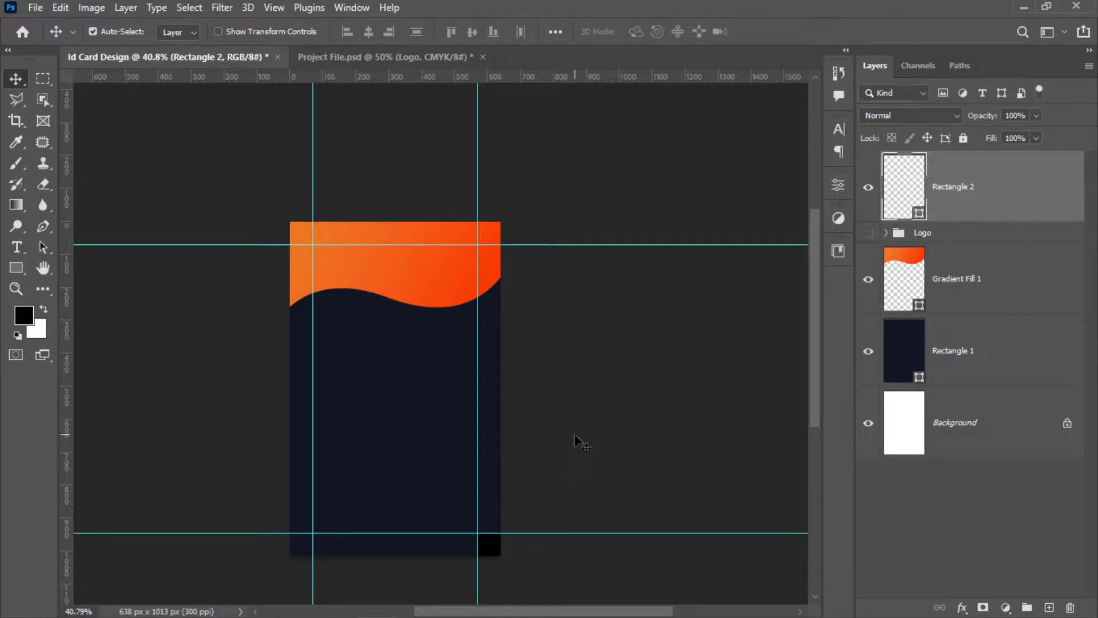
pyautogui.press('Delete')
# Step: Scale the Logo group to about 38% and set it at the top-left margin guides
pyautogui.scroll(3, 572, 420)
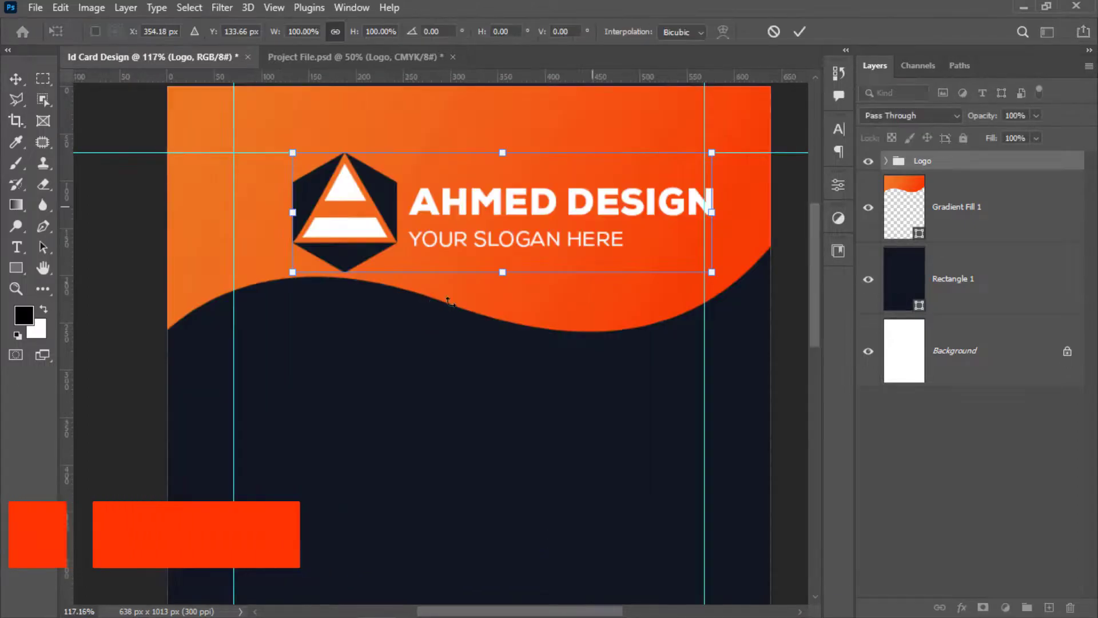
pyautogui.moveTo(708, 211)
pyautogui.mouseDown()
pyautogui.moveTo(441, 210)
pyautogui.moveTo(342, 181)
pyautogui.mouseUp()
pyautogui.press('Return')
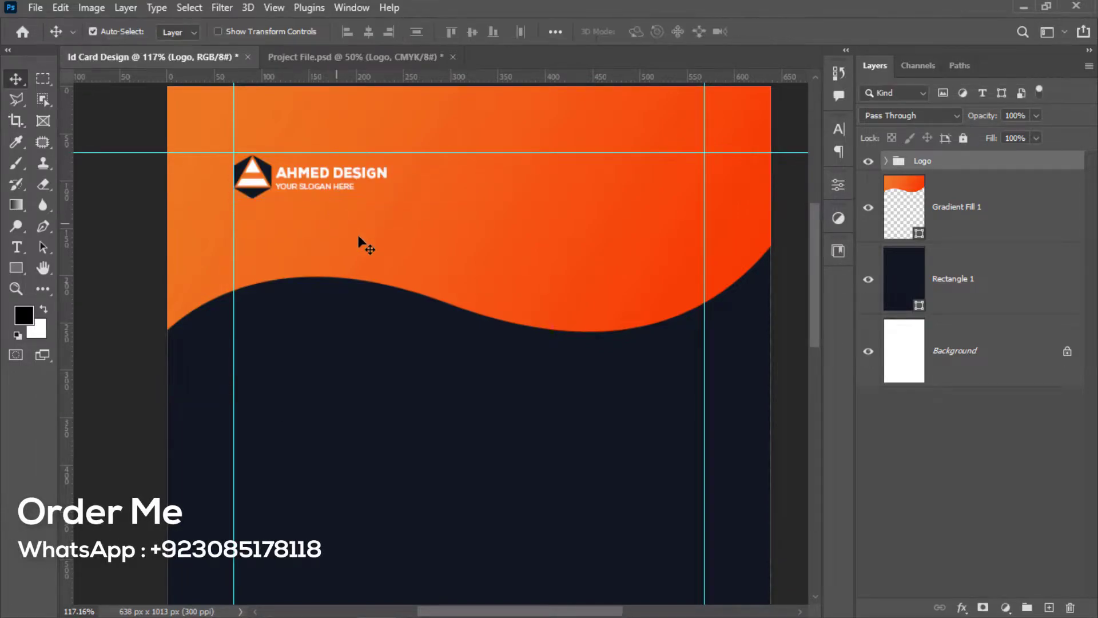
pyautogui.scroll(-2, 363, 243)
pyautogui.scroll(-2, 474, 297)
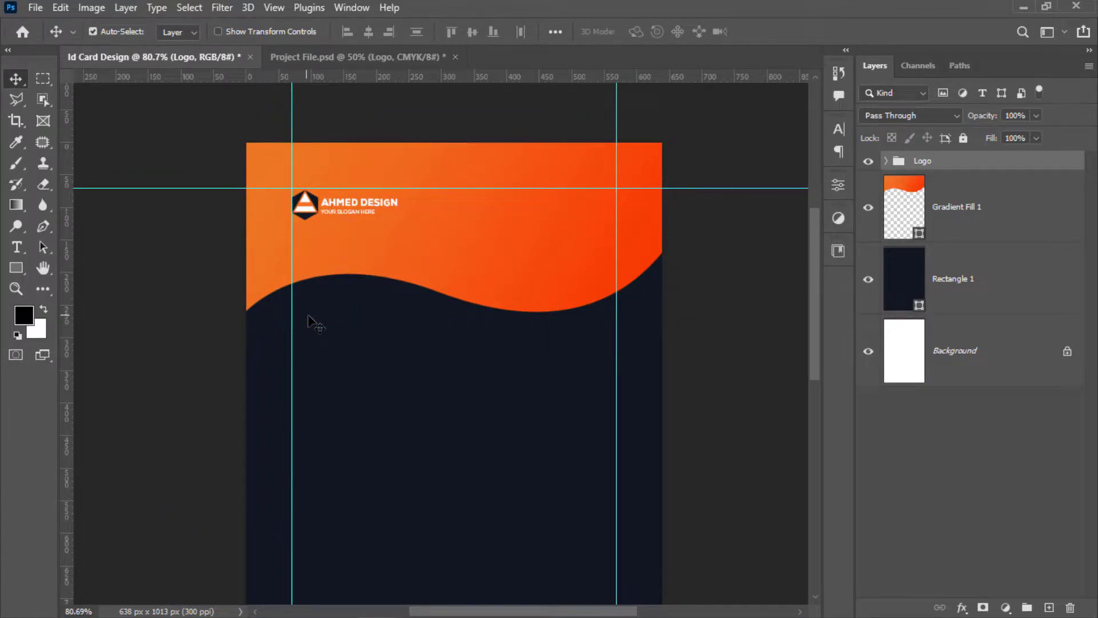
pyautogui.scroll(-1, 417, 343)
pyautogui.scroll(-1, 417, 343)
pyautogui.scroll(-1, 421, 345)
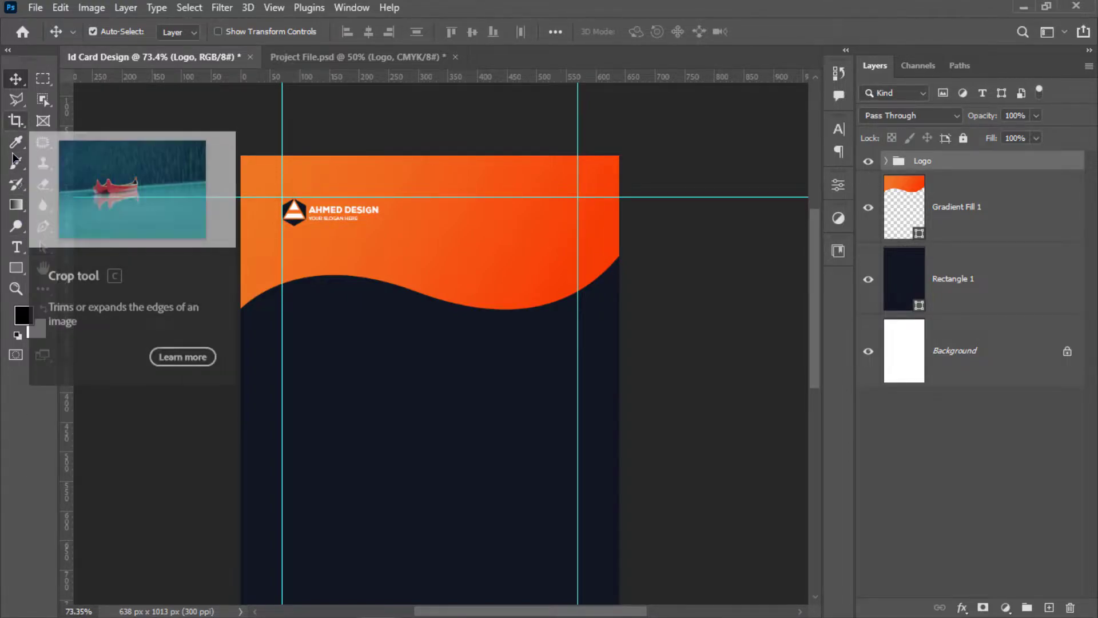
# Step: Draw a 258 px black square below the logo for the photo
pyautogui.click(16, 267)
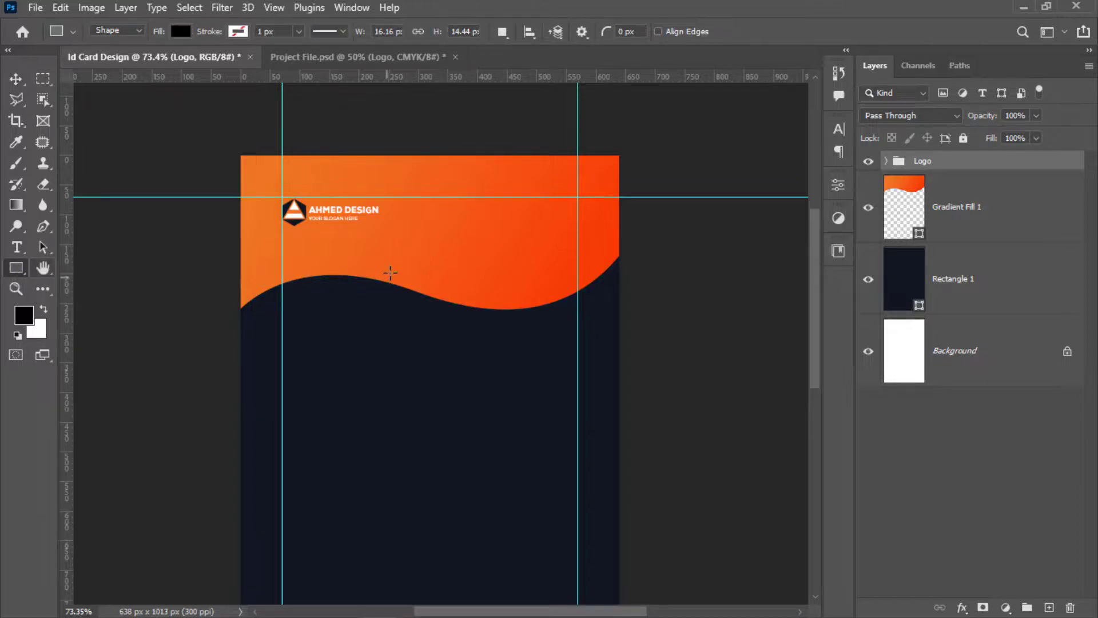
pyautogui.moveTo(370, 258); pyautogui.dragTo(522, 448)
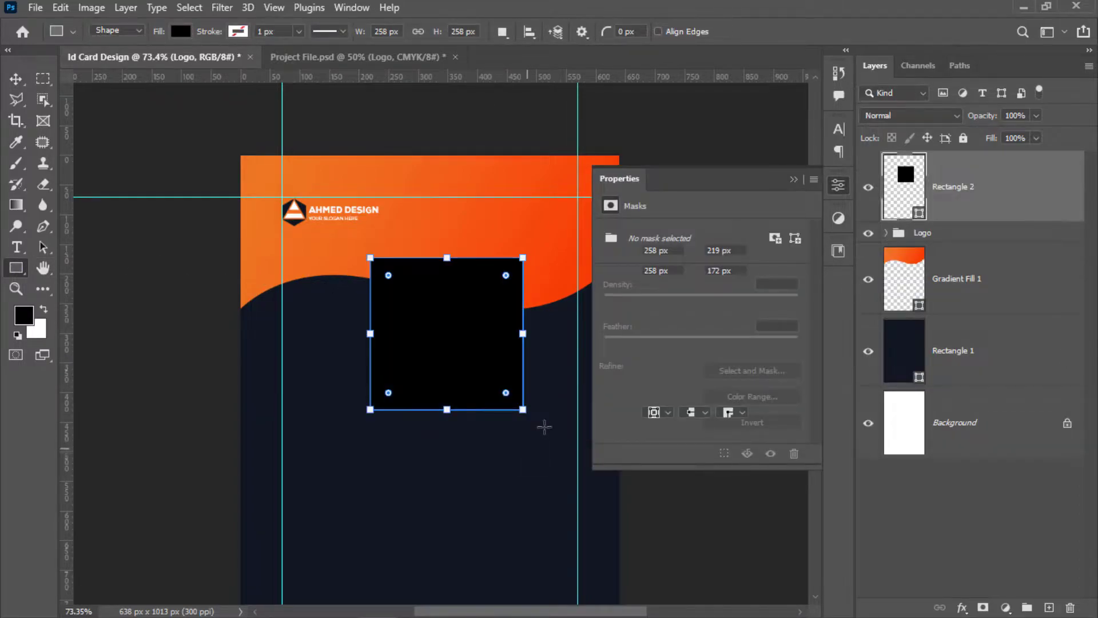
pyautogui.click(795, 179)
# Step: Centre Rectangle 2 horizontally on the canvas and clear the selection
pyautogui.click(15, 79)
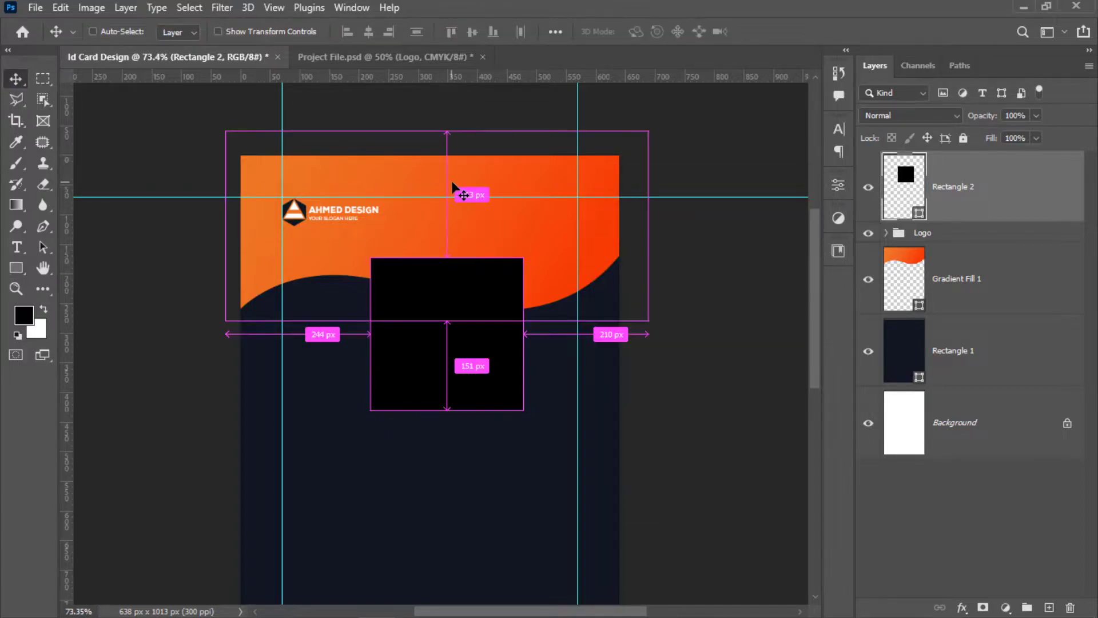
pyautogui.hotkey('ctrl', 'a')
pyautogui.click(368, 32)
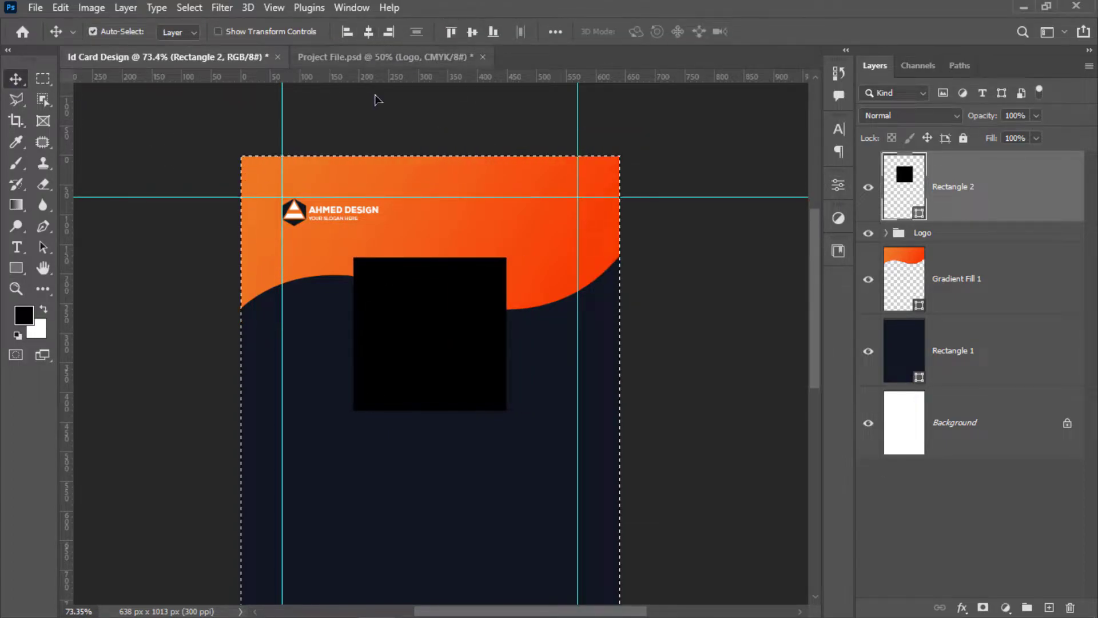
pyautogui.hotkey('ctrl', 'd')
pyautogui.scroll(-1, 282, 334)
pyautogui.scroll(-1, 292, 354)
pyautogui.scroll(-1, 300, 367)
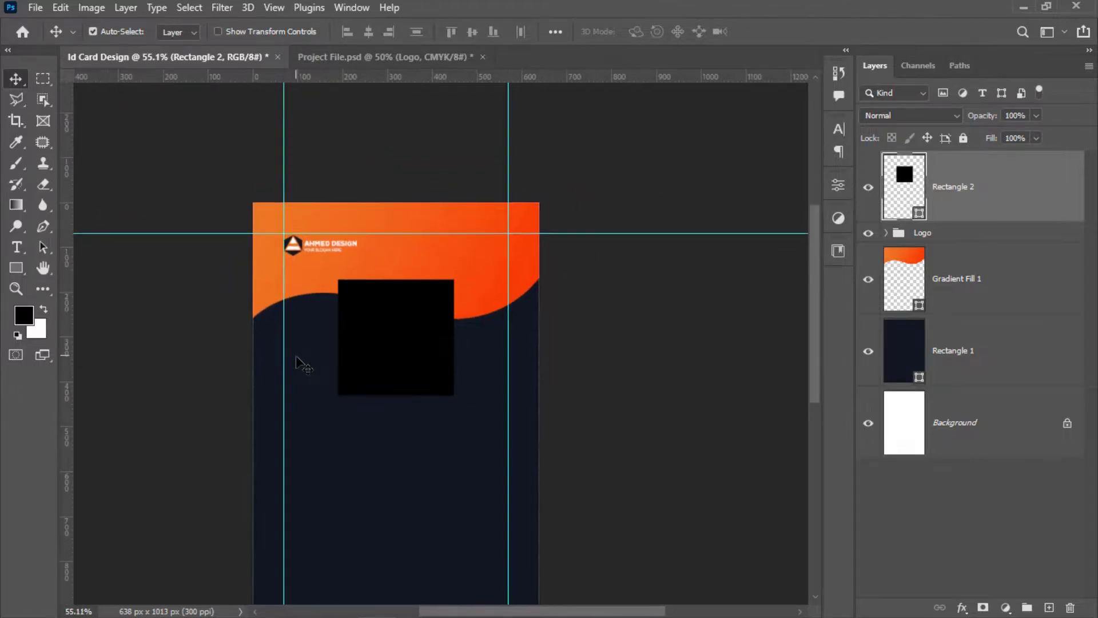
pyautogui.scroll(2, 299, 368)
# Step: Duplicate the Rectangle 2 layer
pyautogui.rightClick(1030, 181)
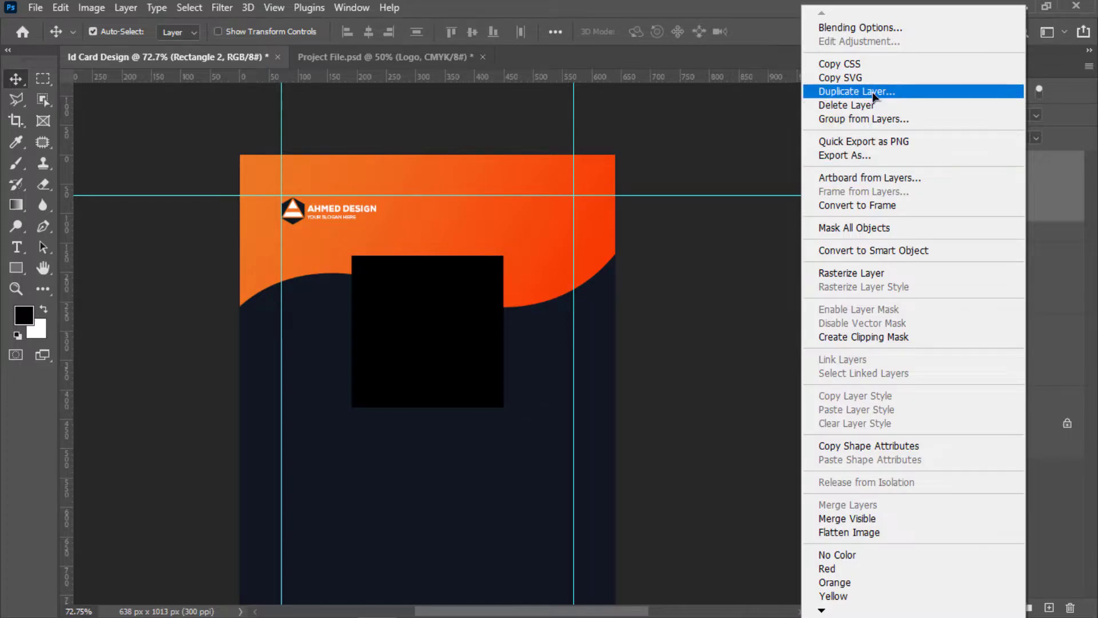
pyautogui.click(857, 91)
pyautogui.click(678, 153)
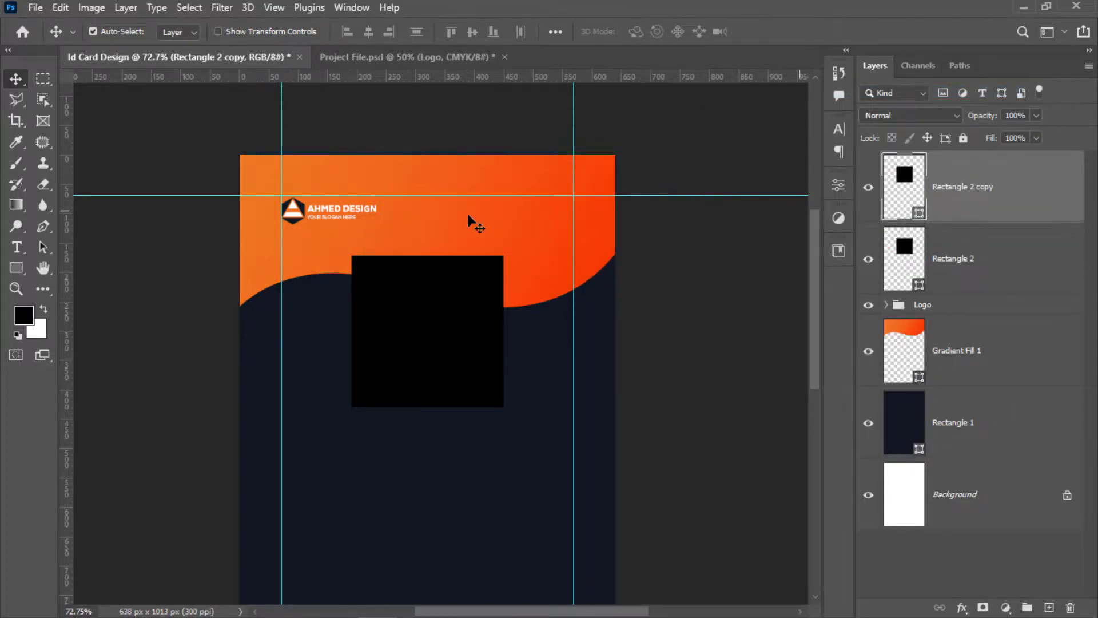
# Step: Remove the copy's fill and give it a white outline
pyautogui.click(16, 268)
pyautogui.click(181, 31)
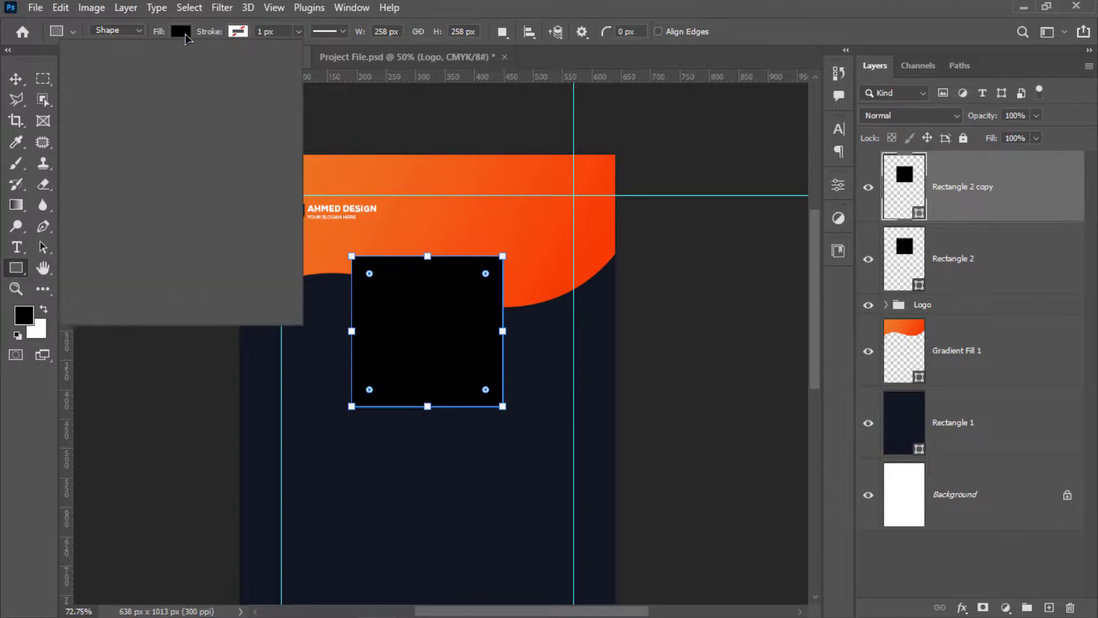
pyautogui.click(86, 61)
pyautogui.click(238, 31)
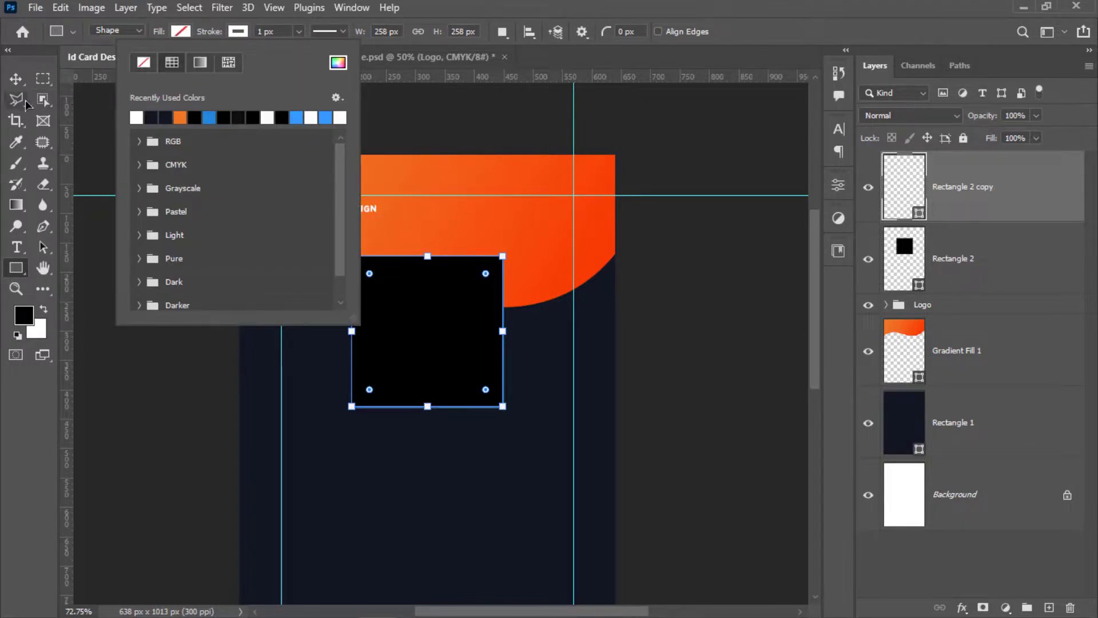
pyautogui.click(17, 80)
# Step: Enlarge the copy slightly around its centre to about 277 px
pyautogui.hotkey('ctrl', 't')
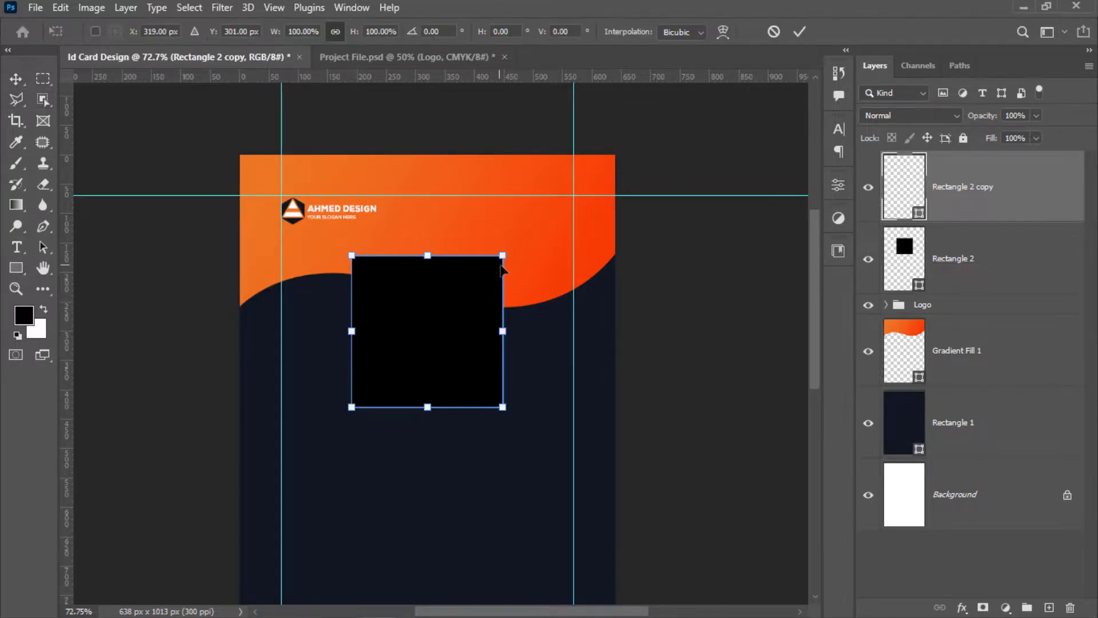
pyautogui.scroll(3, 503, 266)
pyautogui.scroll(2, 502, 265)
pyautogui.moveTo(504, 250); pyautogui.dragTo(511, 242)
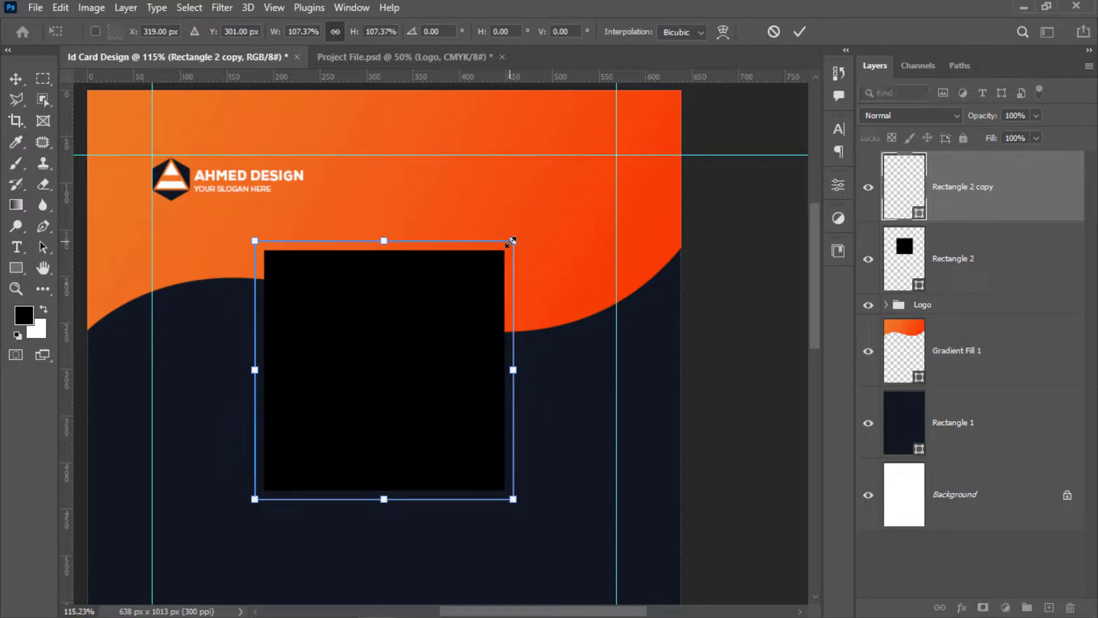
pyautogui.press('Return')
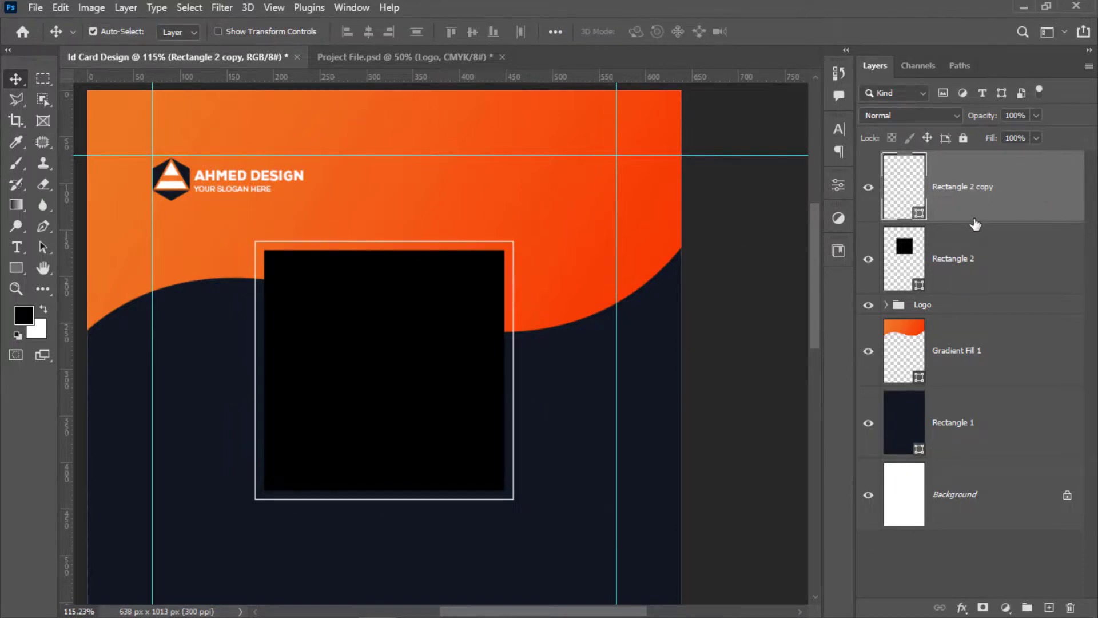
# Step: Set the frame's outline width to 2 px, deselect it, and fit the card in the window
pyautogui.click(967, 269)
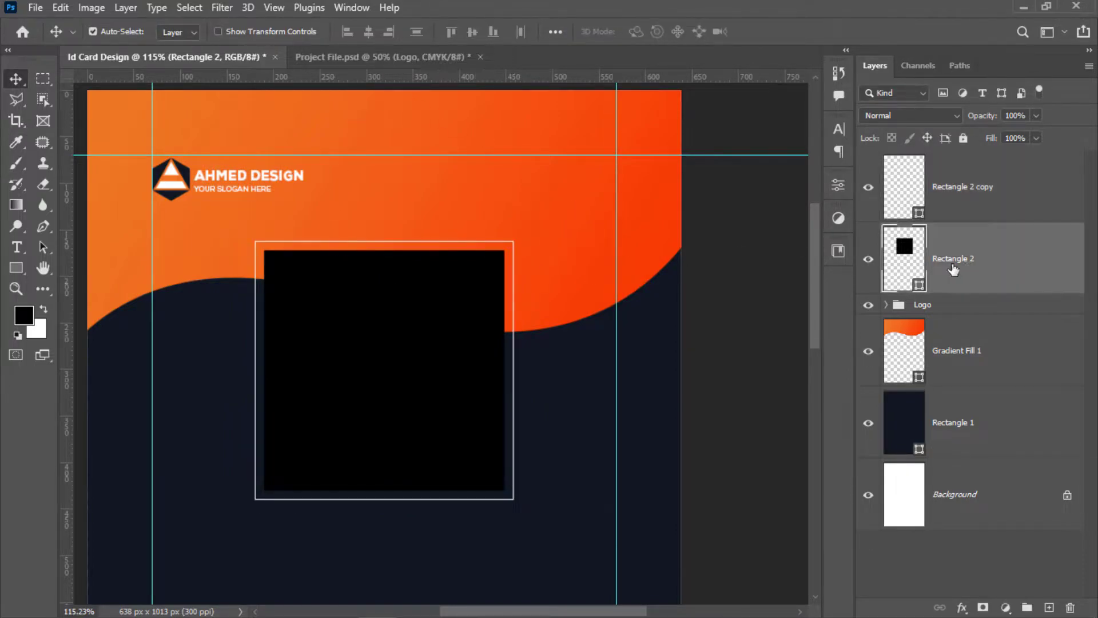
pyautogui.click(1008, 188)
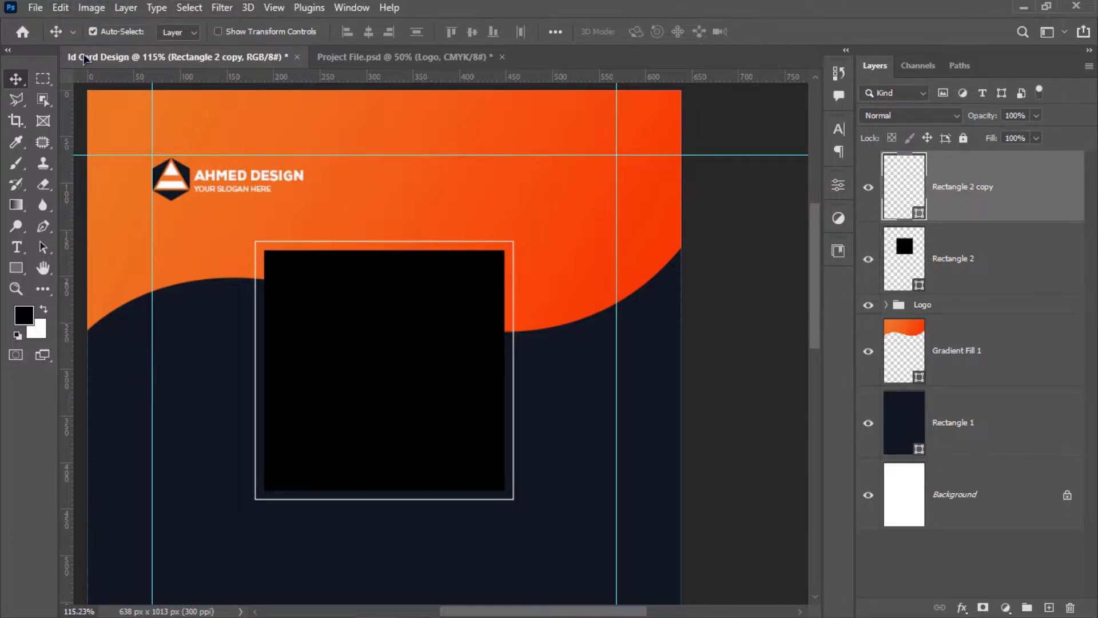
pyautogui.press('u')
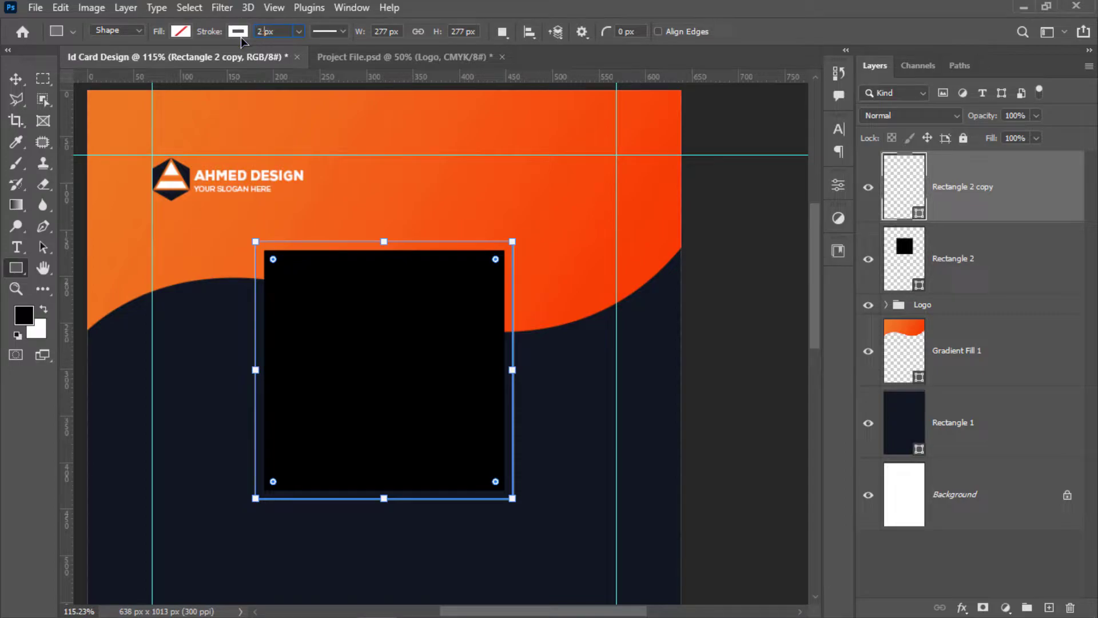
pyautogui.press('Return')
pyautogui.click(16, 81)
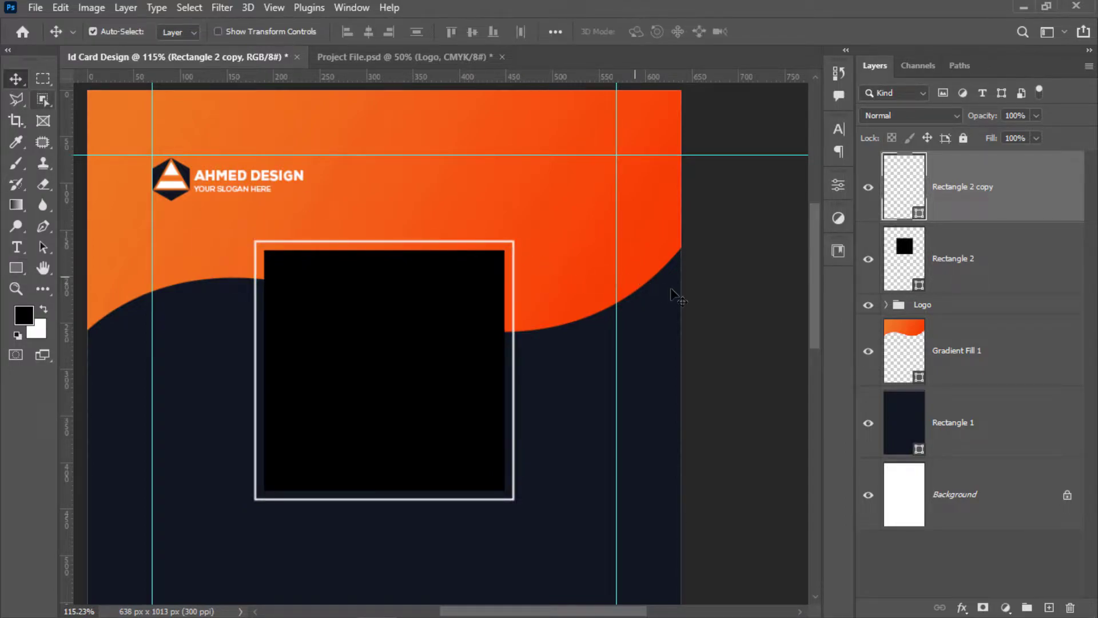
pyautogui.click(710, 306)
pyautogui.hotkey('ctrl', '0')
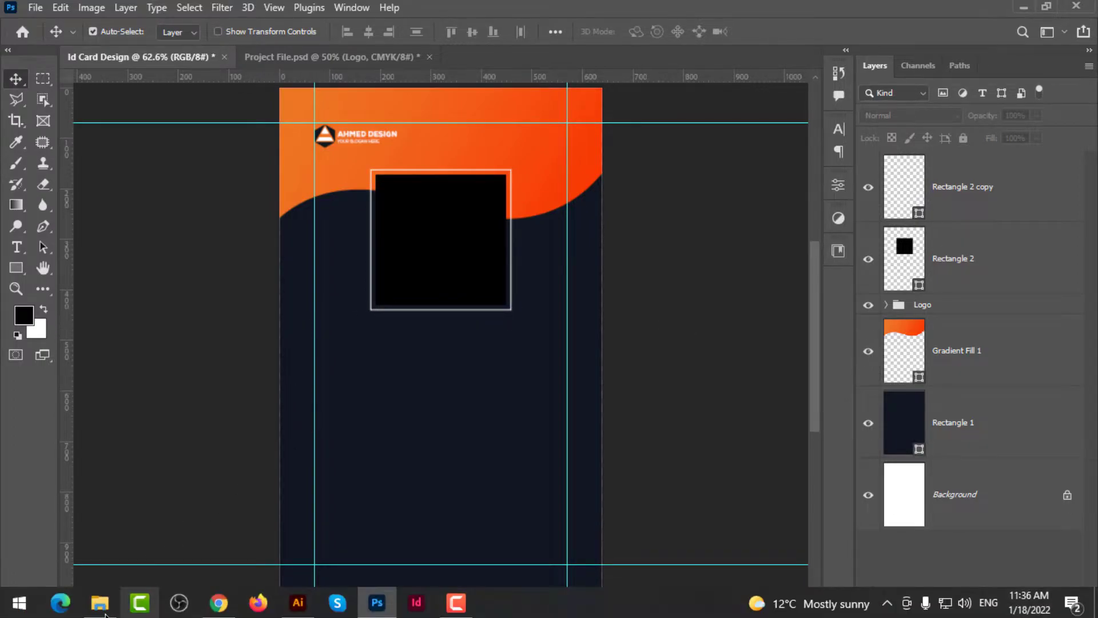
# Step: Place the NicePng businessman photo onto the card and shrink it
pyautogui.click(99, 603)
pyautogui.moveTo(289, 552)
pyautogui.mouseDown()
pyautogui.moveTo(395, 605)
pyautogui.moveTo(432, 523)
pyautogui.moveTo(436, 459)
pyautogui.mouseUp()
pyautogui.moveTo(602, 343); pyautogui.dragTo(540, 344)
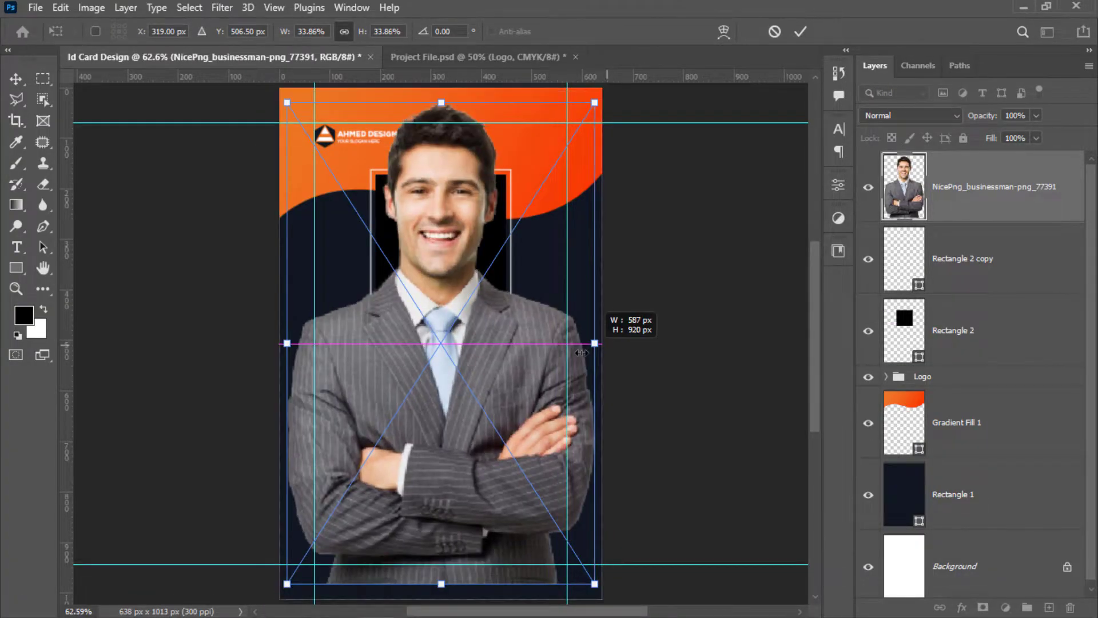
pyautogui.press('Return')
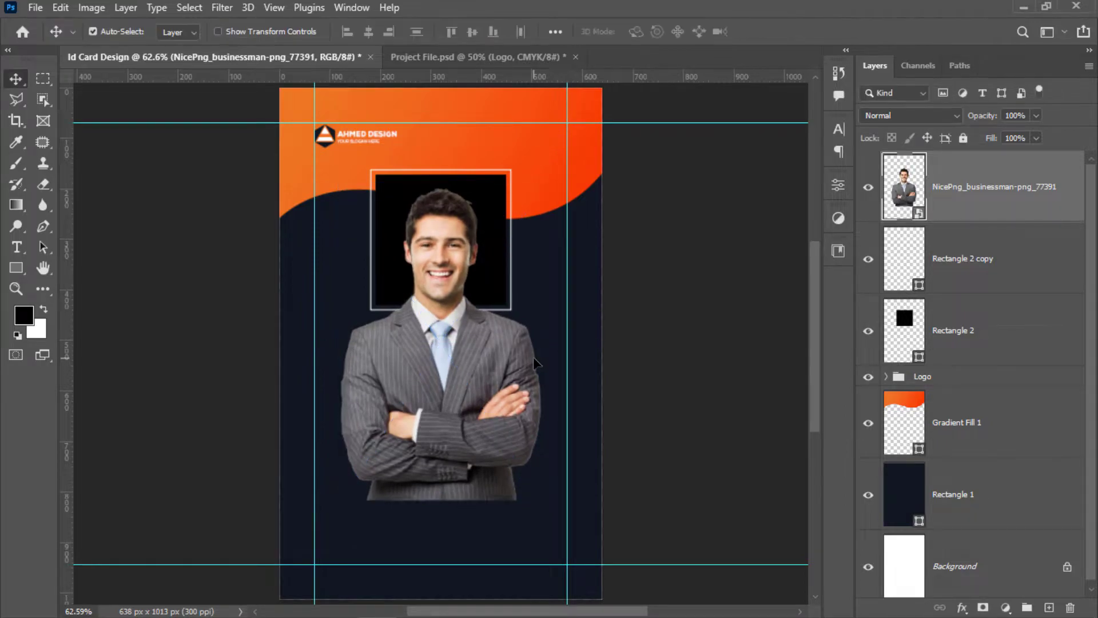
# Step: Clip the photo into the black square and scale it to about 16.74% to fill the frame
pyautogui.moveTo(961, 217); pyautogui.dragTo(967, 293)
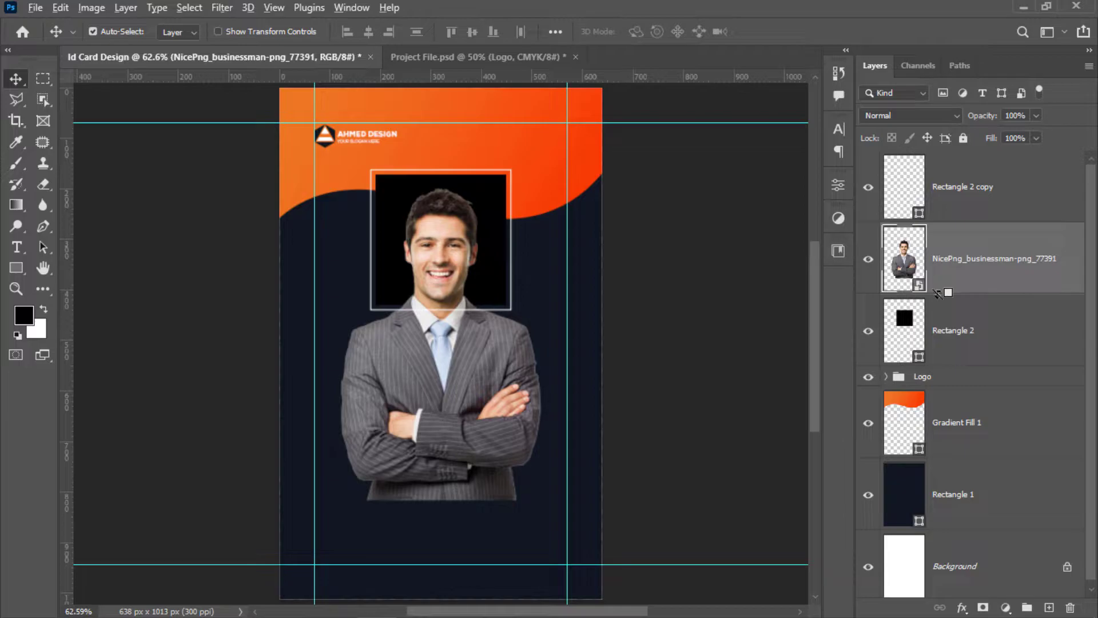
pyautogui.keyDown('alt'); pyautogui.click(938, 293); pyautogui.keyUp('alt')
pyautogui.hotkey('ctrl', 't')
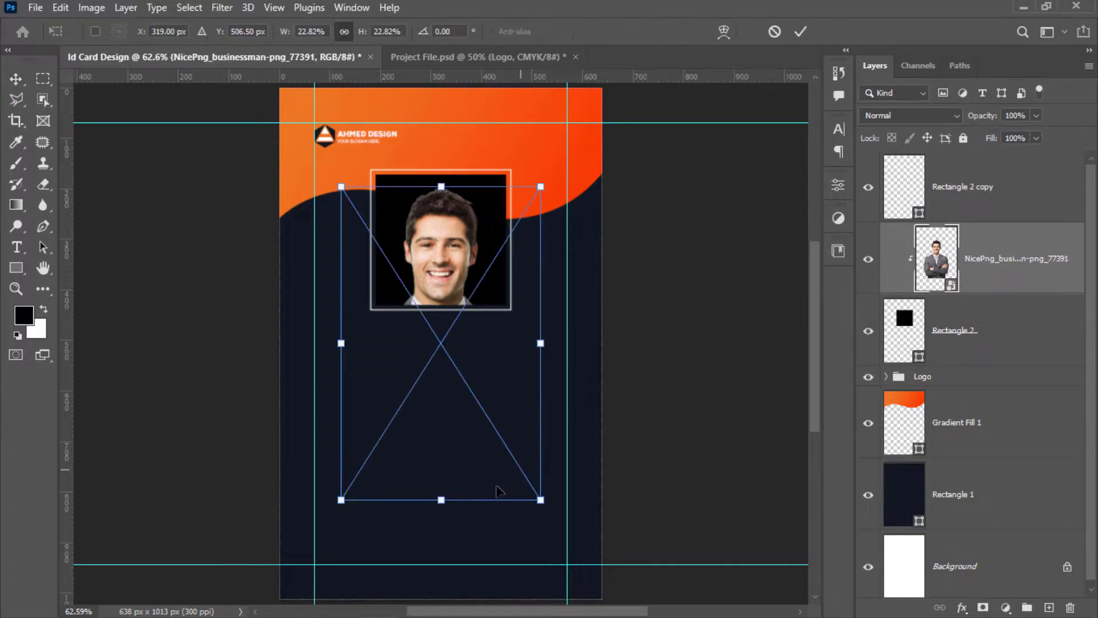
pyautogui.moveTo(442, 501)
pyautogui.mouseDown()
pyautogui.moveTo(449, 389)
pyautogui.moveTo(449, 409)
pyautogui.mouseUp()
pyautogui.moveTo(459, 362); pyautogui.dragTo(459, 354)
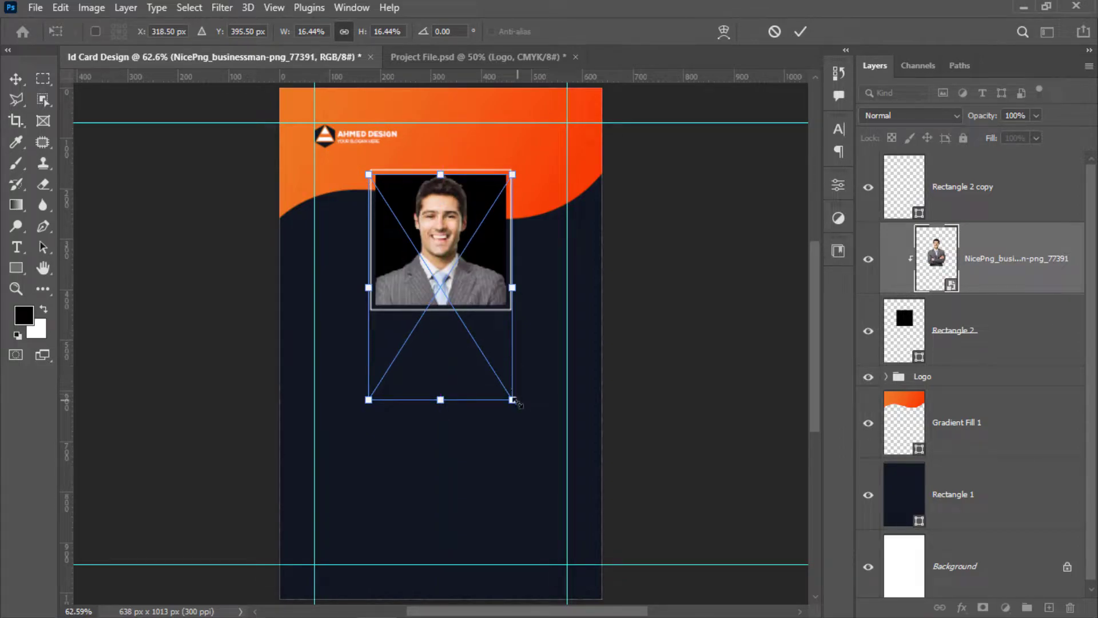
pyautogui.moveTo(515, 401); pyautogui.dragTo(518, 402)
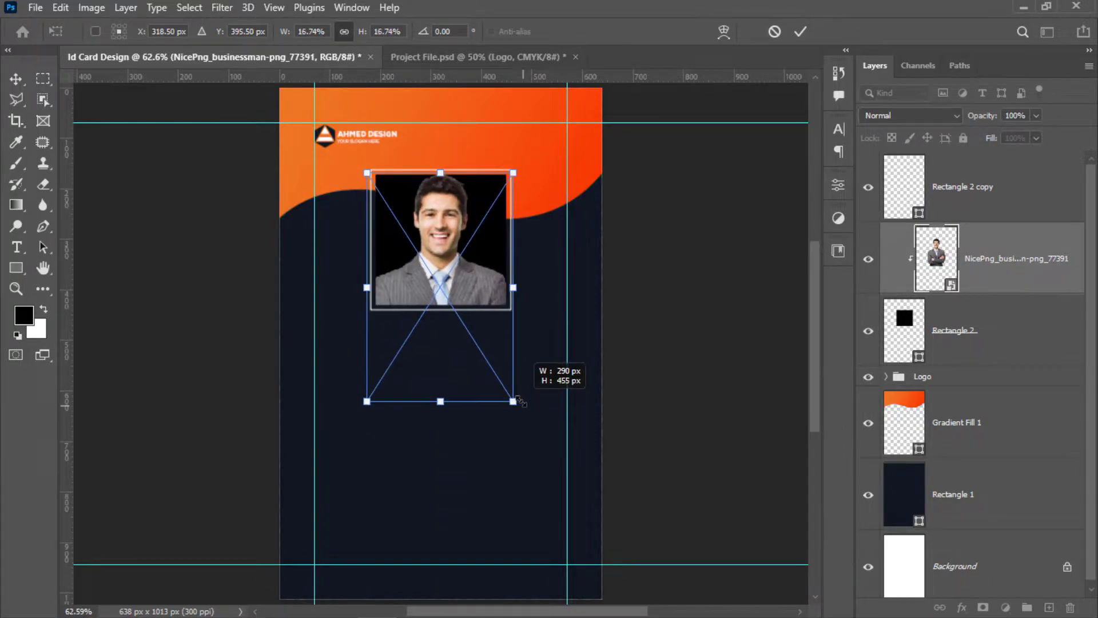
pyautogui.press('Return')
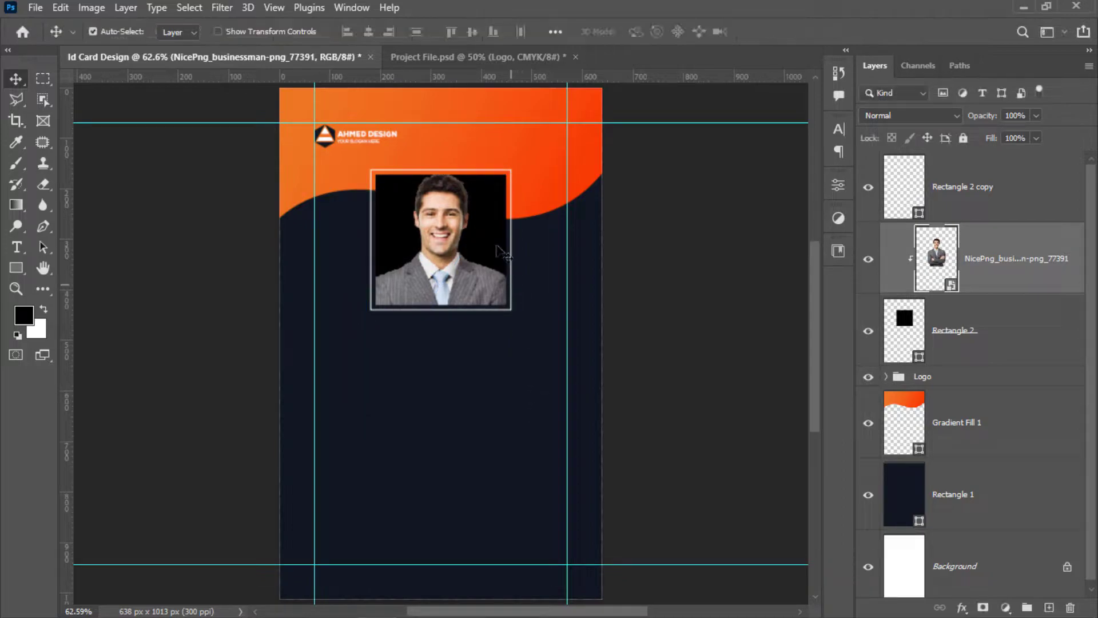
pyautogui.moveTo(453, 243); pyautogui.dragTo(453, 246)
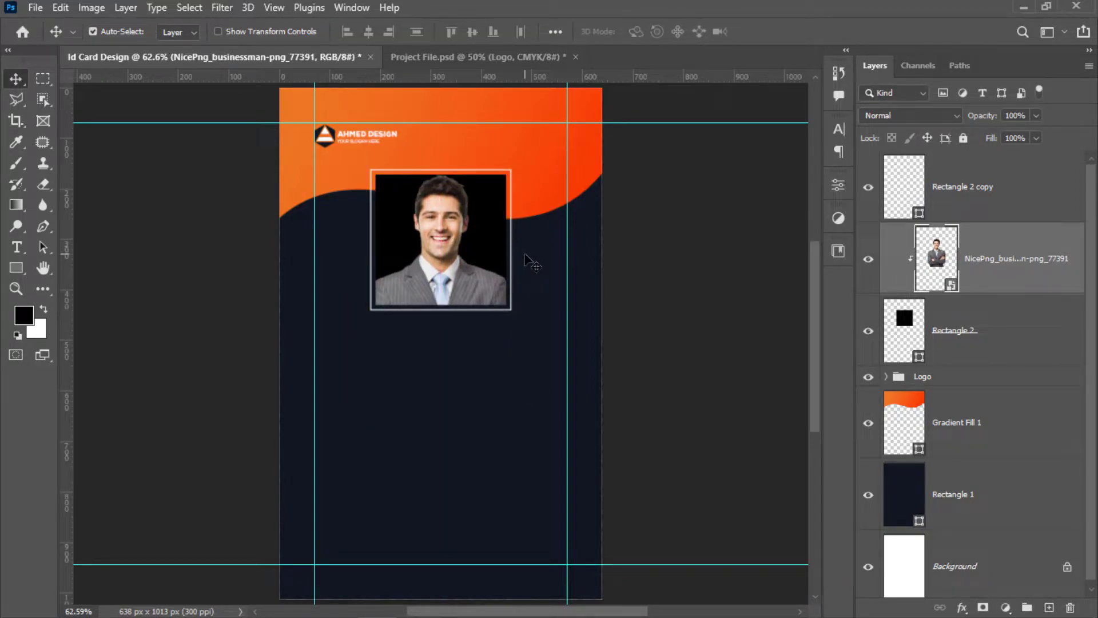
pyautogui.press('ctrl')
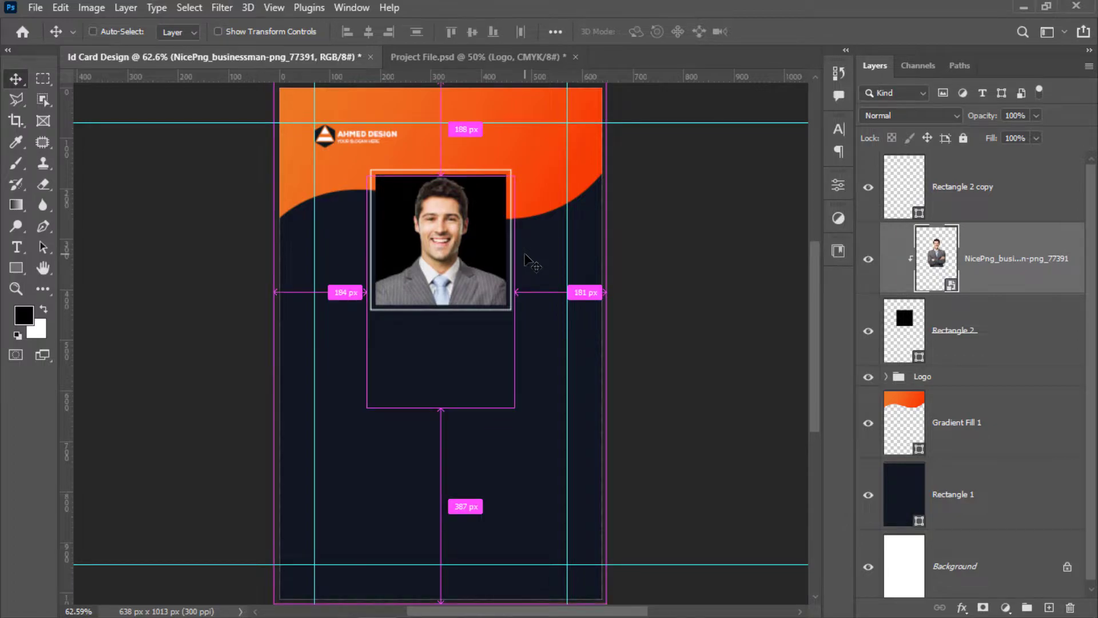
# Step: Recolour the Rectangle 2 photo backdrop from black to light grey #e4e4e4
pyautogui.scroll(1, 527, 254)
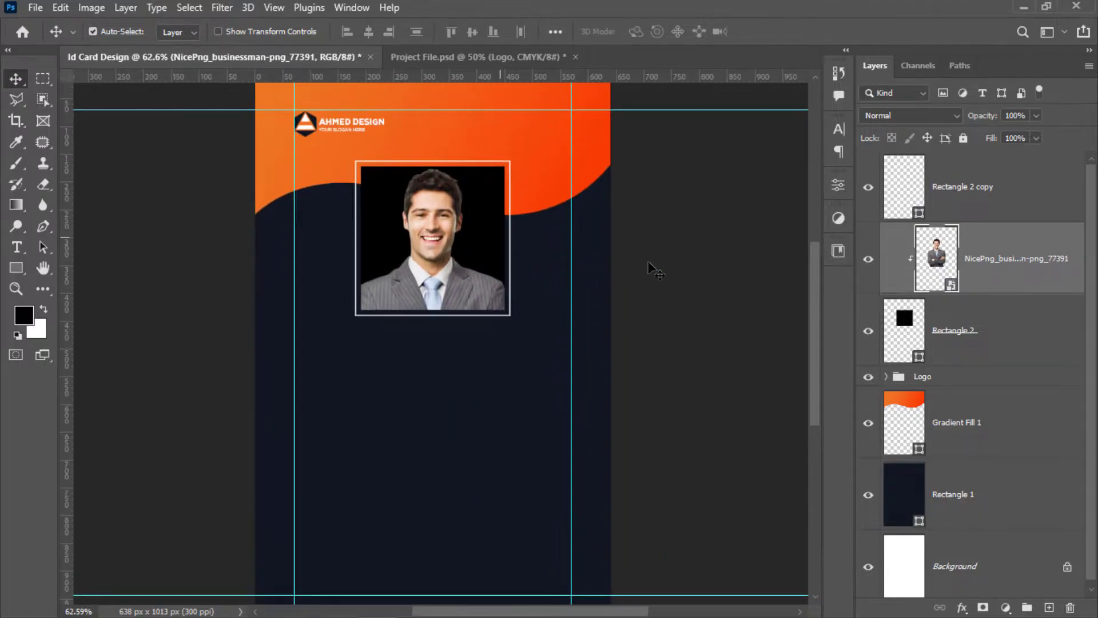
pyautogui.scroll(3, 527, 254)
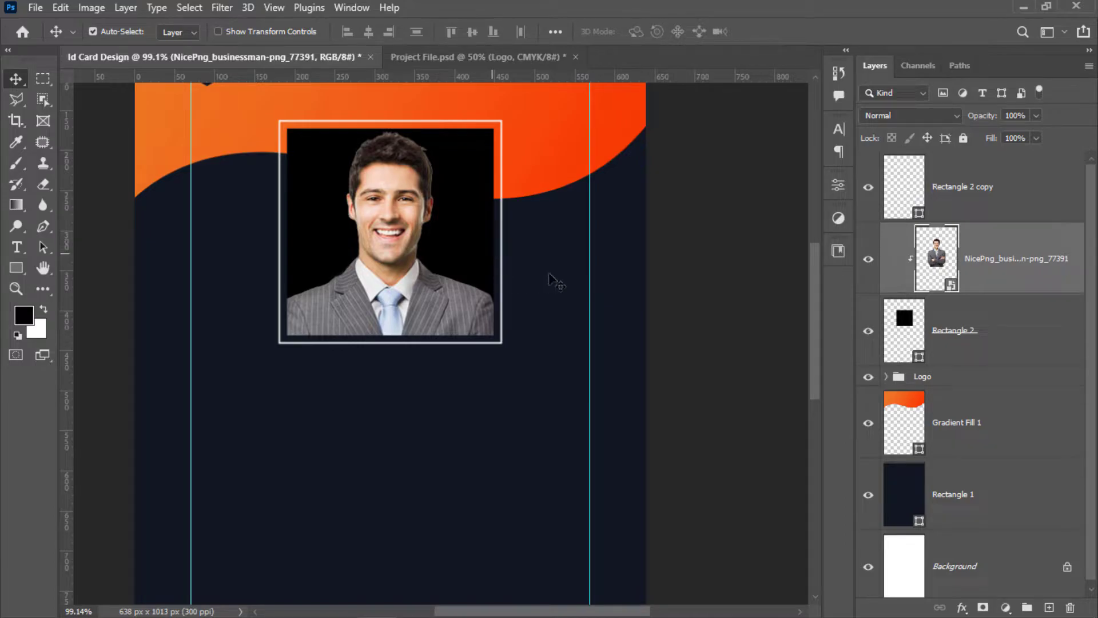
pyautogui.doubleClick(898, 324)
pyautogui.moveTo(504, 189)
pyautogui.mouseDown()
pyautogui.moveTo(555, 181)
pyautogui.moveTo(503, 147)
pyautogui.moveTo(817, 140)
pyautogui.mouseUp()
pyautogui.click(930, 127)
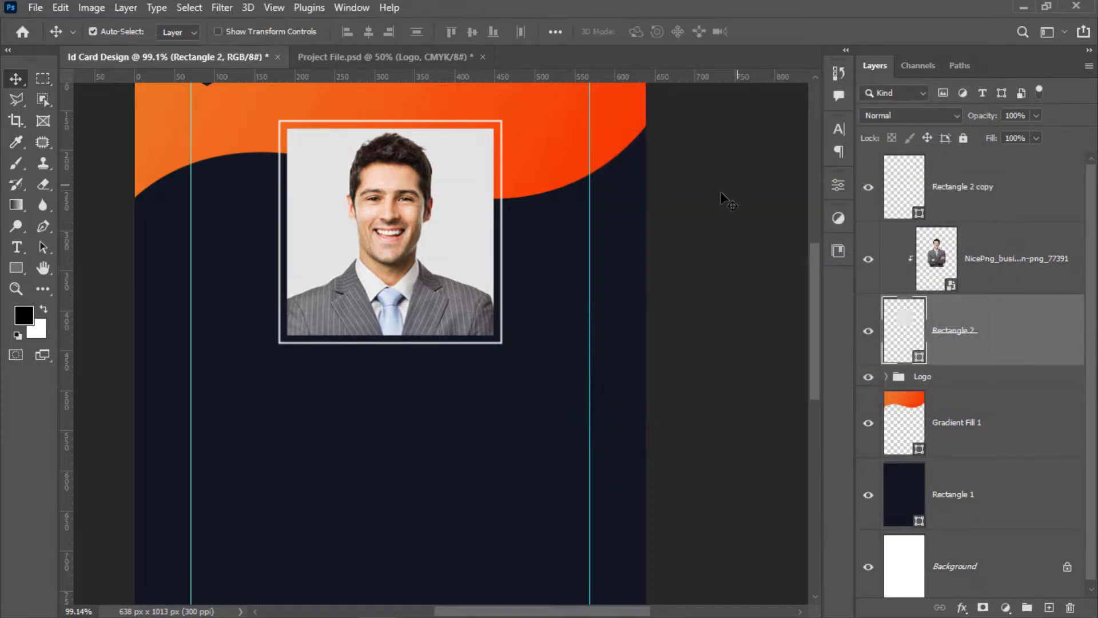
pyautogui.click(722, 199)
pyautogui.hotkey('ctrl', '0')
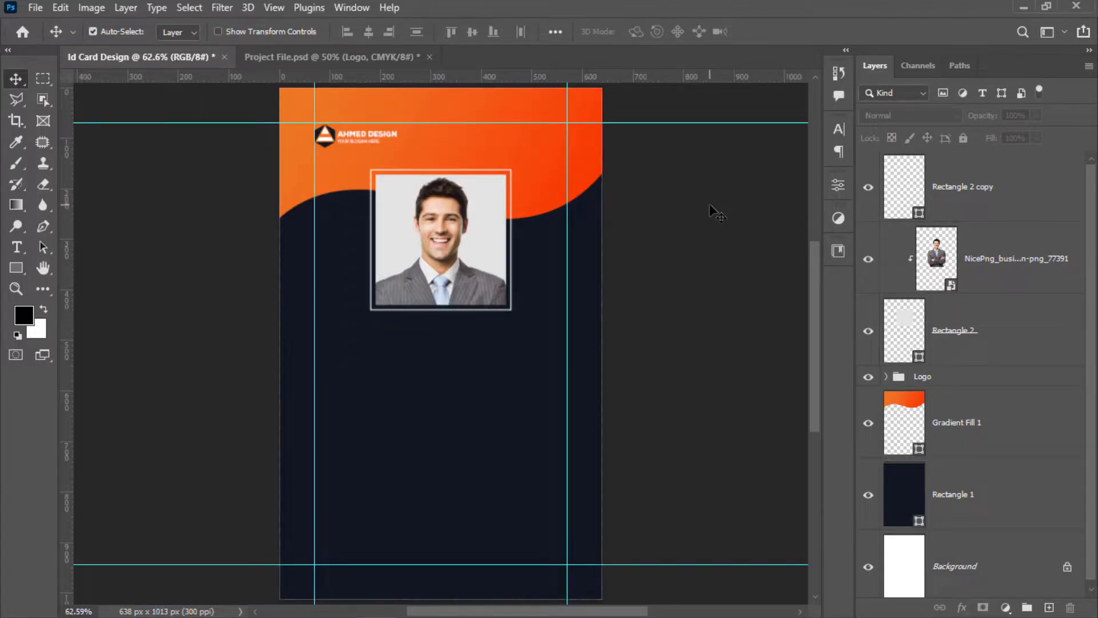
pyautogui.scroll(2, 582, 372)
pyautogui.scroll(2, 520, 385)
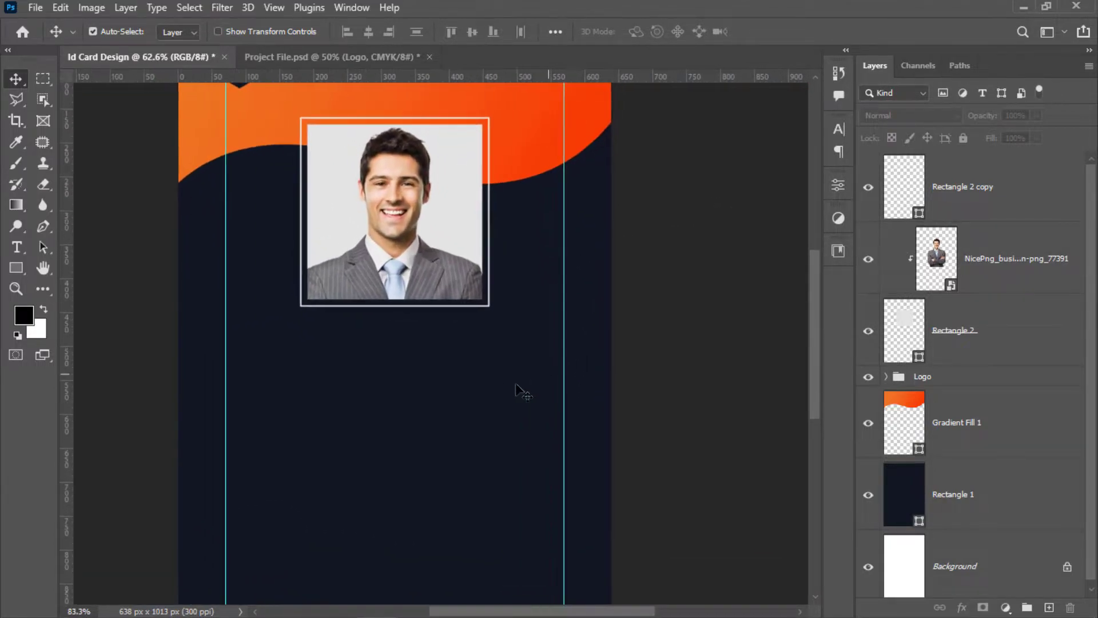
pyautogui.scroll(2, 465, 378)
pyautogui.scroll(2, 565, 378)
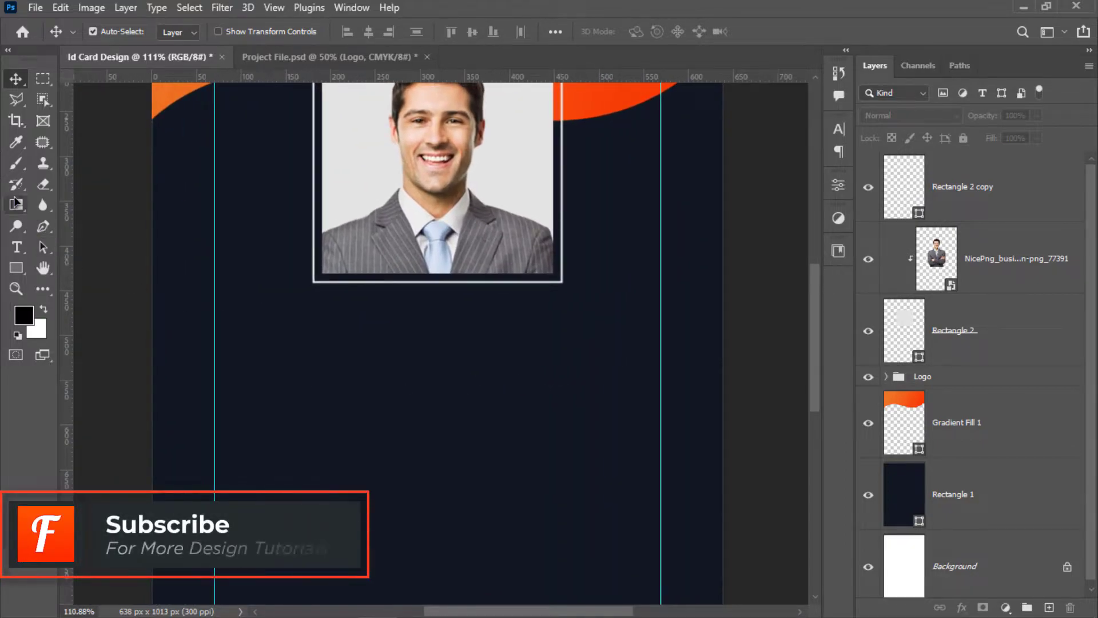
# Step: Add a JHON SMITH text line below the framed photo
pyautogui.press('t')
pyautogui.click(336, 455)
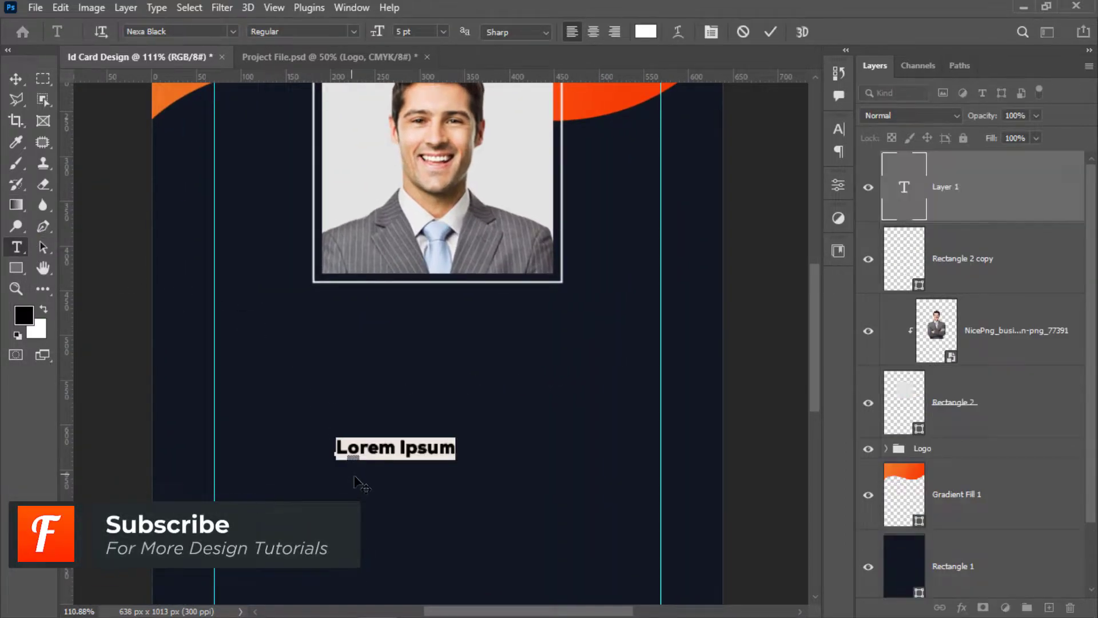
pyautogui.write('J')
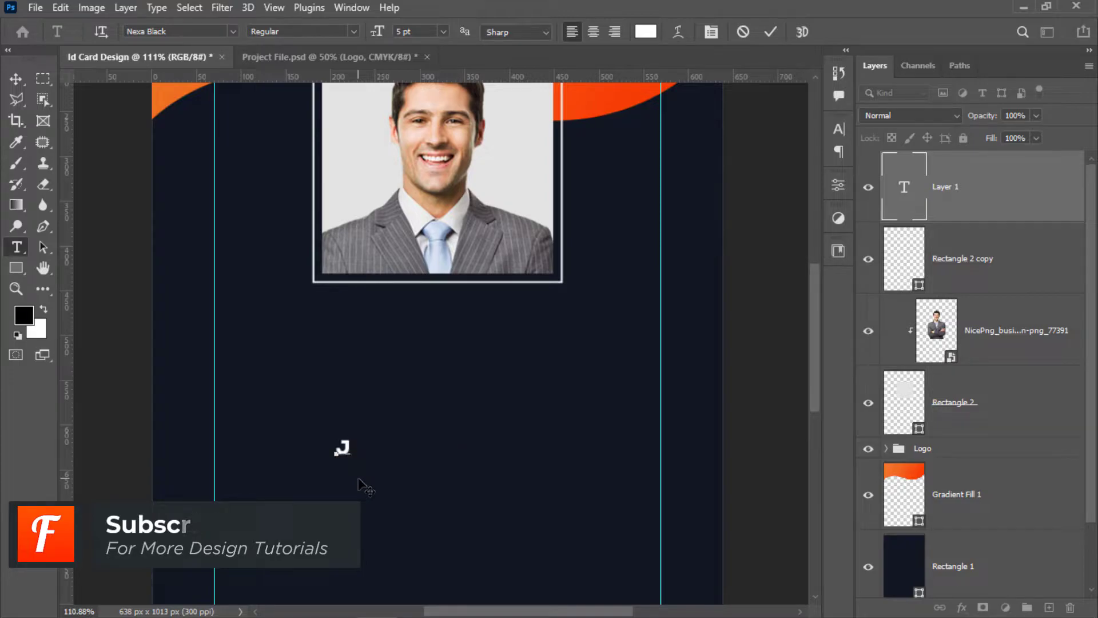
pyautogui.write('HON')
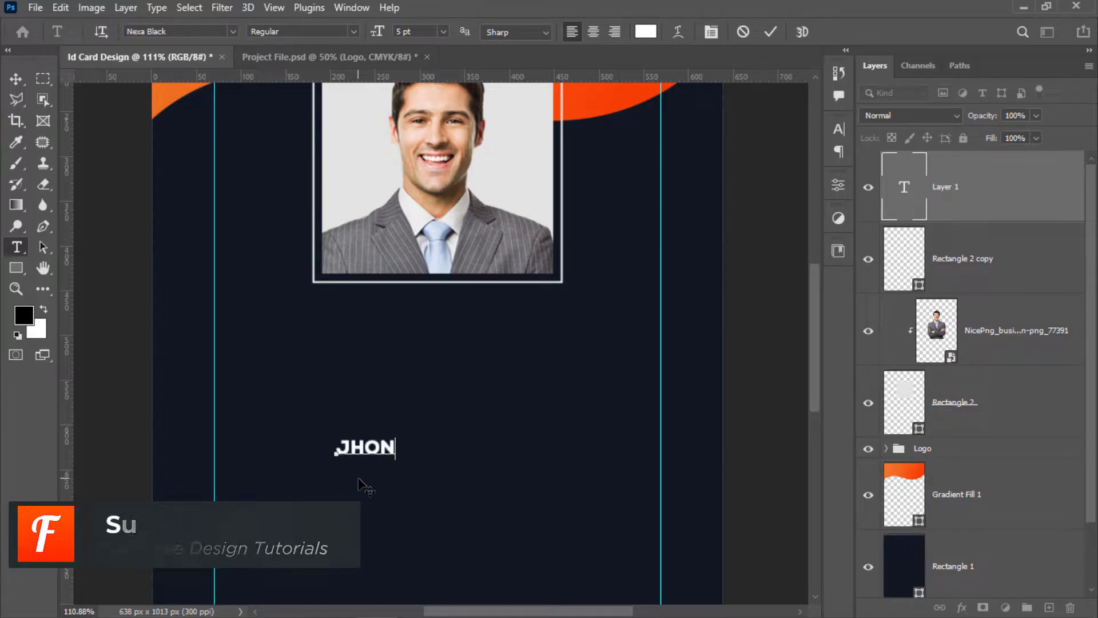
pyautogui.write(' SMITH')
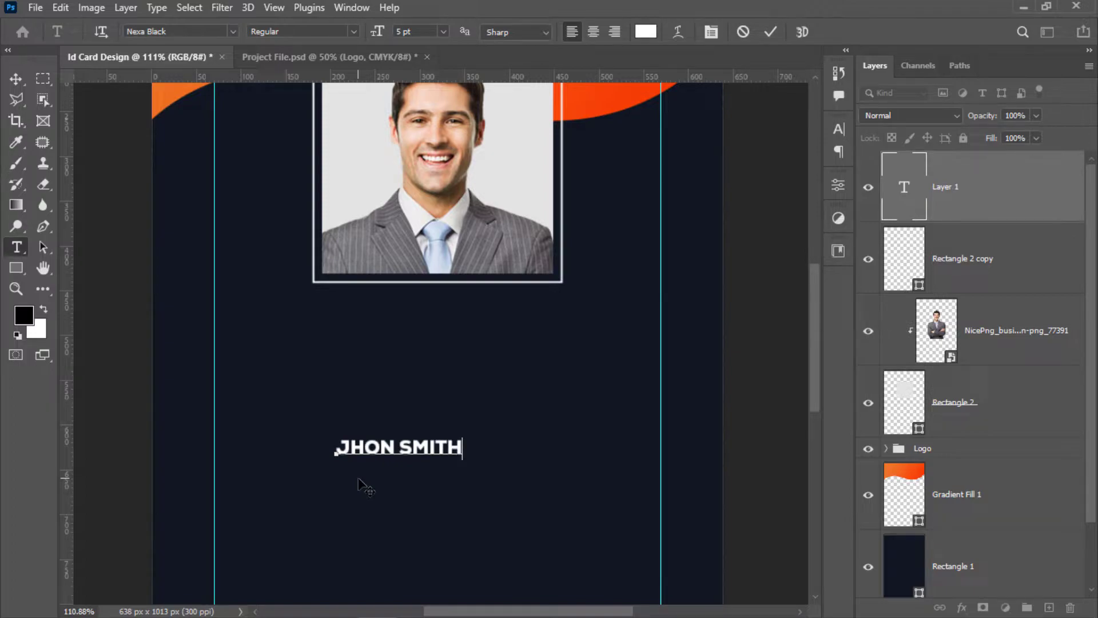
pyautogui.hotkey('ctrl', 'a')
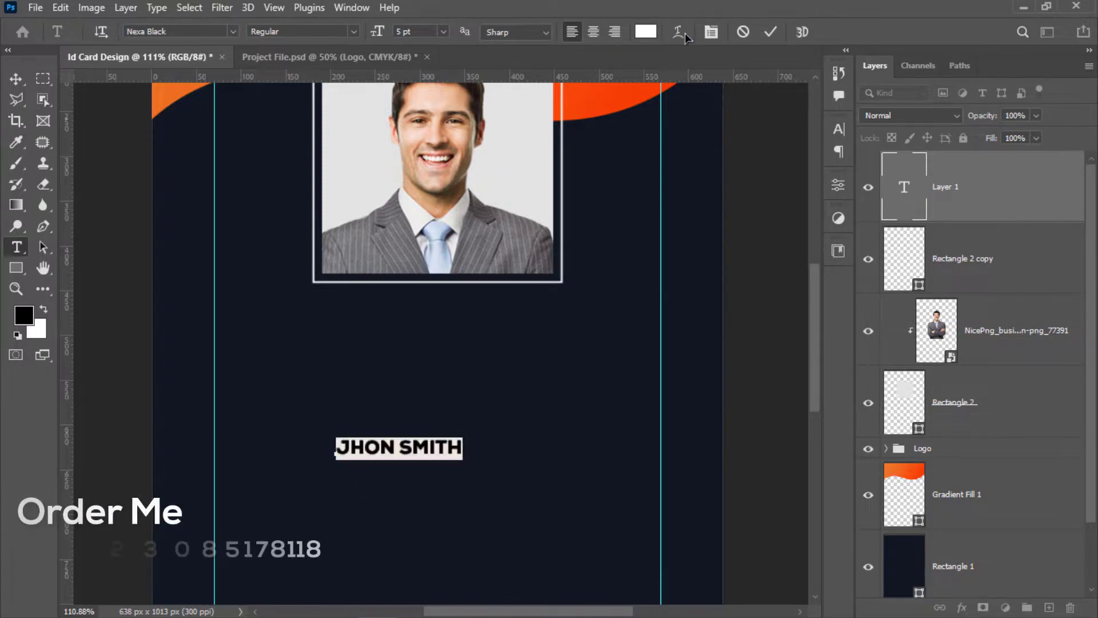
# Step: Set the name in Nexa Black with tracking 160 in the Character panel
pyautogui.click(711, 31)
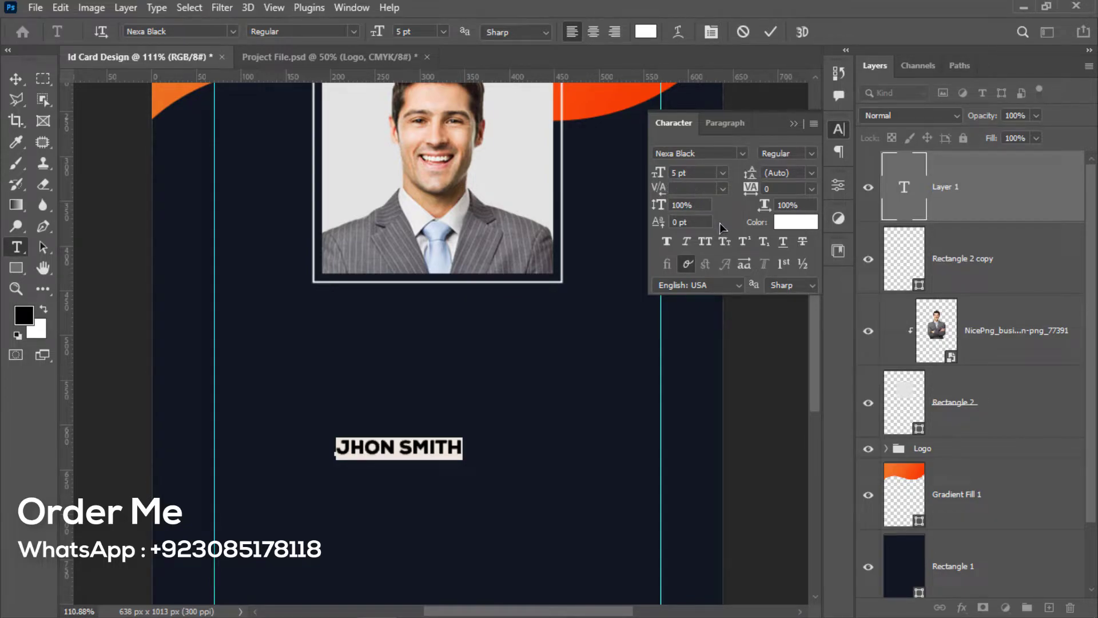
pyautogui.doubleClick(773, 189)
pyautogui.write('50')
pyautogui.press('Return')
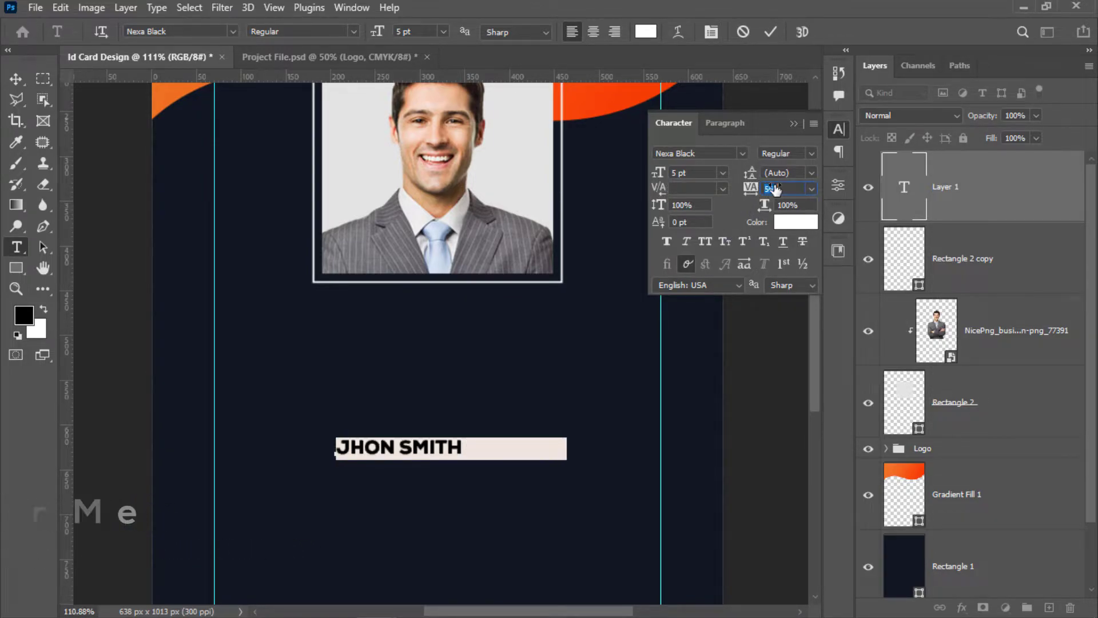
pyautogui.write('300')
pyautogui.press('Return')
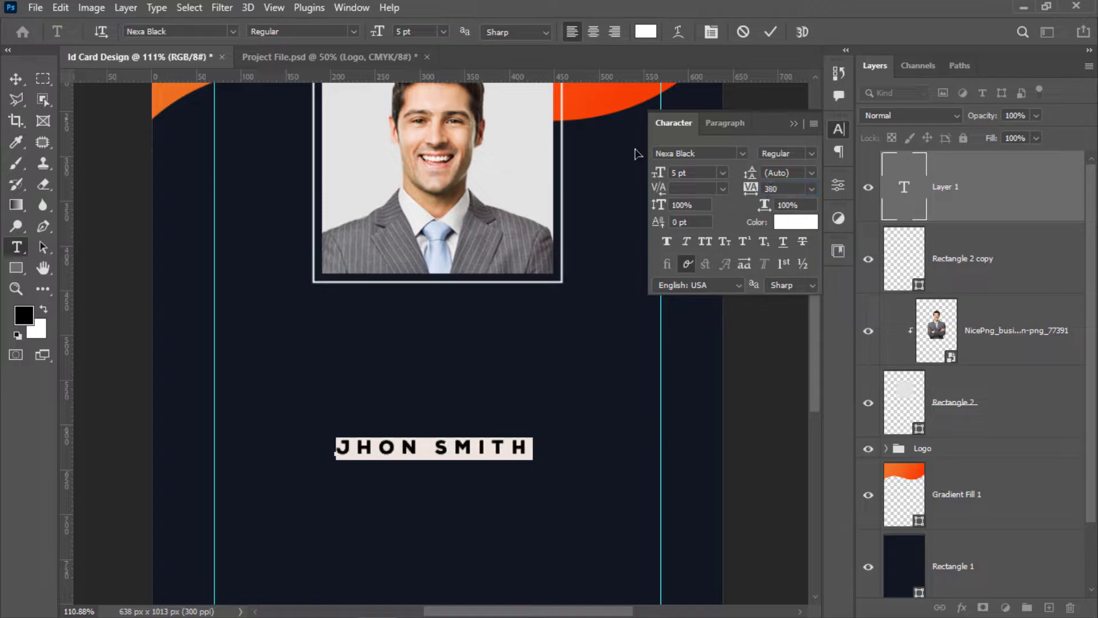
pyautogui.click(743, 154)
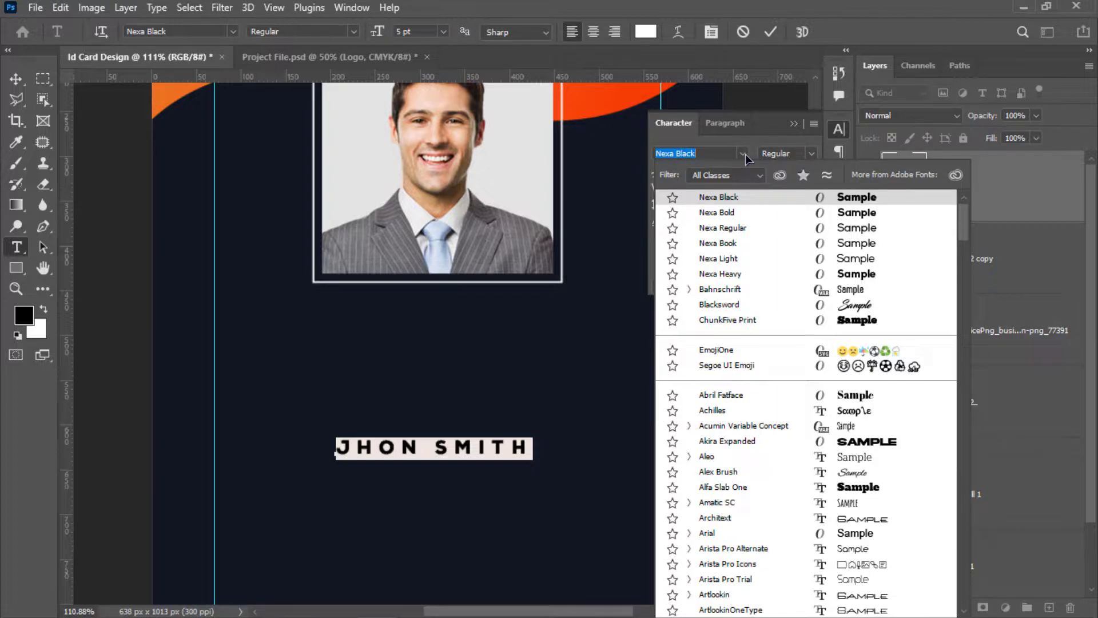
pyautogui.write('MO')
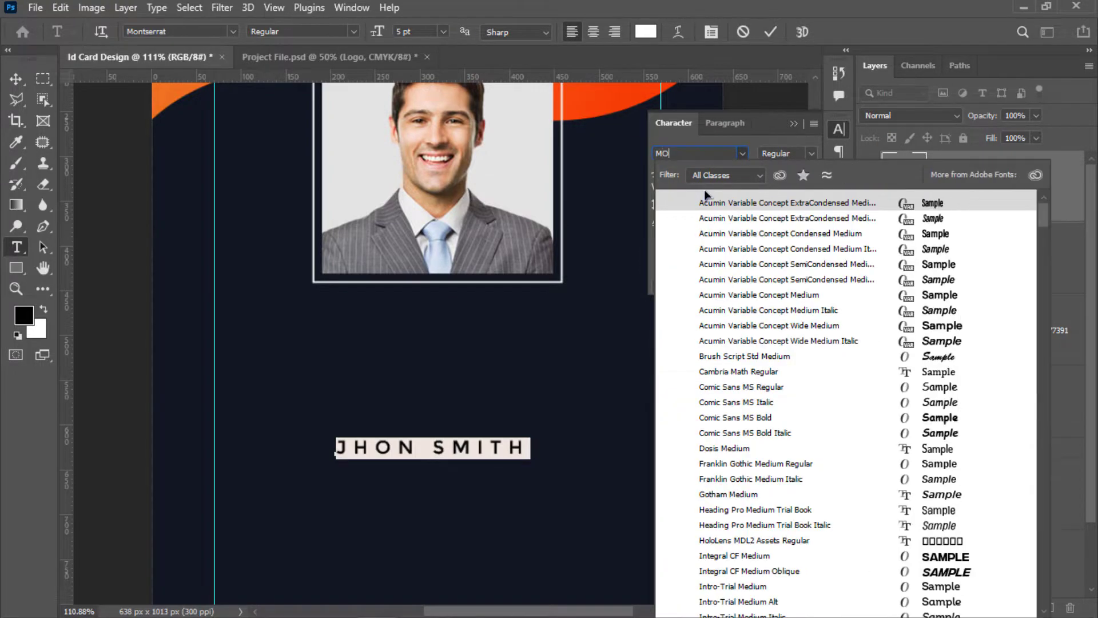
pyautogui.write('N')
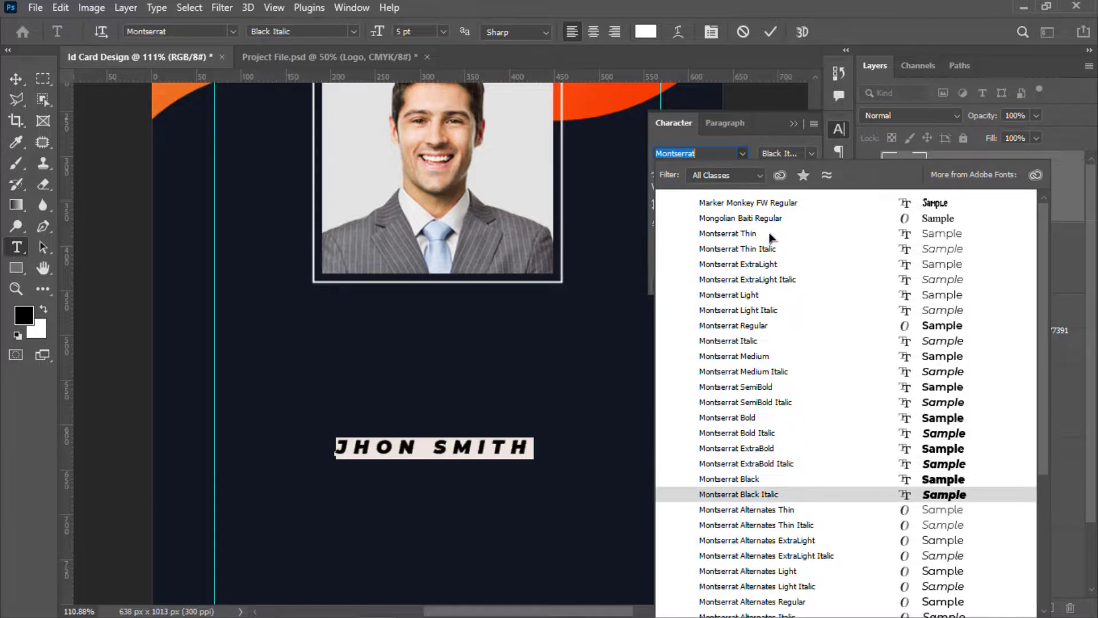
pyautogui.write('NEXA')
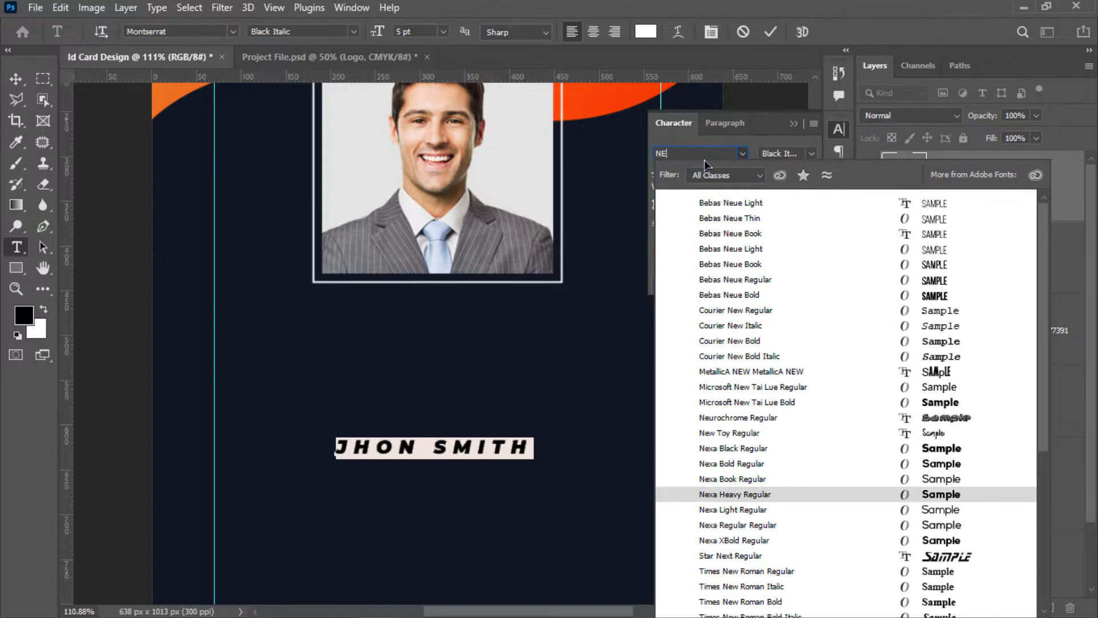
pyautogui.click(730, 205)
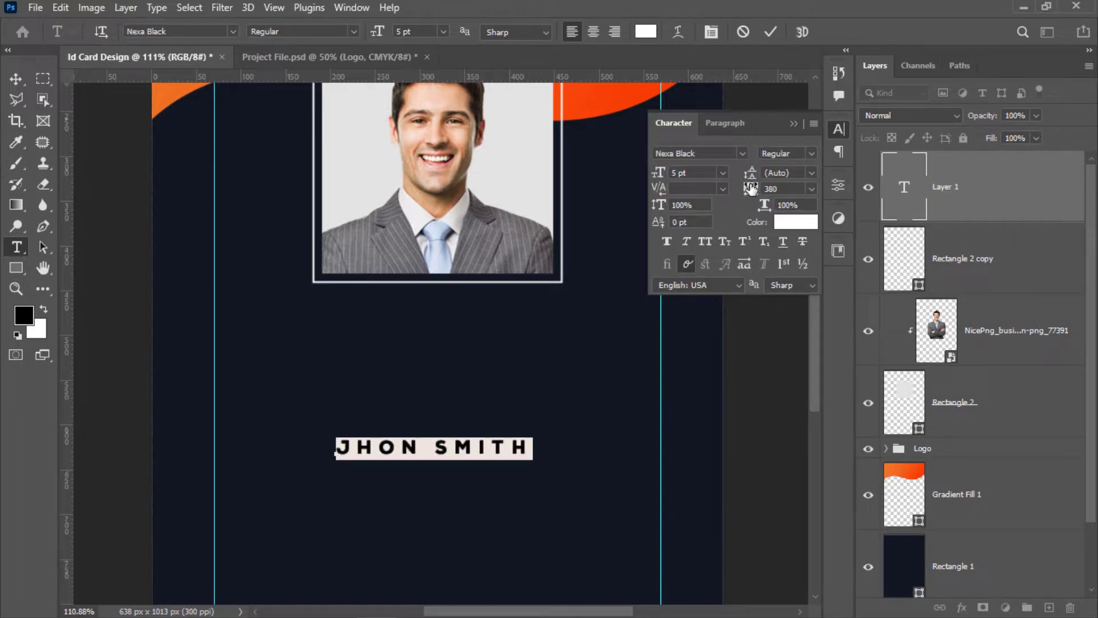
pyautogui.moveTo(751, 188); pyautogui.dragTo(355, 191)
pyautogui.click(16, 78)
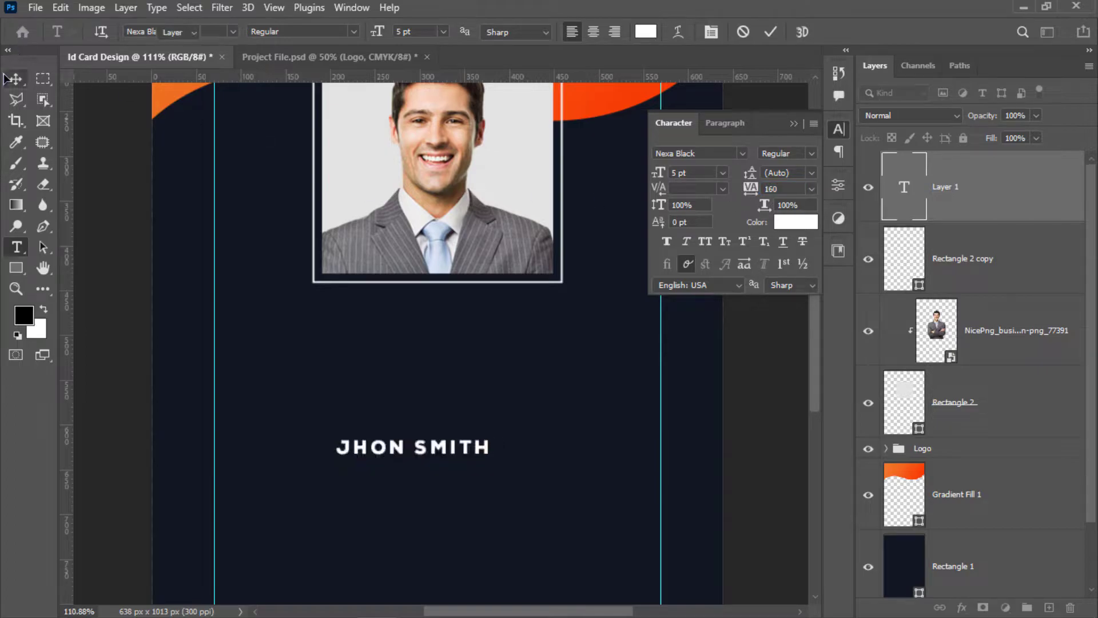
# Step: Enlarge the name to 7.18 pt and move it under the photo
pyautogui.hotkey('ctrl', 't')
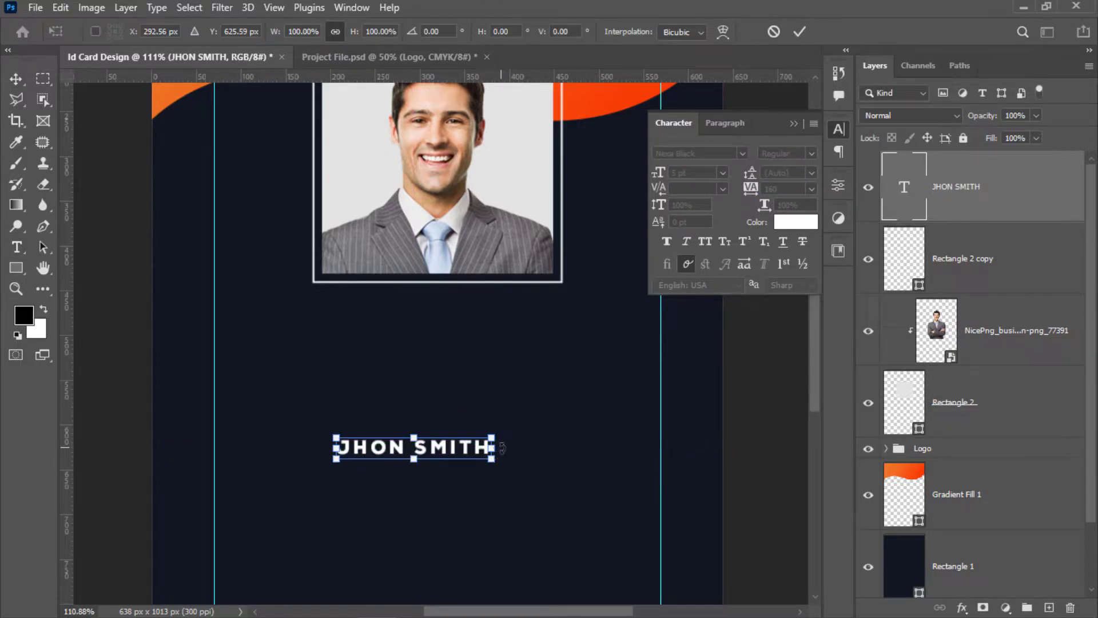
pyautogui.moveTo(493, 447)
pyautogui.mouseDown()
pyautogui.moveTo(524, 447)
pyautogui.moveTo(512, 334)
pyautogui.mouseUp()
pyautogui.press('Return')
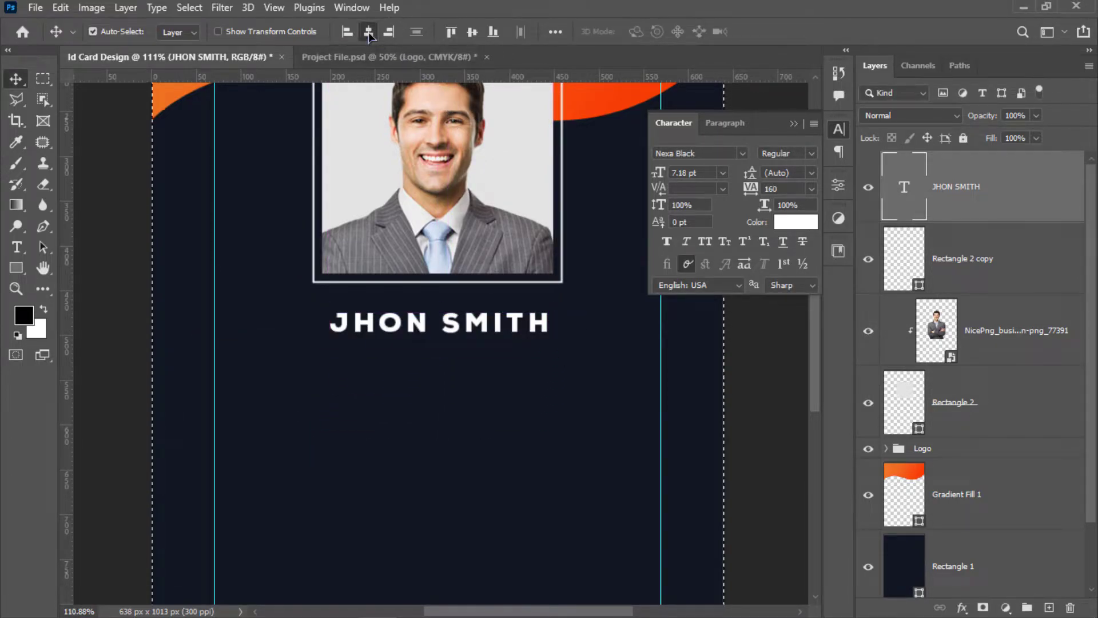
pyautogui.keyDown('alt'); pyautogui.scroll(3, 439, 314); pyautogui.keyUp('alt')
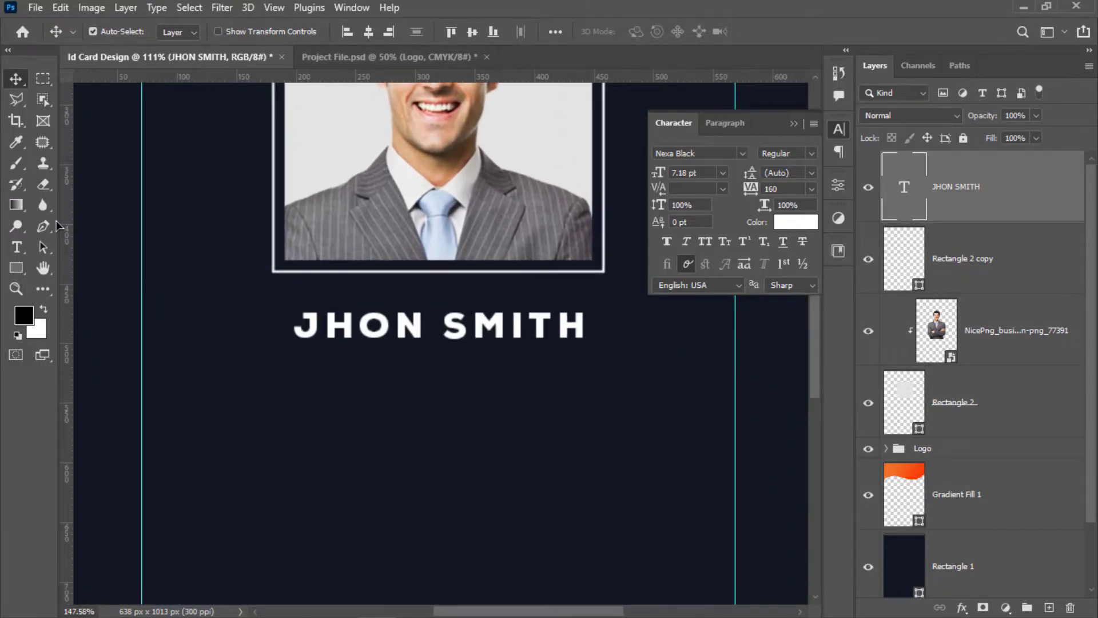
# Step: Add a CREATIVE DESIGNER text line below the name
pyautogui.click(16, 247)
pyautogui.click(315, 489)
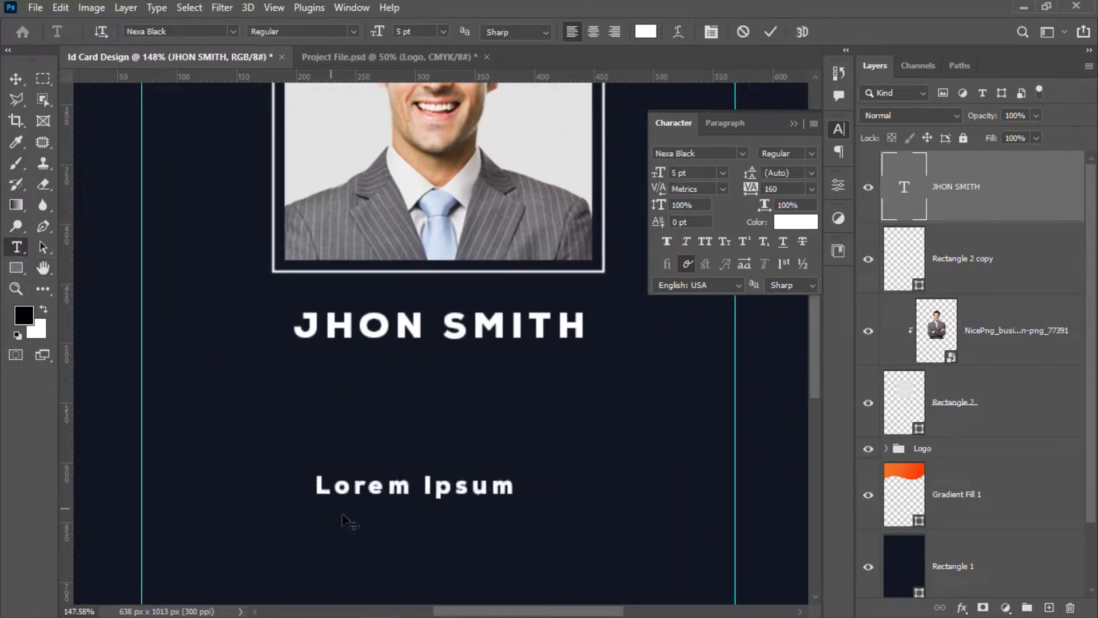
pyautogui.press('BackSpace')
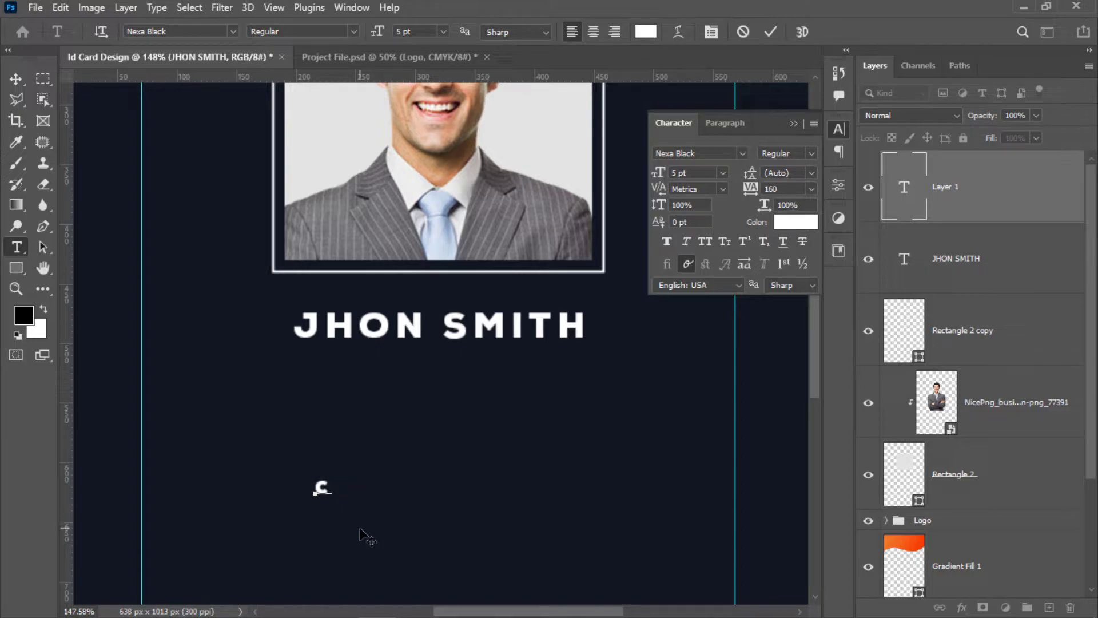
pyautogui.write('CRE')
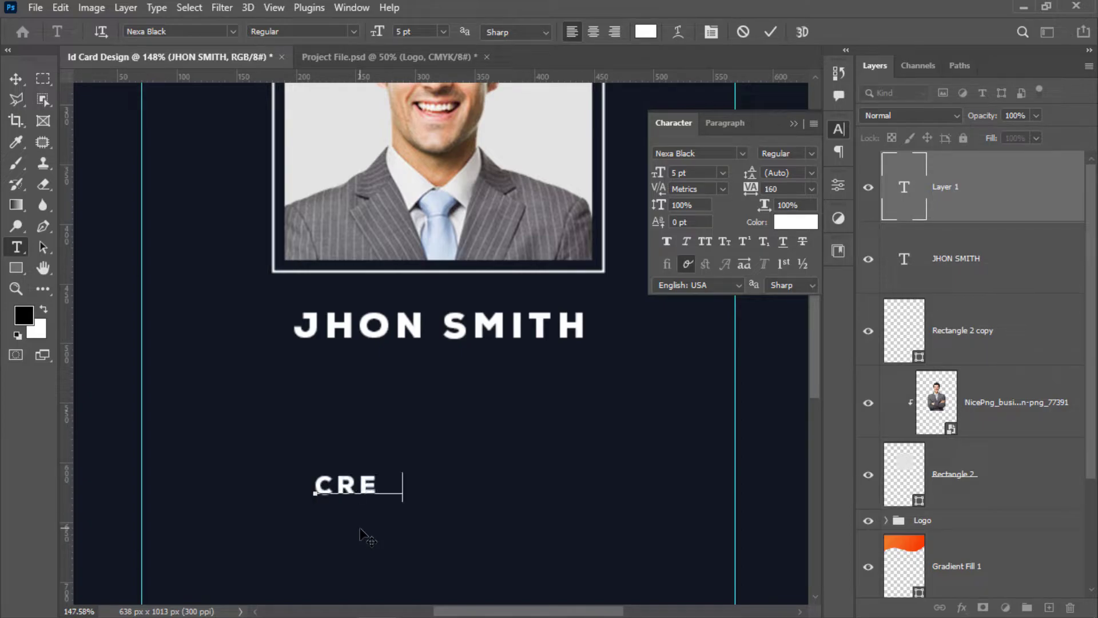
pyautogui.write('ATIVE D')
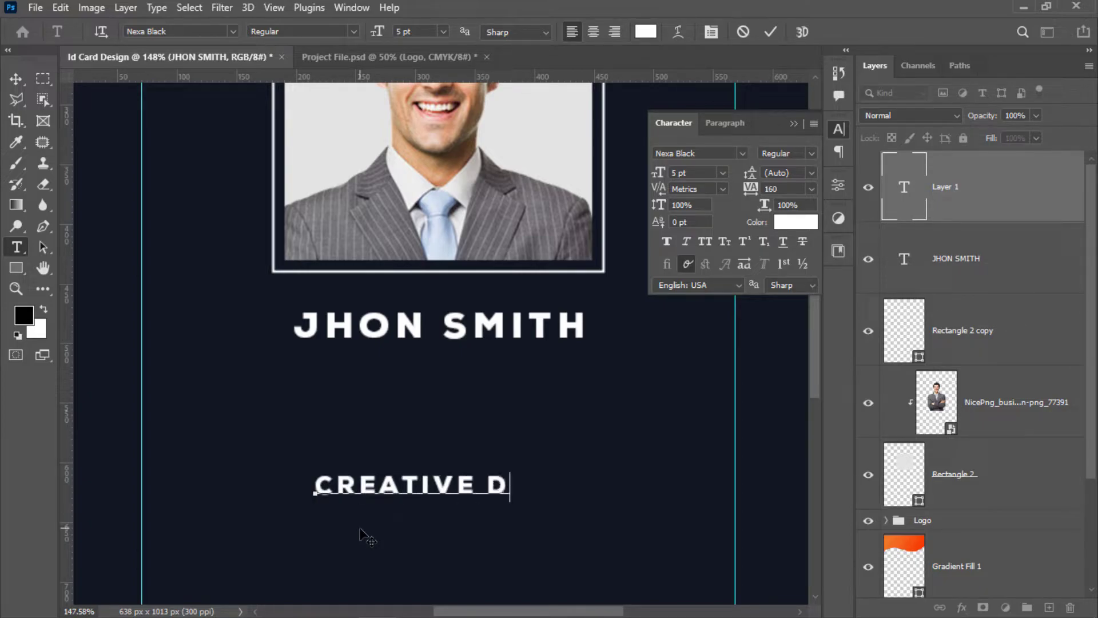
pyautogui.write('ESIGN ER')
pyautogui.hotkey('ctrl', 'a')
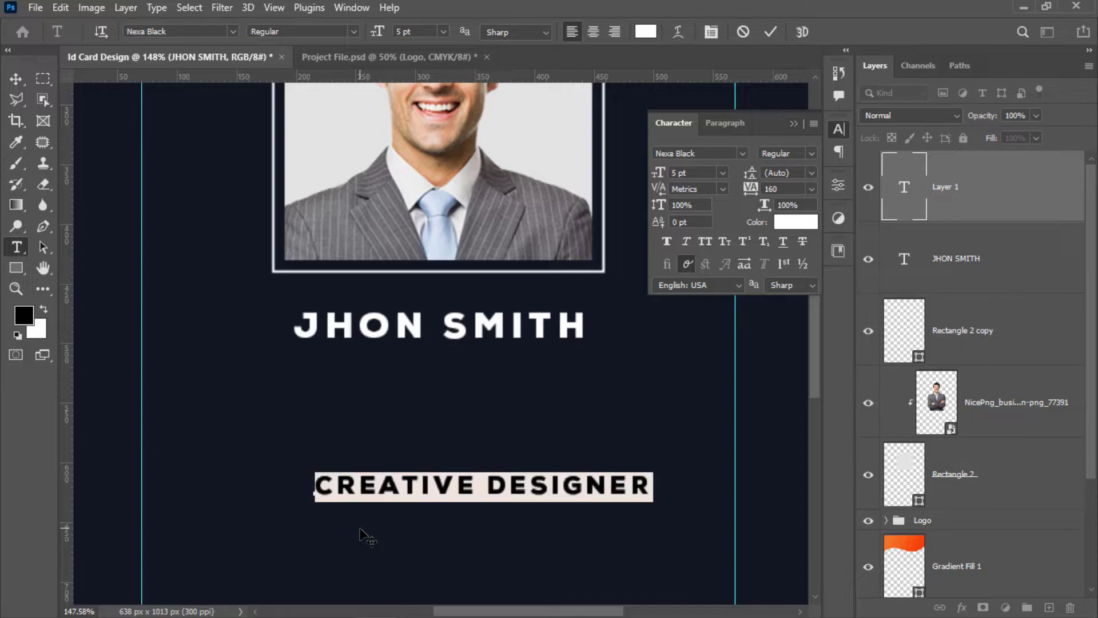
# Step: Set the subtitle font to Montserrat SemiBold
pyautogui.click(727, 150)
pyautogui.click(743, 155)
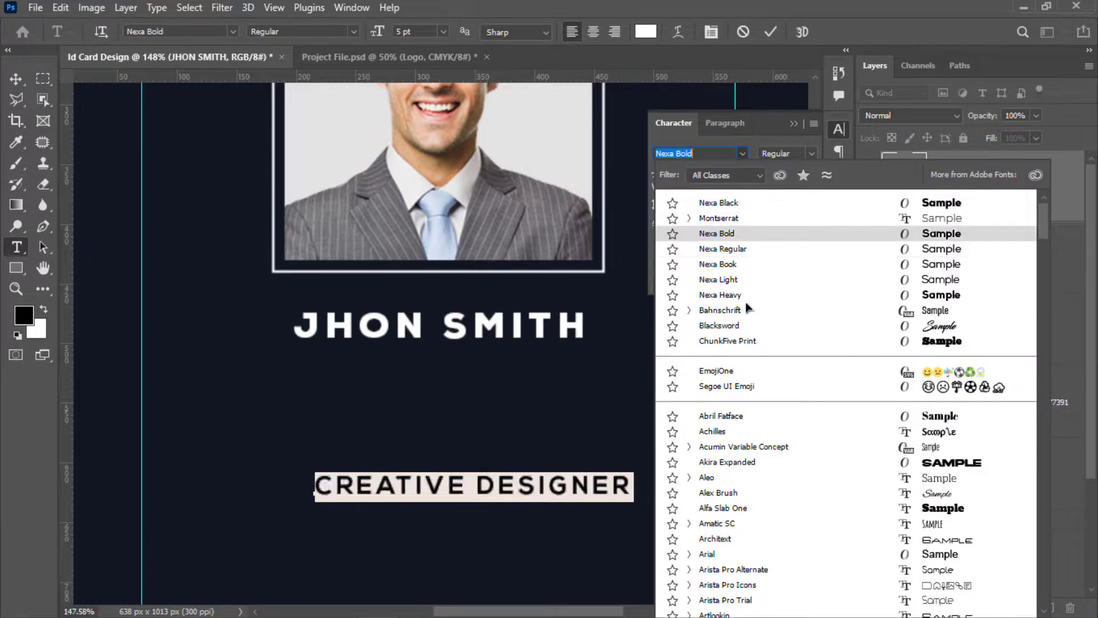
pyautogui.click(738, 218)
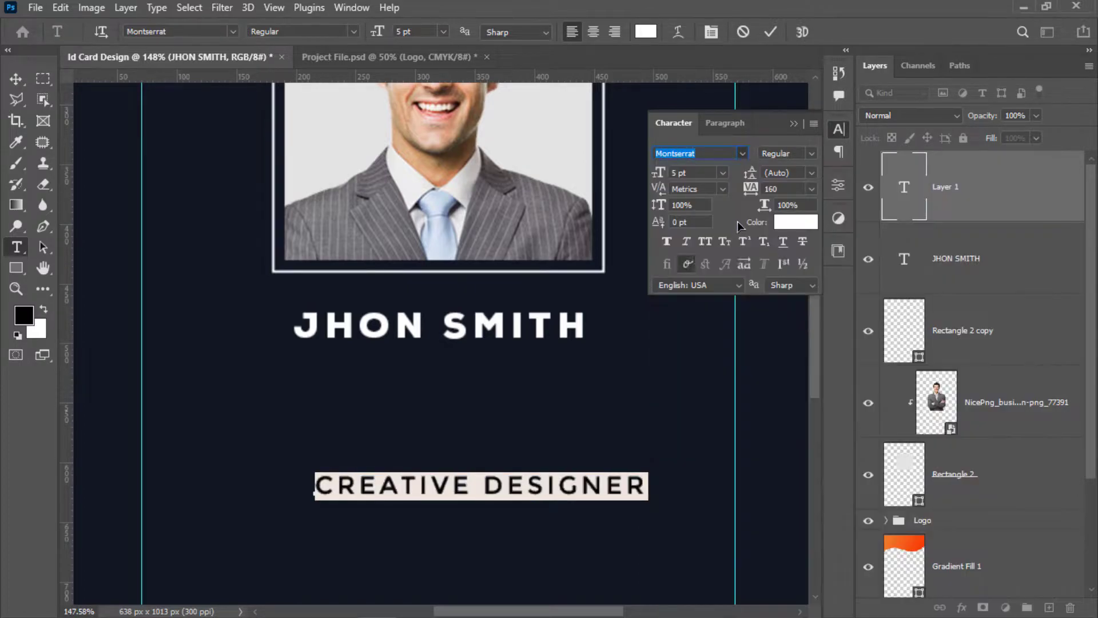
pyautogui.click(810, 154)
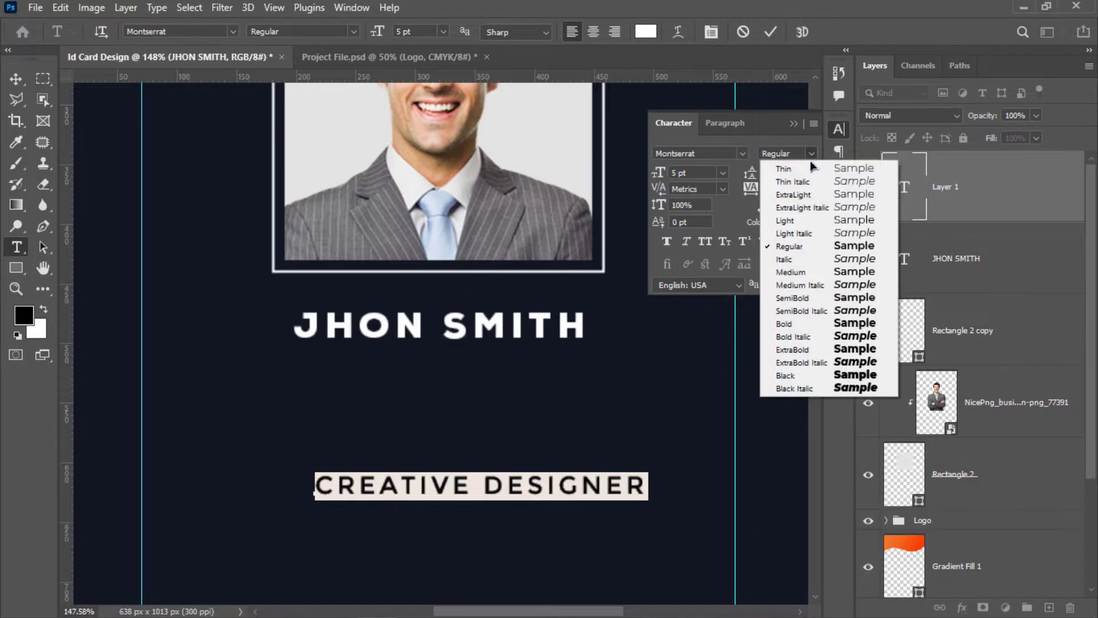
pyautogui.click(801, 278)
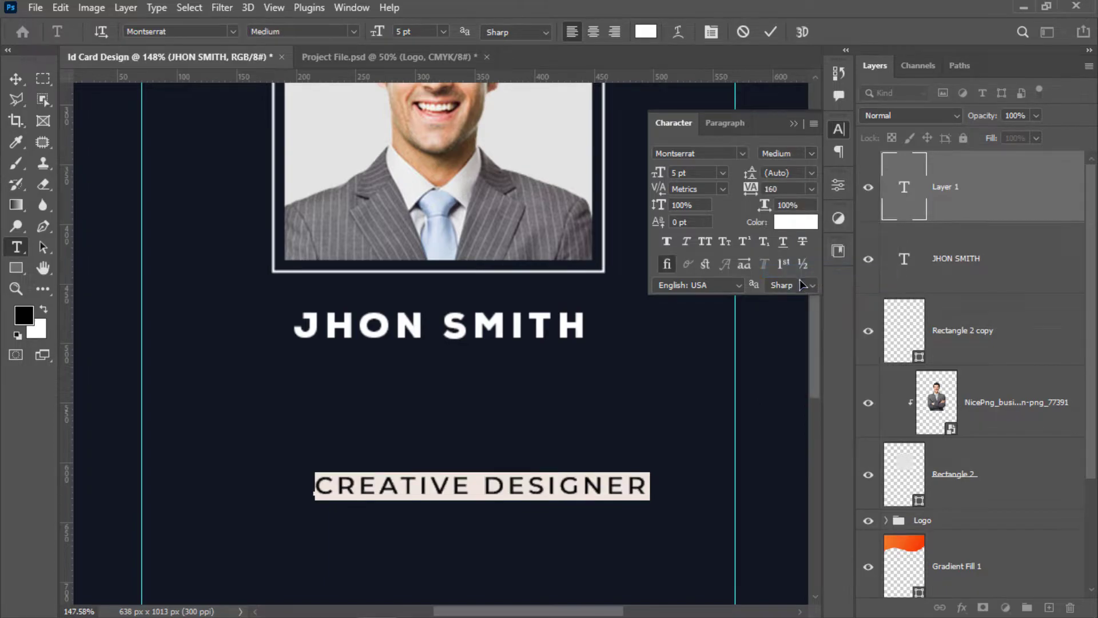
pyautogui.click(811, 154)
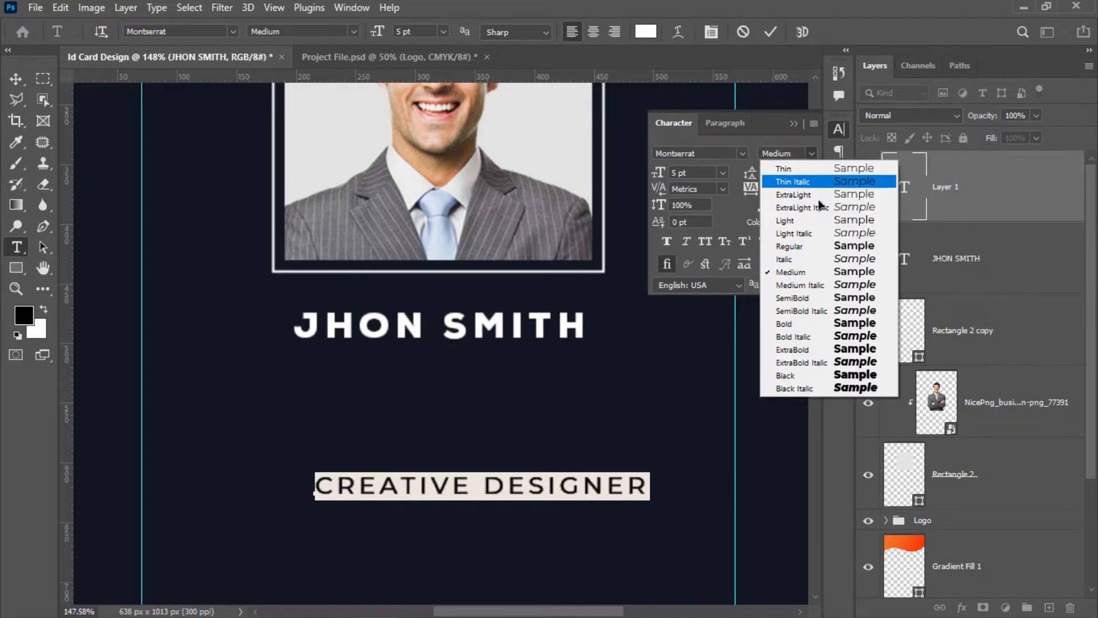
pyautogui.click(804, 301)
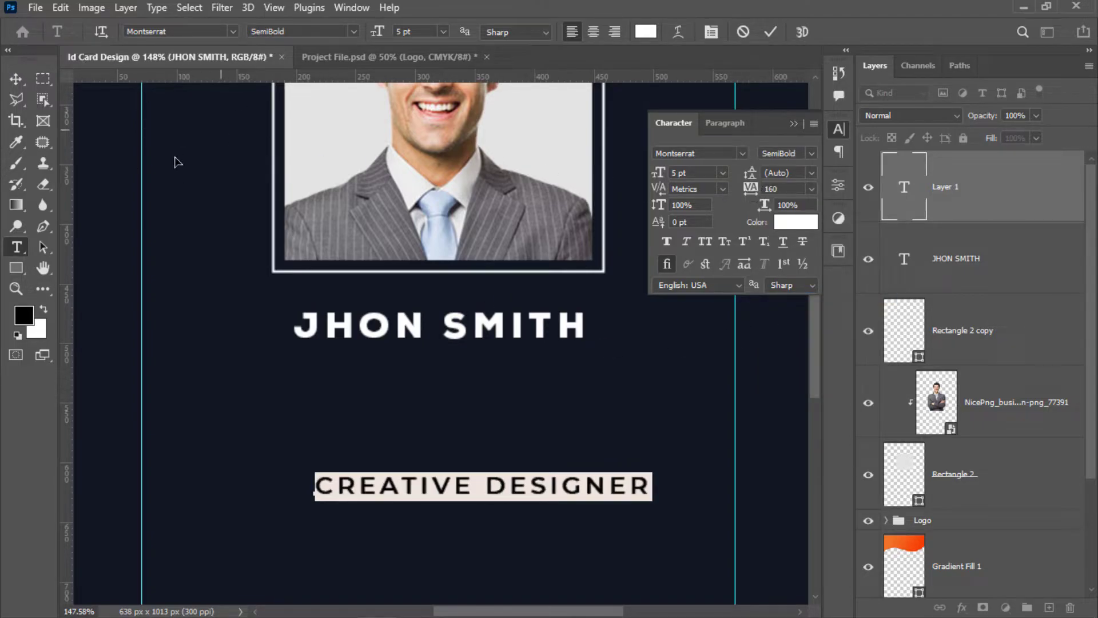
# Step: Colour the subtitle text light grey
pyautogui.click(790, 228)
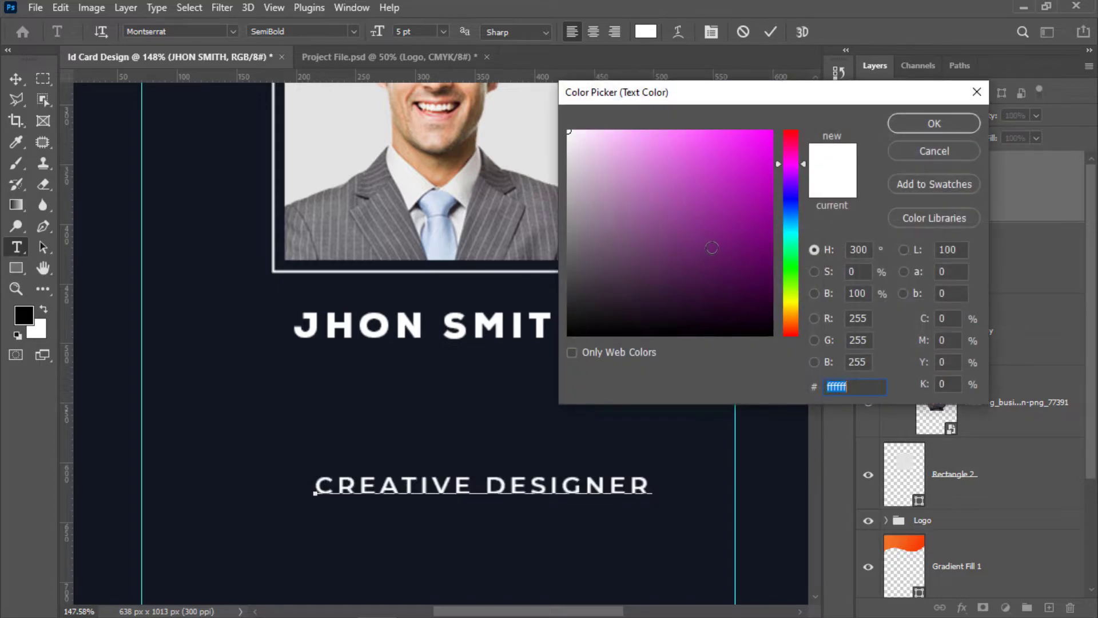
pyautogui.moveTo(644, 228)
pyautogui.mouseDown()
pyautogui.moveTo(551, 182)
pyautogui.moveTo(569, 159)
pyautogui.mouseUp()
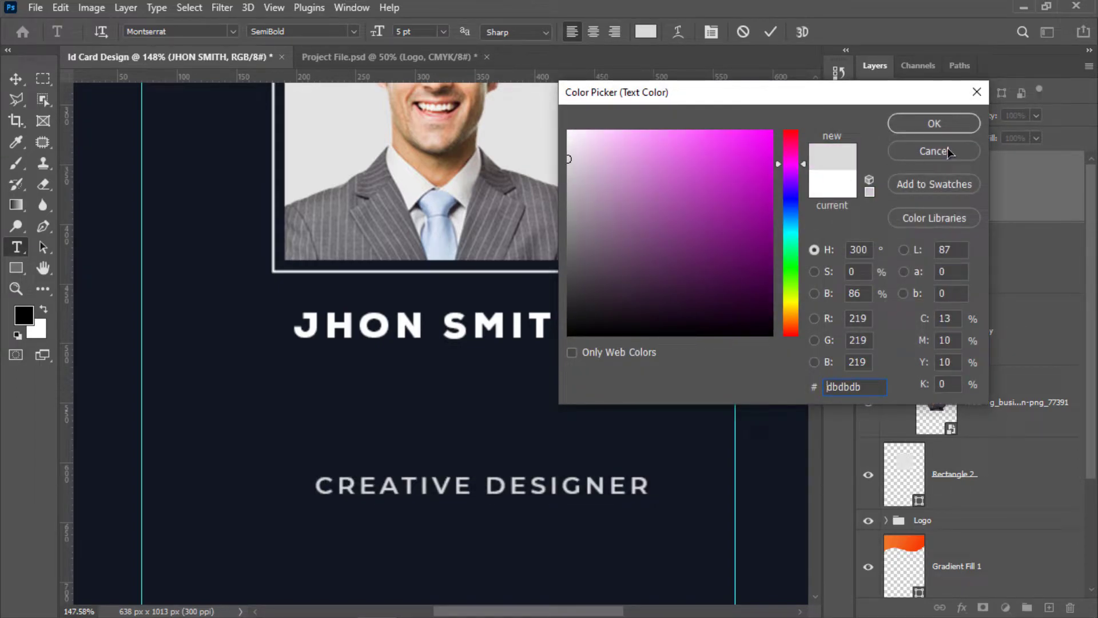
pyautogui.click(934, 124)
pyautogui.click(24, 77)
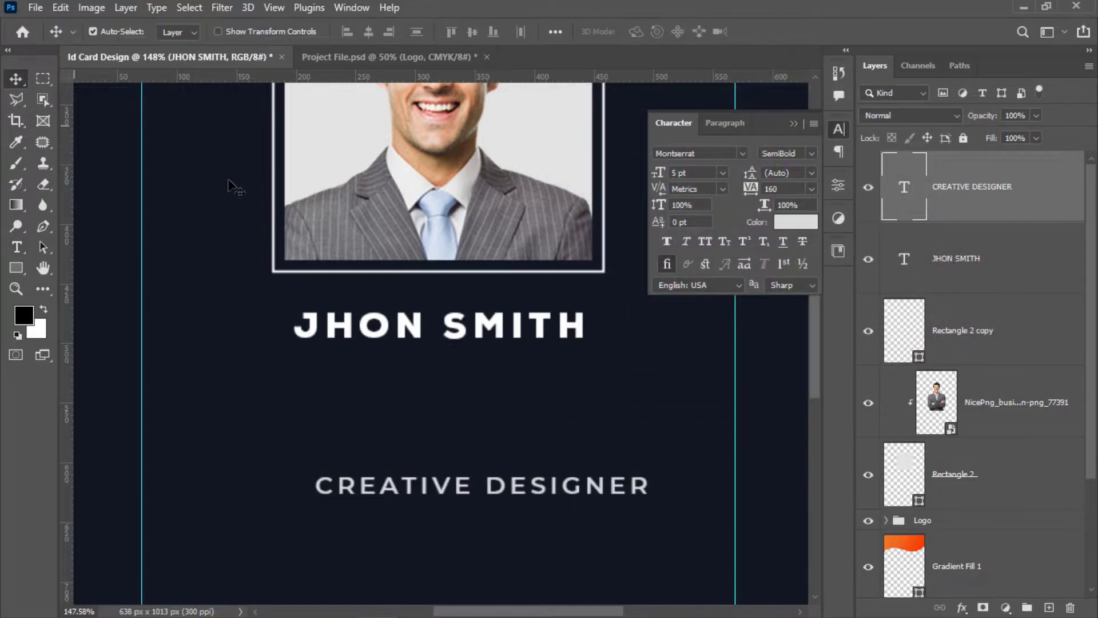
# Step: Shrink the subtitle to about 68% and place it under the name
pyautogui.hotkey('ctrl', 't')
pyautogui.moveTo(619, 486); pyautogui.dragTo(511, 487)
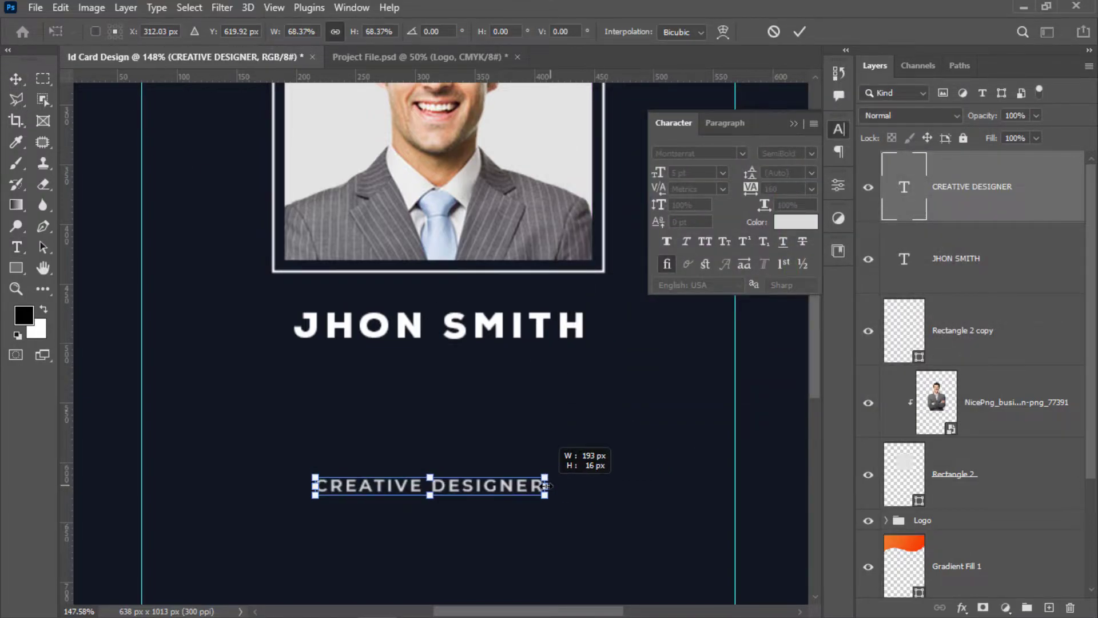
pyautogui.hotkey('ctrl', 'z')
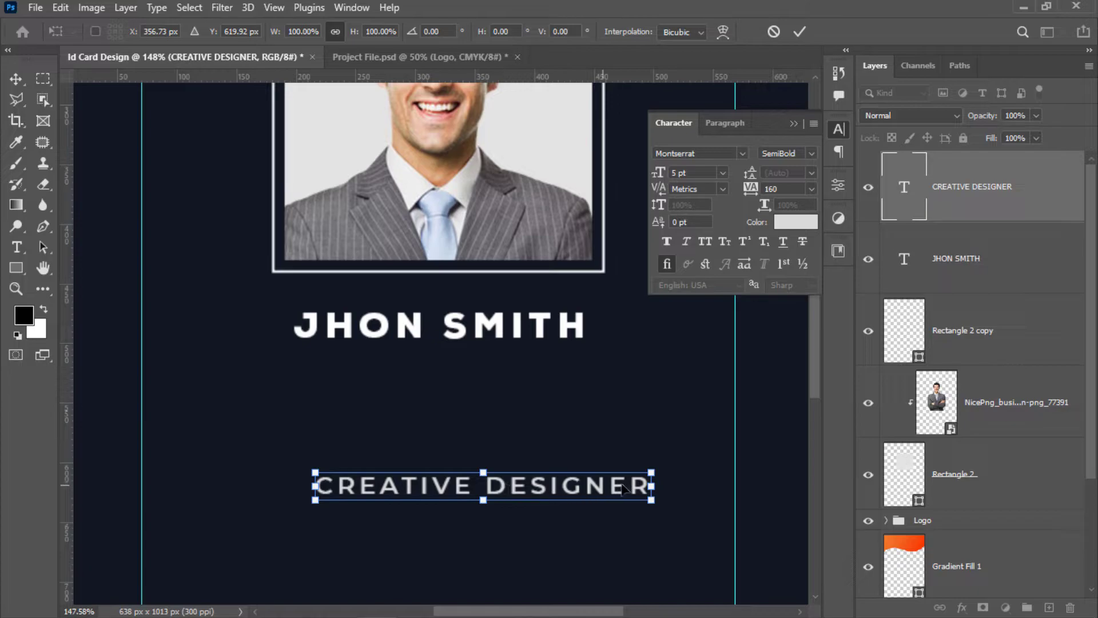
pyautogui.moveTo(652, 485)
pyautogui.mouseDown()
pyautogui.moveTo(580, 485)
pyautogui.moveTo(522, 367)
pyautogui.mouseUp()
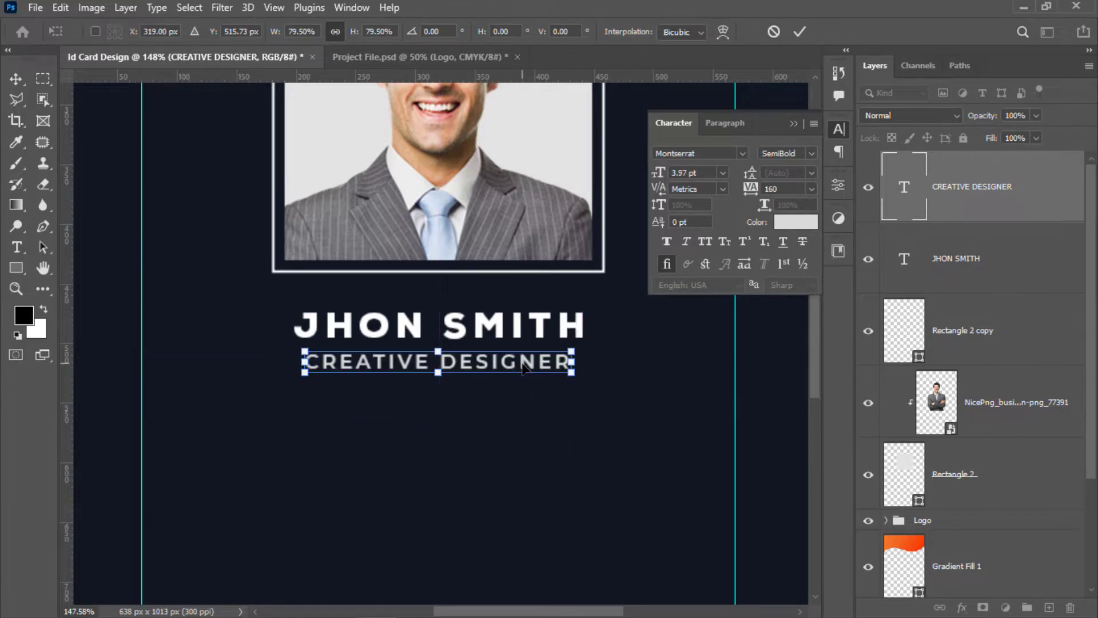
pyautogui.moveTo(581, 376); pyautogui.dragTo(562, 375)
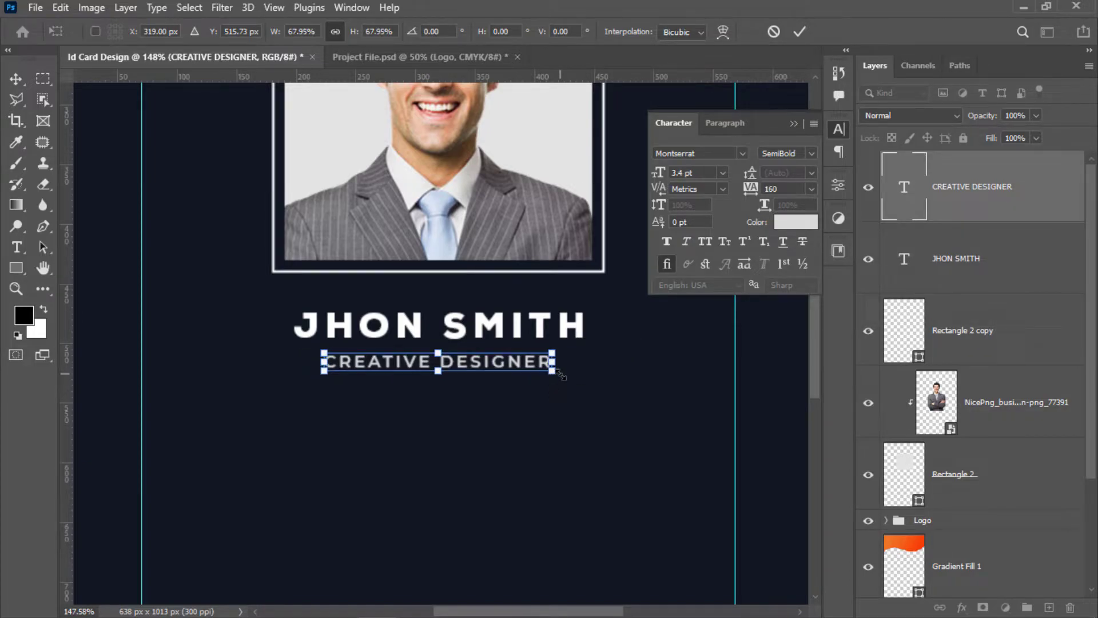
pyautogui.press('Return')
# Step: Give the subtitle tracking 200 and centre it horizontally under JHON SMITH
pyautogui.hotkey('shift', 'alt', '[')
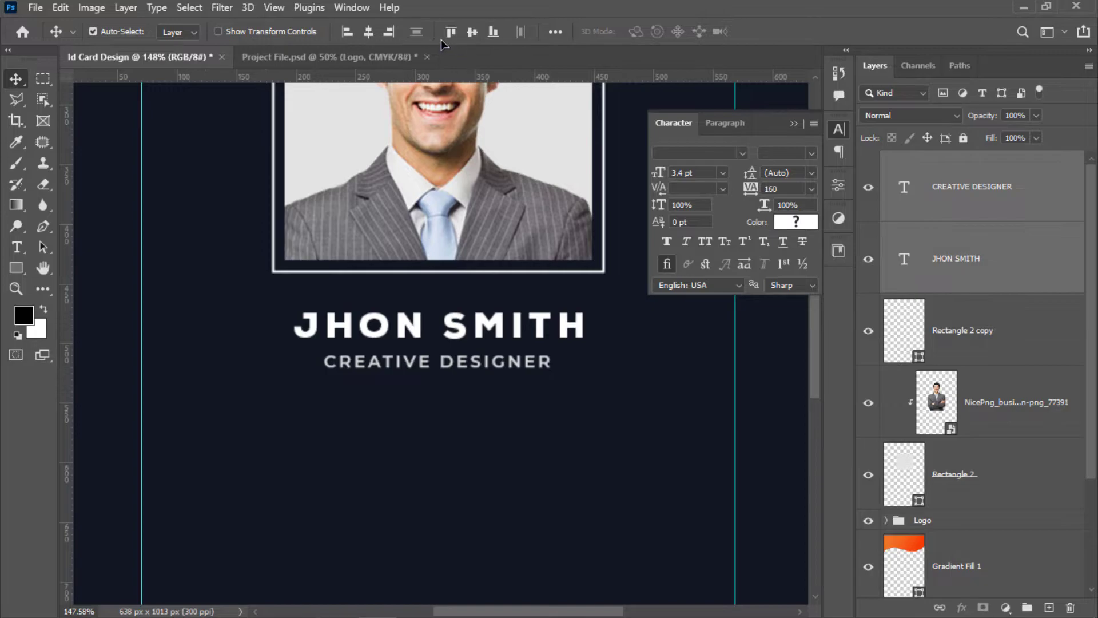
pyautogui.click(366, 33)
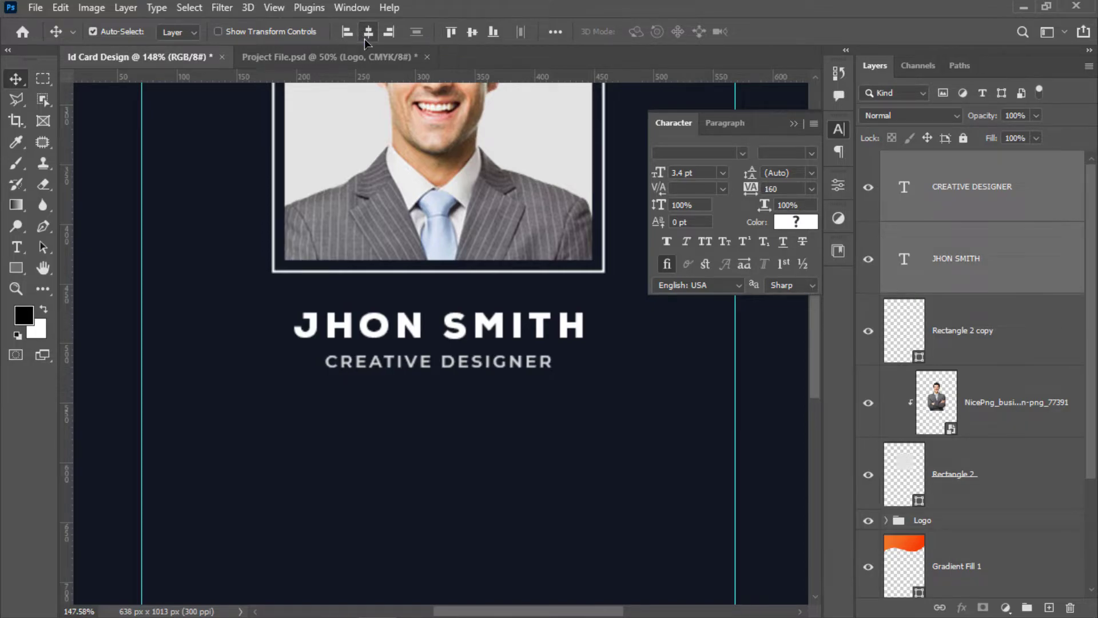
pyautogui.click(1007, 183)
pyautogui.click(979, 261)
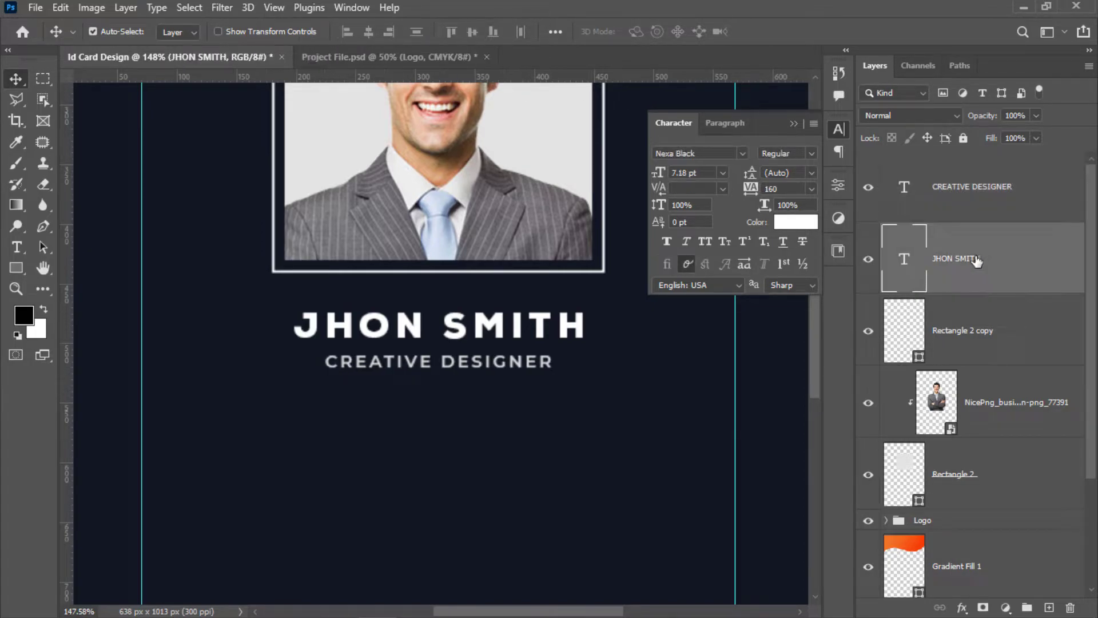
pyautogui.click(975, 216)
pyautogui.write('200')
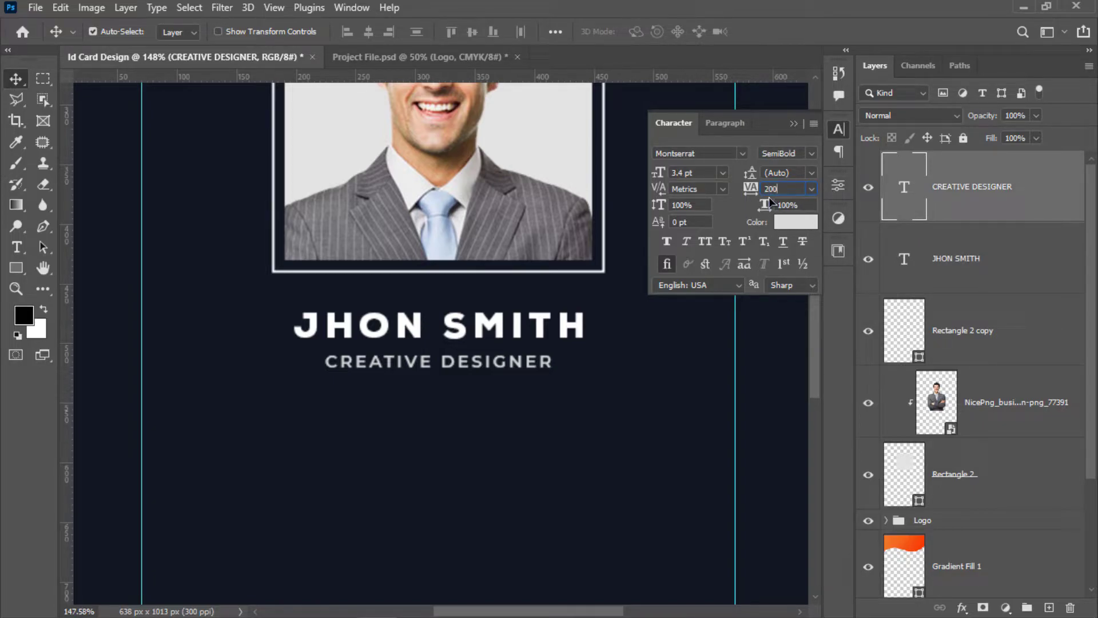
pyautogui.press('Return')
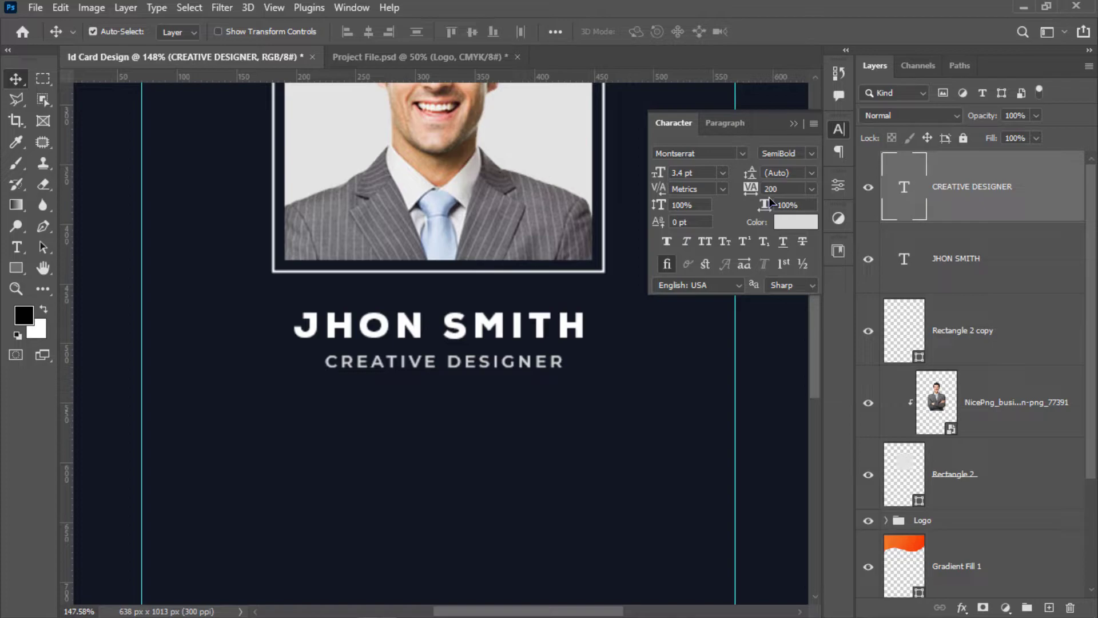
pyautogui.keyDown('shift'); pyautogui.click(1024, 269); pyautogui.keyUp('shift')
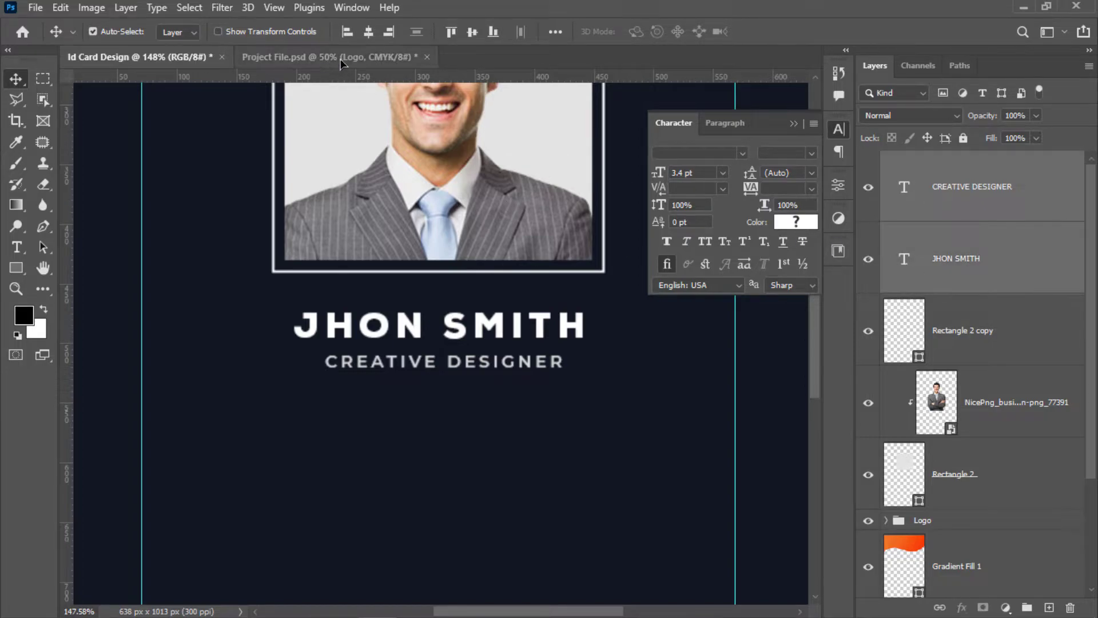
pyautogui.click(369, 32)
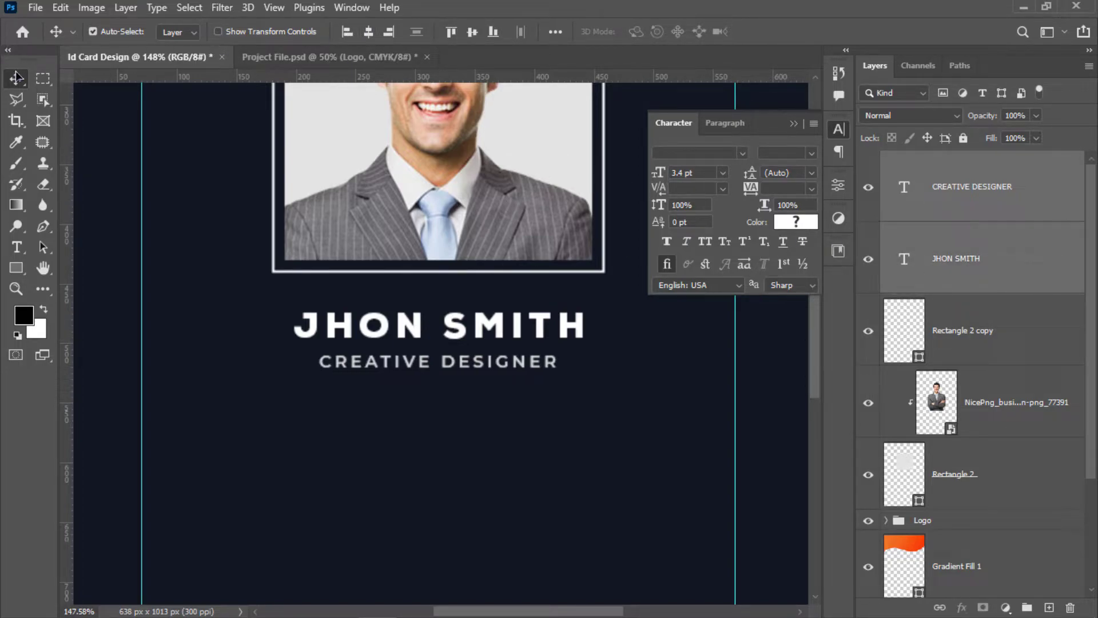
# Step: Deselect the layers, close the Character panel and fit the card on screen
pyautogui.keyDown('alt'); pyautogui.scroll(-1, 732, 441); pyautogui.keyUp('alt')
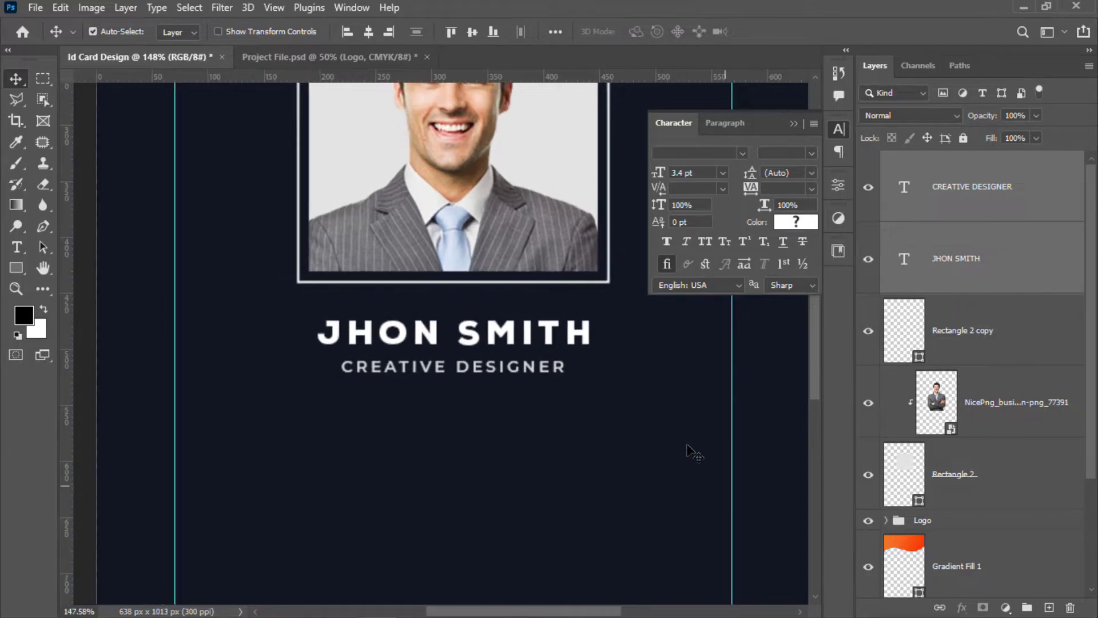
pyautogui.keyDown('alt'); pyautogui.scroll(-1, 694, 453); pyautogui.keyUp('alt')
pyautogui.click(91, 388)
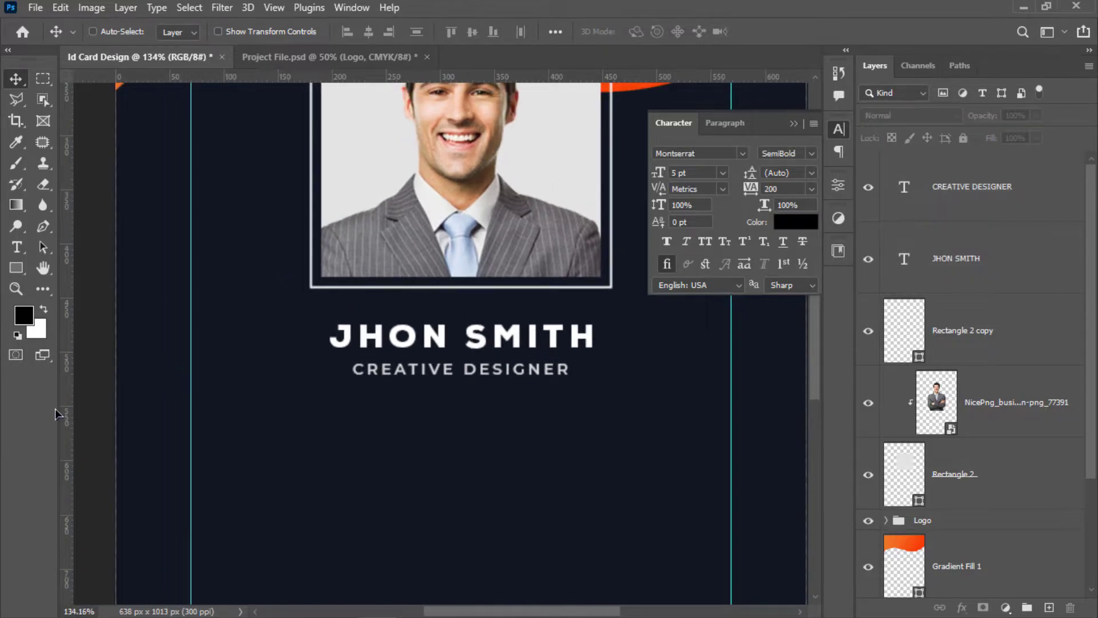
pyautogui.hotkey('ctrl', '0')
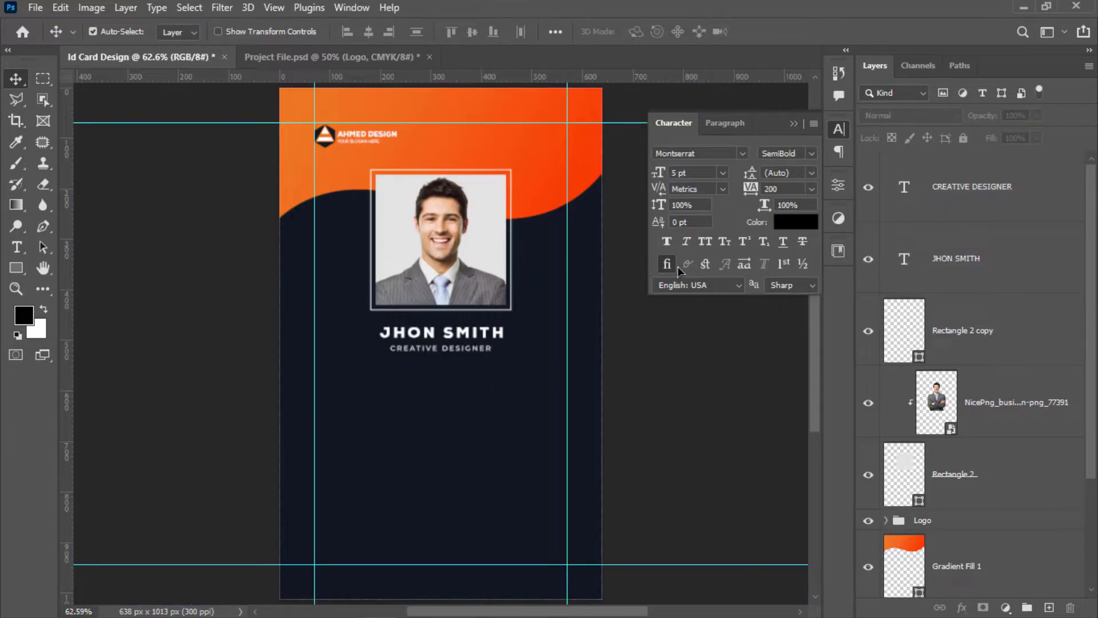
pyautogui.click(796, 125)
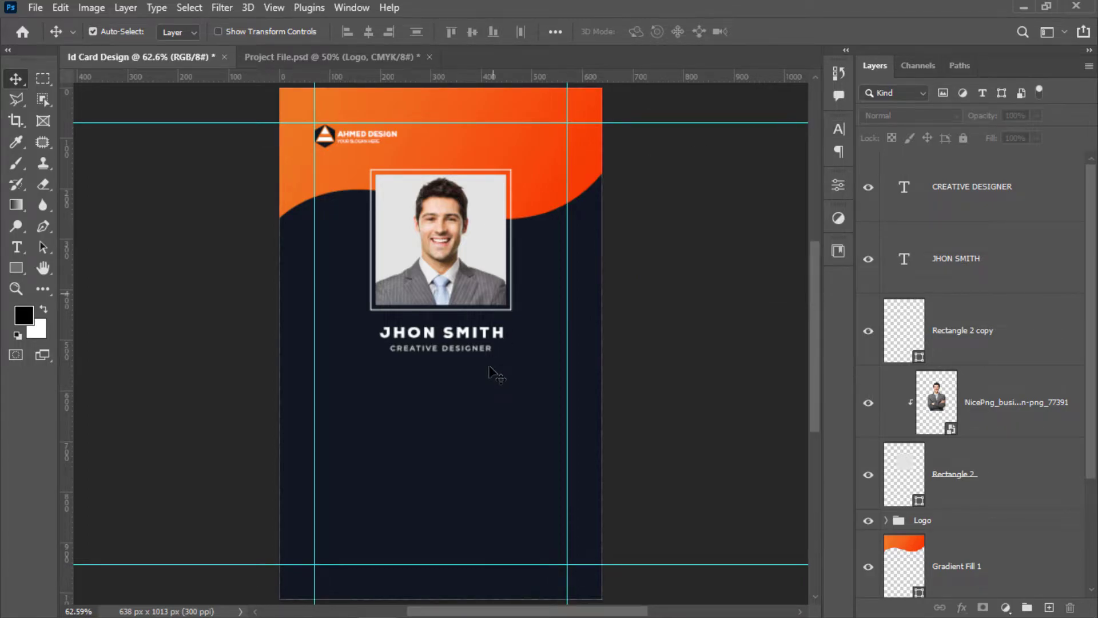
pyautogui.keyDown('alt'); pyautogui.scroll(2, 559, 372); pyautogui.keyUp('alt')
pyautogui.keyDown('alt'); pyautogui.scroll(1, 493, 444); pyautogui.keyUp('alt')
pyautogui.keyDown('alt'); pyautogui.scroll(1, 510, 400); pyautogui.keyUp('alt')
pyautogui.keyDown('alt'); pyautogui.scroll(1, 527, 377); pyautogui.keyUp('alt')
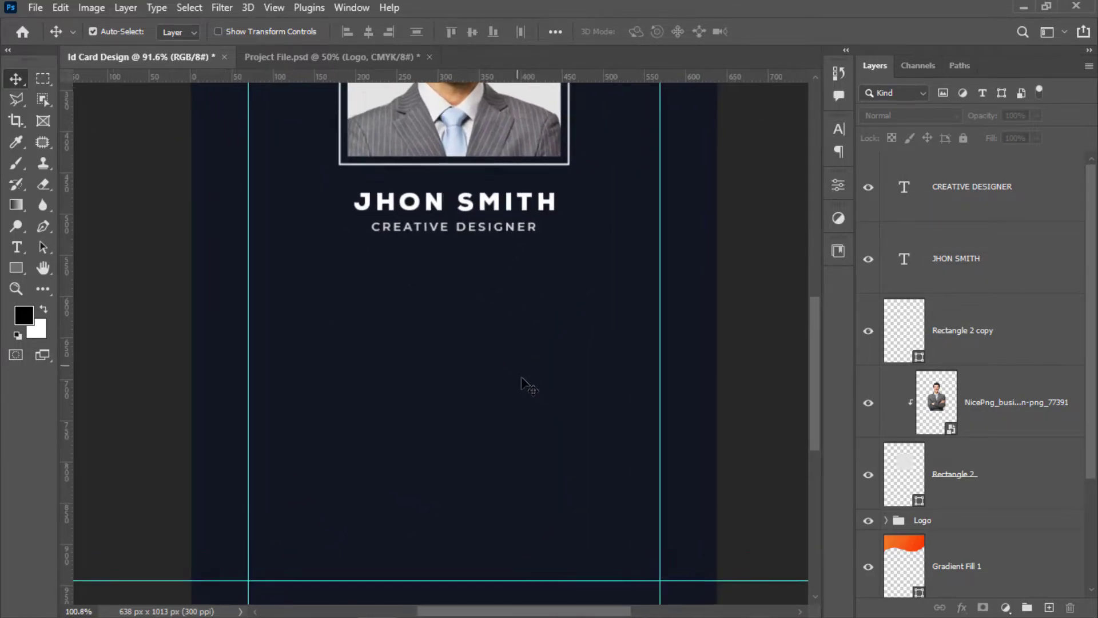
pyautogui.keyDown('alt'); pyautogui.scroll(2, 515, 366); pyautogui.keyUp('alt')
pyautogui.moveTo(513, 364); pyautogui.dragTo(513, 353)
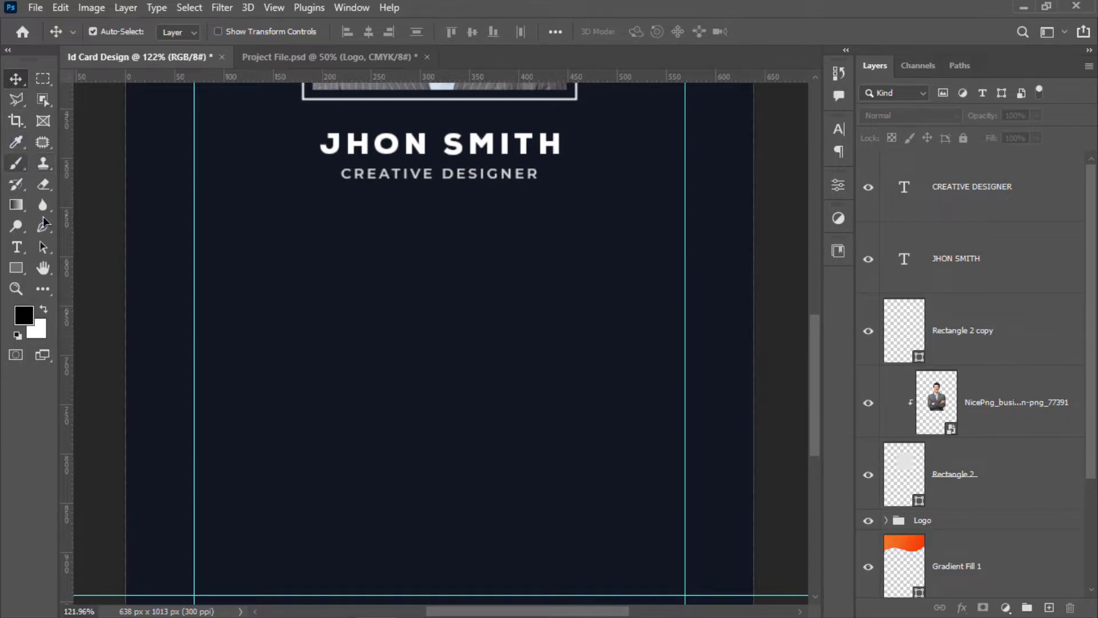
# Step: Add a white #ffffff ID label below the title and move it into place
pyautogui.click(16, 248)
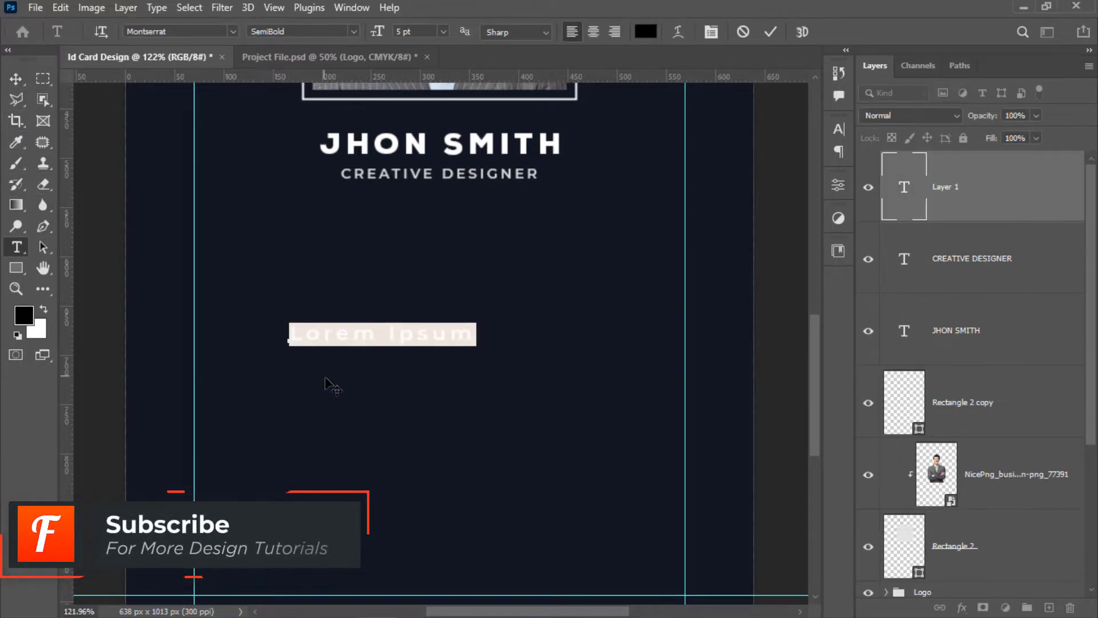
pyautogui.click(290, 342)
pyautogui.write('Id')
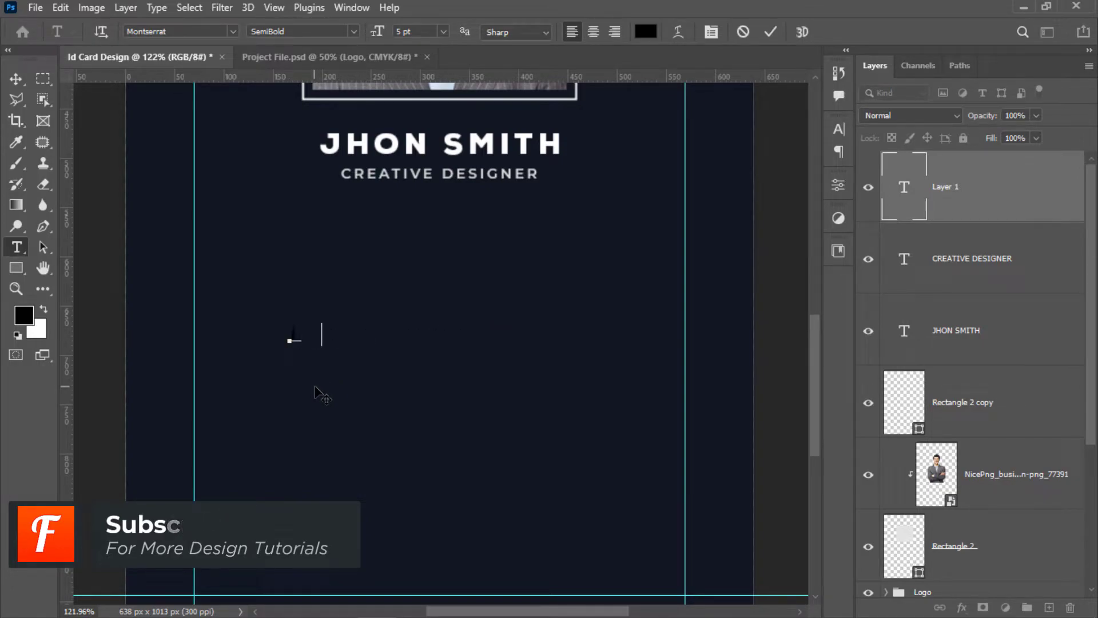
pyautogui.hotkey('ctrl', 'Return')
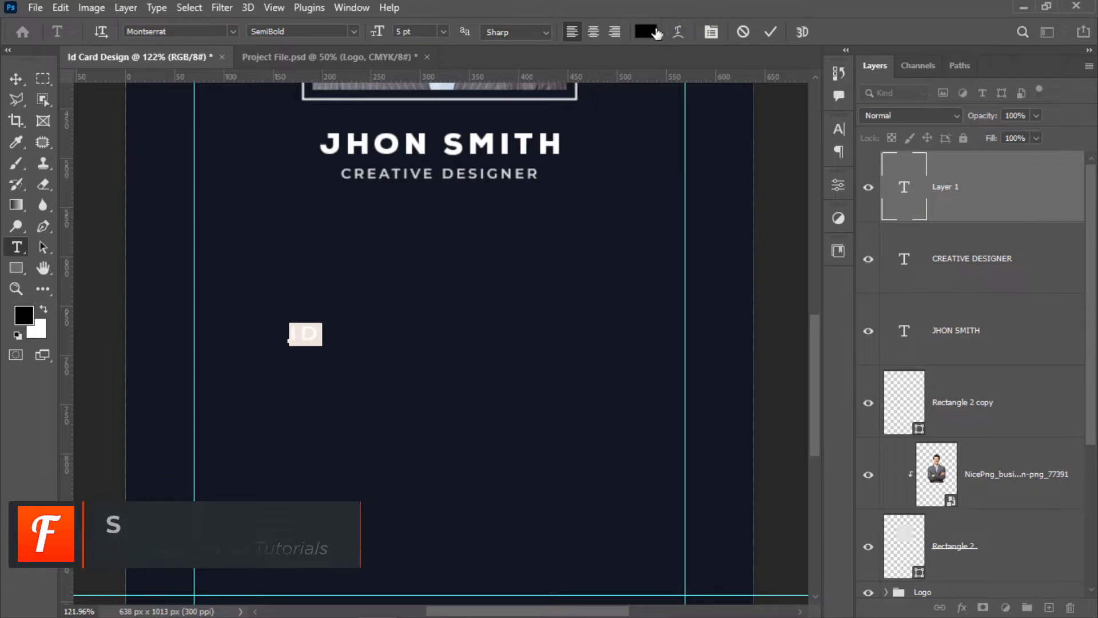
pyautogui.click(645, 32)
pyautogui.write('ffffff')
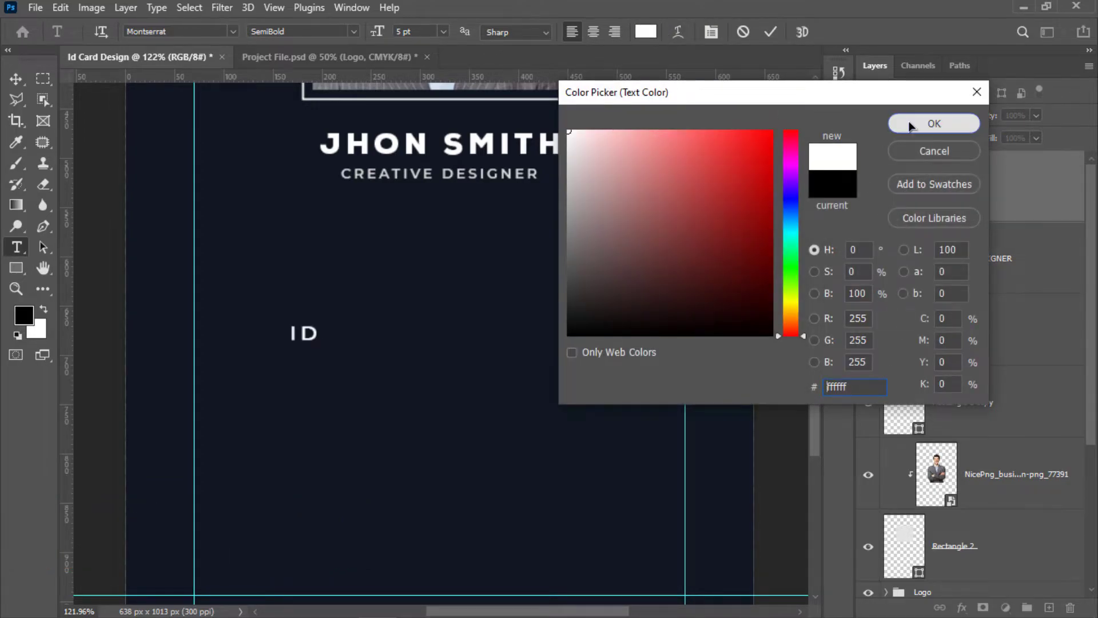
pyautogui.click(934, 124)
pyautogui.click(147, 150)
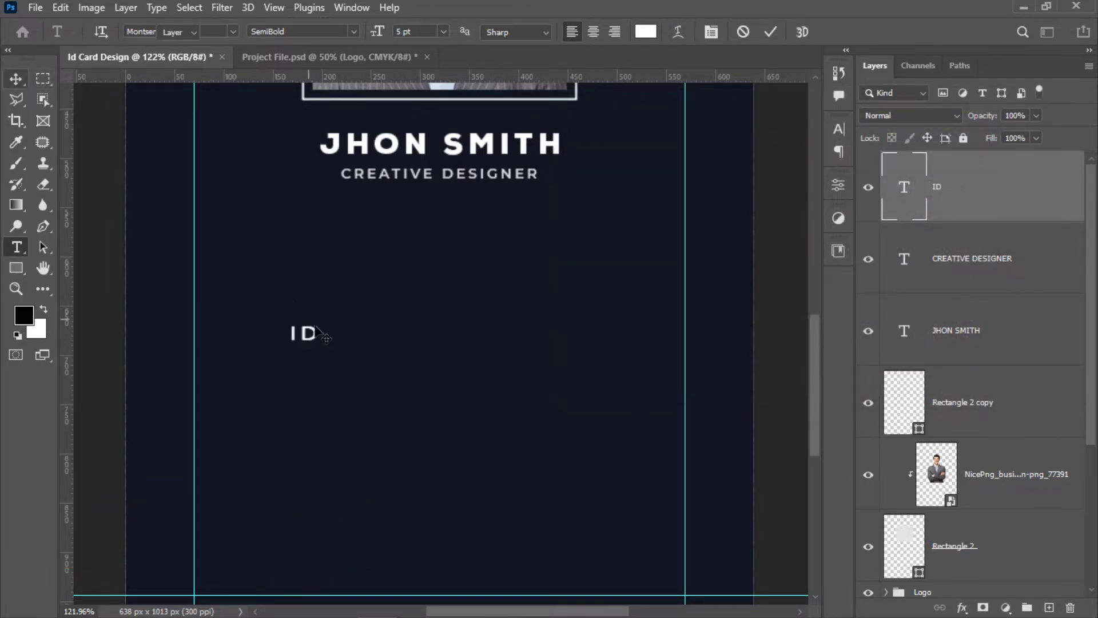
pyautogui.press('v')
pyautogui.moveTo(316, 334)
pyautogui.mouseDown()
pyautogui.moveTo(327, 298)
pyautogui.moveTo(326, 345)
pyautogui.mouseUp()
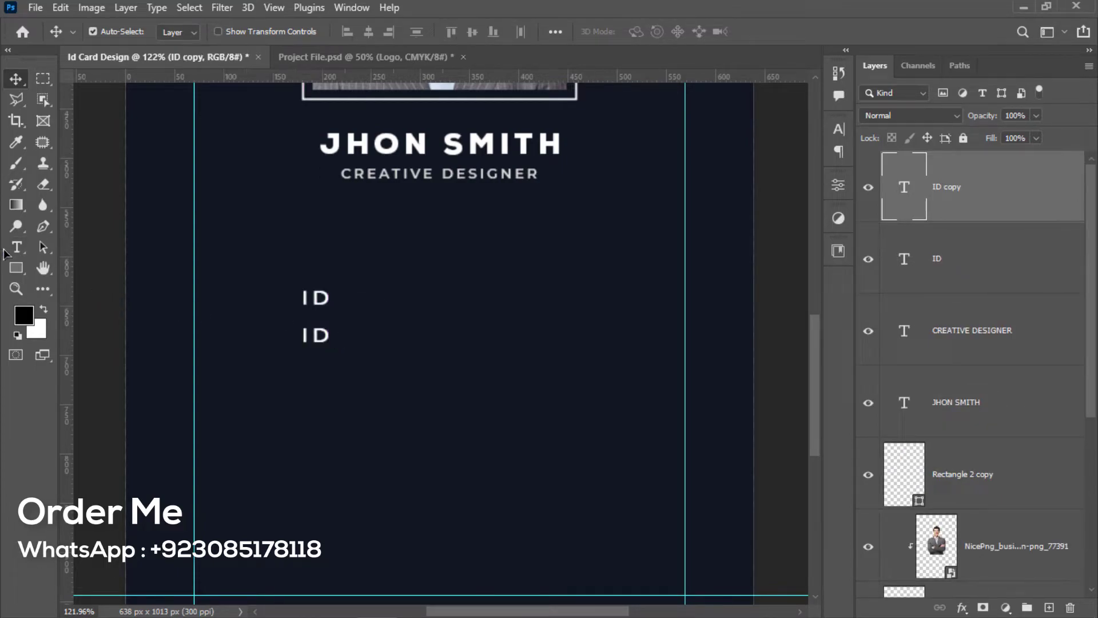
# Step: Retype the ID copy label as PHONE
pyautogui.click(16, 247)
pyautogui.doubleClick(322, 335)
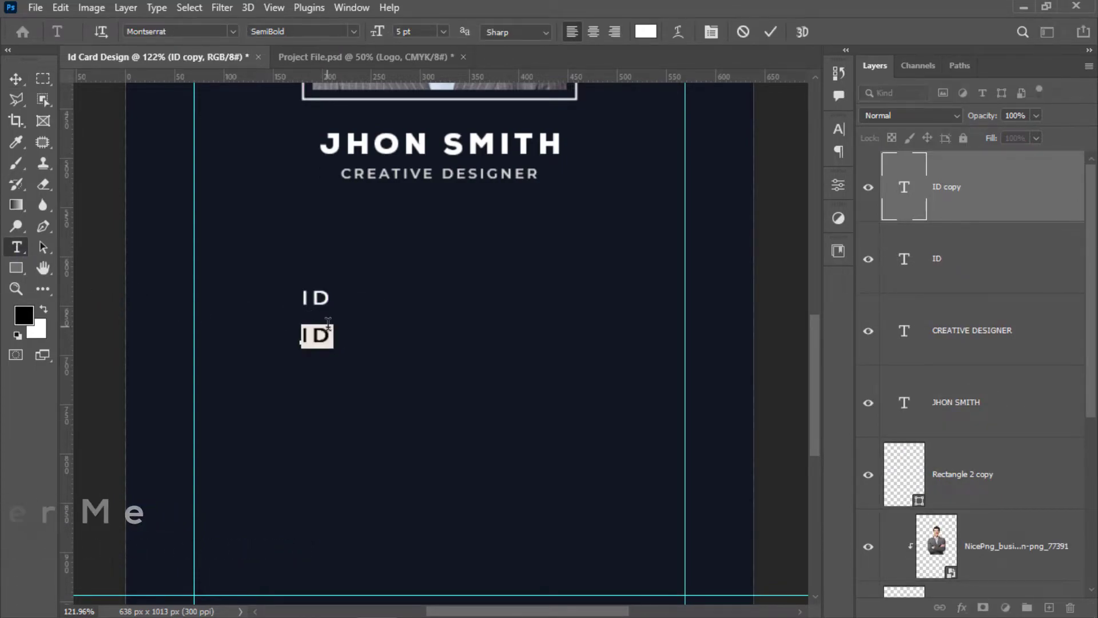
pyautogui.write('PHONE')
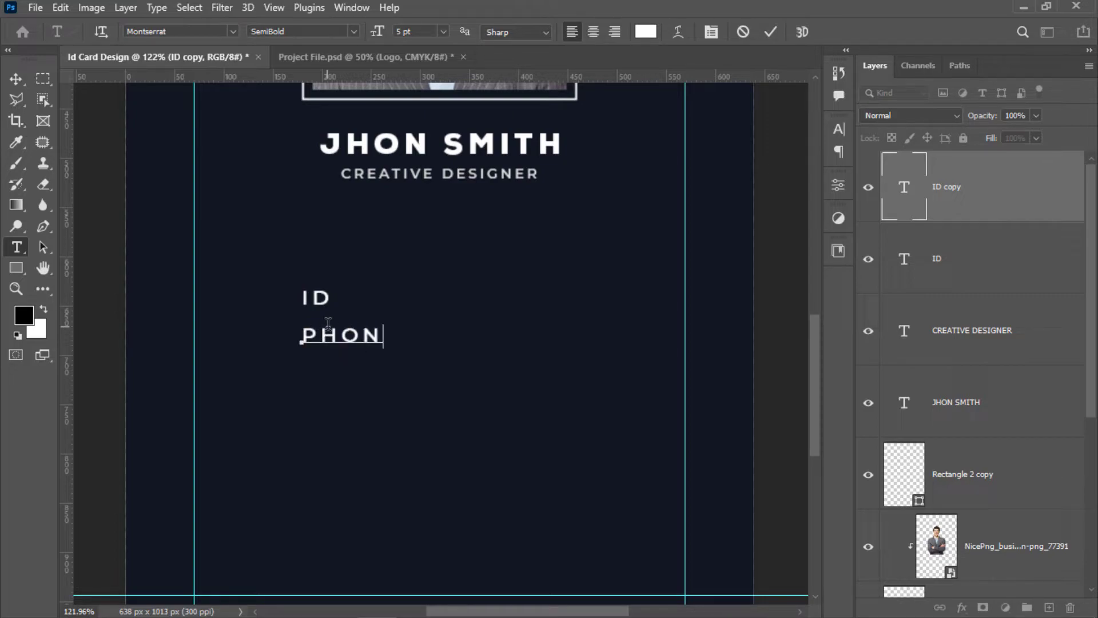
pyautogui.click(16, 78)
pyautogui.moveTo(362, 347); pyautogui.dragTo(363, 366)
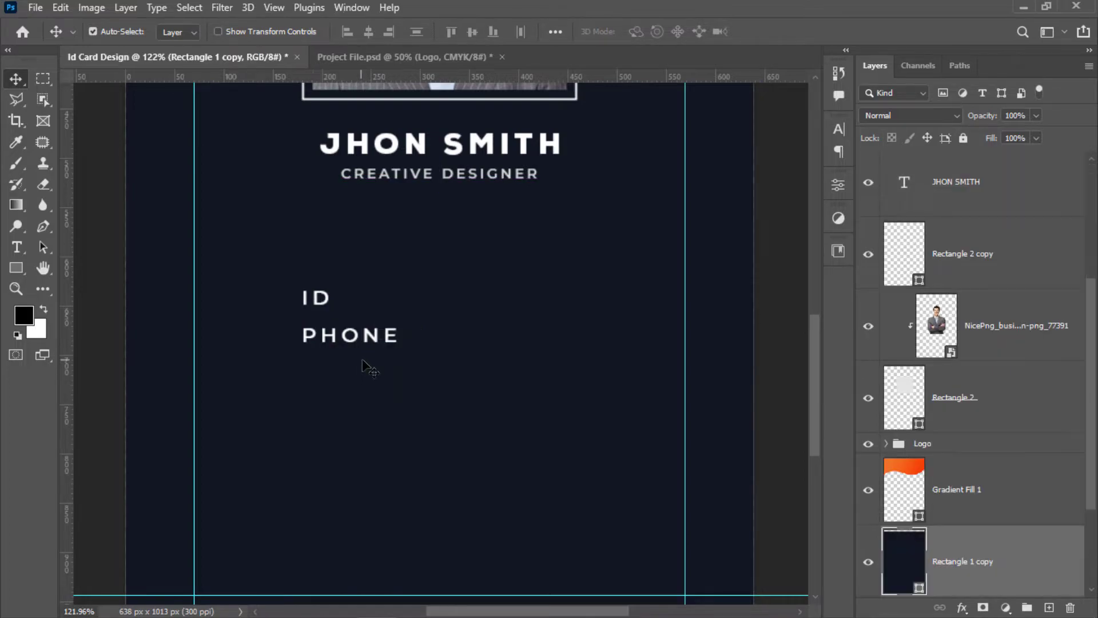
pyautogui.hotkey('ctrl', 'z')
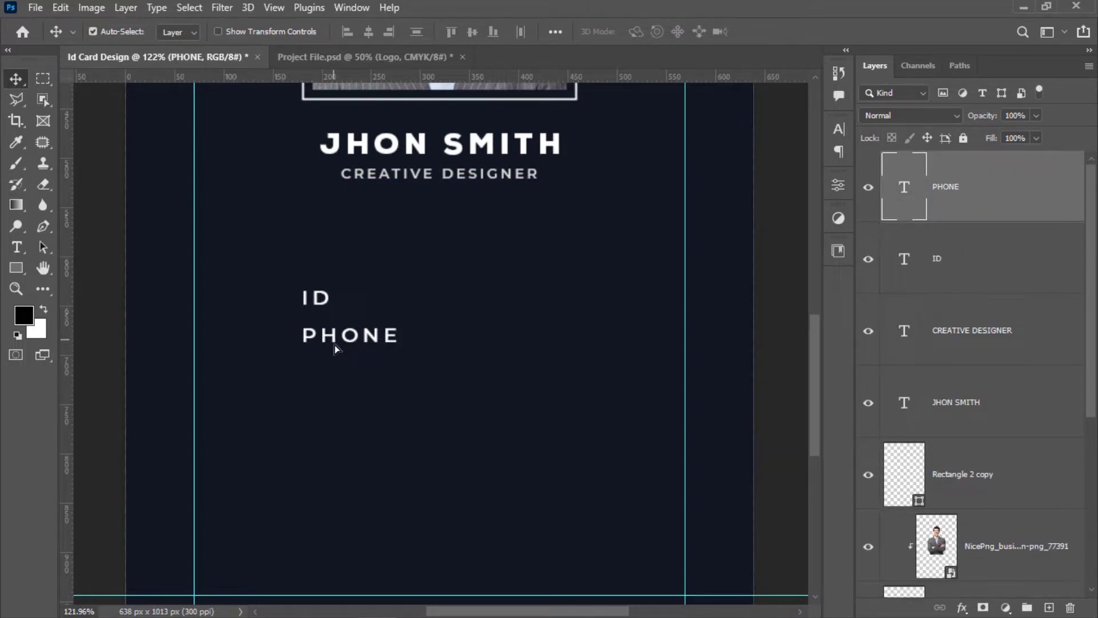
# Step: Duplicate PHONE below itself and retype the copy as EMAIL
pyautogui.keyDown('alt'); pyautogui.moveTo(336, 349); pyautogui.dragTo(337, 387); pyautogui.keyUp('alt')
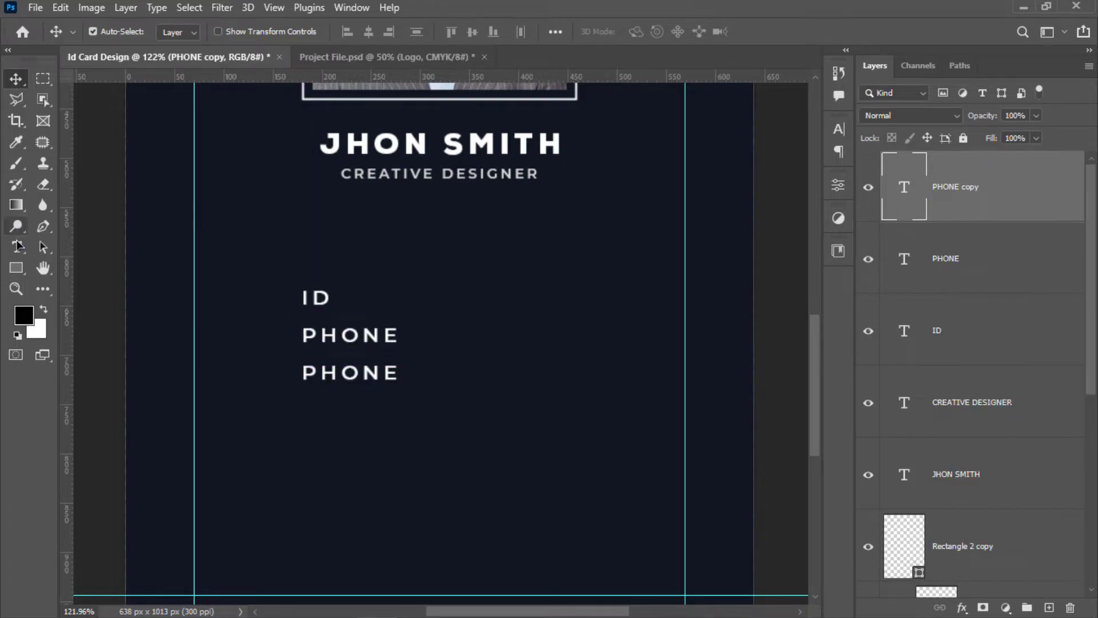
pyautogui.click(17, 246)
pyautogui.click(340, 372)
pyautogui.hotkey('ctrl', 'a')
pyautogui.write('E')
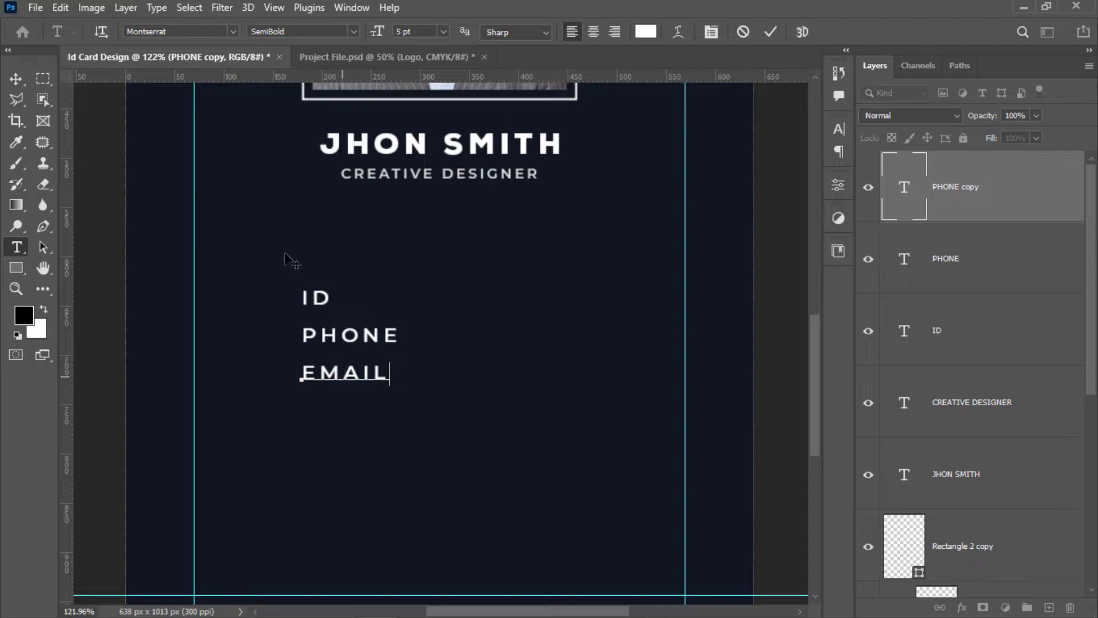
pyautogui.click(13, 78)
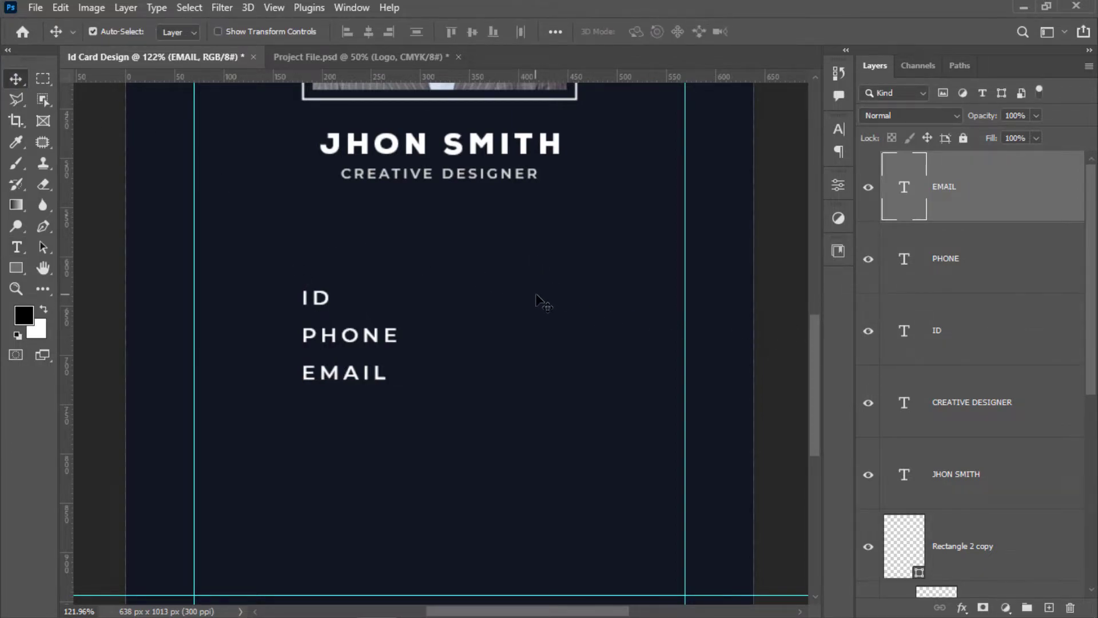
pyautogui.scroll(-1, 538, 299)
pyautogui.scroll(2, 538, 300)
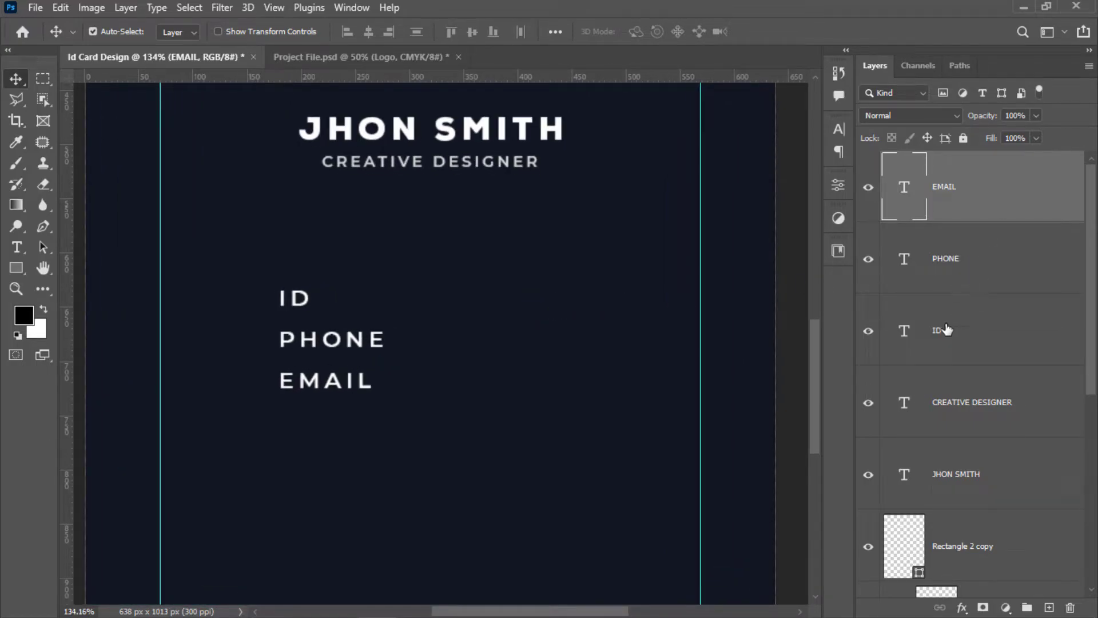
# Step: Open the ID layer's Layer Style dialog and close it without changes
pyautogui.rightClick(945, 329)
pyautogui.click(644, 189)
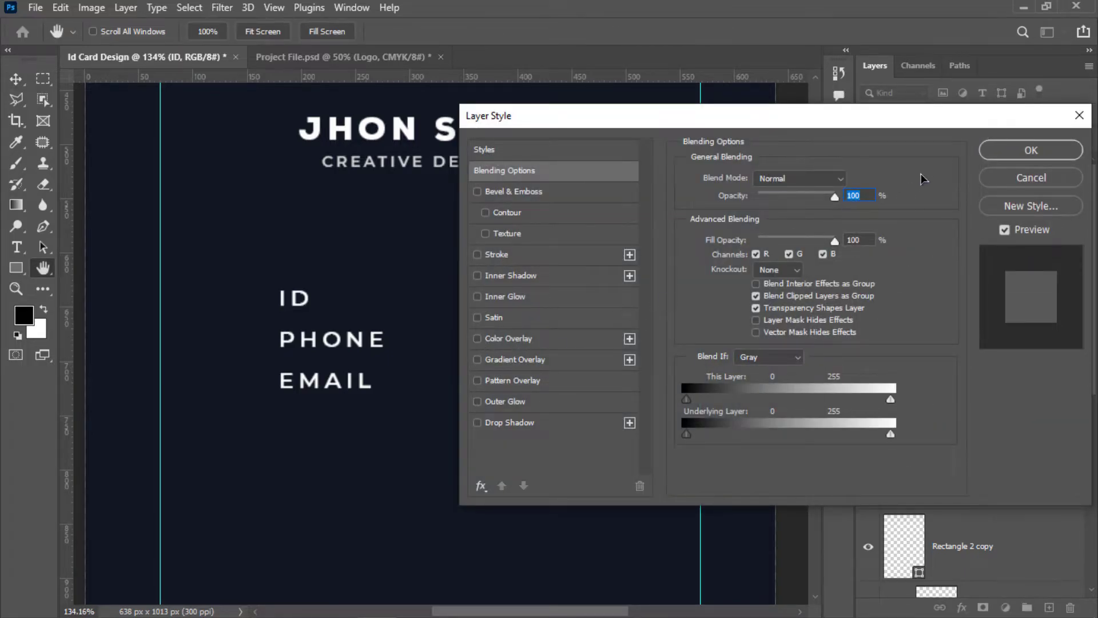
pyautogui.moveTo(431, 180); pyautogui.dragTo(342, 358)
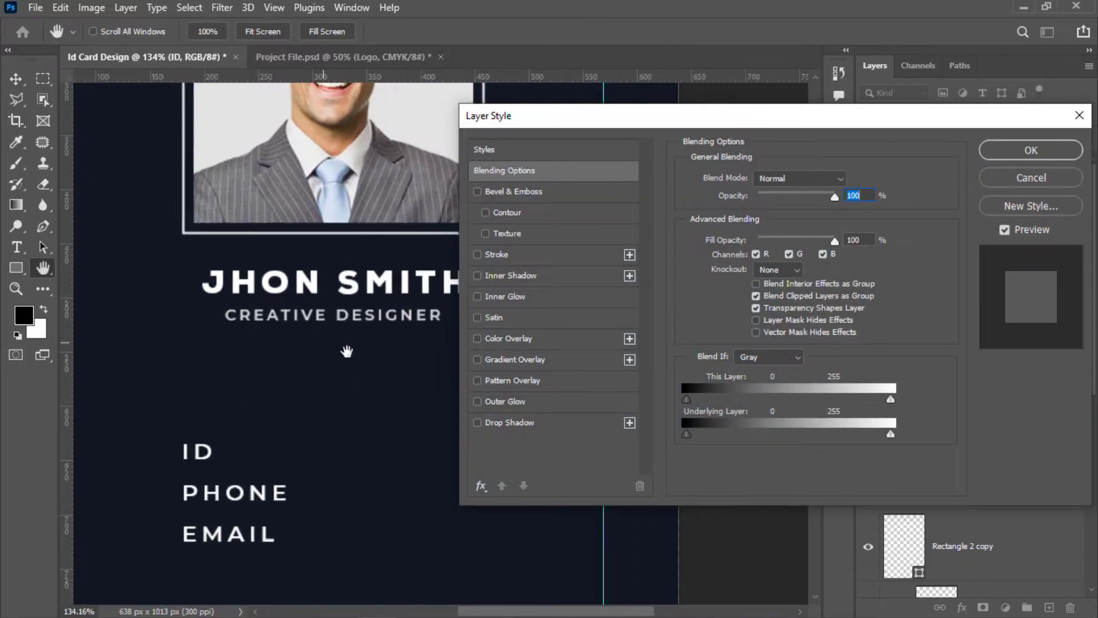
pyautogui.click(1041, 182)
# Step: Review the orange header's Gradient Fill in the Gradient Editor and close both dialogs
pyautogui.click(569, 128)
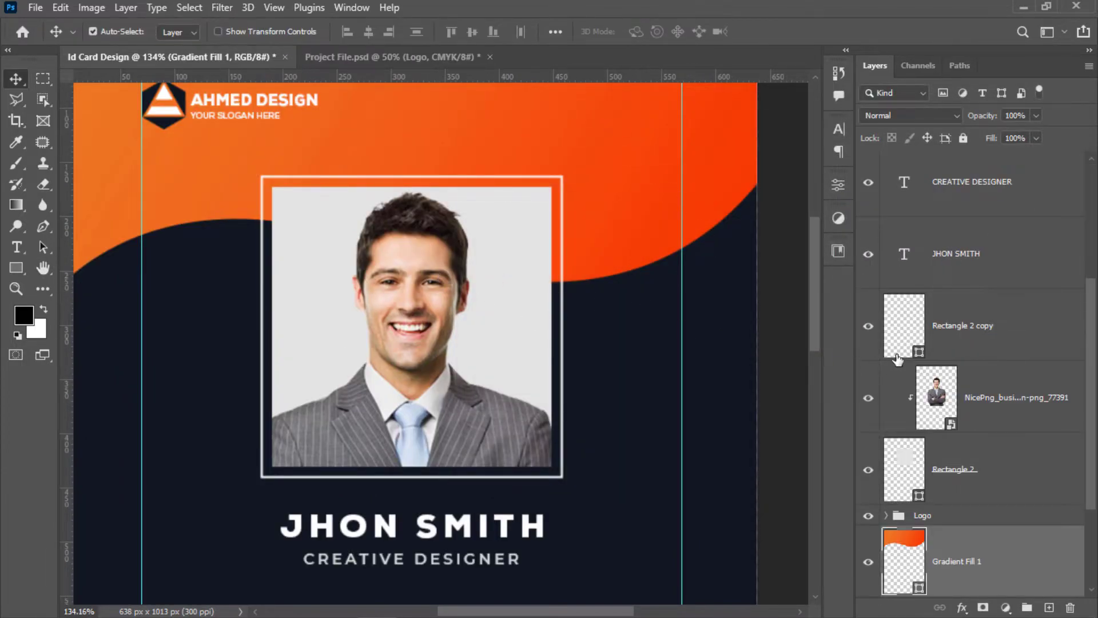
pyautogui.scroll(3, 909, 354)
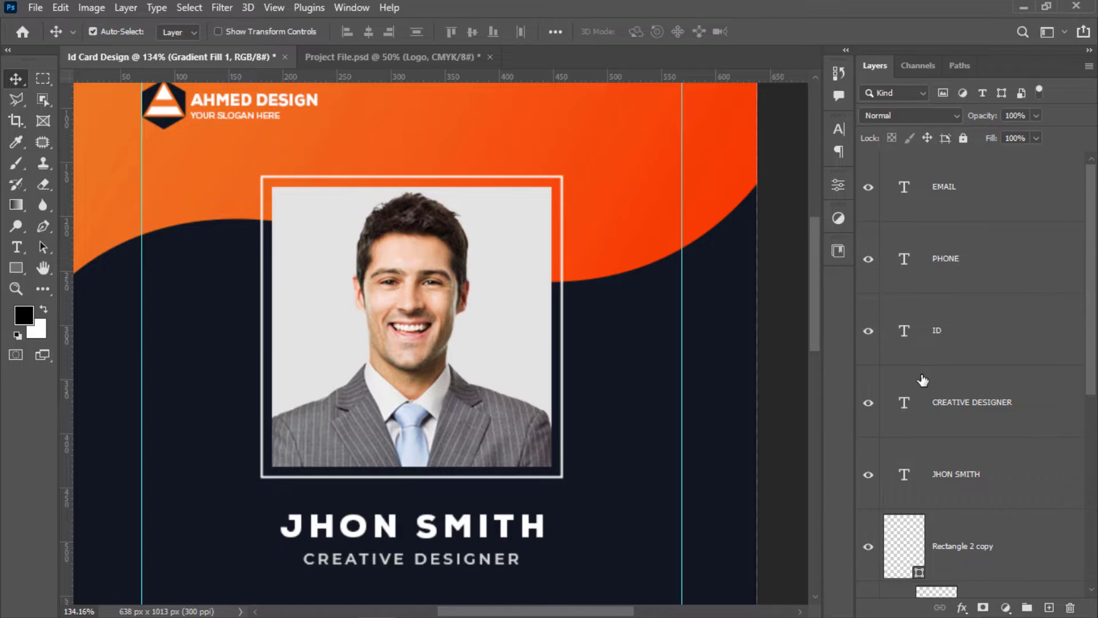
pyautogui.scroll(-3, 923, 379)
pyautogui.doubleClick(897, 552)
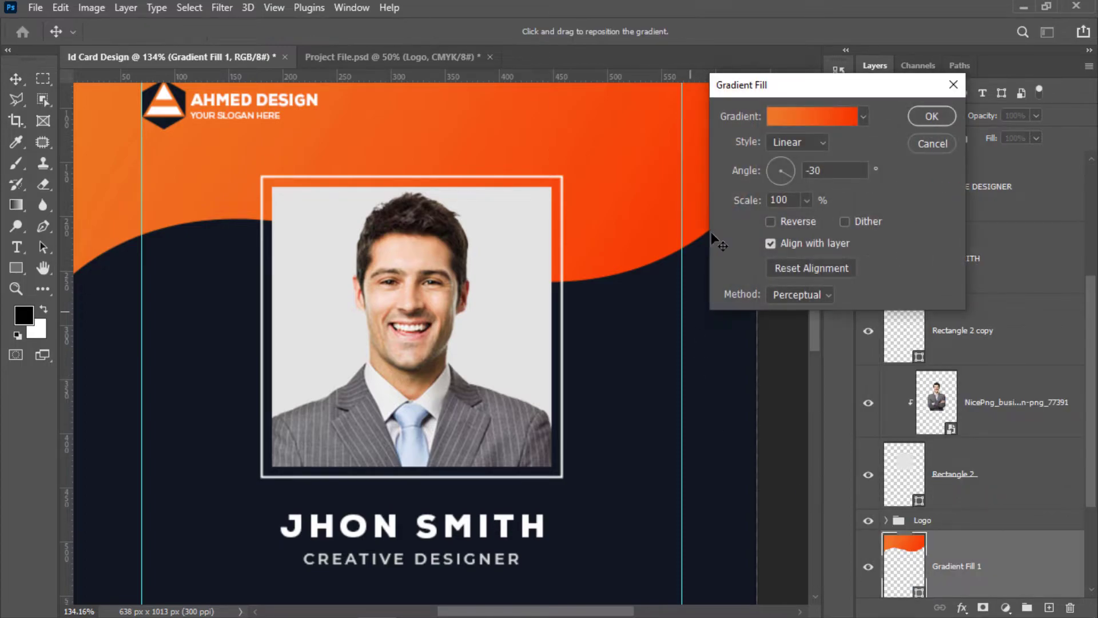
pyautogui.click(795, 115)
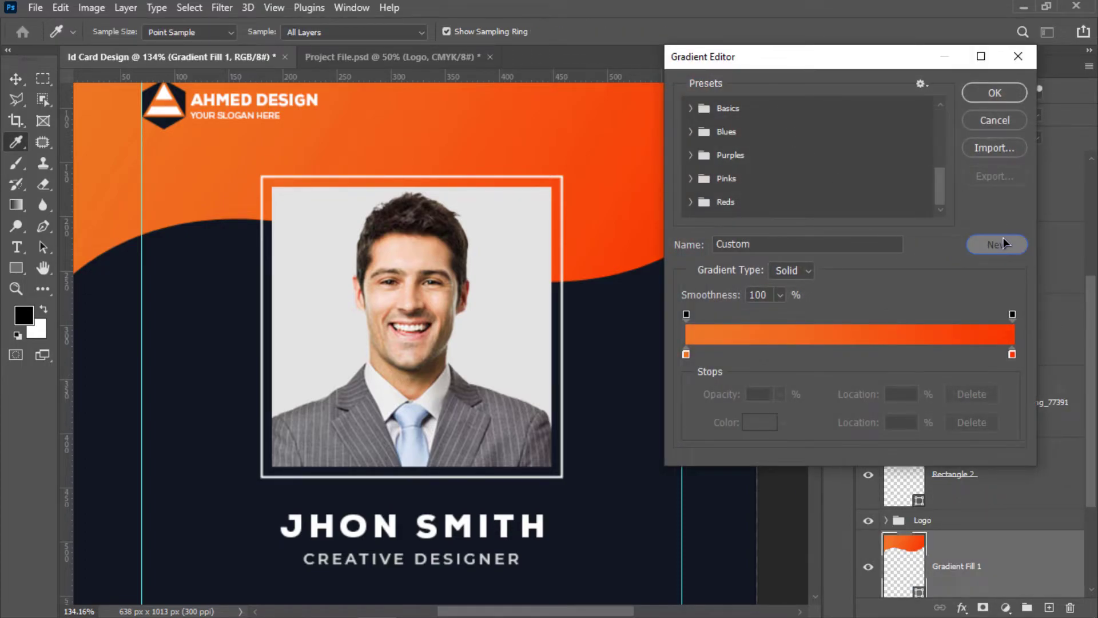
pyautogui.click(1009, 97)
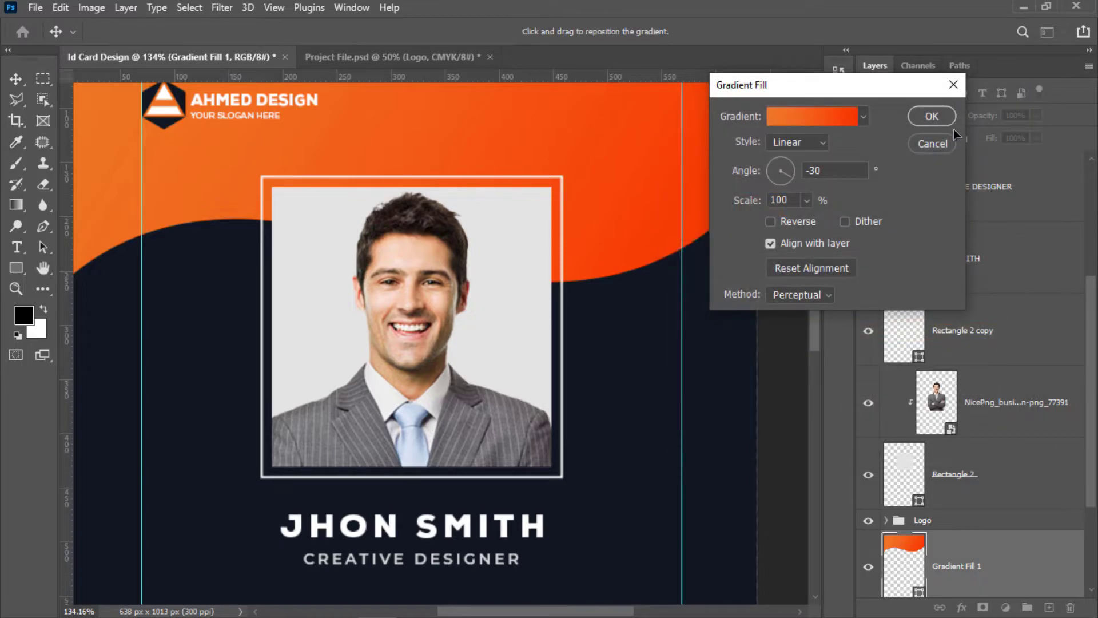
pyautogui.click(930, 115)
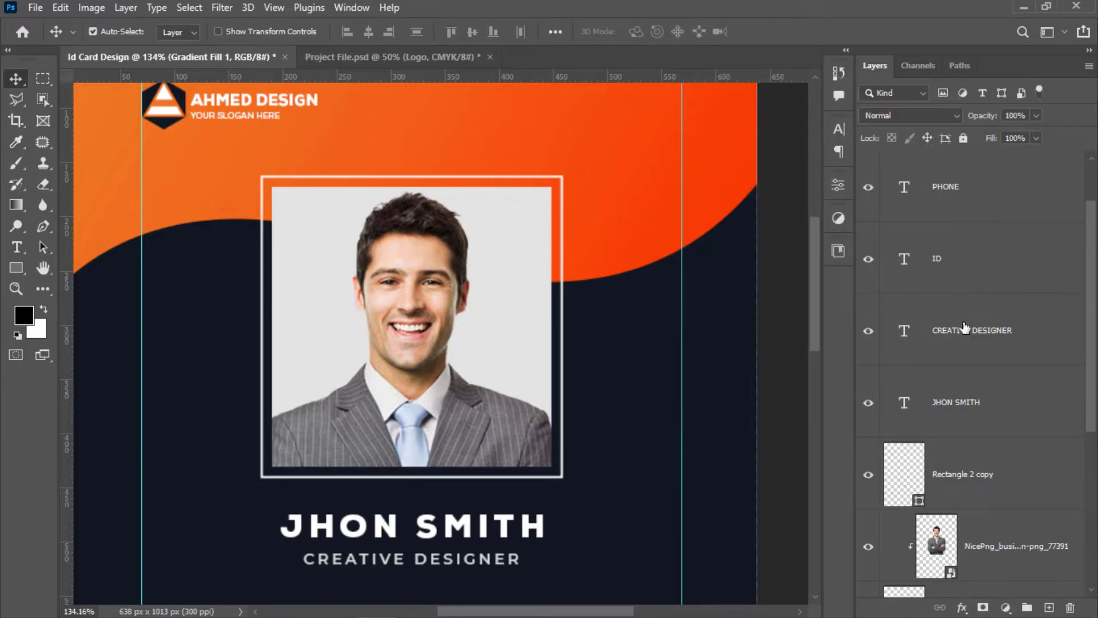
# Step: Apply a Gradient Overlay using the saved orange preset to the ID label
pyautogui.rightClick(957, 244)
pyautogui.click(837, 31)
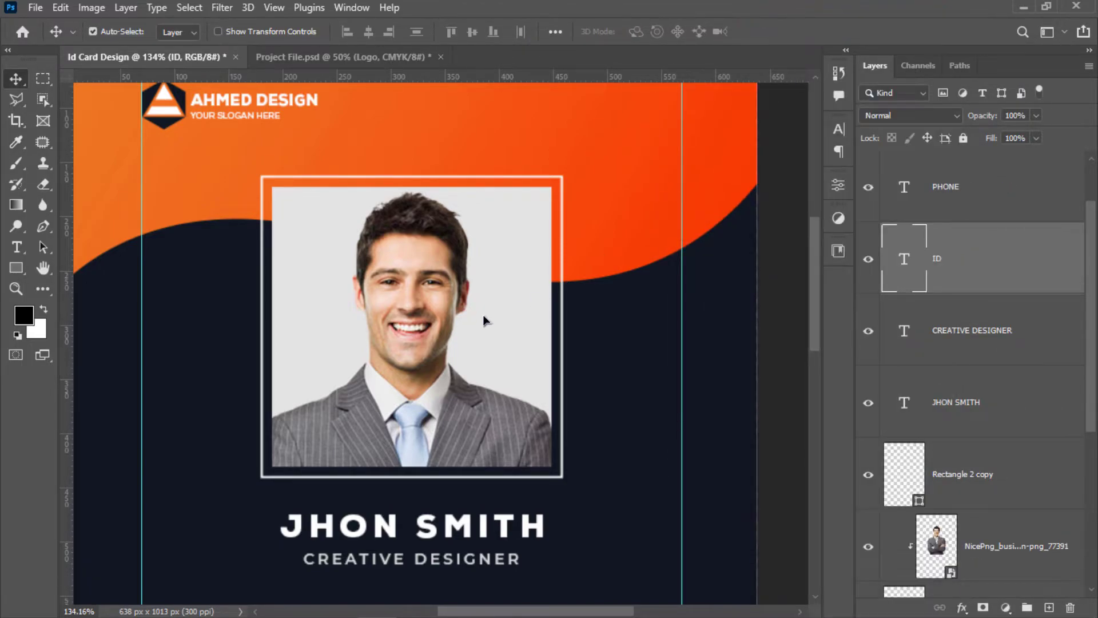
pyautogui.click(505, 359)
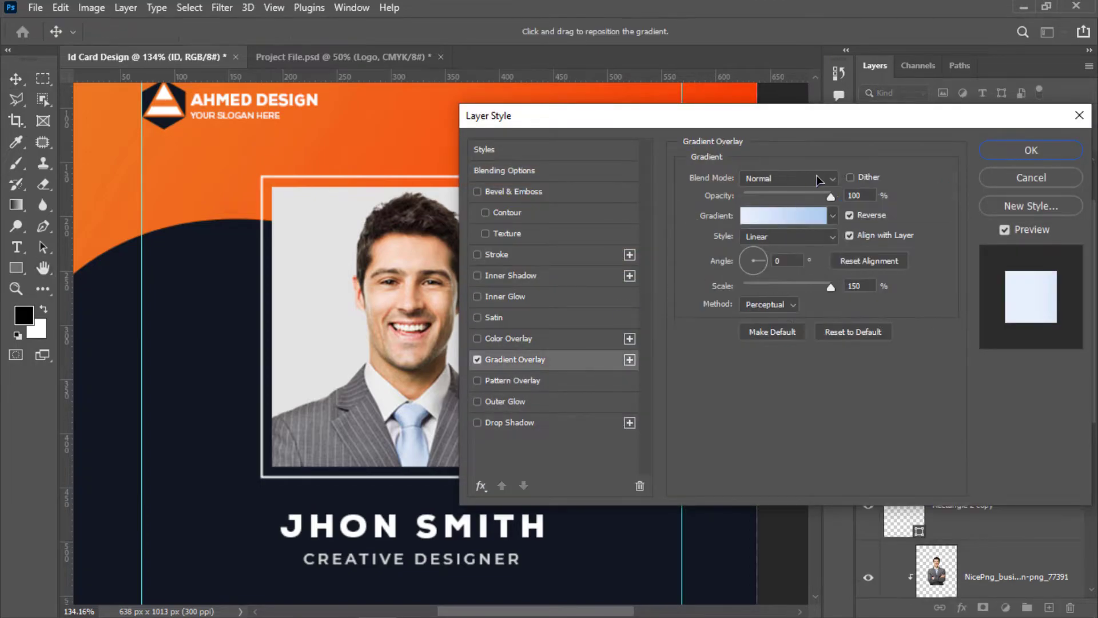
pyautogui.click(832, 216)
pyautogui.scroll(-3, 801, 282)
pyautogui.scroll(-2, 801, 286)
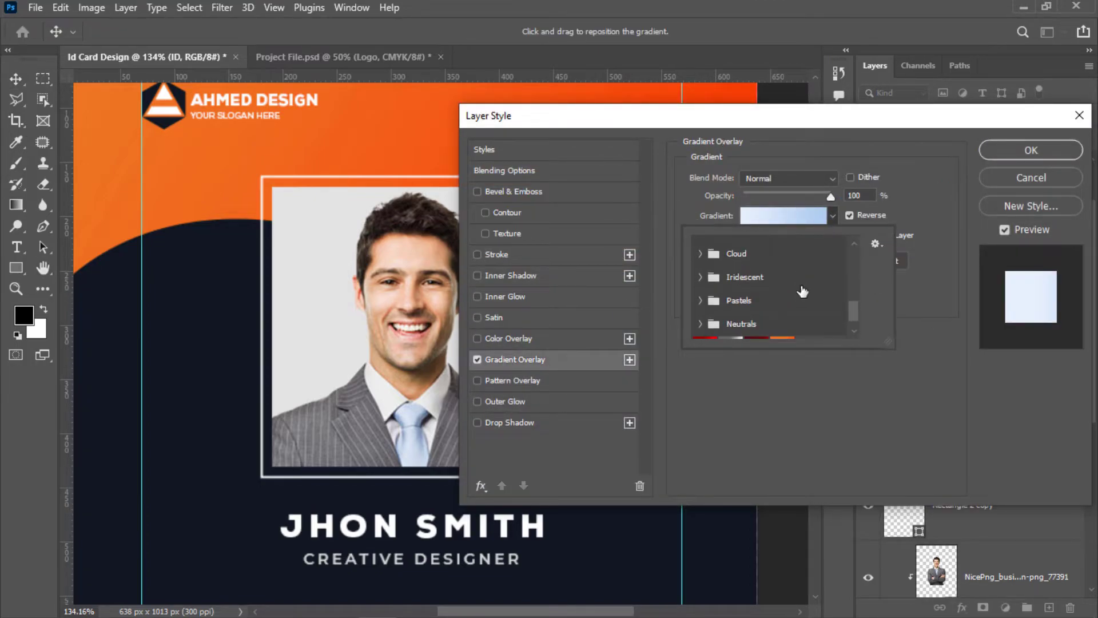
pyautogui.scroll(-2, 804, 309)
pyautogui.click(782, 325)
pyautogui.click(1027, 157)
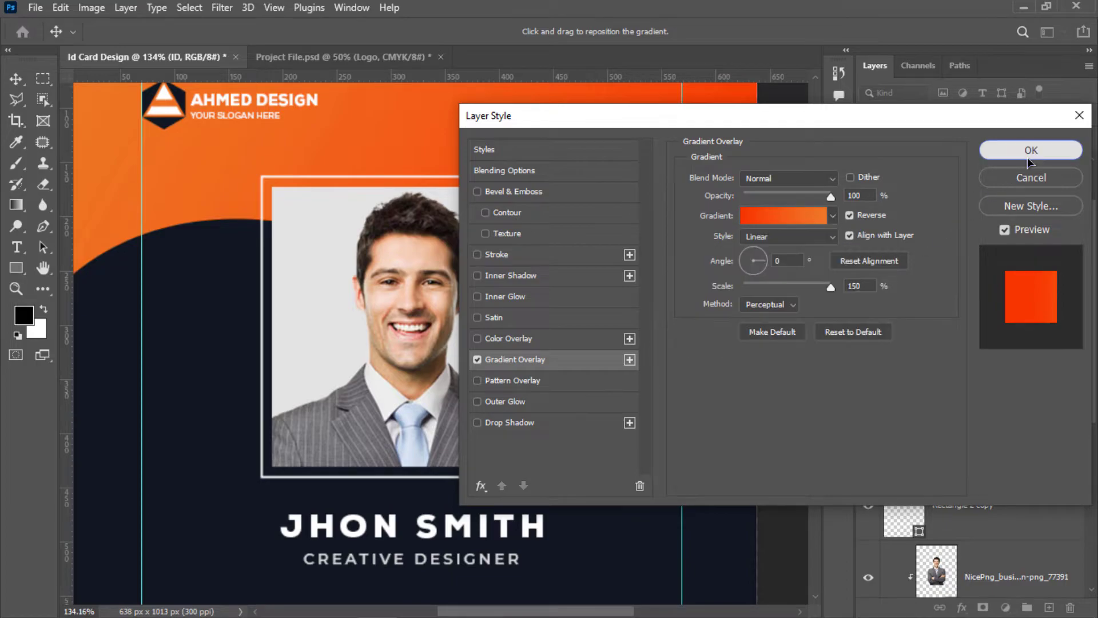
pyautogui.scroll(-3, 497, 424)
pyautogui.scroll(-5, 343, 486)
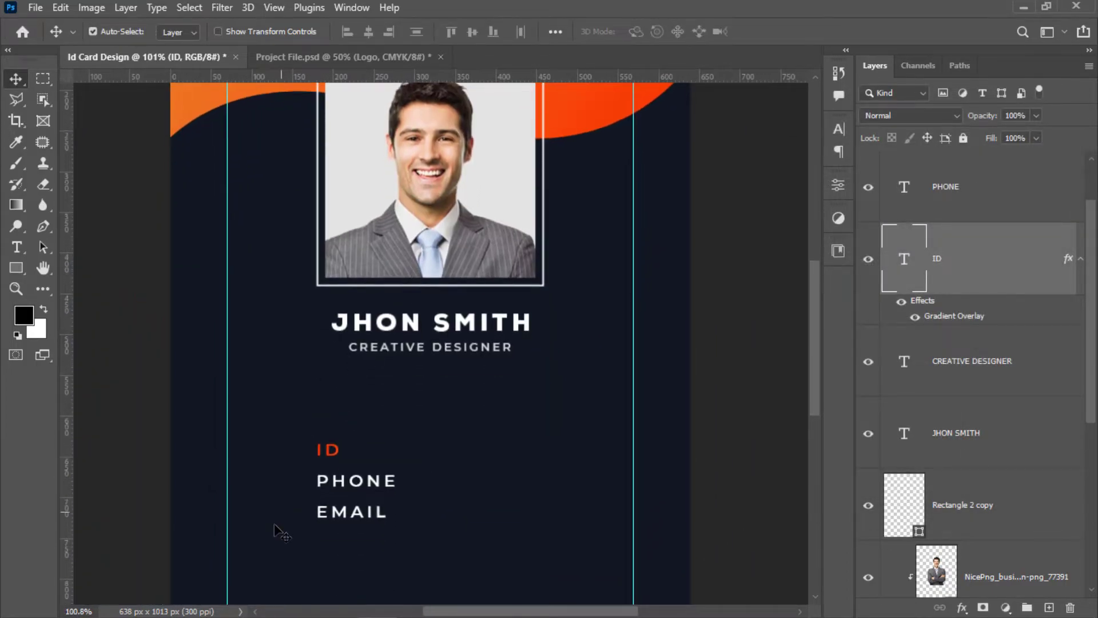
pyautogui.scroll(2, 282, 523)
pyautogui.scroll(2, 343, 503)
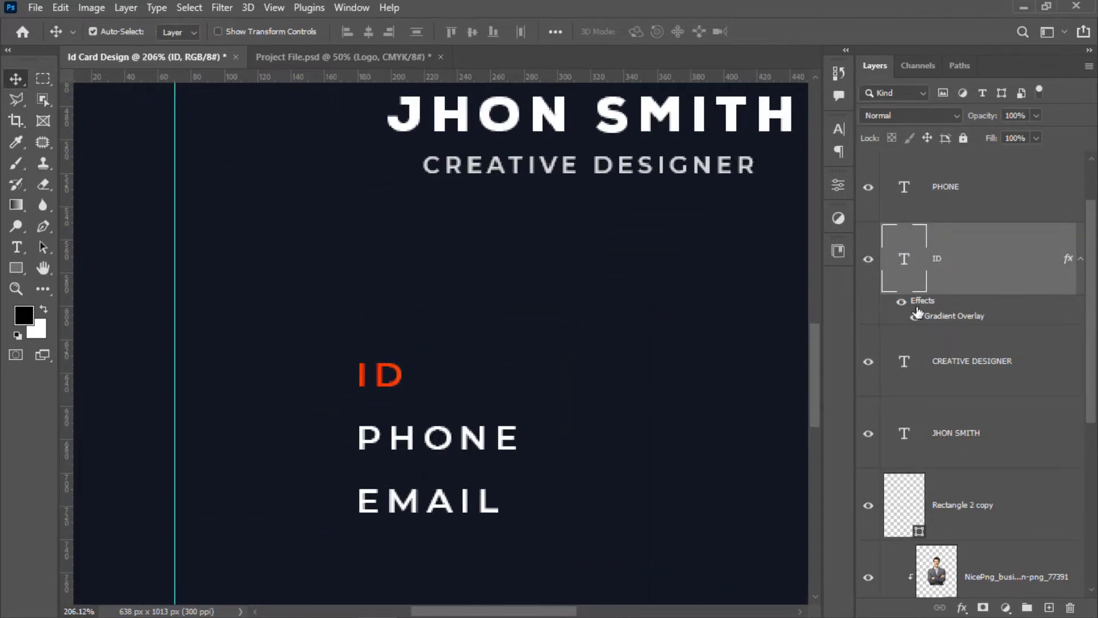
# Step: Set the overlay scale to 57%, reposition it and turn off Reverse
pyautogui.doubleClick(954, 316)
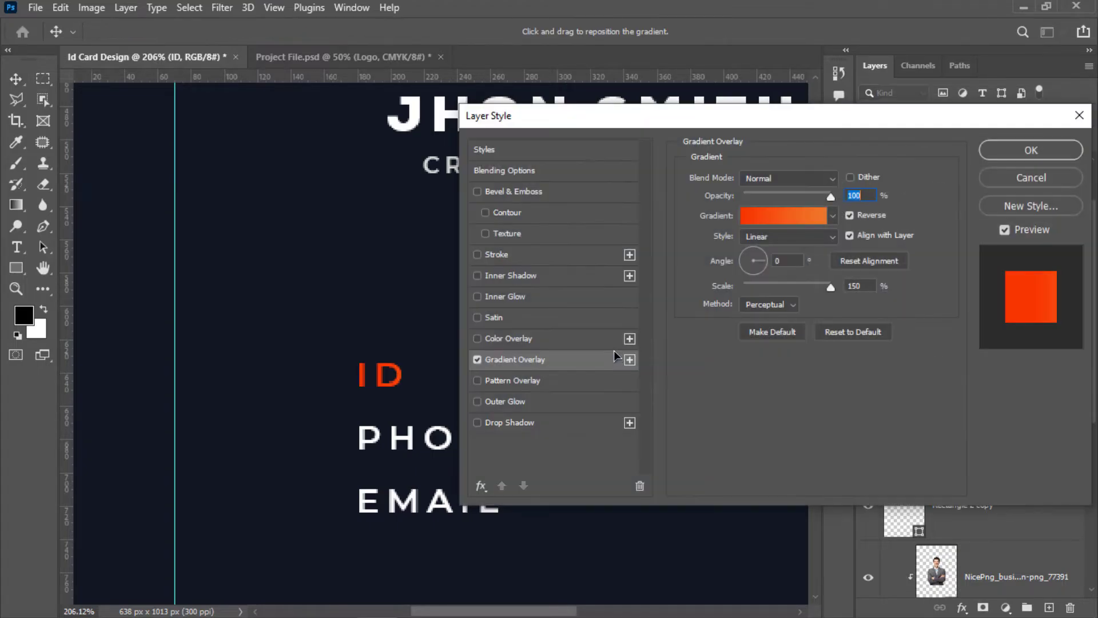
pyautogui.moveTo(804, 286); pyautogui.dragTo(766, 293)
pyautogui.moveTo(405, 389); pyautogui.dragTo(394, 362)
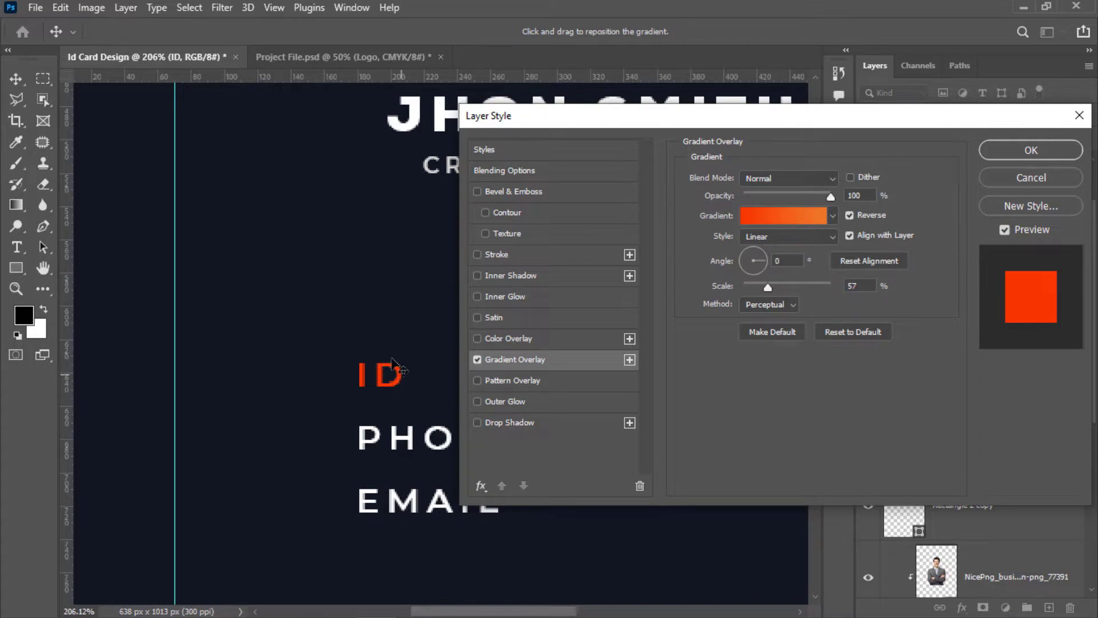
pyautogui.moveTo(363, 326)
pyautogui.mouseDown()
pyautogui.moveTo(371, 352)
pyautogui.moveTo(373, 343)
pyautogui.mouseUp()
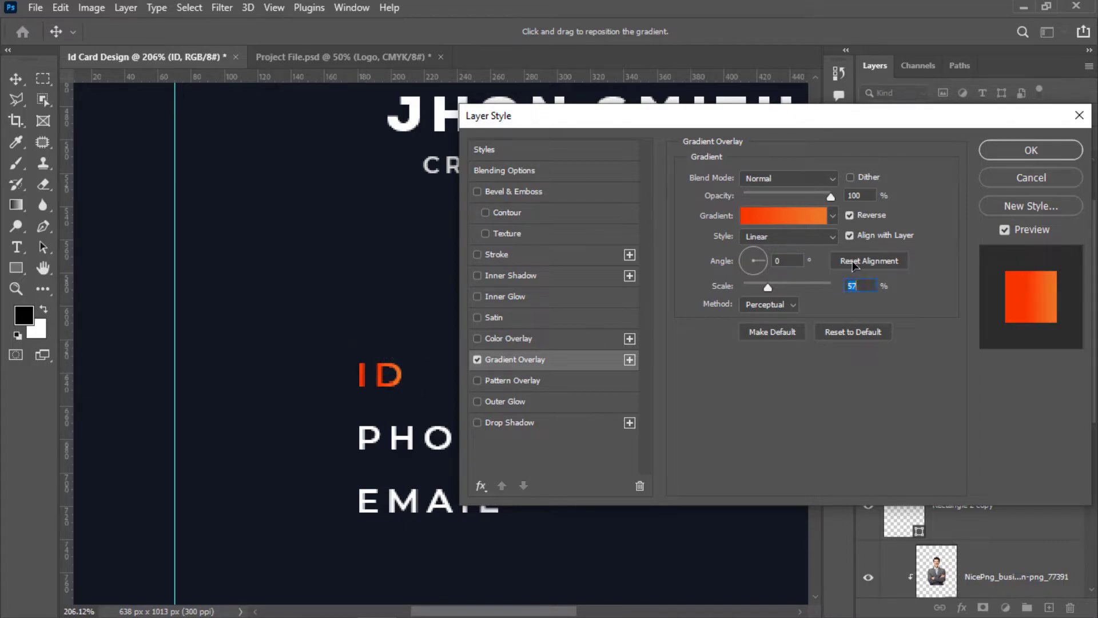
pyautogui.click(860, 215)
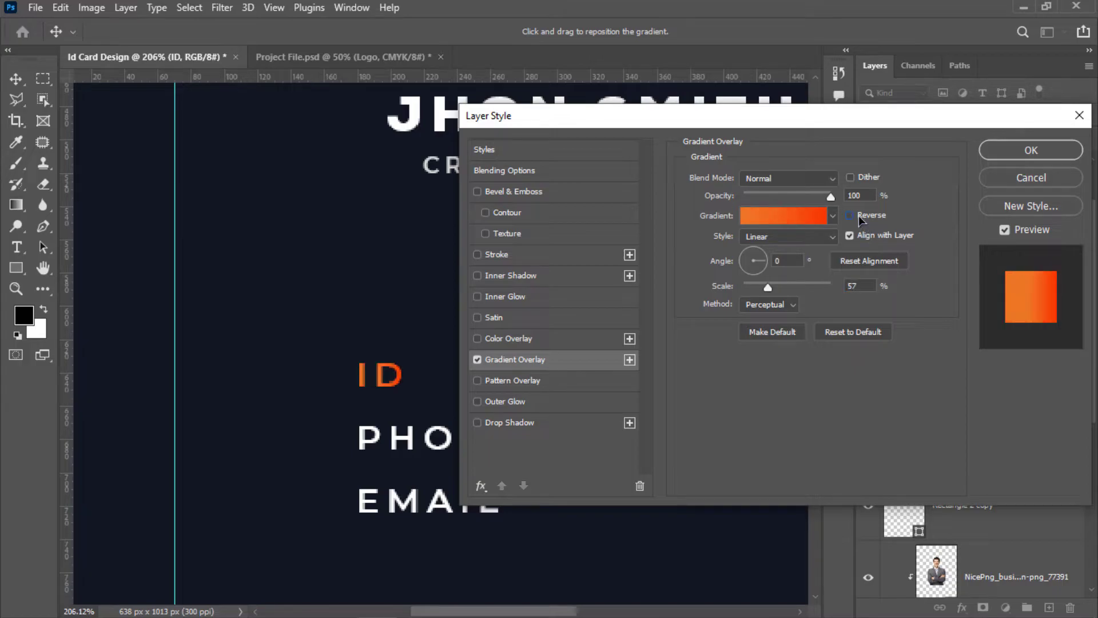
pyautogui.click(1008, 155)
pyautogui.hotkey('ctrl', '0')
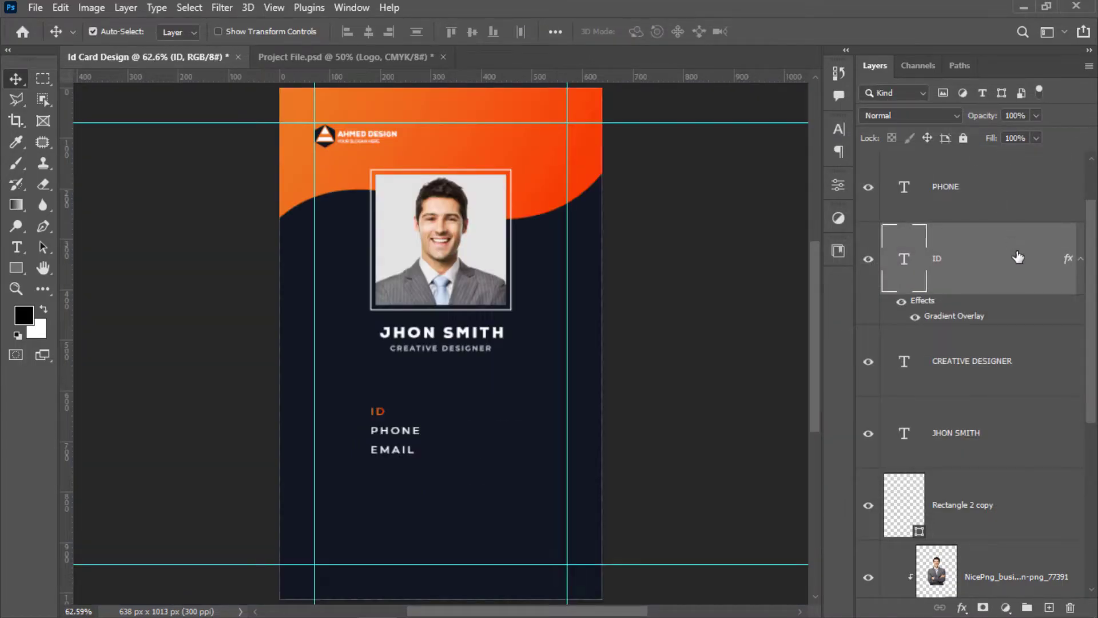
# Step: Copy the ID layer's gradient style onto PHONE and EMAIL, then select all three layers
pyautogui.rightClick(980, 275)
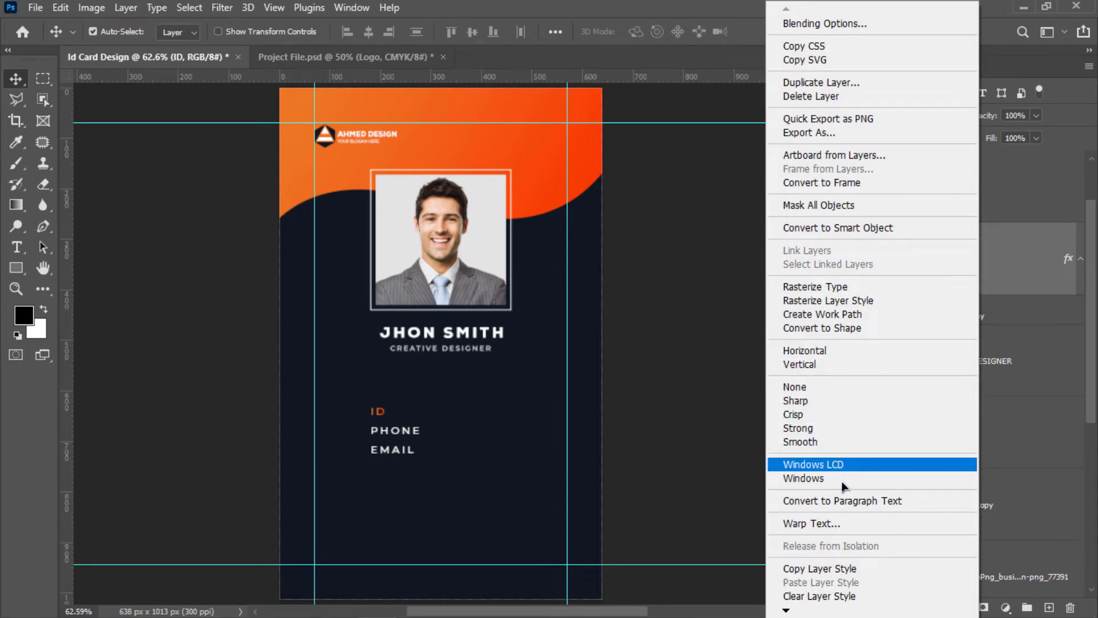
pyautogui.click(847, 569)
pyautogui.scroll(1, 1001, 366)
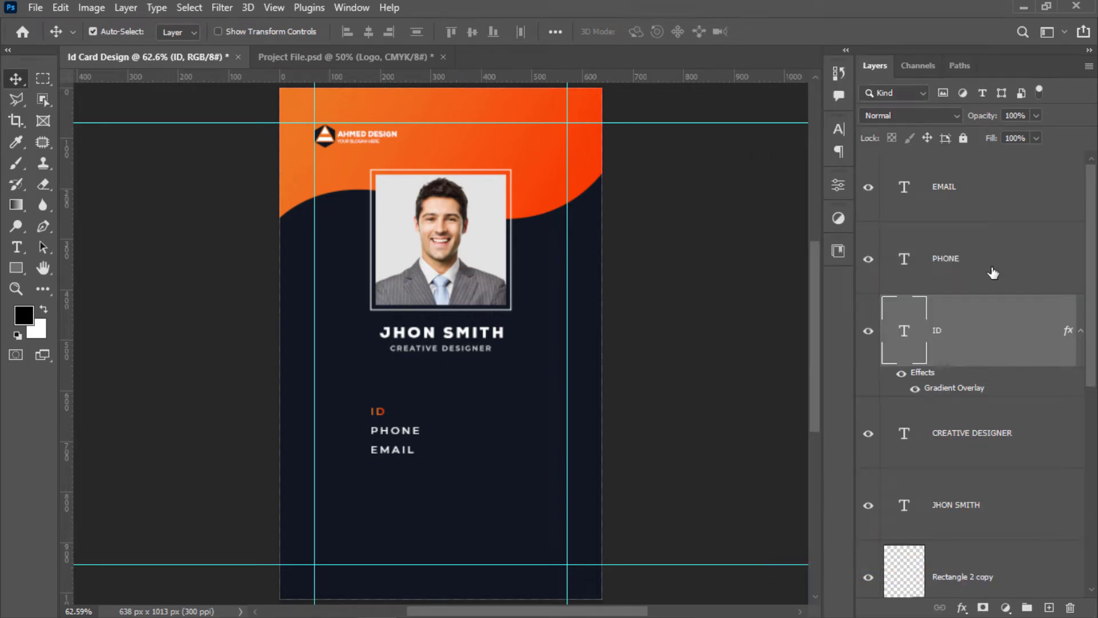
pyautogui.rightClick(994, 271)
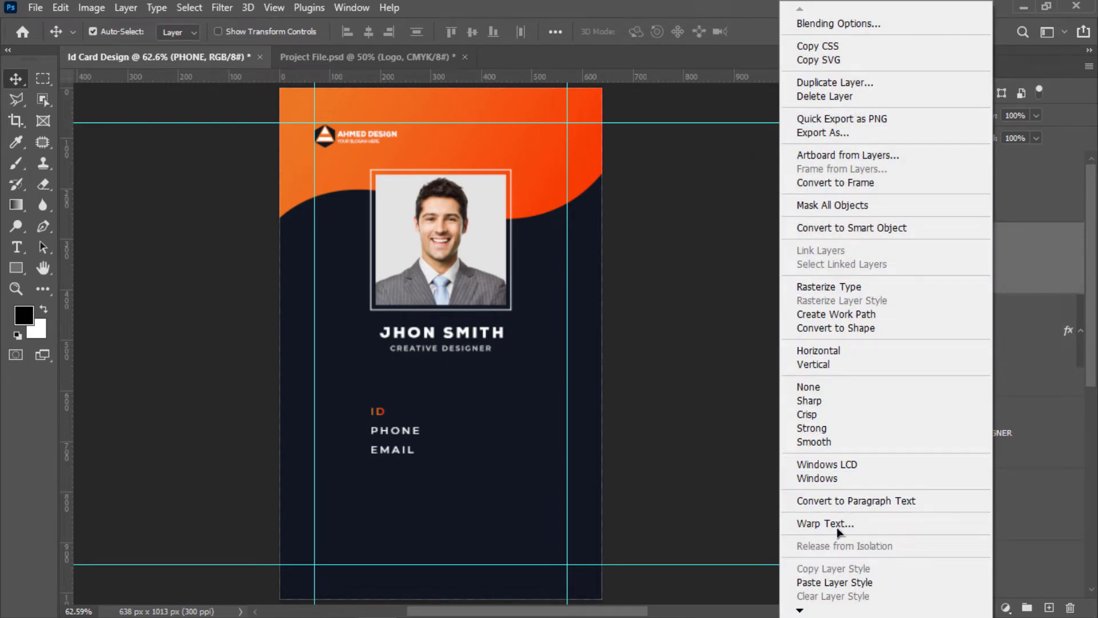
pyautogui.click(839, 582)
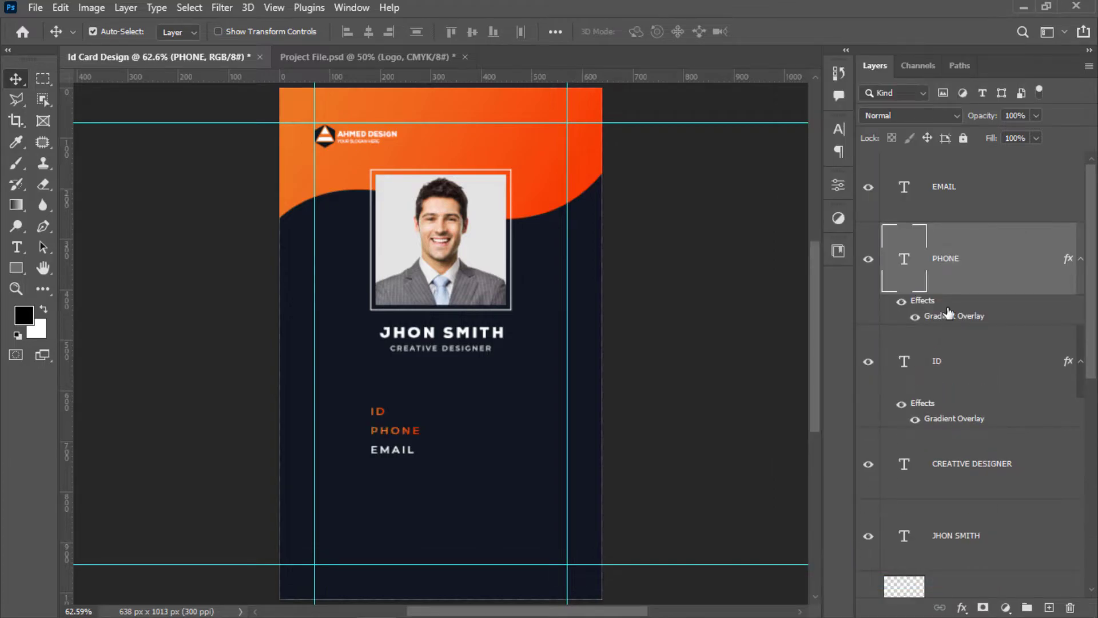
pyautogui.rightClick(954, 192)
pyautogui.click(824, 581)
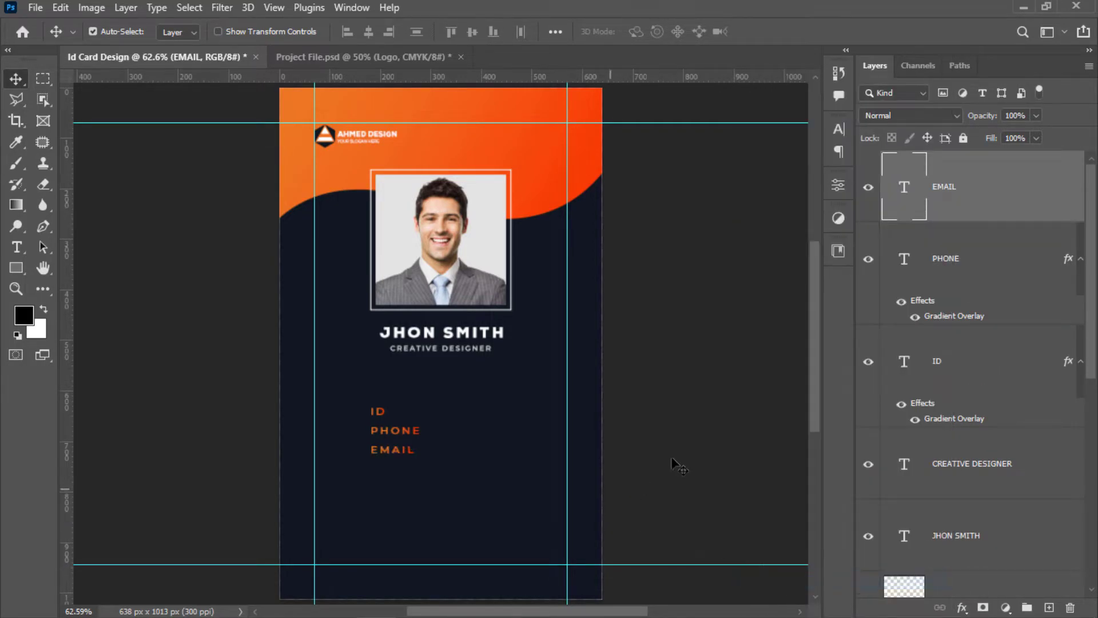
pyautogui.keyDown('shift'); pyautogui.click(956, 378); pyautogui.keyUp('shift')
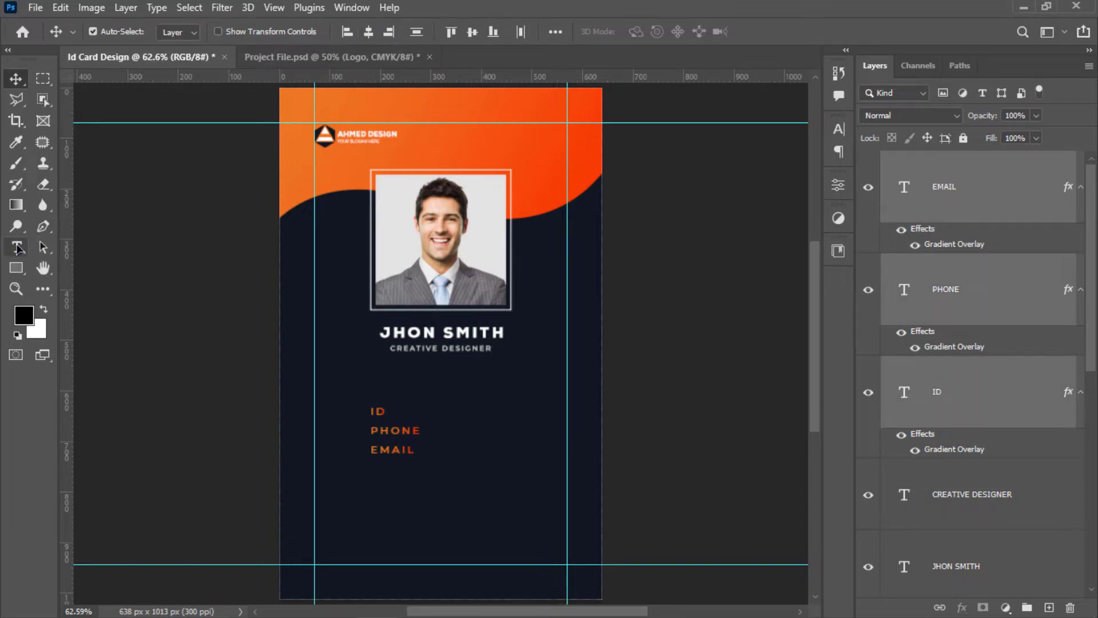
# Step: Set the ID, PHONE and EMAIL labels' font size to 7 pt and open the Character panel
pyautogui.click(16, 247)
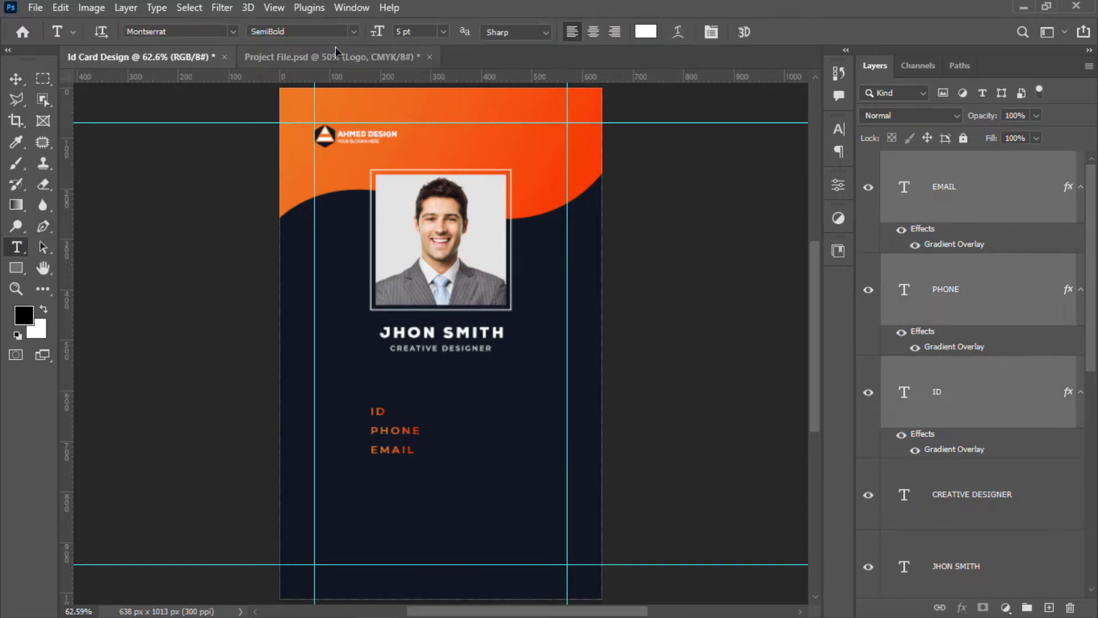
pyautogui.click(416, 30)
pyautogui.write('67')
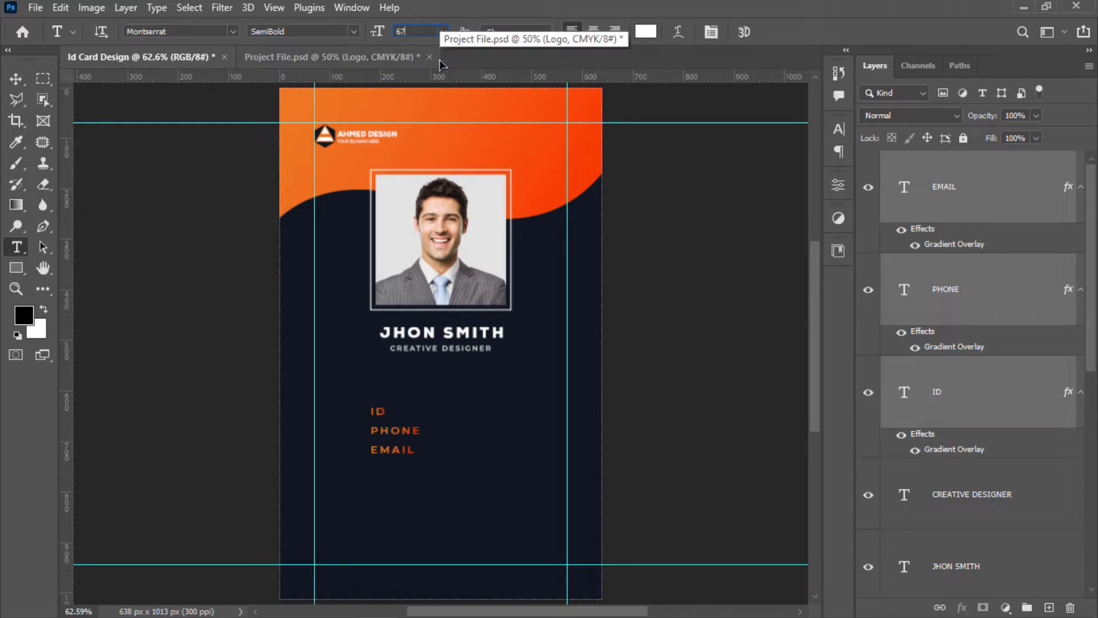
pyautogui.press('BackSpace')
pyautogui.write('7')
pyautogui.press('Return')
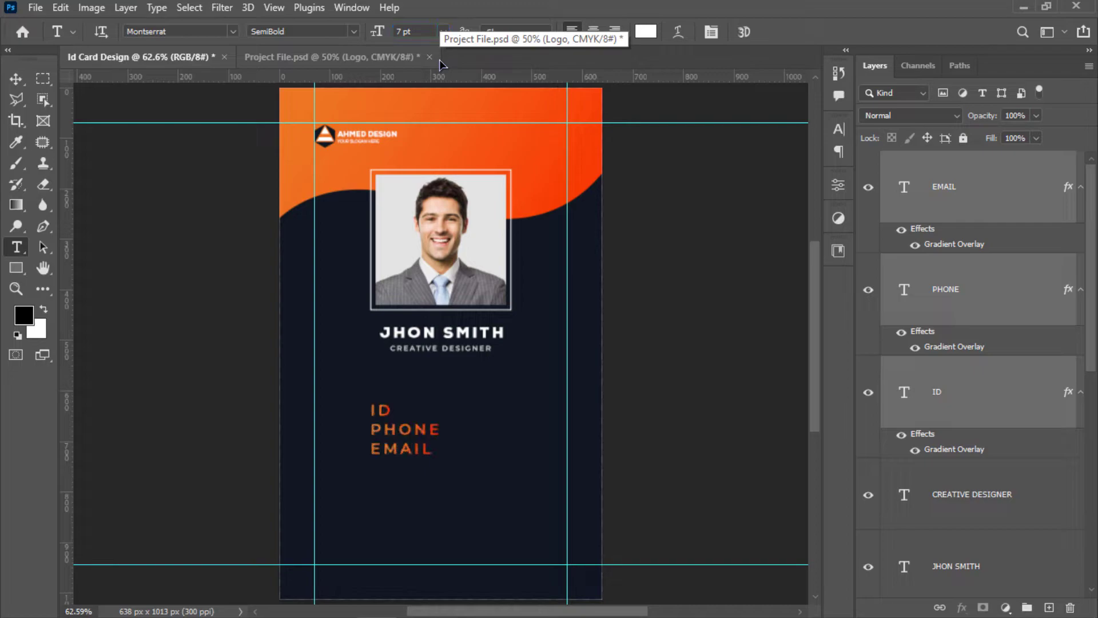
pyautogui.click(711, 32)
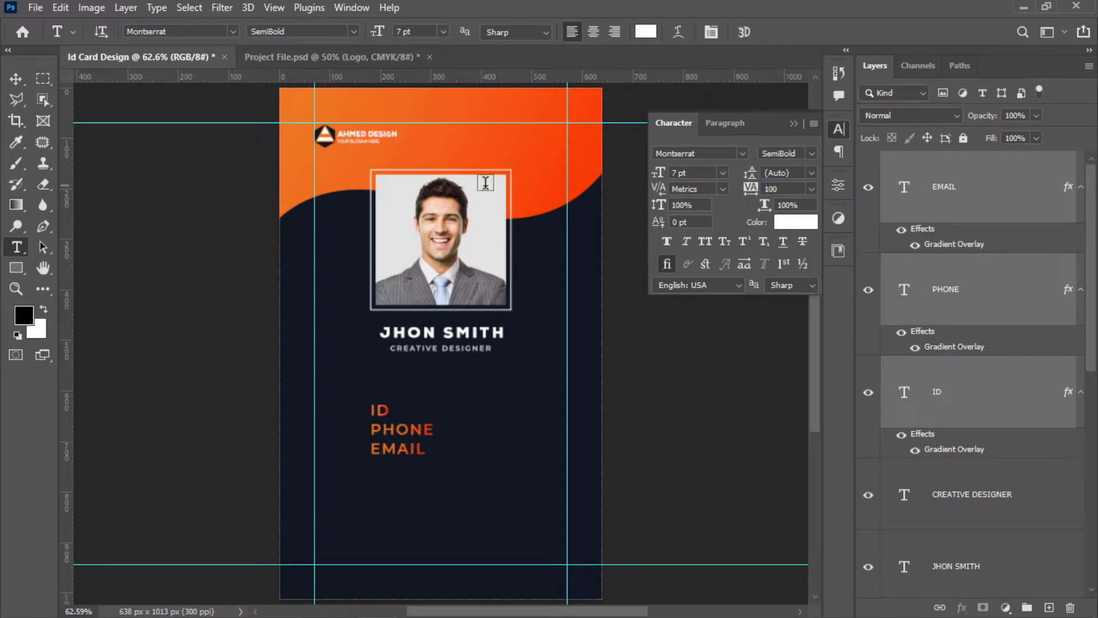
pyautogui.click(15, 78)
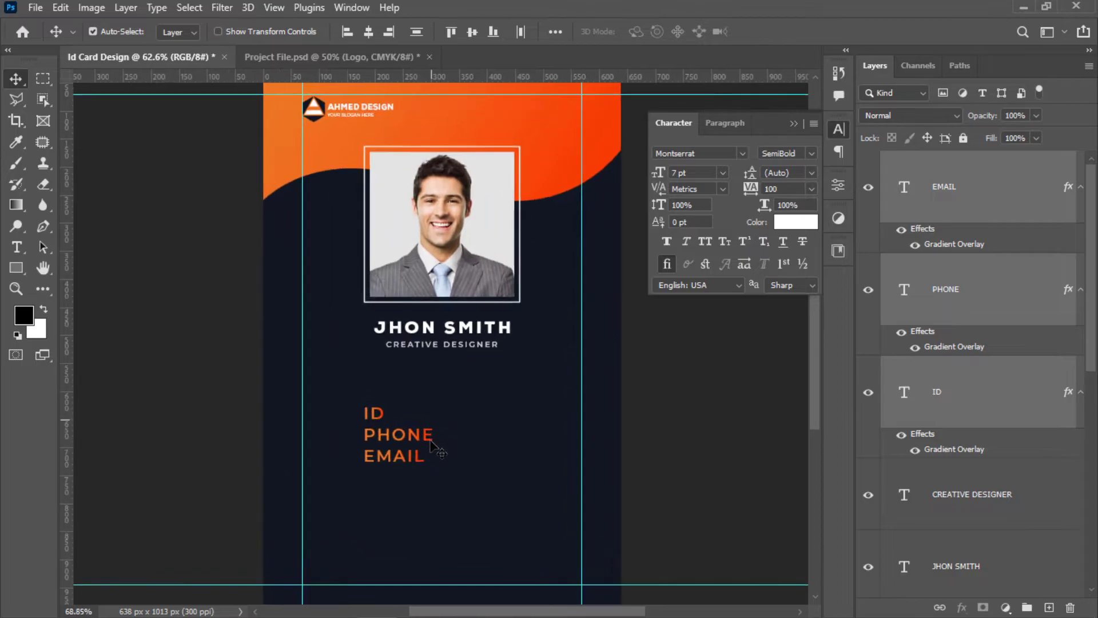
pyautogui.scroll(5, 424, 463)
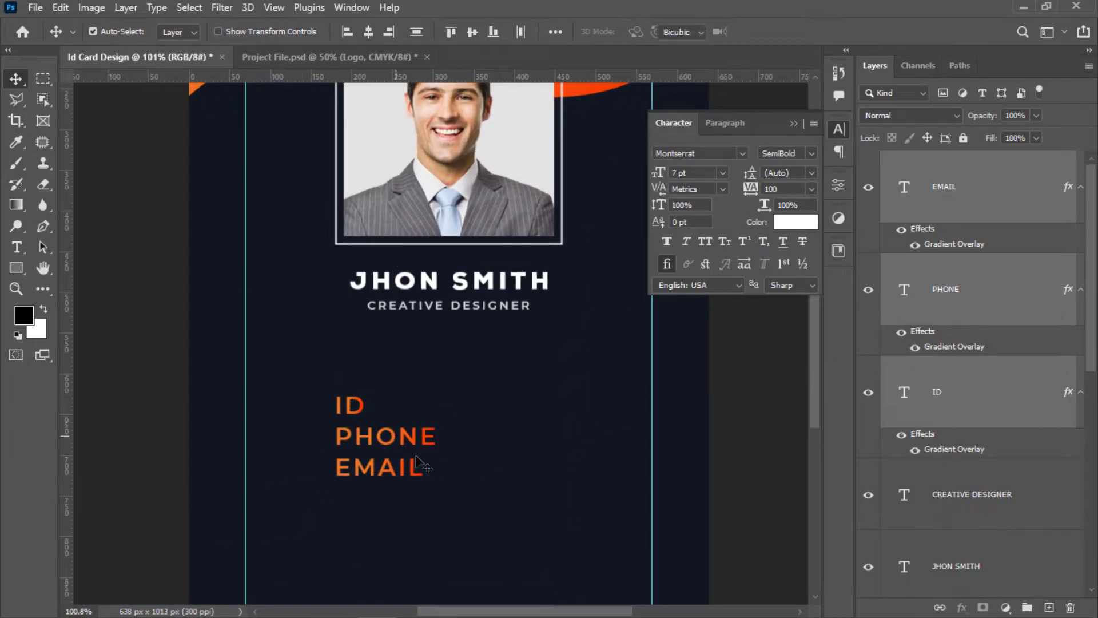
# Step: Scale the contact label block down slightly and shift it down-left
pyautogui.hotkey('ctrl', 't')
pyautogui.moveTo(430, 480); pyautogui.dragTo(385, 434)
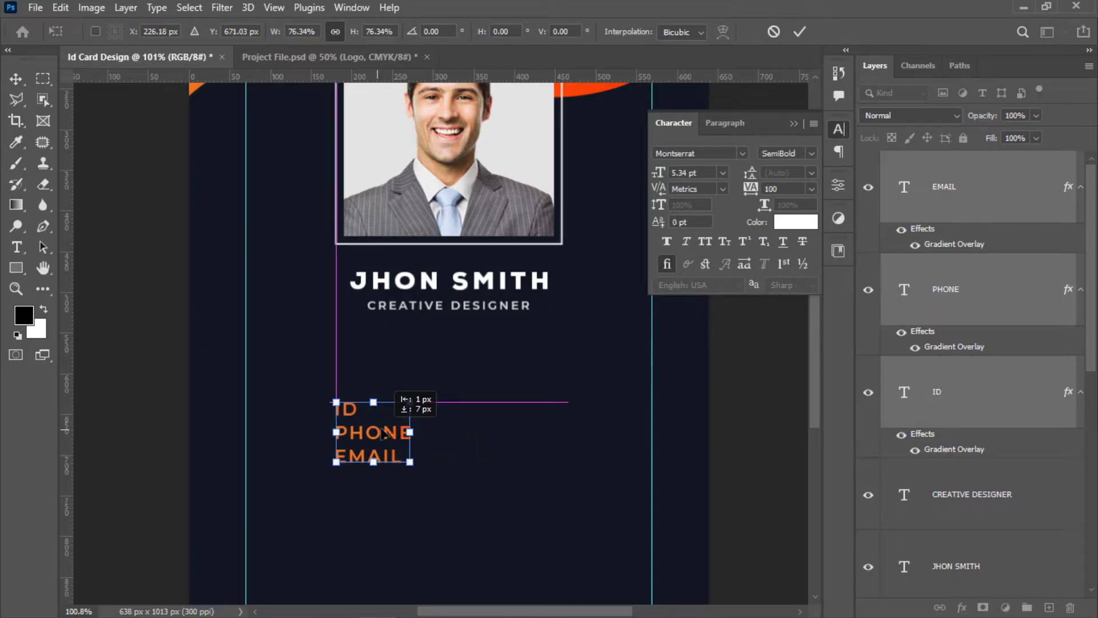
pyautogui.press('Return')
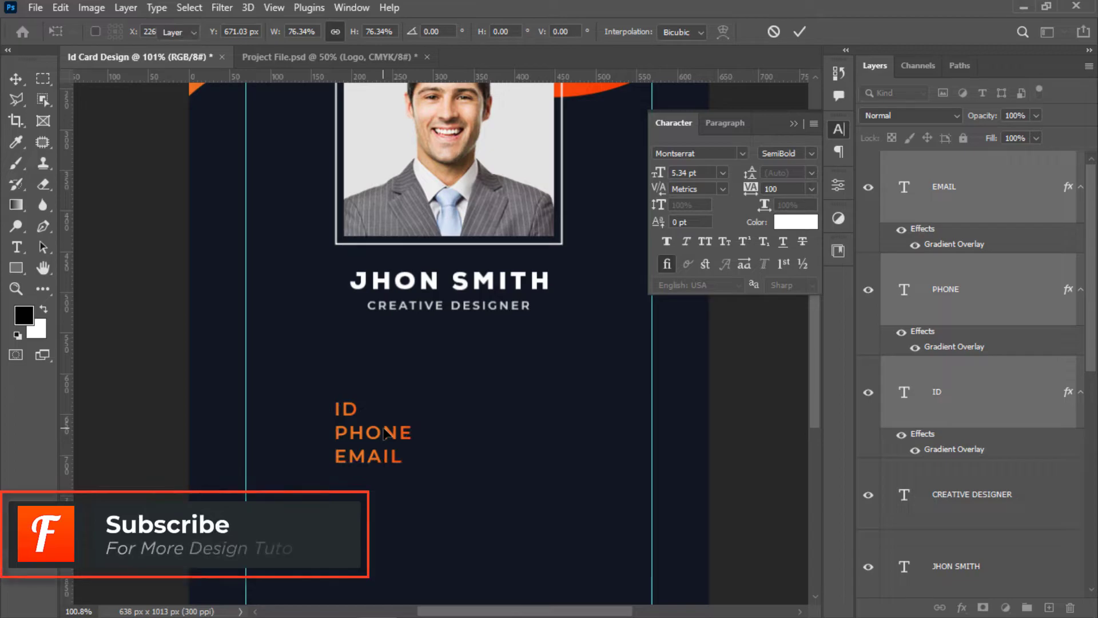
pyautogui.scroll(5, 384, 433)
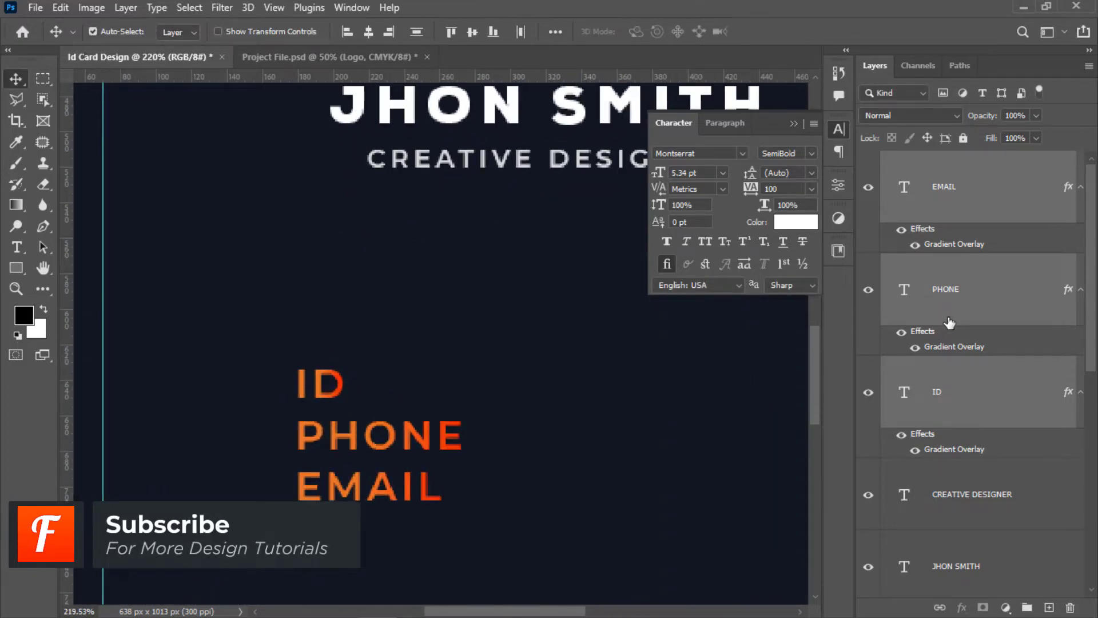
# Step: Raise the ID label about 32 px and lower EMAIL to even the label spacing
pyautogui.click(998, 400)
pyautogui.hotkey('ctrl', 't')
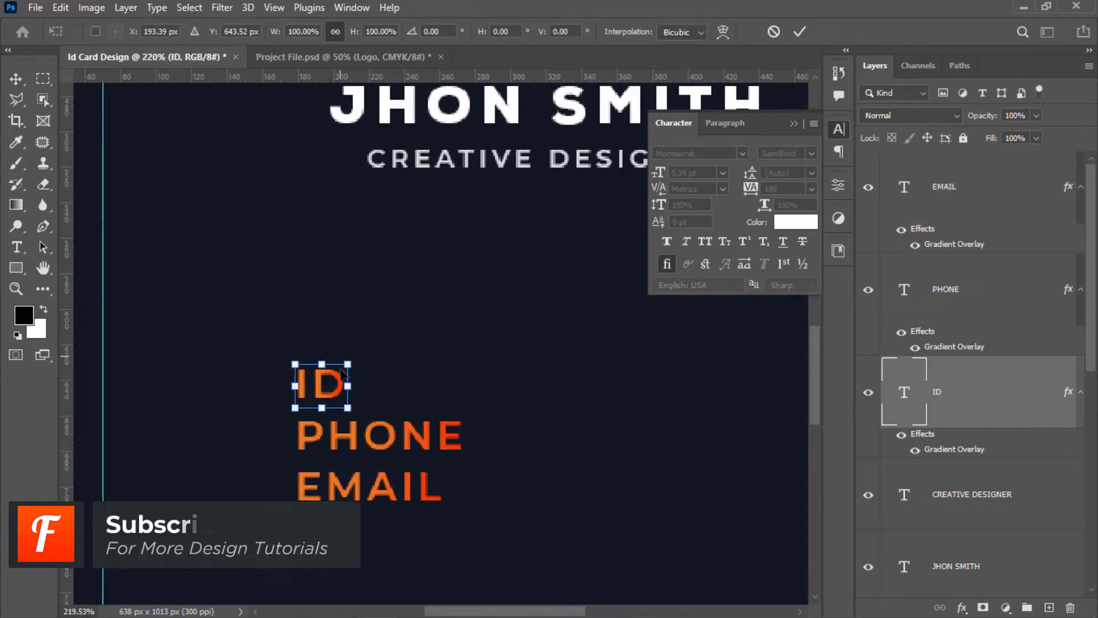
pyautogui.moveTo(342, 382); pyautogui.dragTo(341, 364)
pyautogui.press('Return')
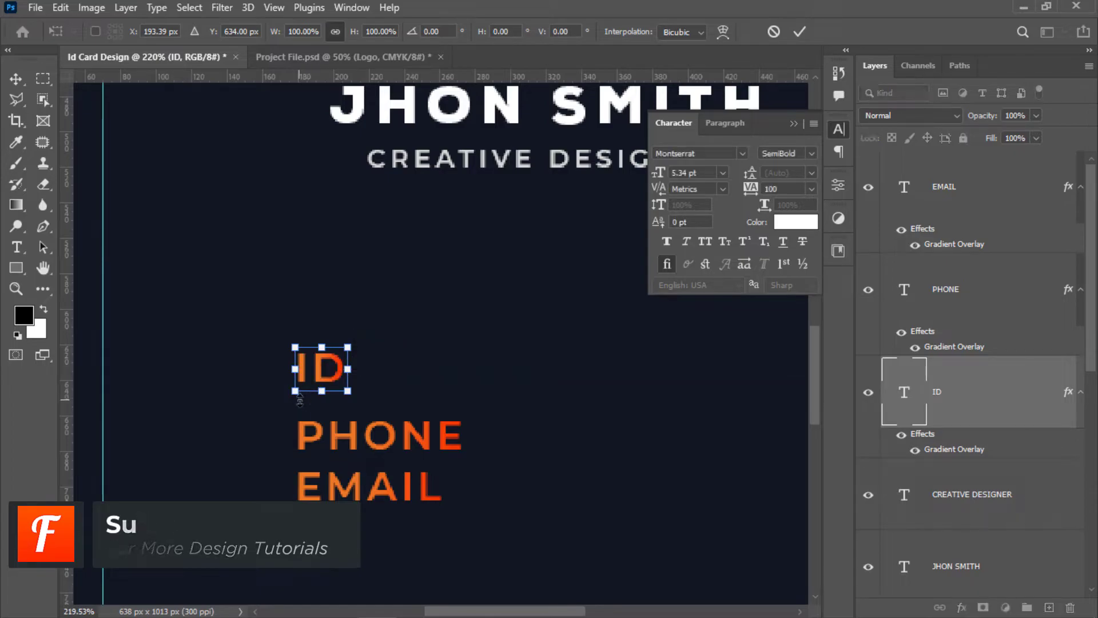
pyautogui.click(956, 155)
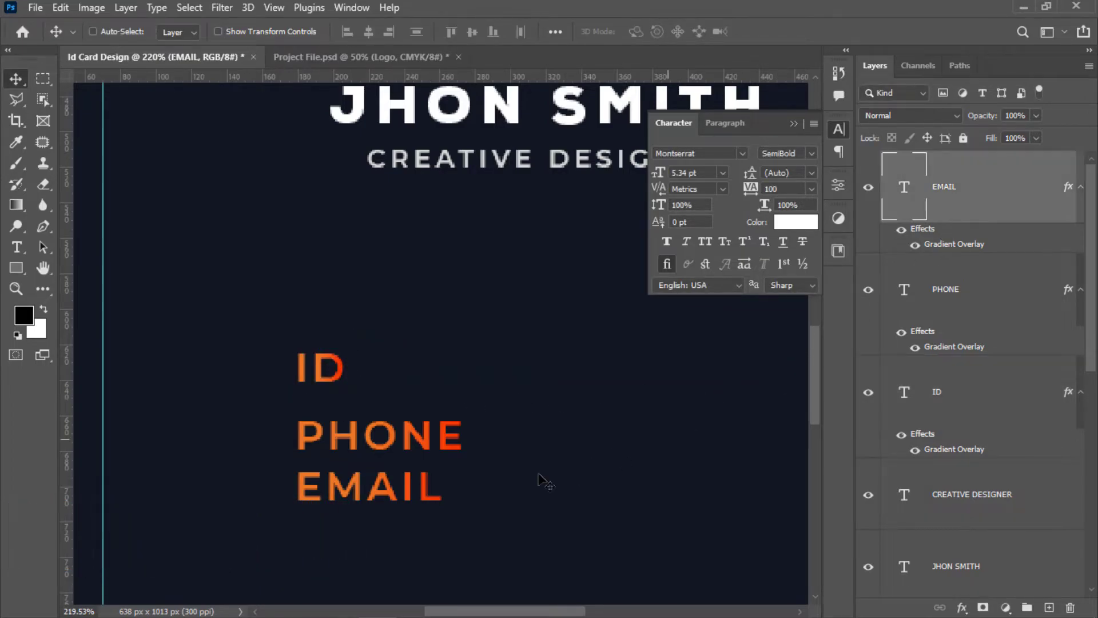
pyautogui.hotkey('ctrl', 't')
pyautogui.moveTo(340, 510); pyautogui.dragTo(345, 516)
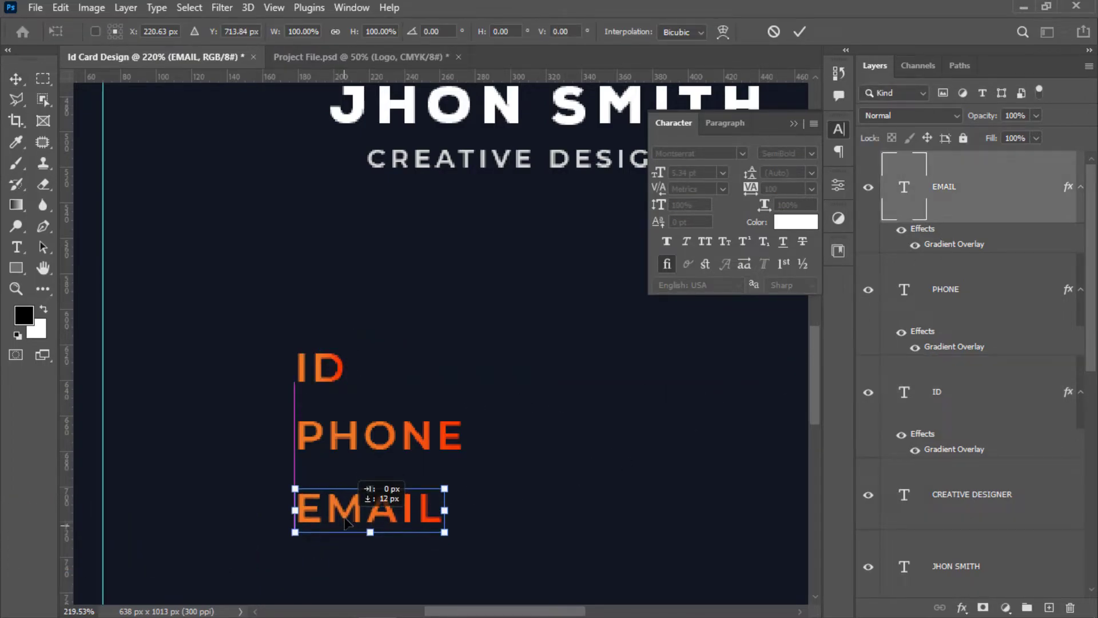
pyautogui.press('Return')
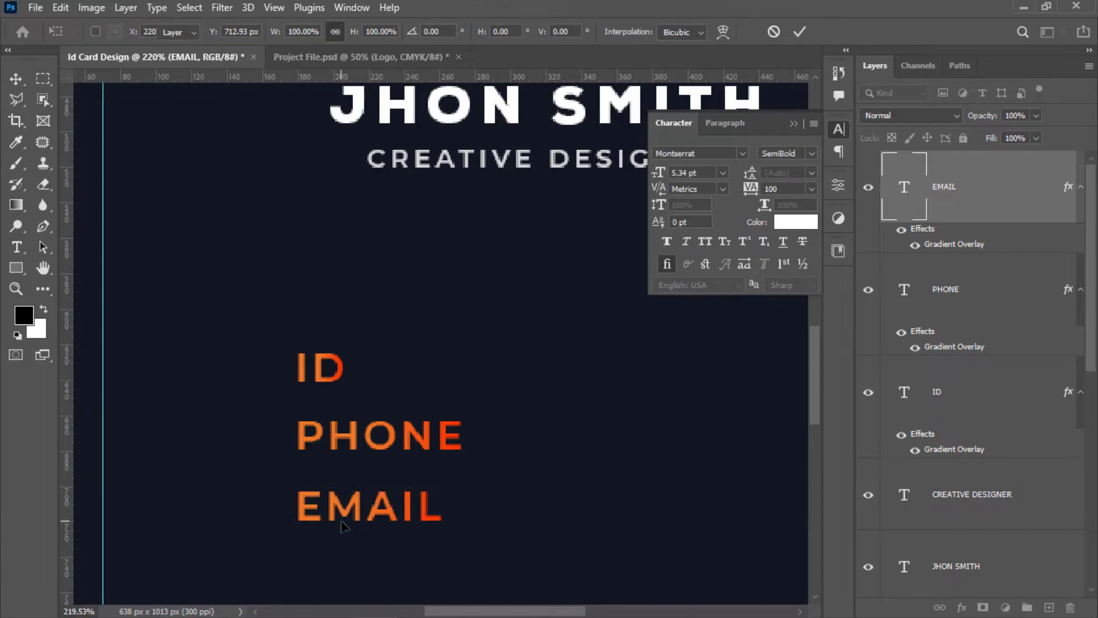
# Step: Add a vertical guide at about 308 px across the card
pyautogui.hotkey('ctrl', '0')
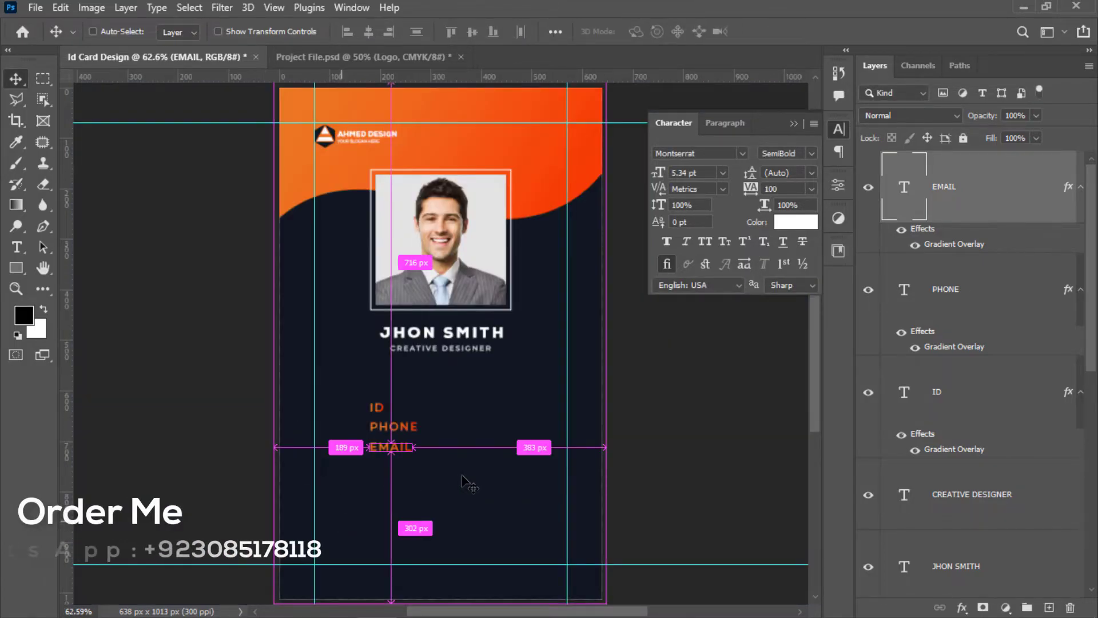
pyautogui.scroll(2, 475, 484)
pyautogui.scroll(1, 461, 475)
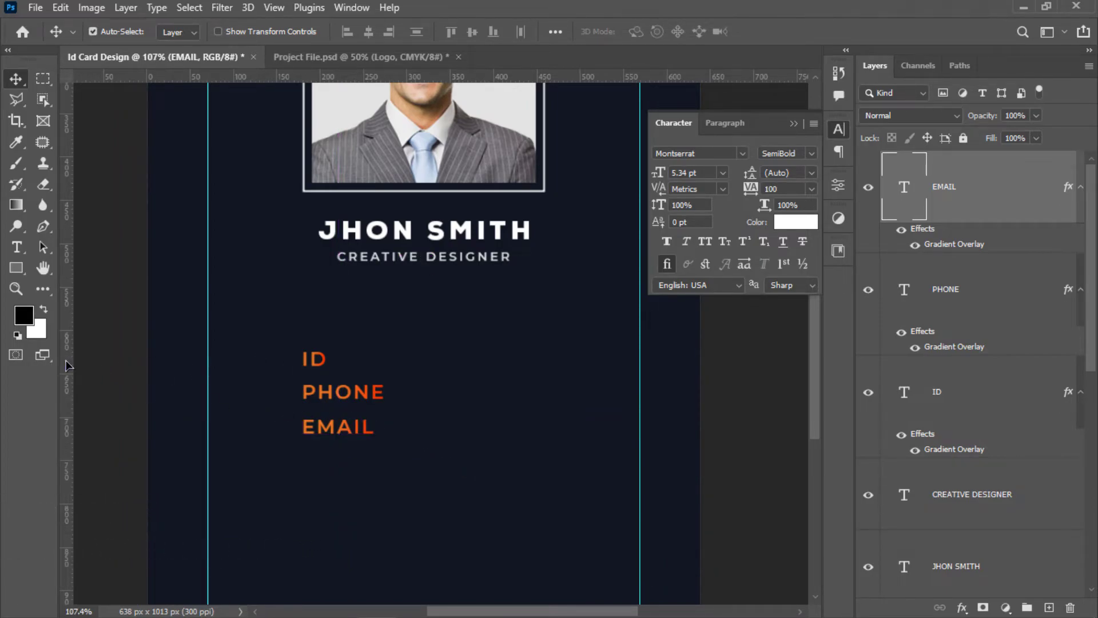
pyautogui.moveTo(66, 366); pyautogui.dragTo(415, 367)
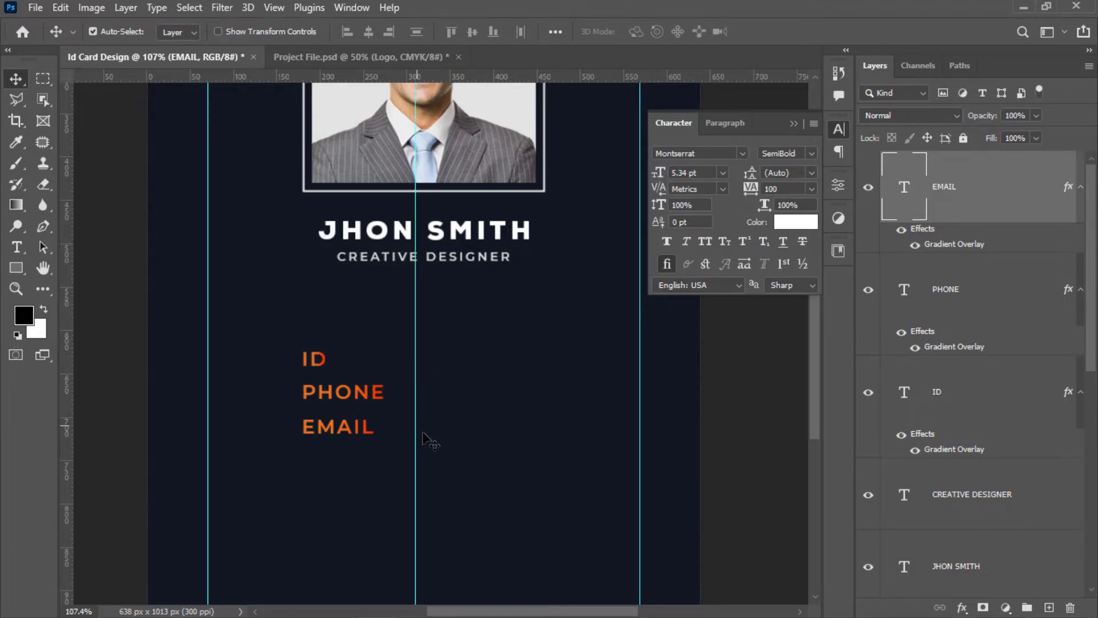
pyautogui.keyDown('alt'); pyautogui.scroll(3, 429, 438); pyautogui.keyUp('alt')
pyautogui.keyDown('alt'); pyautogui.scroll(1, 411, 434); pyautogui.keyUp('alt')
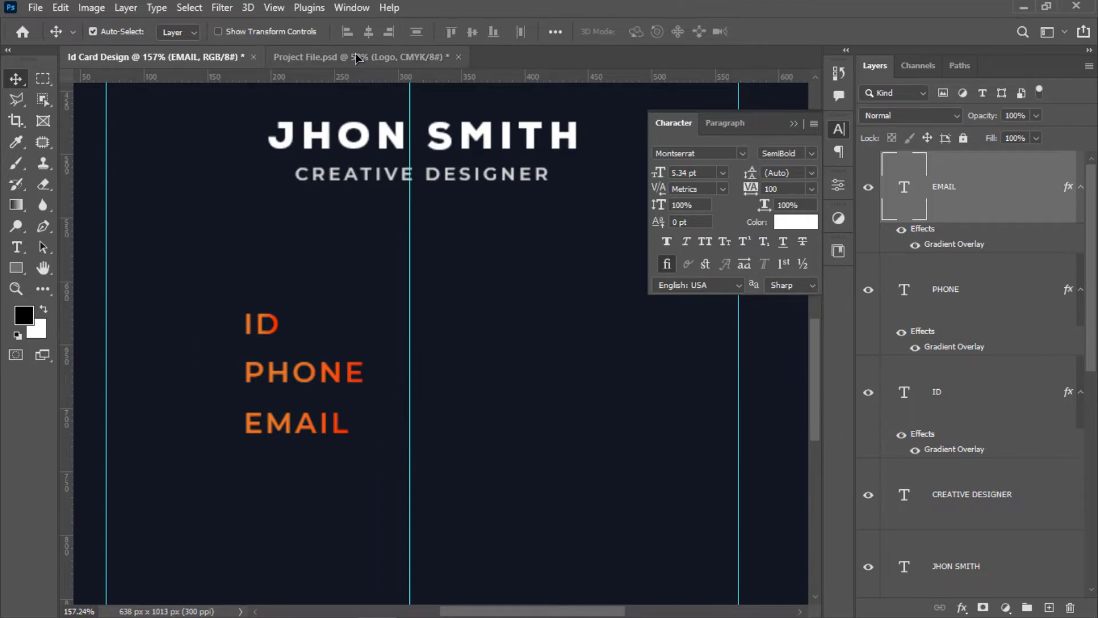
# Step: Add horizontal guides along the PHONE, EMAIL and ID rows, nudging the PHONE guide down slightly
pyautogui.moveTo(349, 78); pyautogui.dragTo(352, 335)
pyautogui.moveTo(419, 80); pyautogui.dragTo(410, 382)
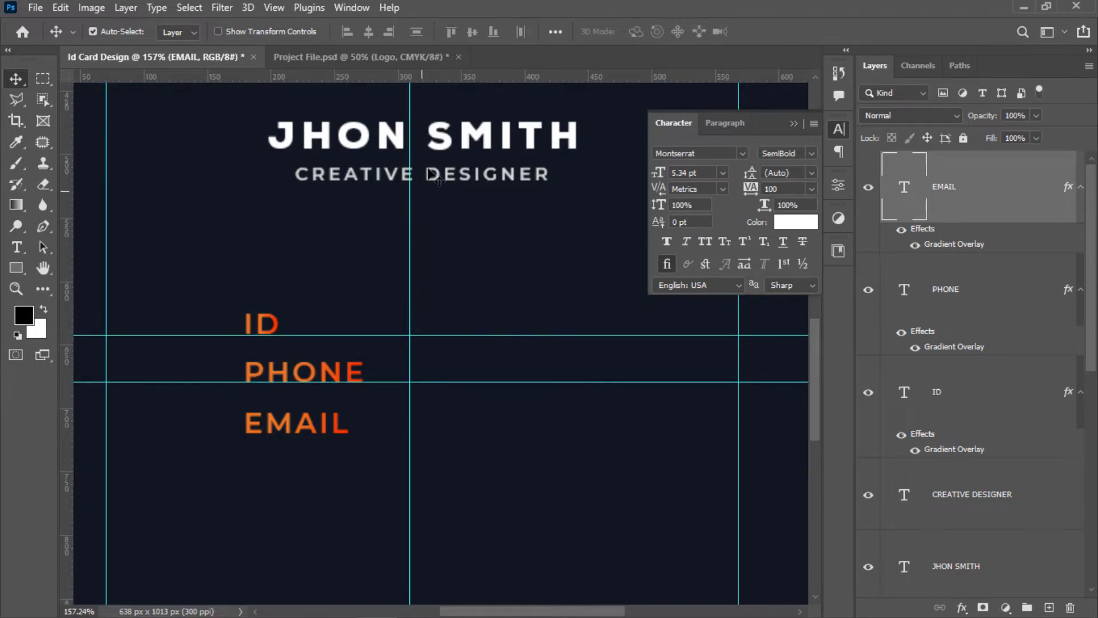
pyautogui.moveTo(429, 80); pyautogui.dragTo(412, 449)
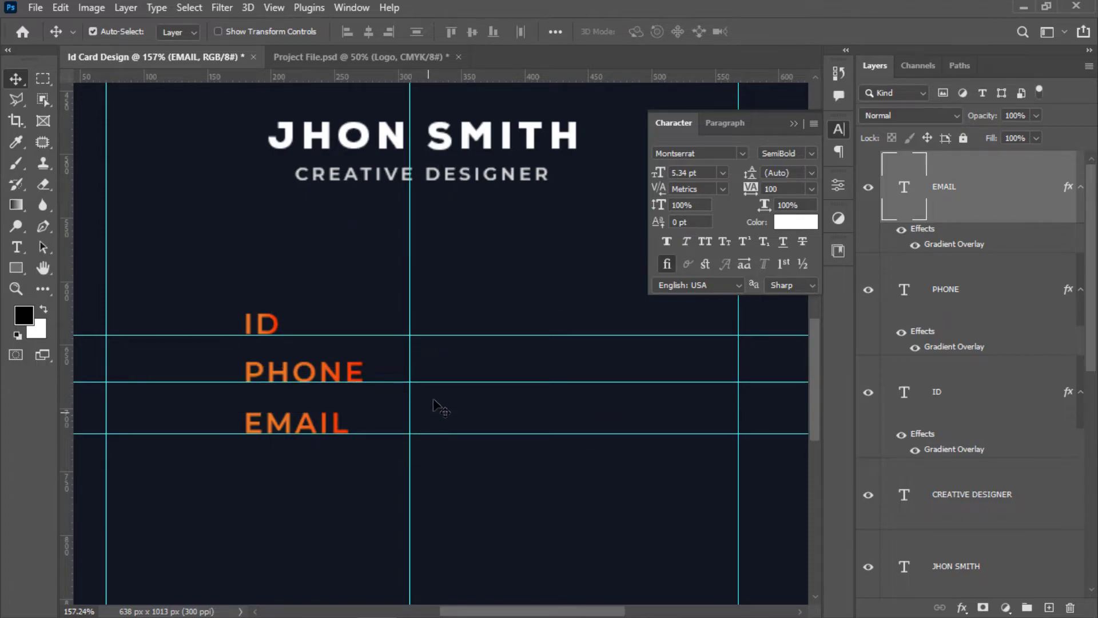
pyautogui.moveTo(438, 381); pyautogui.dragTo(438, 385)
pyautogui.scroll(1, 411, 432)
pyautogui.scroll(1, 397, 365)
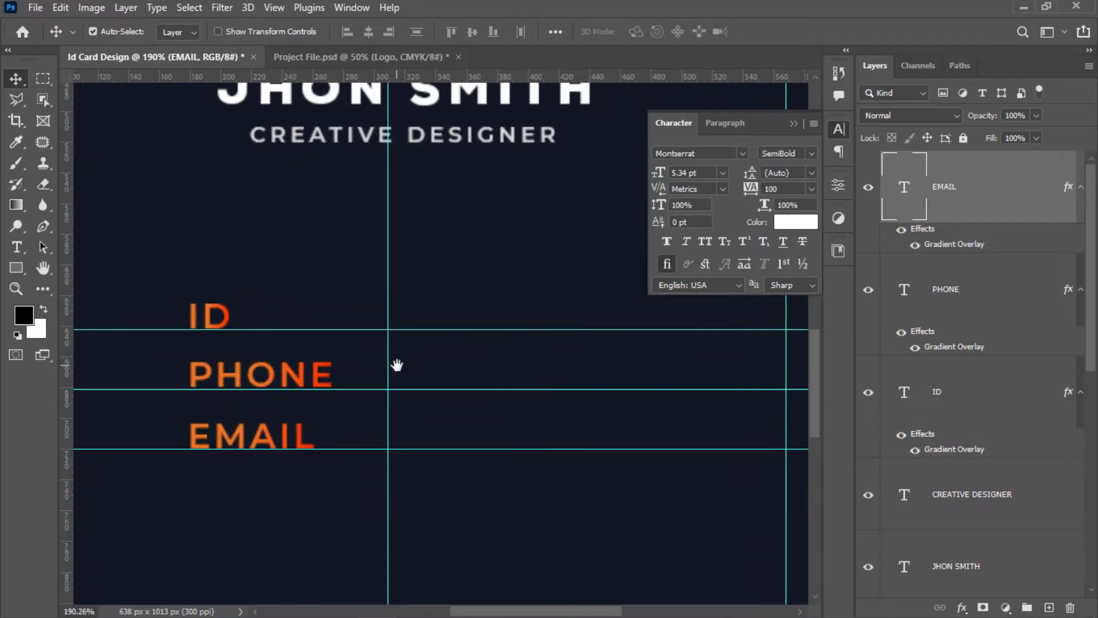
pyautogui.click(16, 247)
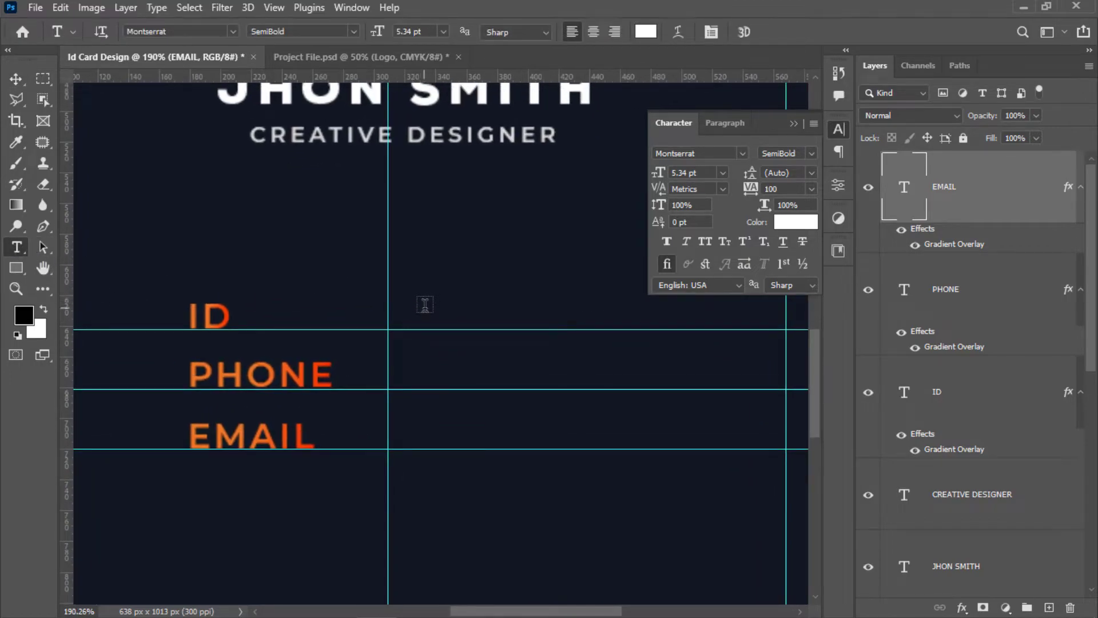
# Step: Create a new text layer with 0 tracking holding the card's ID number
pyautogui.click(425, 305)
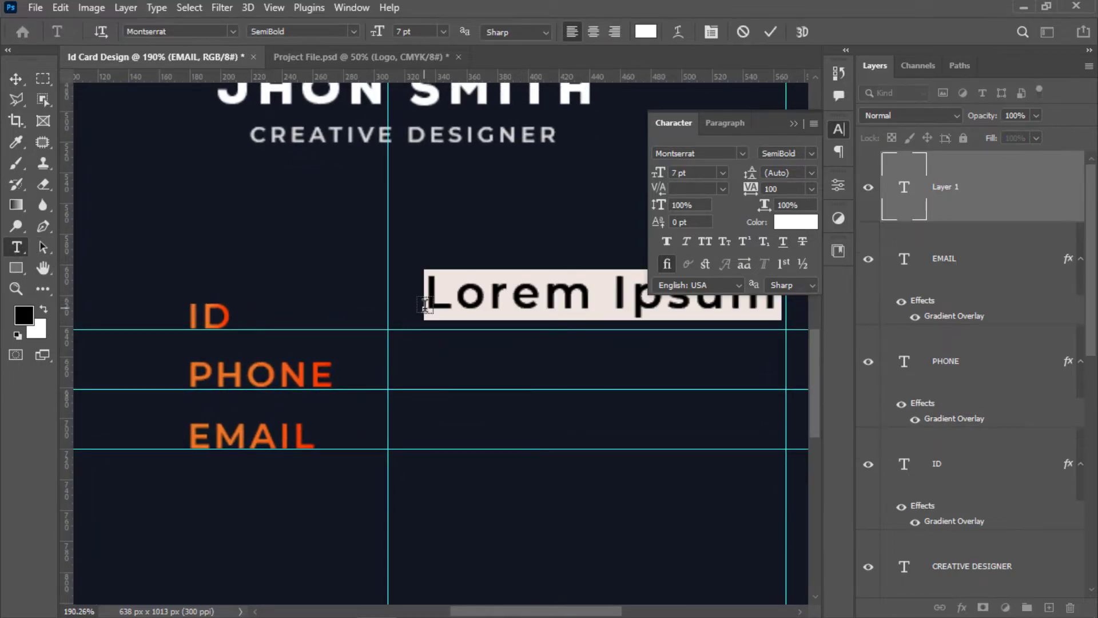
pyautogui.click(773, 189)
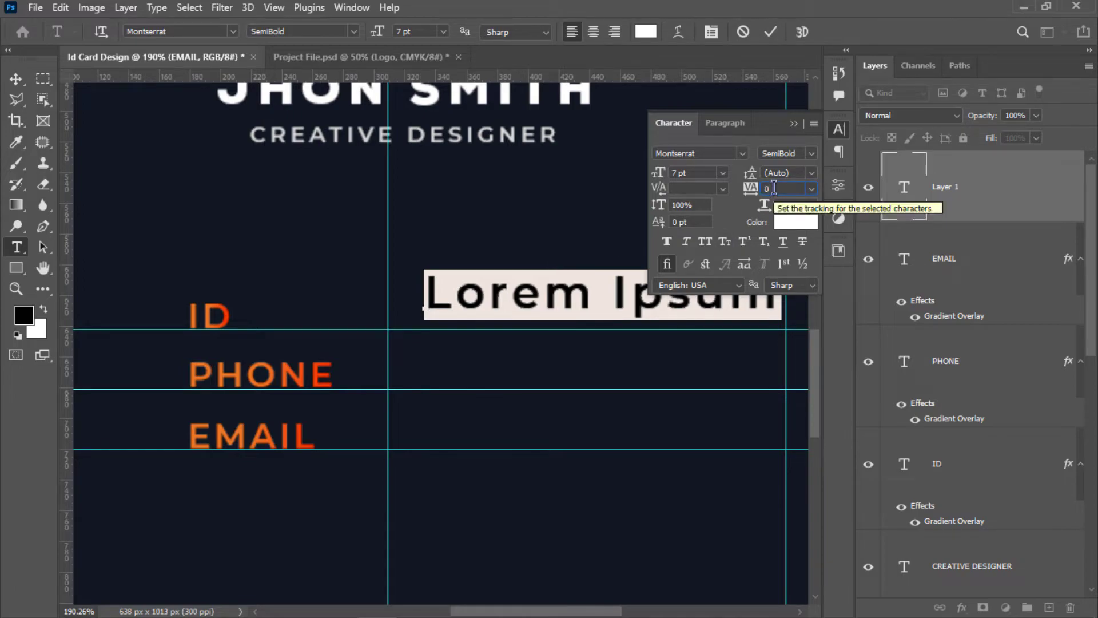
pyautogui.press('Return')
pyautogui.tripleClick(494, 291)
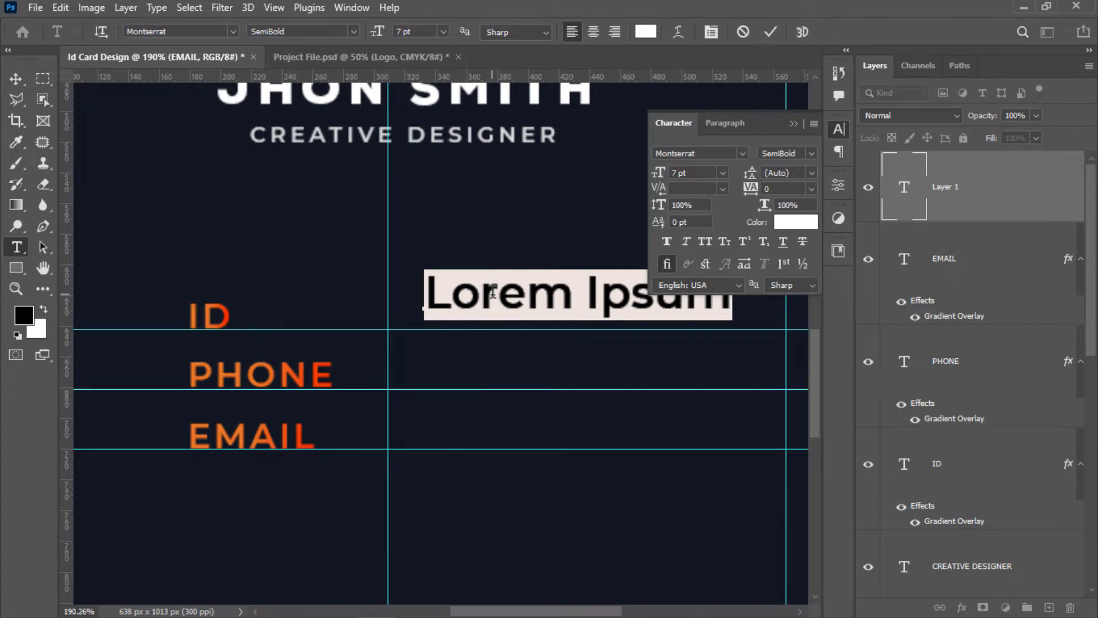
pyautogui.write('5478')
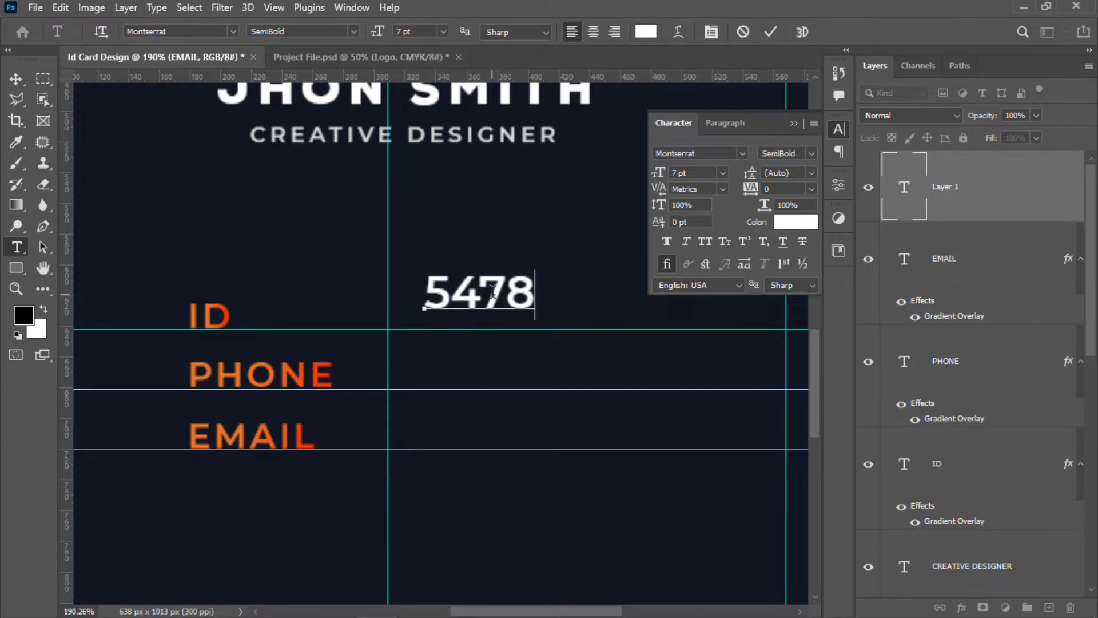
pyautogui.write('4562')
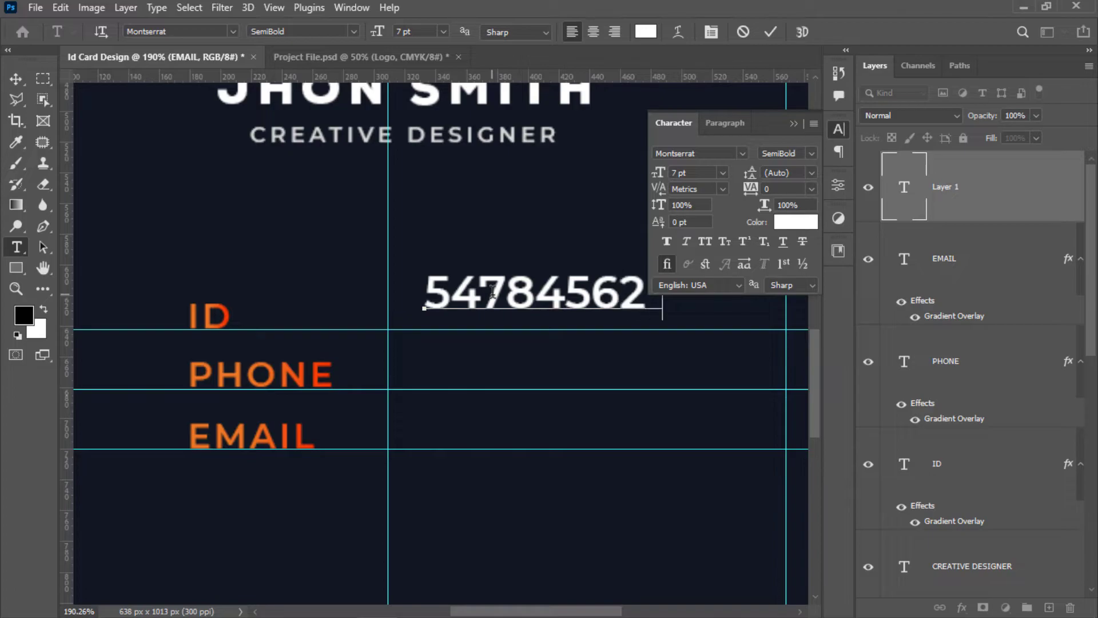
pyautogui.write('15987')
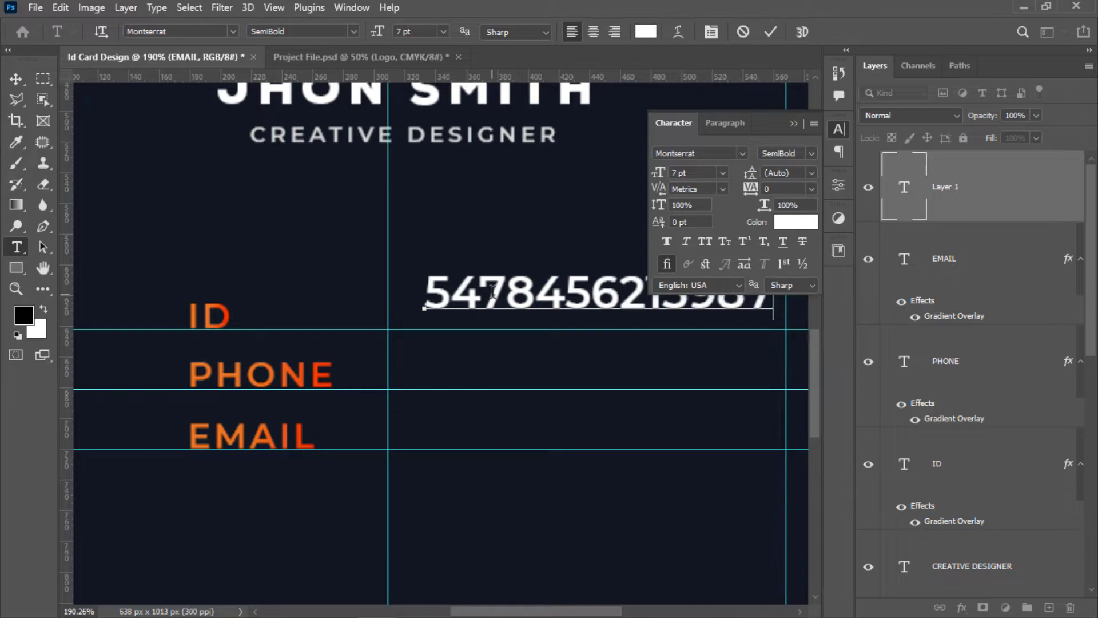
# Step: Style the ID number in Montserrat Medium at 4 pt
pyautogui.hotkey('ctrl', 'a')
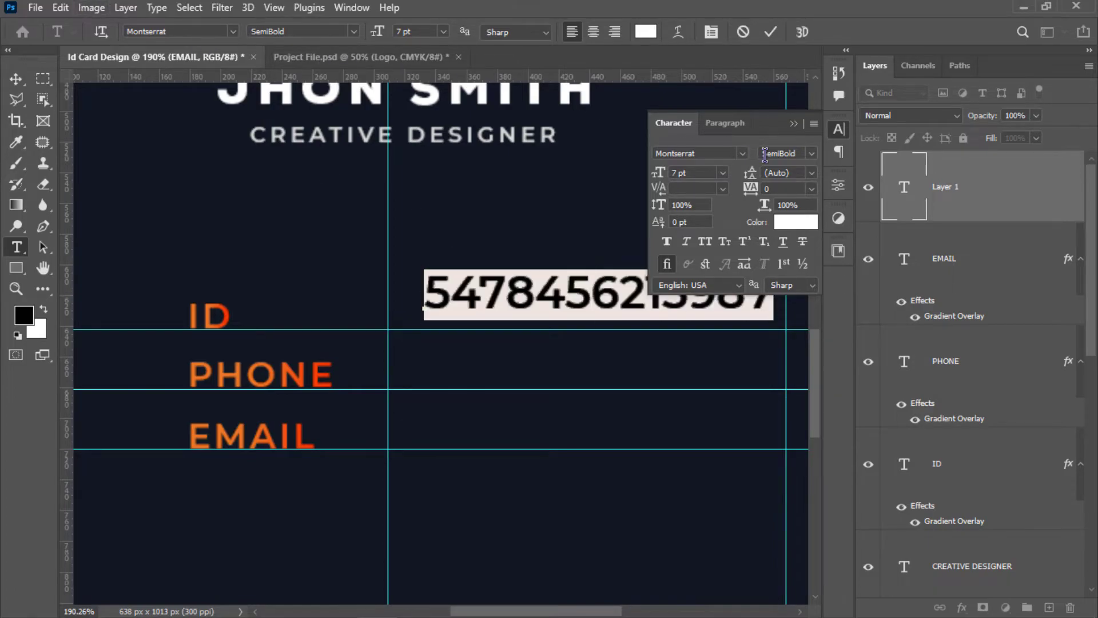
pyautogui.click(811, 153)
pyautogui.click(795, 269)
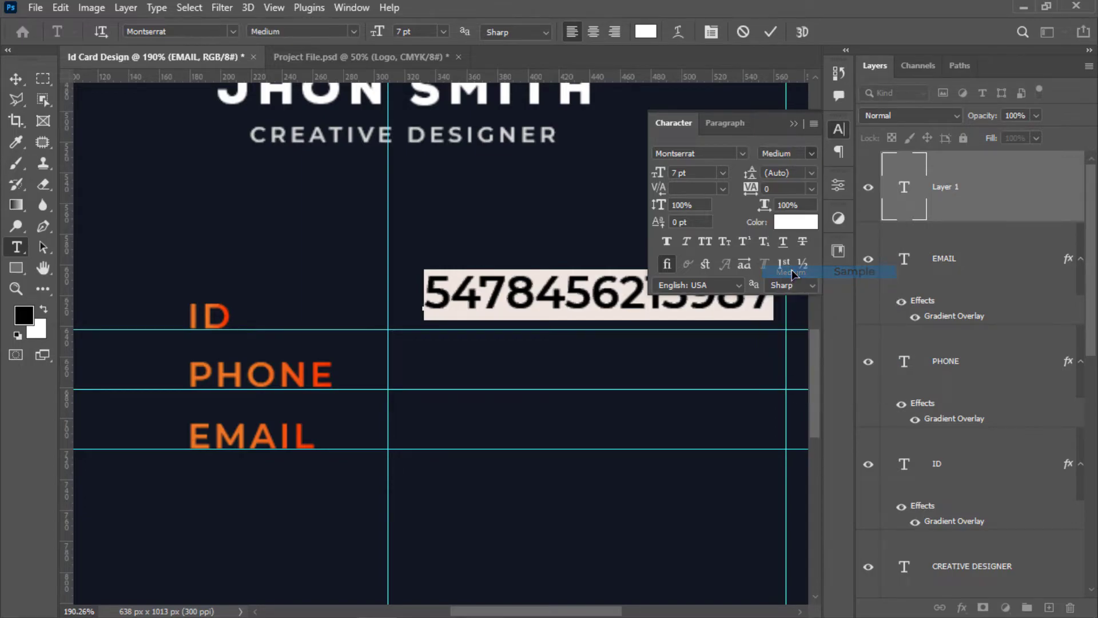
pyautogui.click(723, 173)
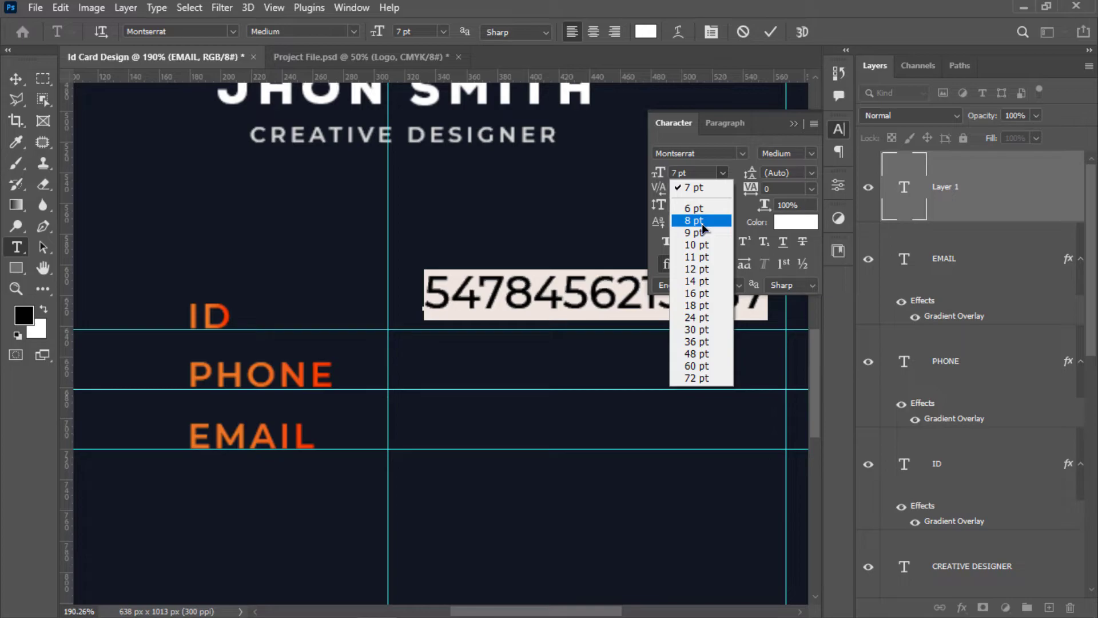
pyautogui.click(694, 208)
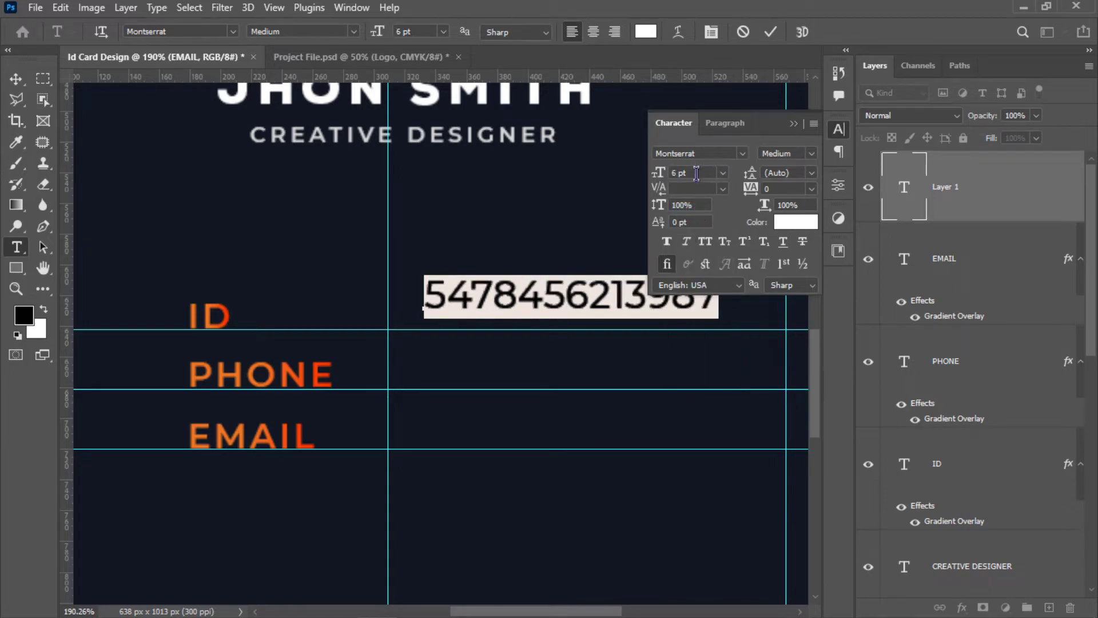
pyautogui.moveTo(654, 180); pyautogui.dragTo(653, 179)
pyautogui.write('4')
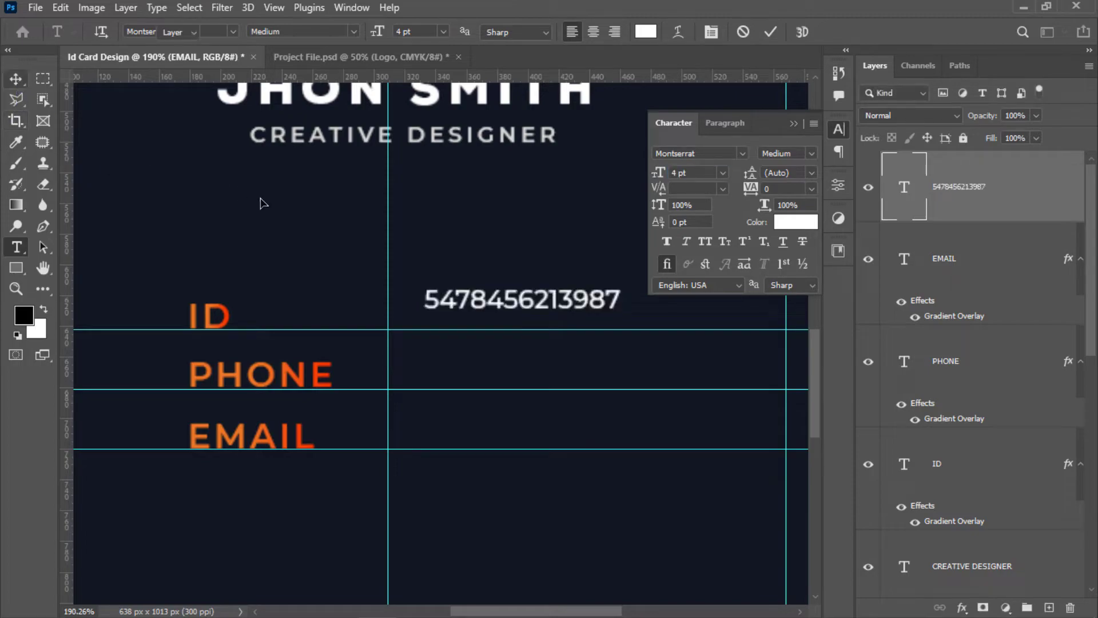
# Step: Commit the ID number and move it onto the ID row
pyautogui.hotkey('ctrl', 'Return')
pyautogui.press('v')
pyautogui.moveTo(462, 302)
pyautogui.mouseDown()
pyautogui.moveTo(422, 316)
pyautogui.moveTo(429, 381)
pyautogui.mouseUp()
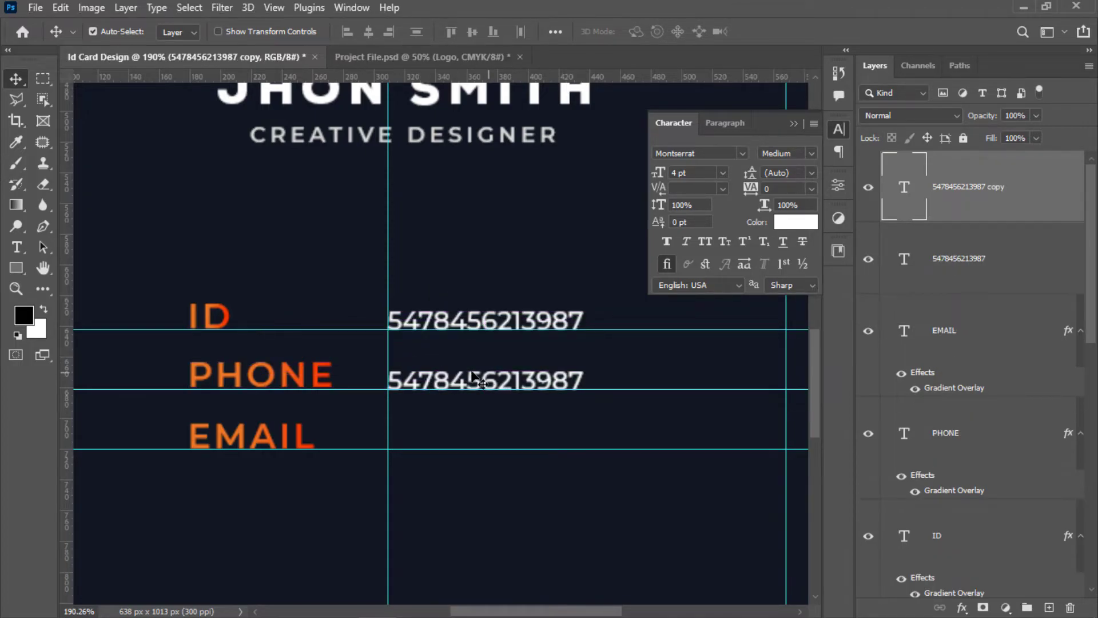
# Step: Replace the duplicate number on the PHONE row with the phone number
pyautogui.click(16, 247)
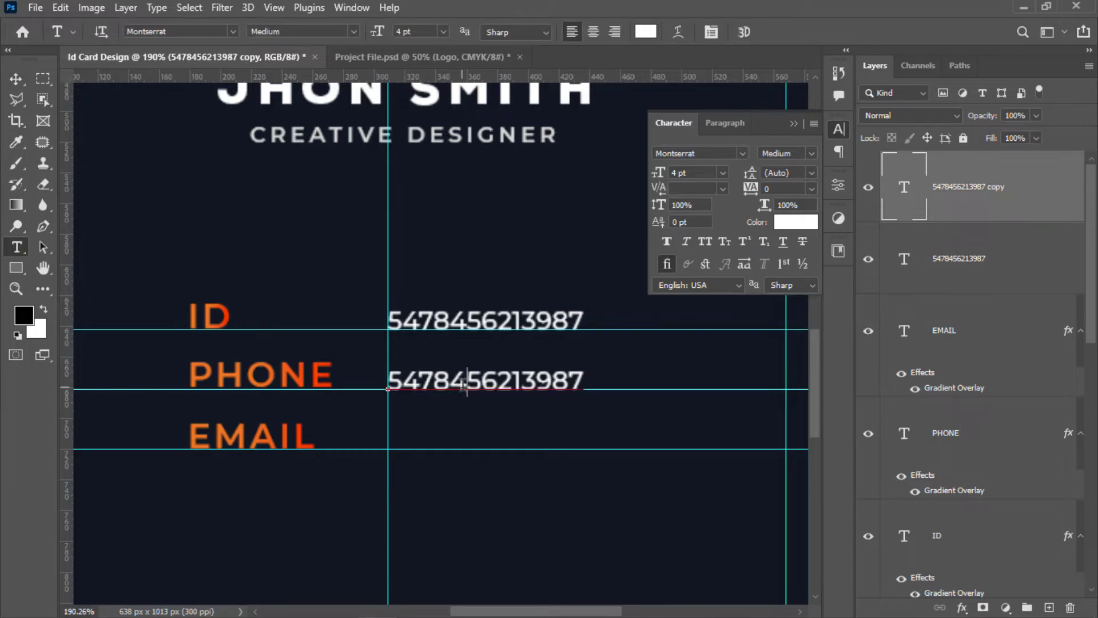
pyautogui.doubleClick(460, 383)
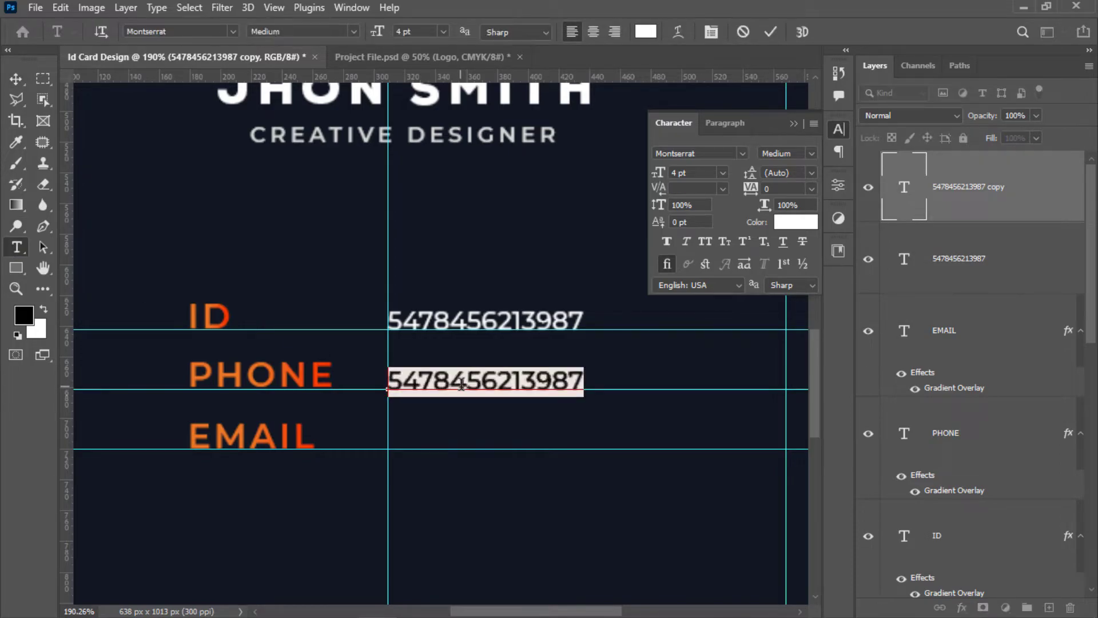
pyautogui.press('BackSpace')
pyautogui.write('123 ')
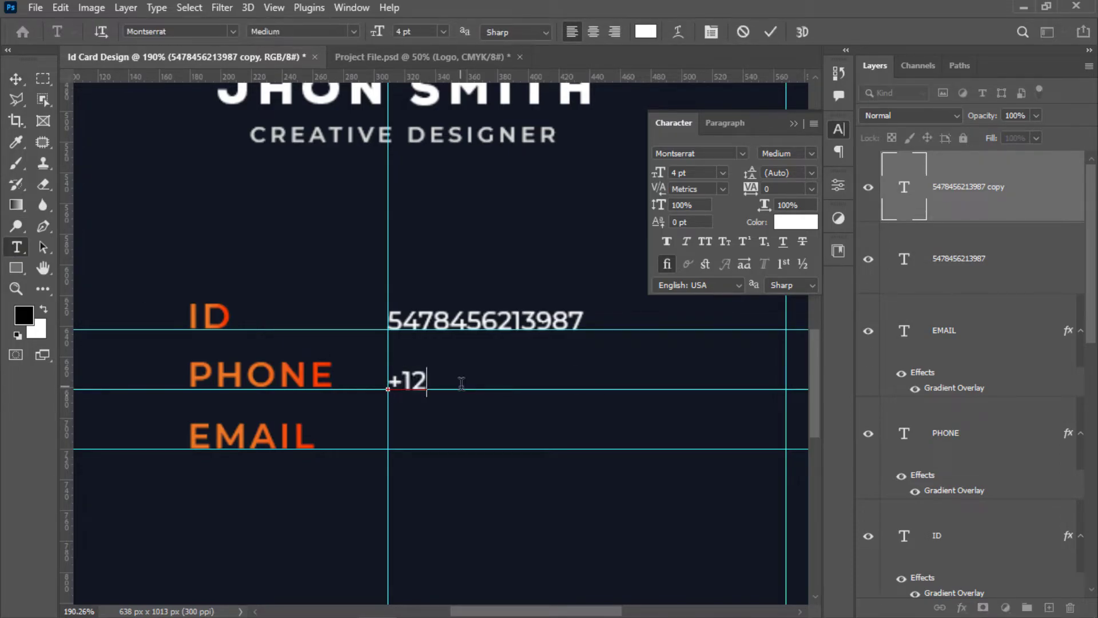
pyautogui.write('456')
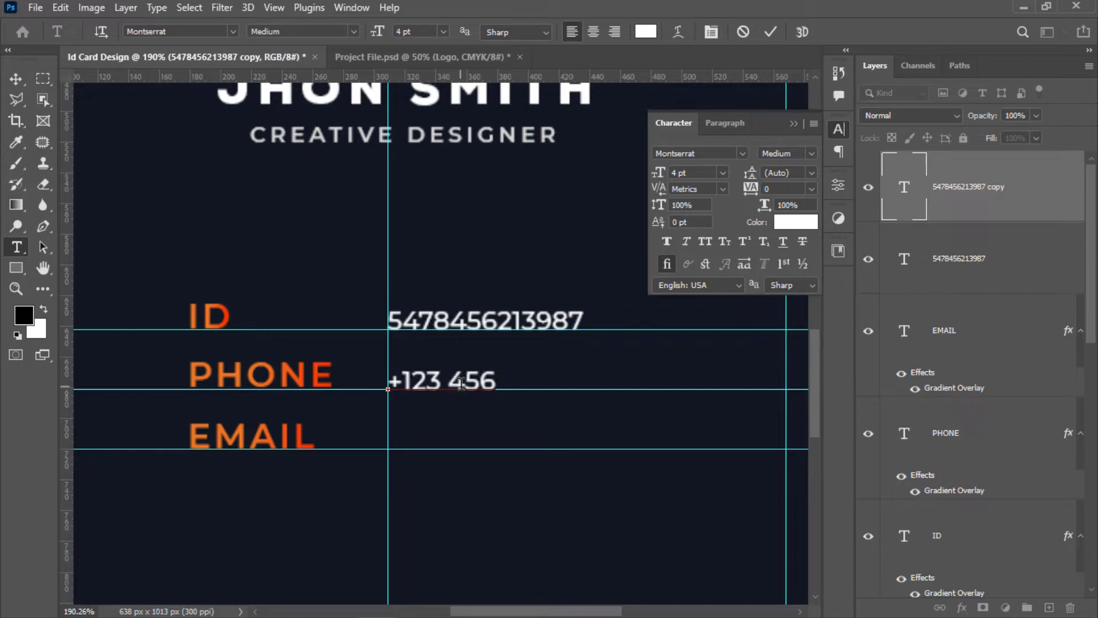
pyautogui.write(' 789')
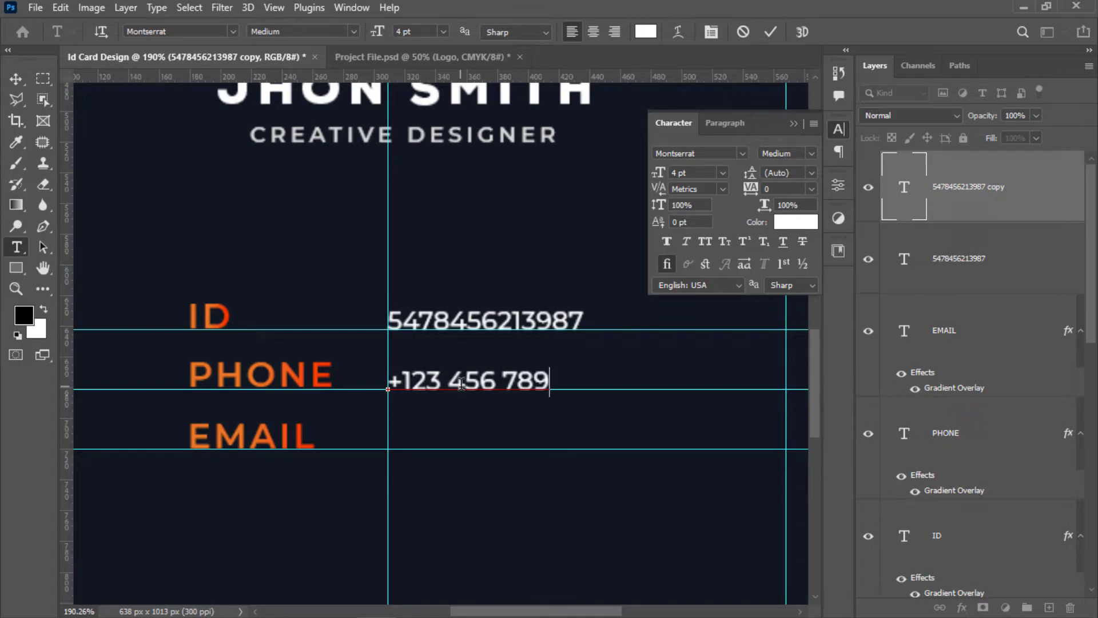
pyautogui.write('0')
pyautogui.click(16, 78)
pyautogui.hotkey('ctrl', 'Return')
# Step: Copy the phone line down to the EMAIL row and retype it as the sample e-mail address
pyautogui.press('v')
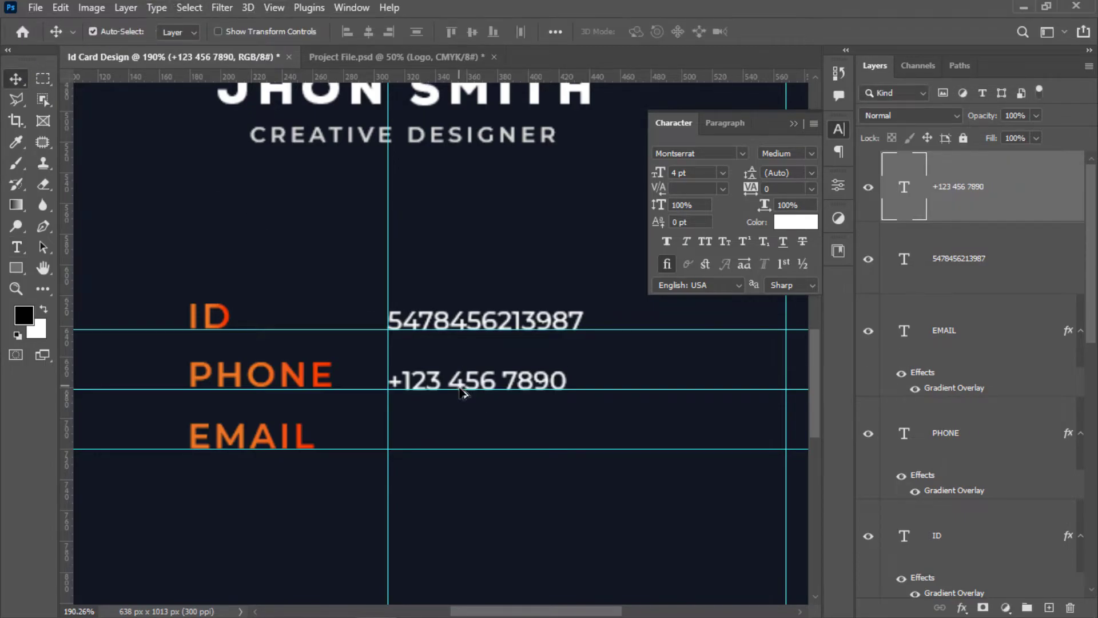
pyautogui.moveTo(463, 392); pyautogui.dragTo(464, 452)
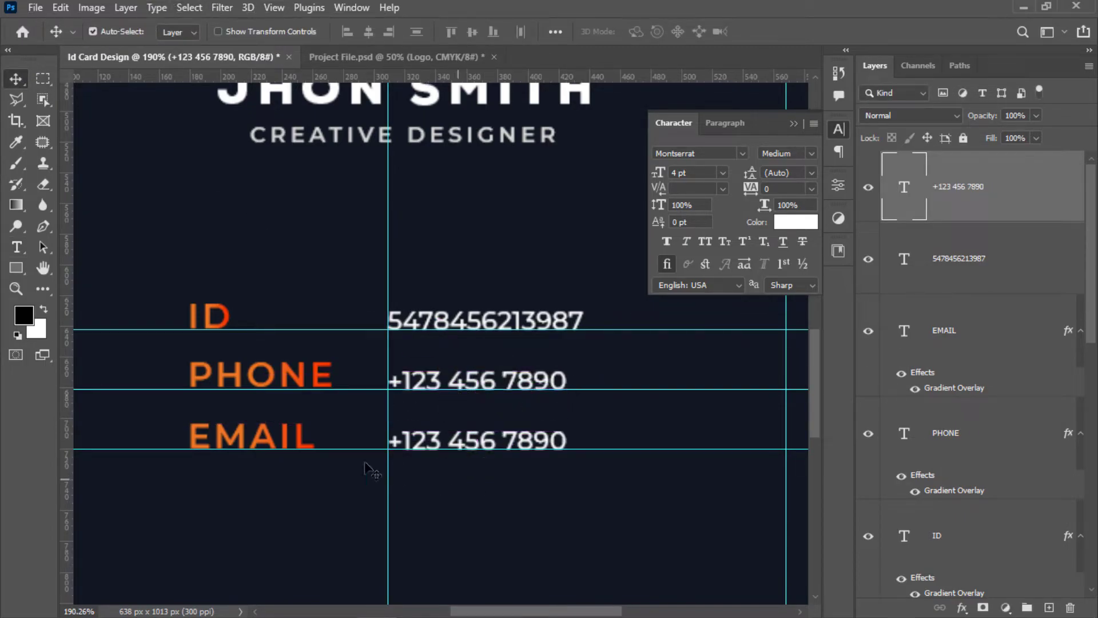
pyautogui.click(16, 247)
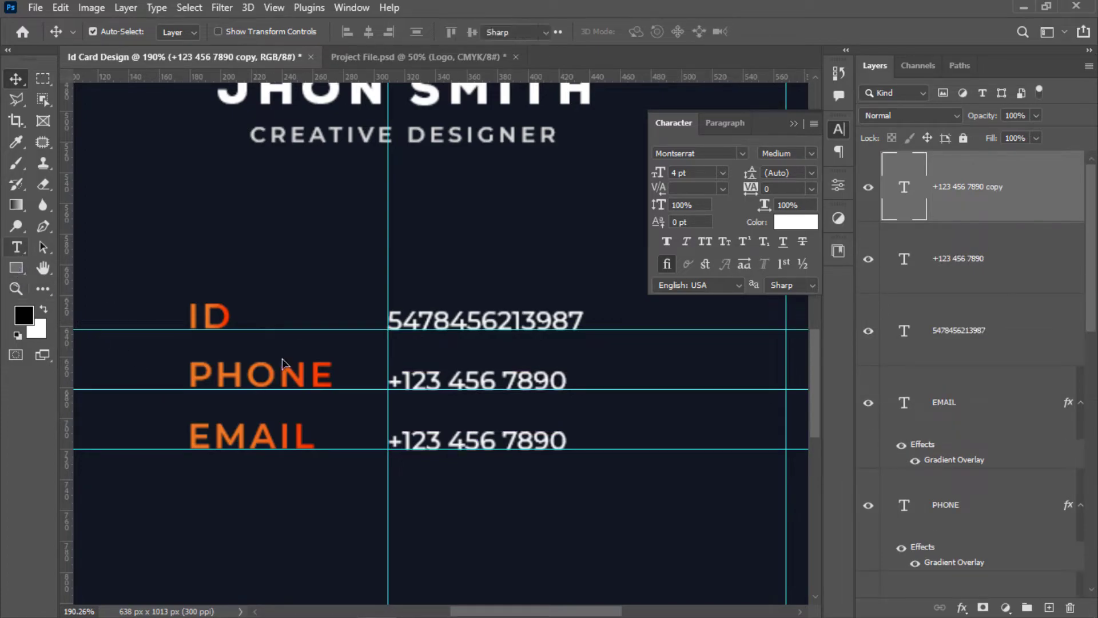
pyautogui.tripleClick(451, 446)
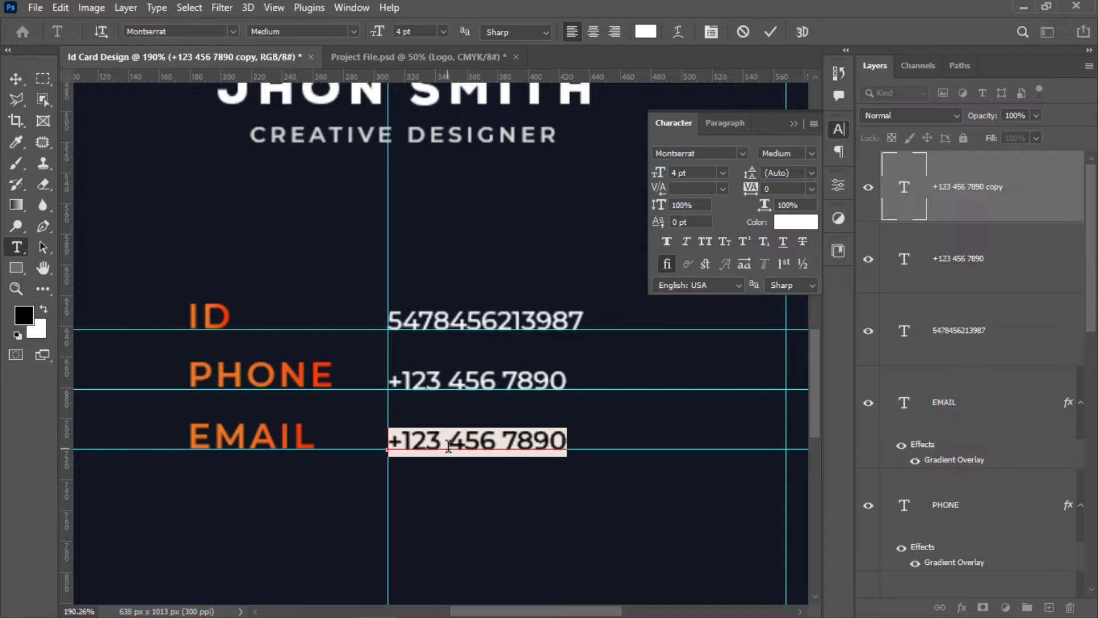
pyautogui.write('CO')
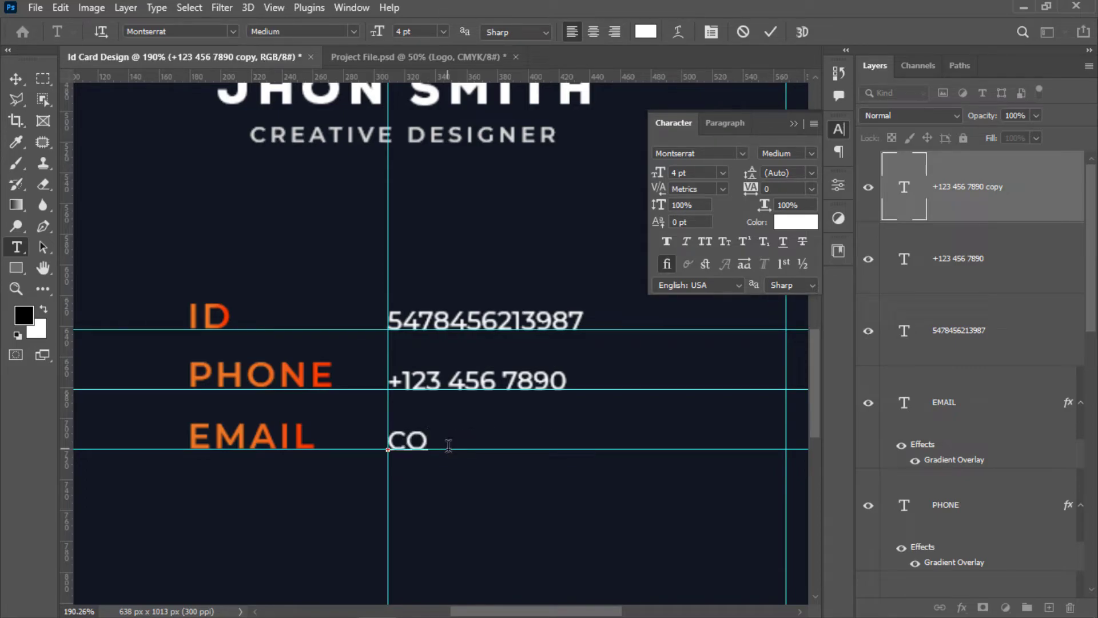
pyautogui.press('BackSpace')
pyautogui.press('BackSpace')
pyautogui.write('c')
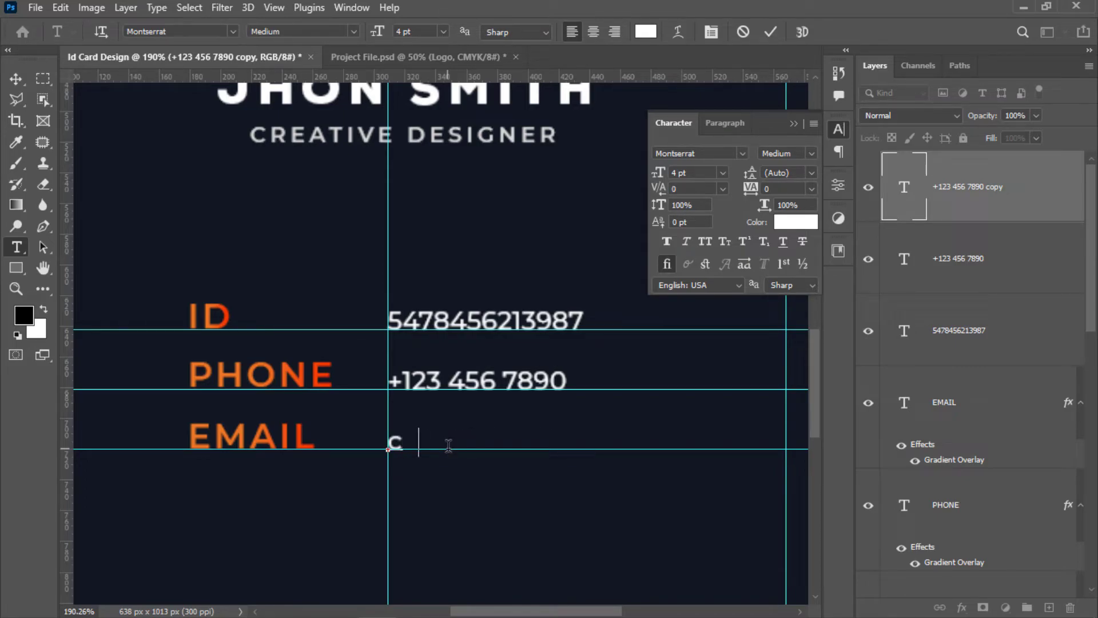
pyautogui.write('ompany')
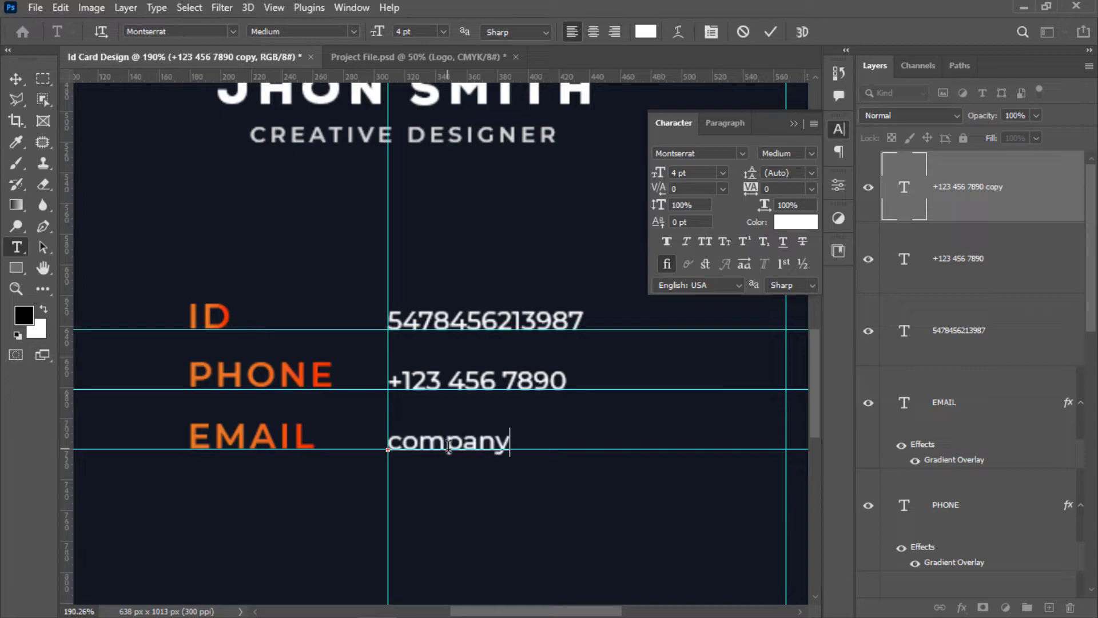
pyautogui.write('@')
pyautogui.press('BackSpace')
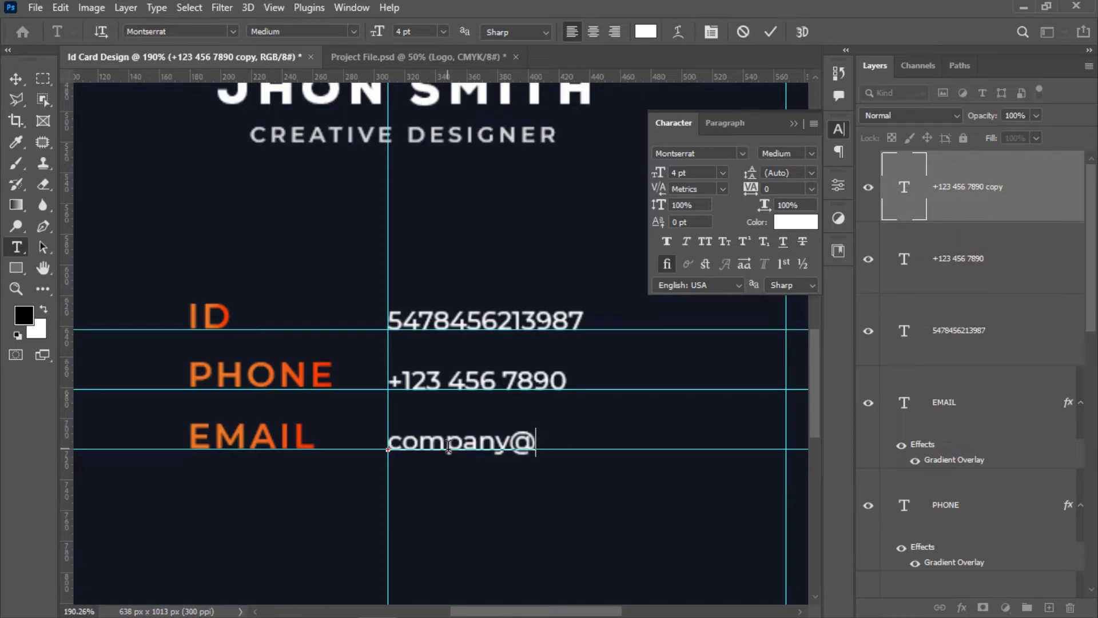
pyautogui.write('name.,c')
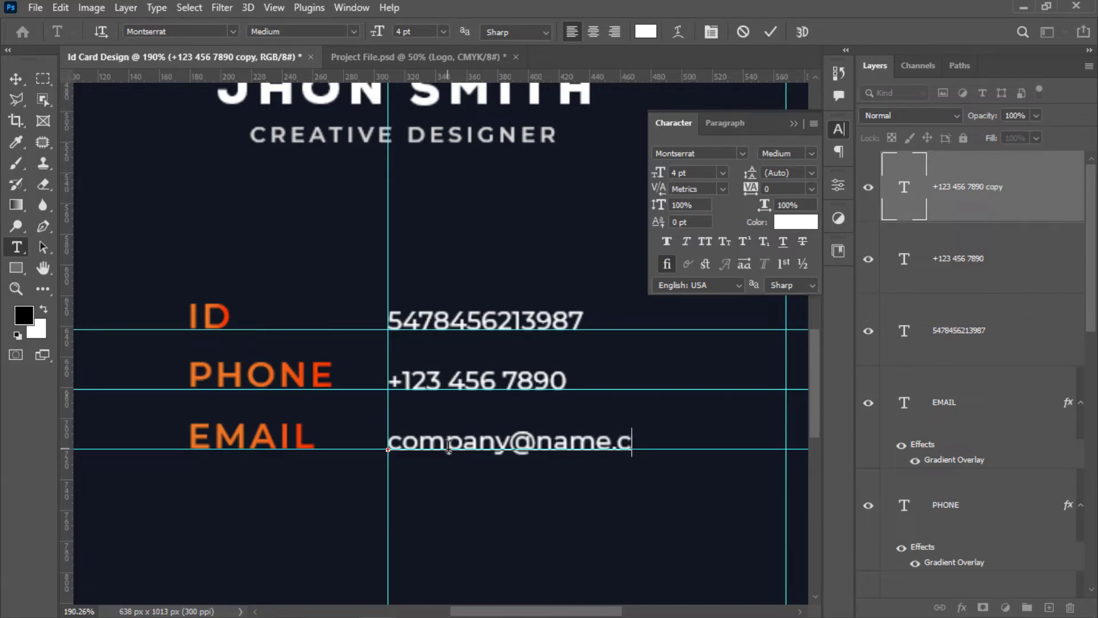
pyautogui.write('om')
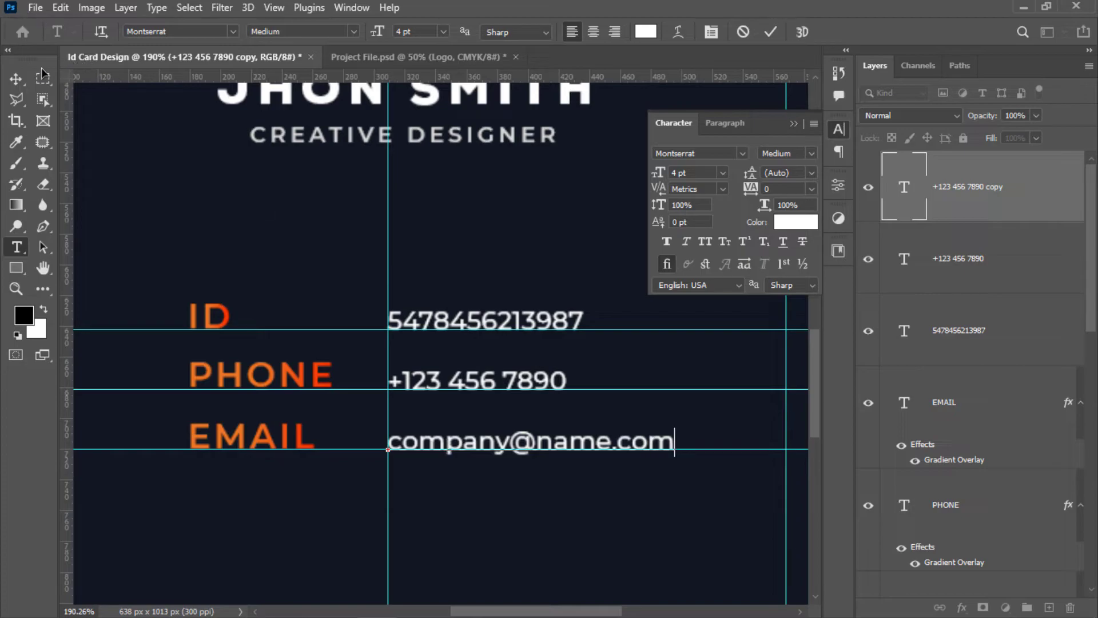
# Step: Commit the e-mail text, fit the card in view, and undo a Clear Guides attempt
pyautogui.click(17, 79)
pyautogui.hotkey('ctrl', '0')
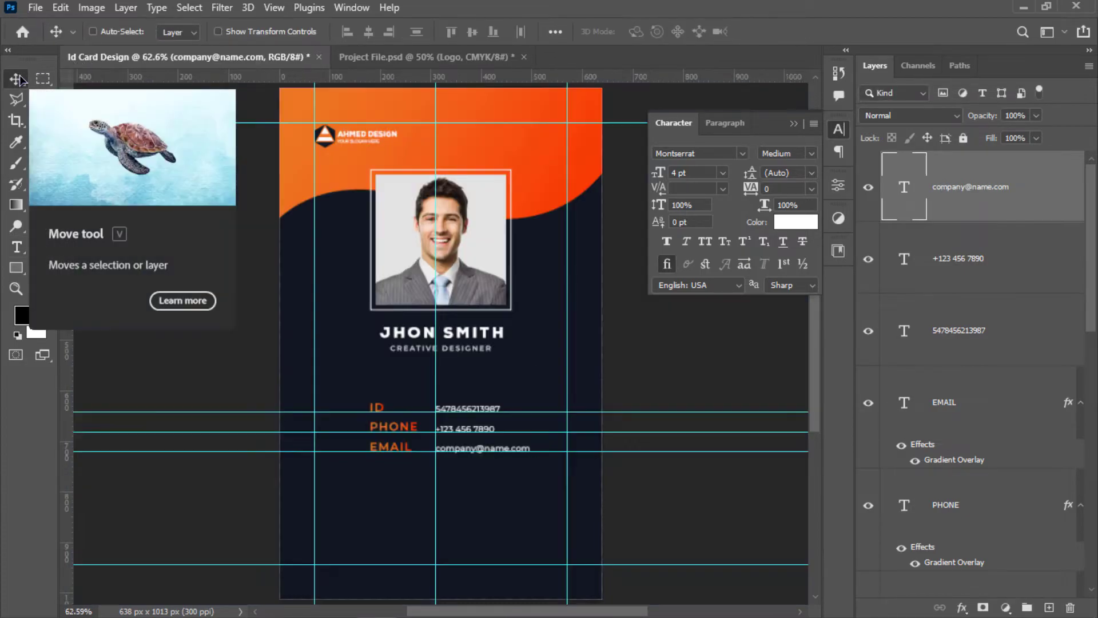
pyautogui.scroll(1, 595, 466)
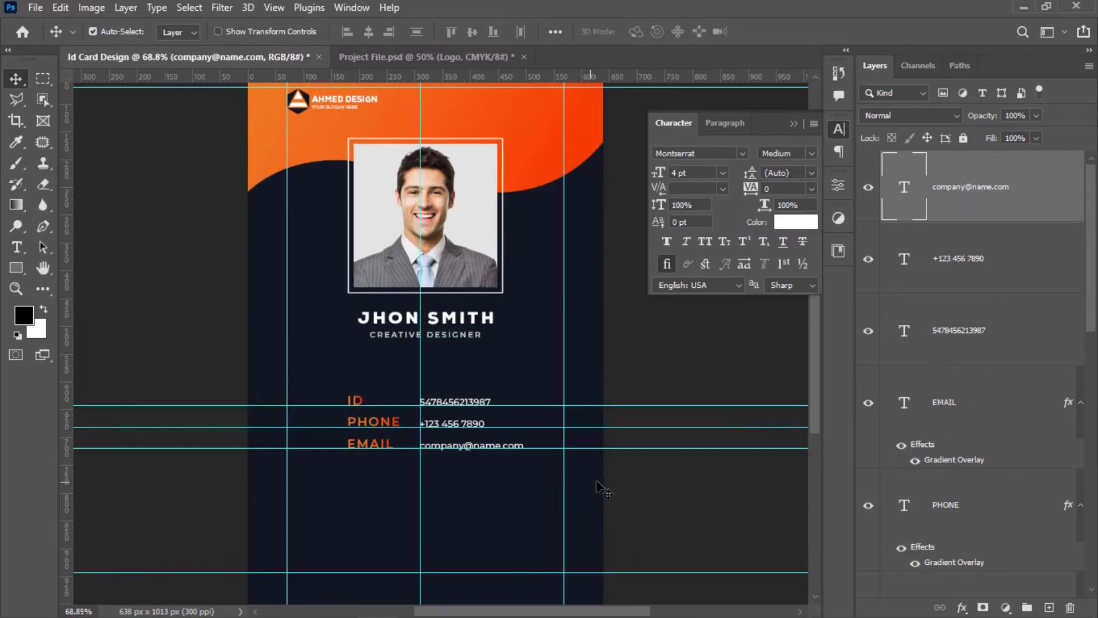
pyautogui.click(274, 7)
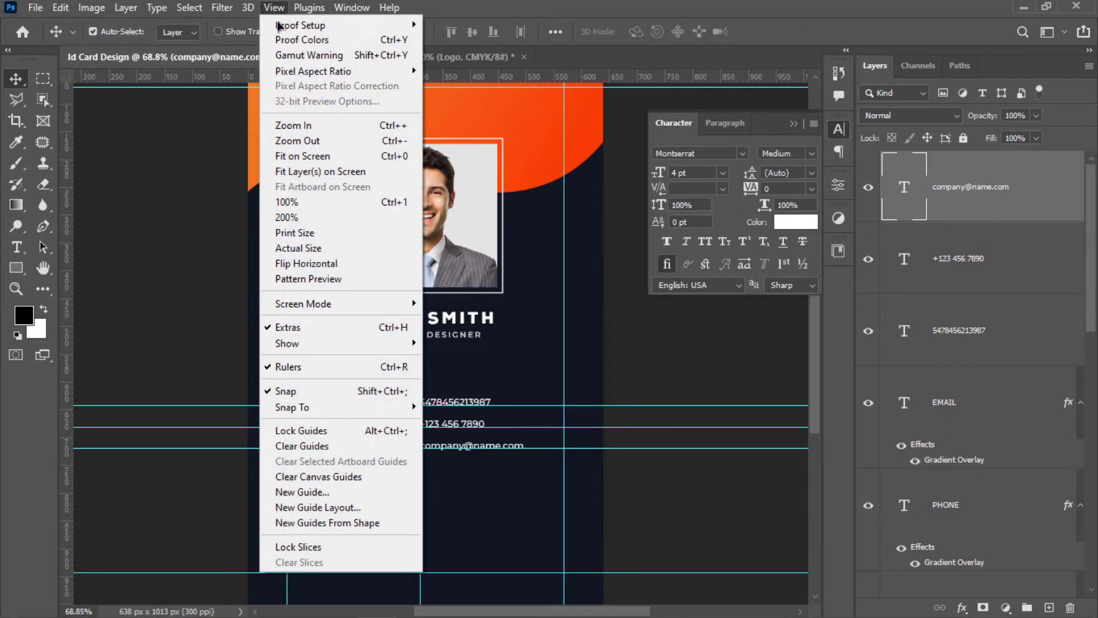
pyautogui.click(375, 449)
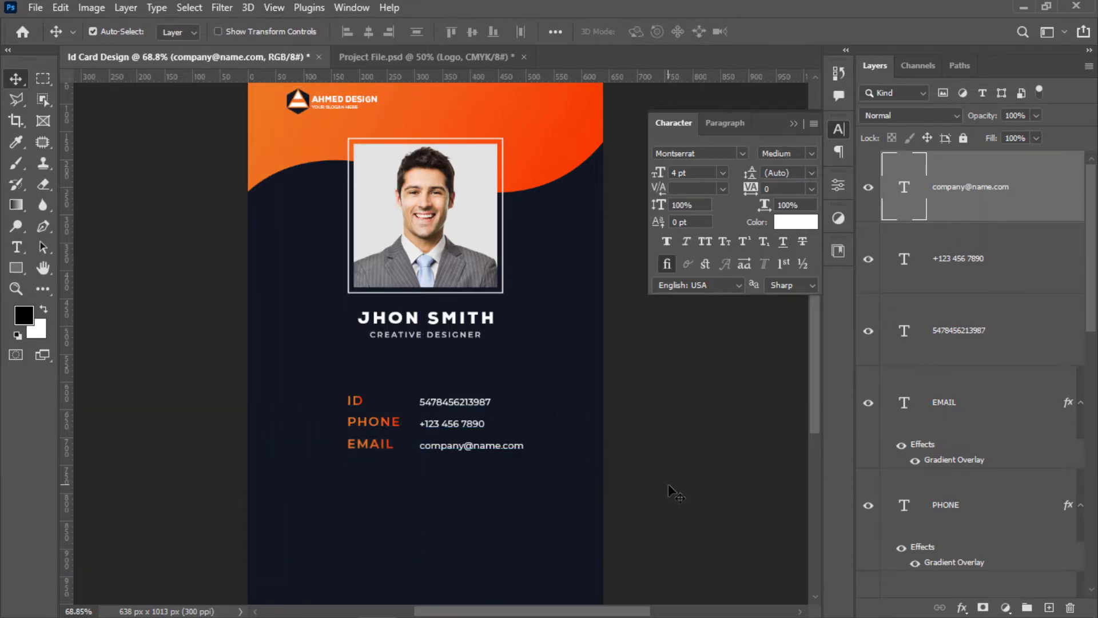
pyautogui.hotkey('ctrl', 'z')
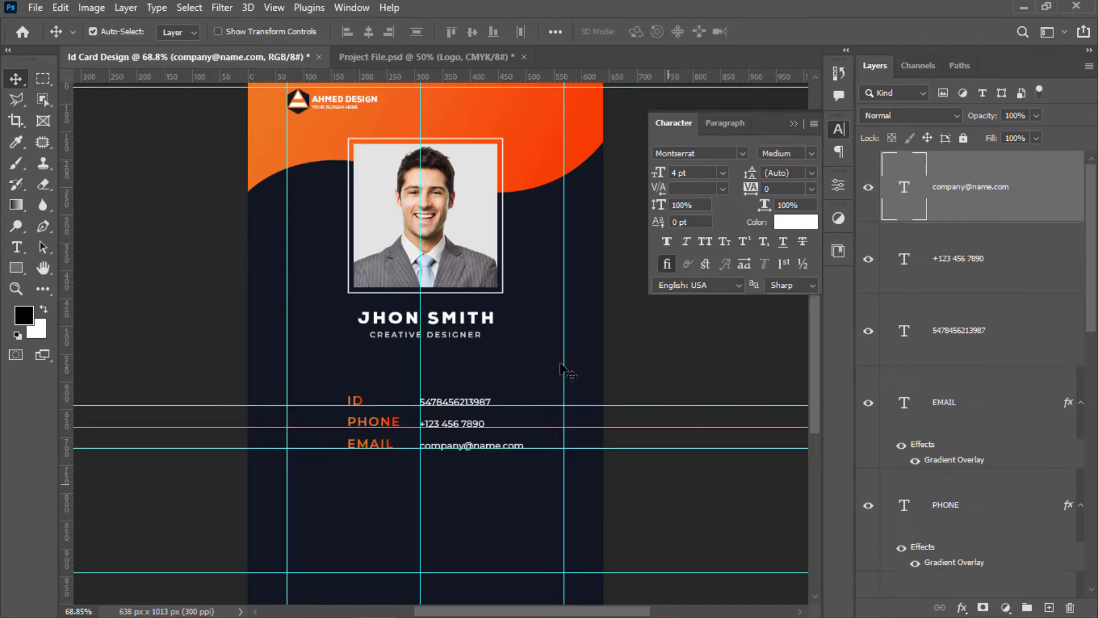
# Step: Drag the ID, PHONE and EMAIL row guides and the centre vertical guide off the canvas
pyautogui.moveTo(530, 406); pyautogui.dragTo(486, 51)
pyautogui.click(490, 431)
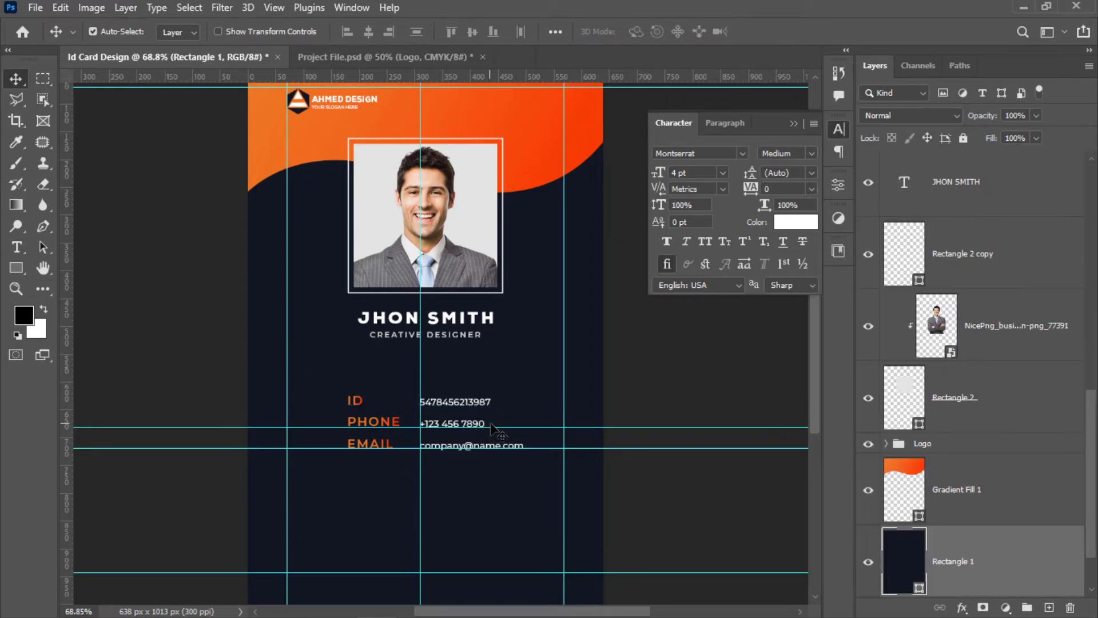
pyautogui.moveTo(497, 428); pyautogui.dragTo(518, 37)
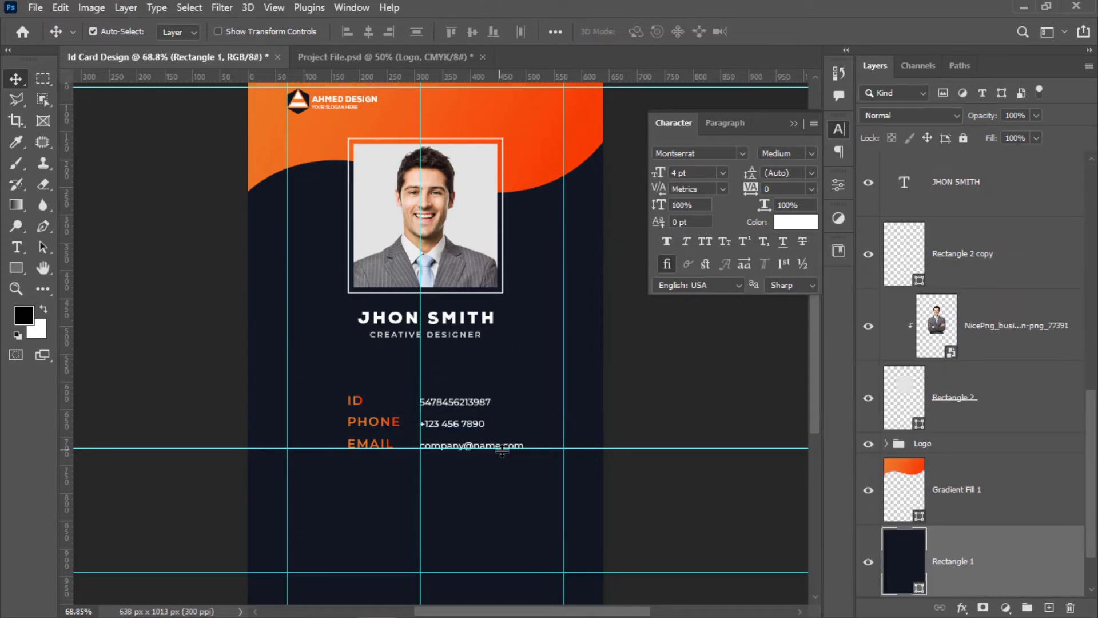
pyautogui.moveTo(502, 450); pyautogui.dragTo(501, 26)
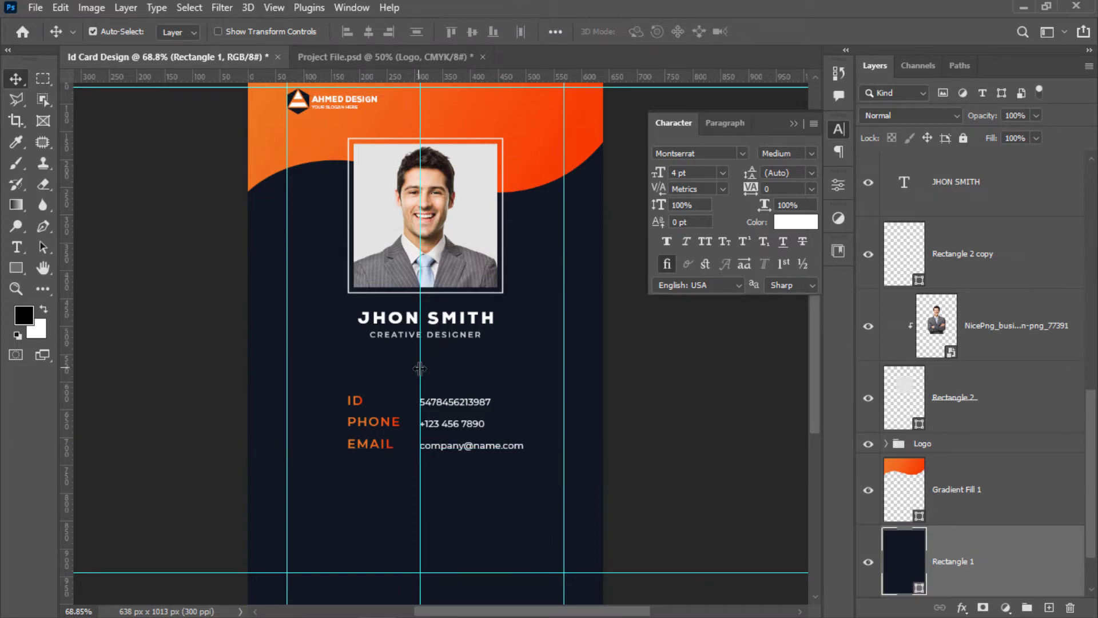
pyautogui.moveTo(420, 368); pyautogui.dragTo(65, 257)
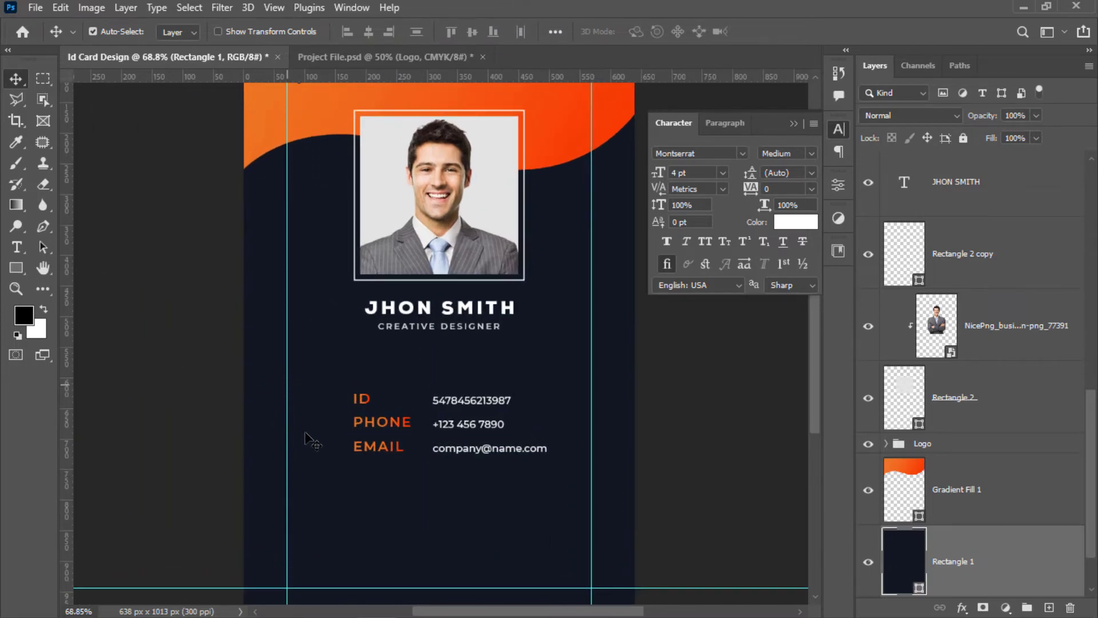
pyautogui.scroll(2, 312, 441)
pyautogui.scroll(2, 368, 464)
pyautogui.scroll(-2, 366, 400)
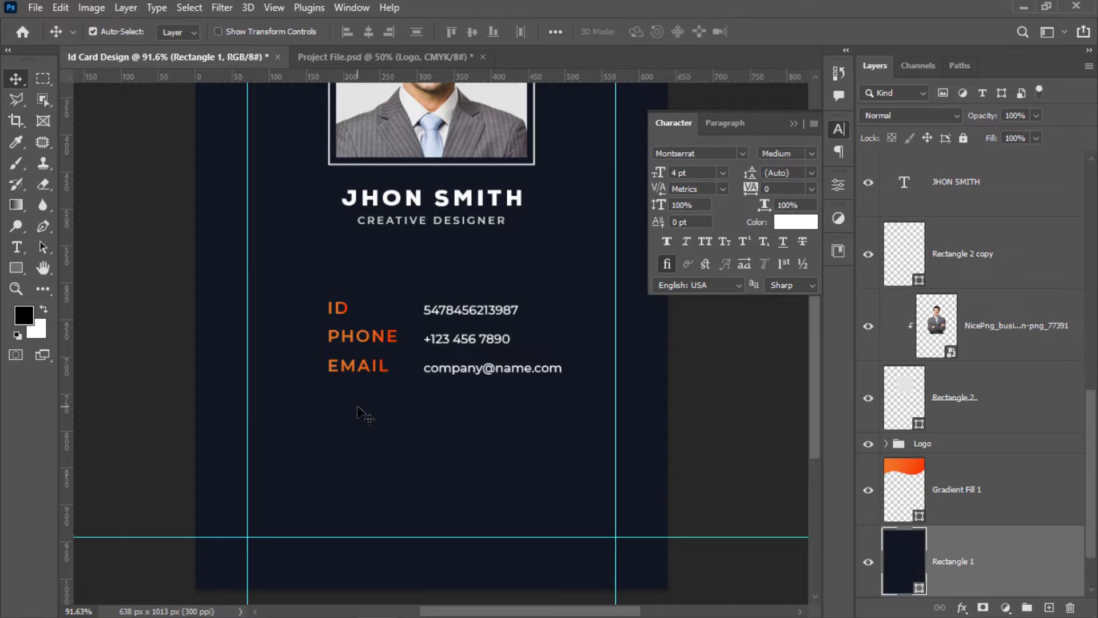
# Step: Paste the social media icons, shrink them below the email line, and centre them horizontally
pyautogui.hotkey('ctrl', 'v')
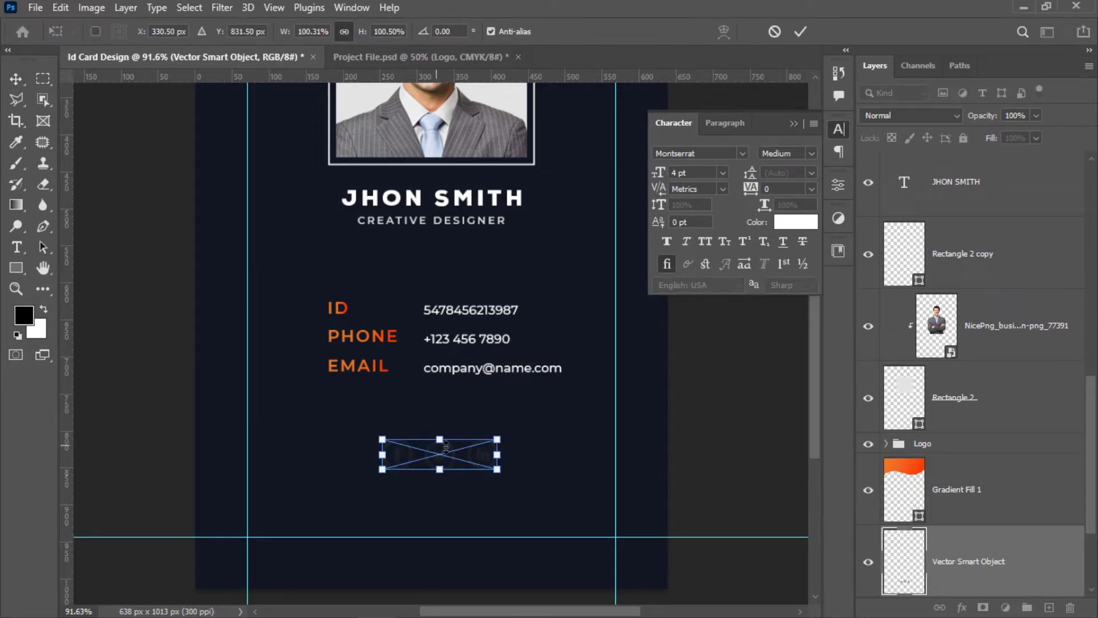
pyautogui.moveTo(448, 467)
pyautogui.mouseDown()
pyautogui.moveTo(433, 443)
pyautogui.moveTo(471, 436)
pyautogui.mouseUp()
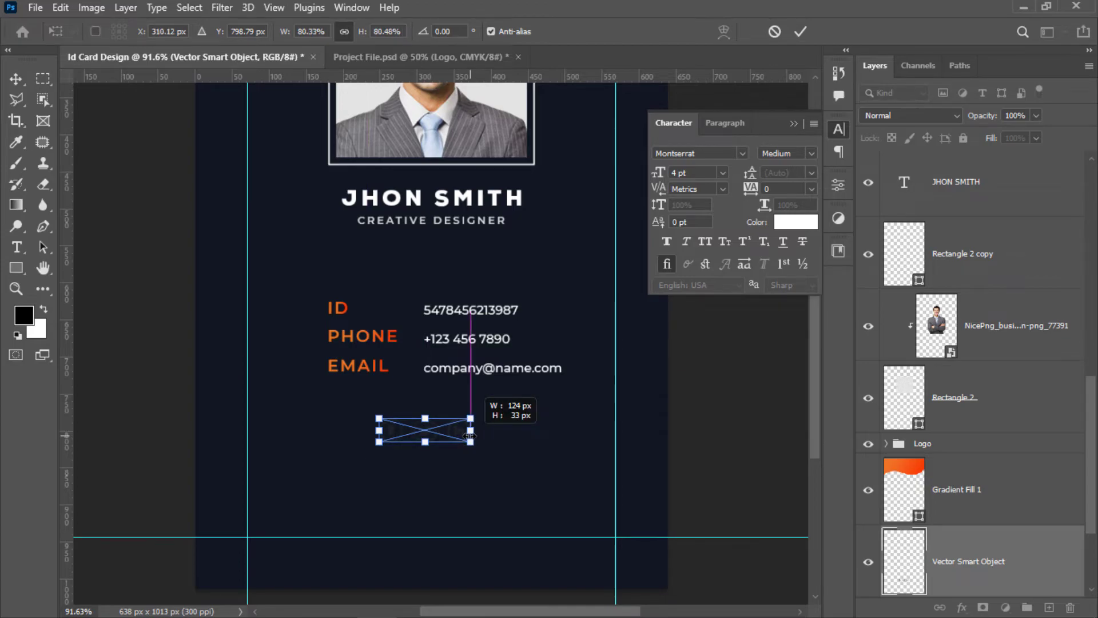
pyautogui.press('Return')
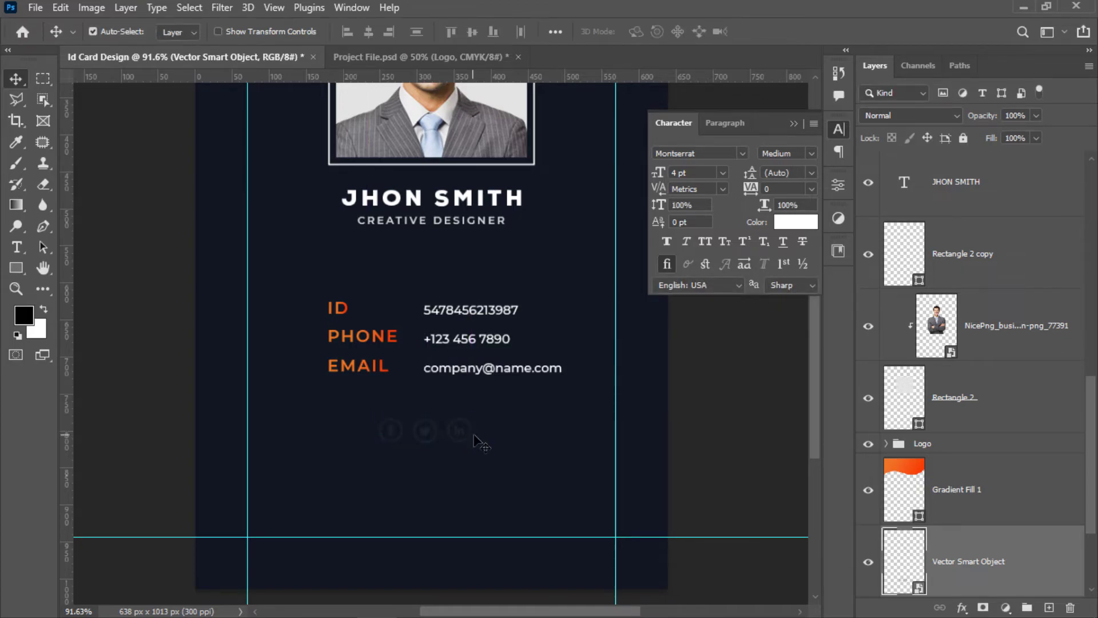
pyautogui.hotkey('ctrl', 'a')
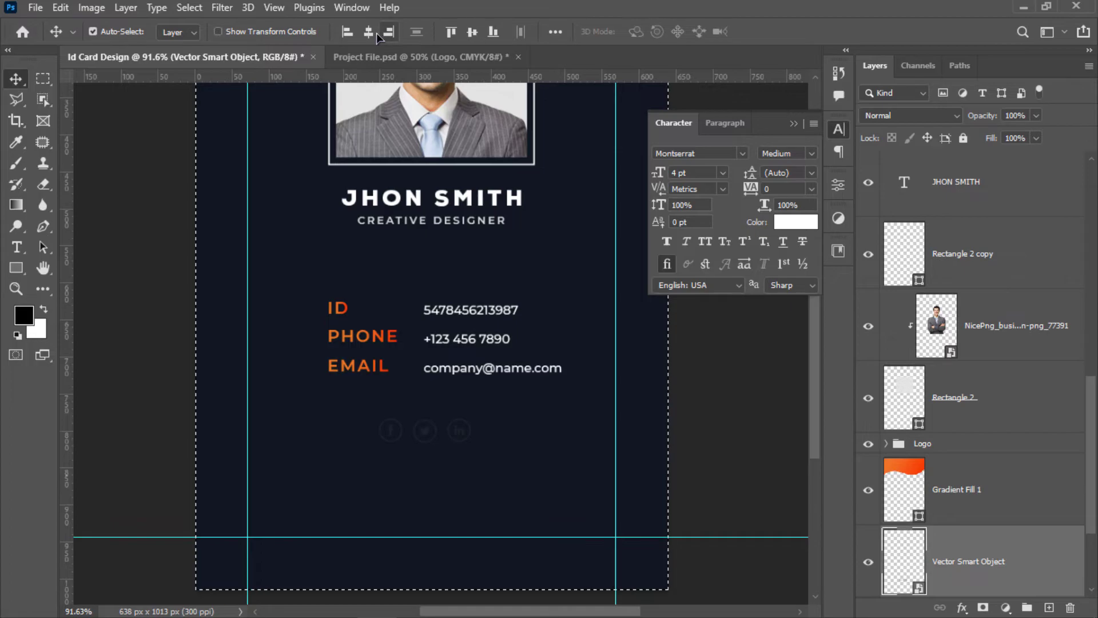
pyautogui.click(368, 31)
pyautogui.hotkey('ctrl', 'd')
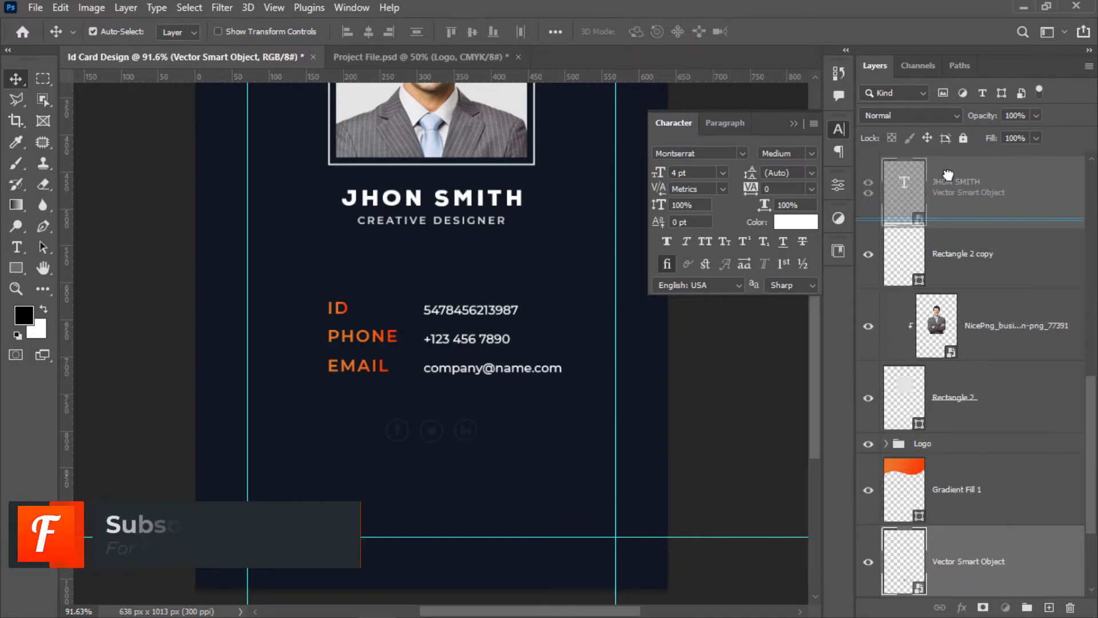
# Step: Move the icons layer to the top and give it a white (ffffff) Color Overlay
pyautogui.moveTo(995, 536); pyautogui.dragTo(960, 189)
pyautogui.rightClick(960, 189)
pyautogui.click(789, 23)
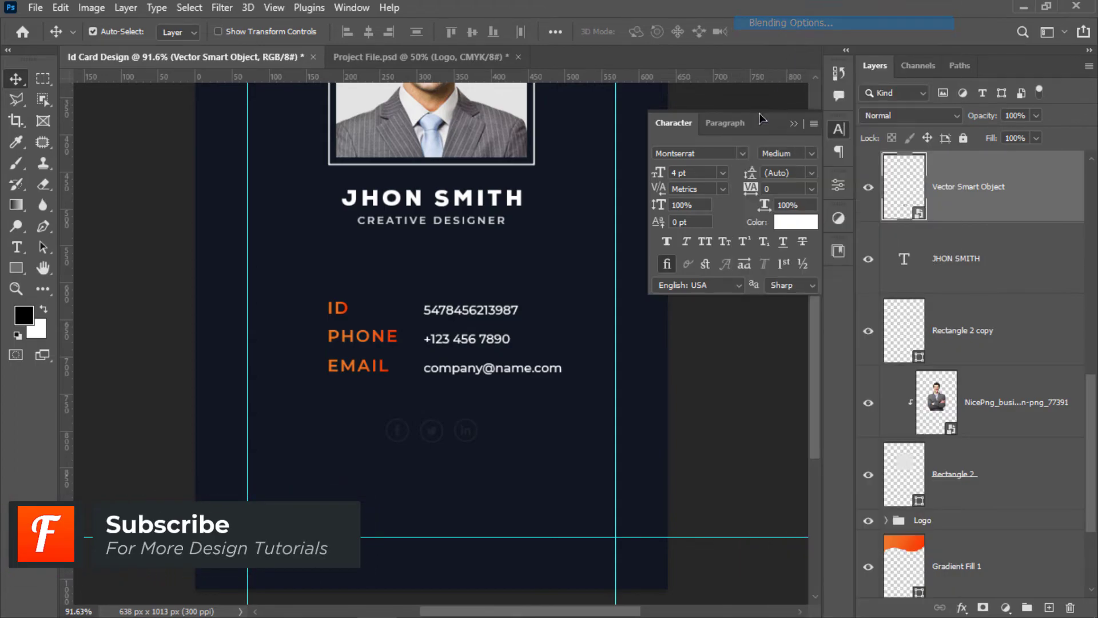
pyautogui.click(504, 338)
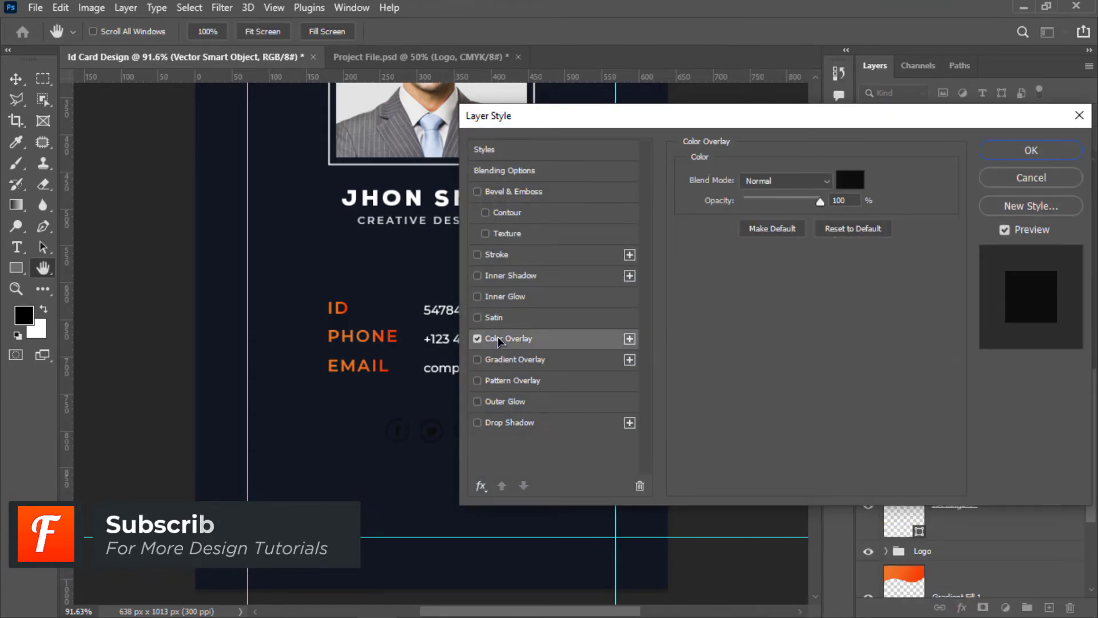
pyautogui.click(849, 180)
pyautogui.write('ffffff')
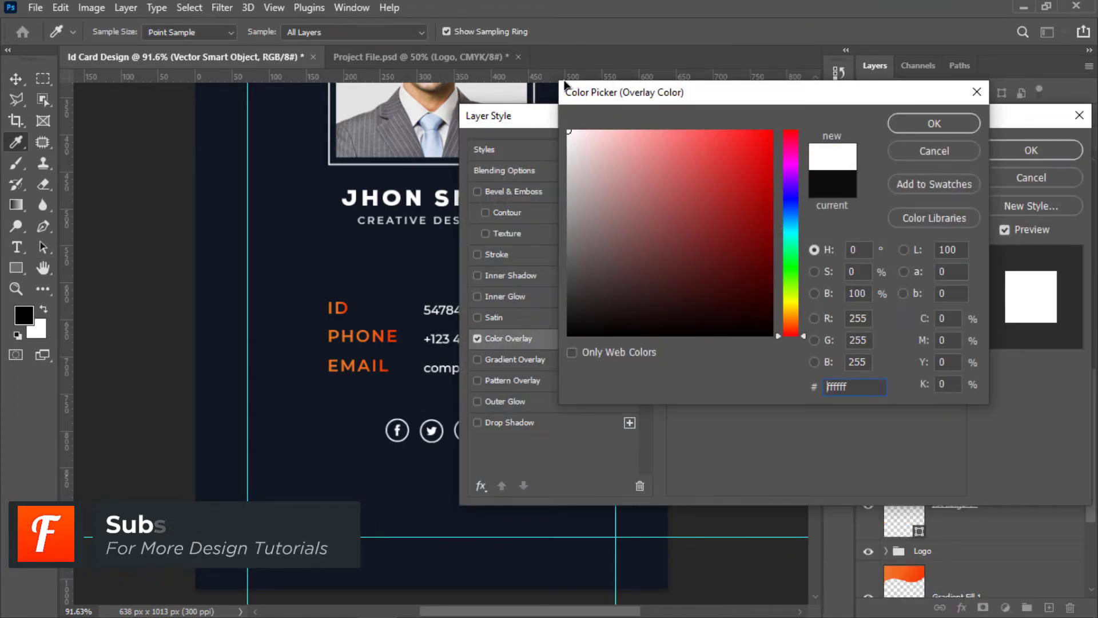
pyautogui.press('Return')
pyautogui.click(1031, 150)
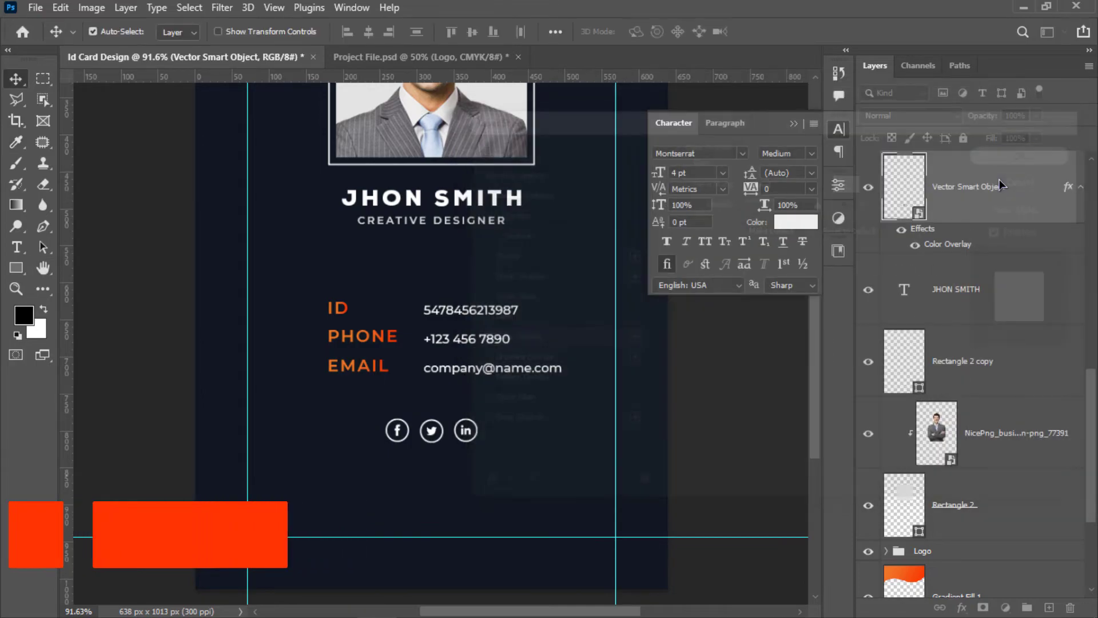
pyautogui.scroll(1, 427, 369)
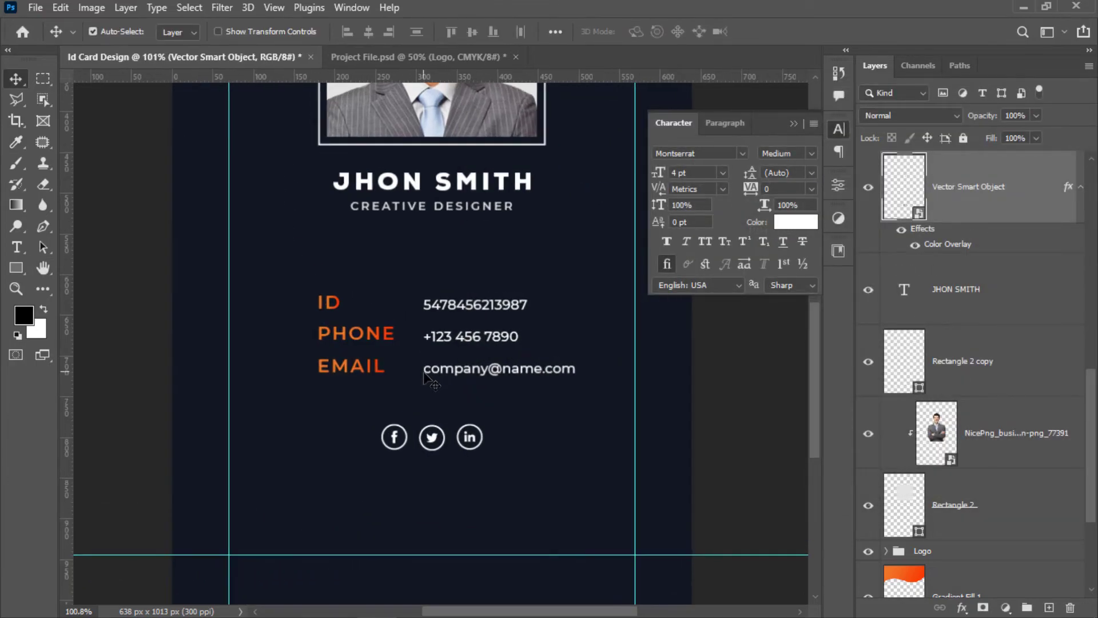
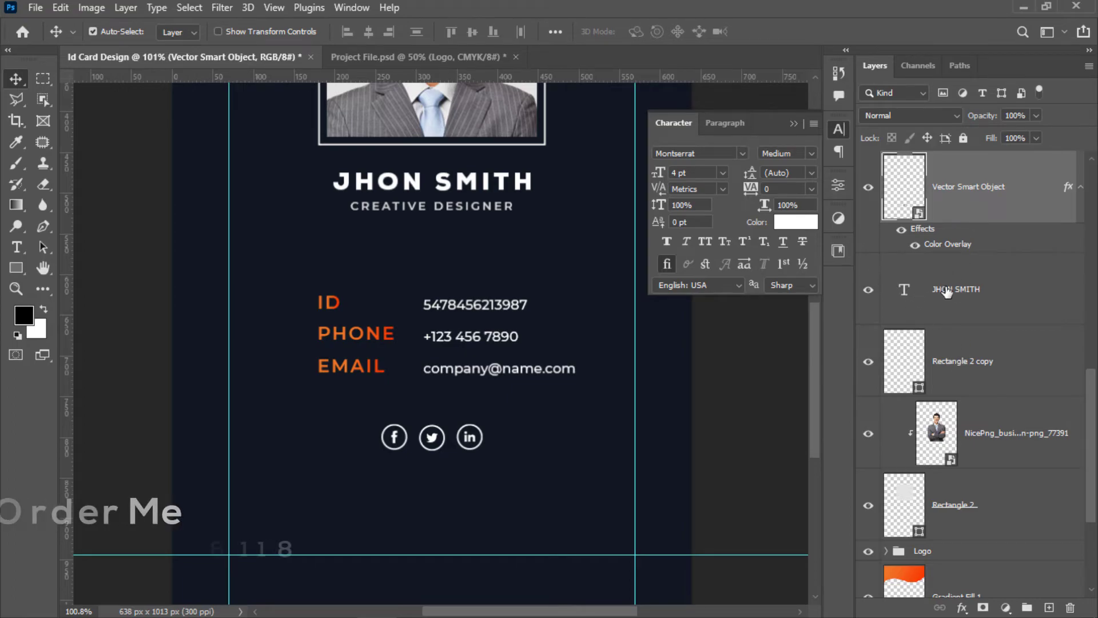
# Step: Move the JHON SMITH layer up the stack, above CREATIVE DESIGNER
pyautogui.click(917, 297)
pyautogui.scroll(-3, 953, 482)
pyautogui.scroll(-1, 953, 483)
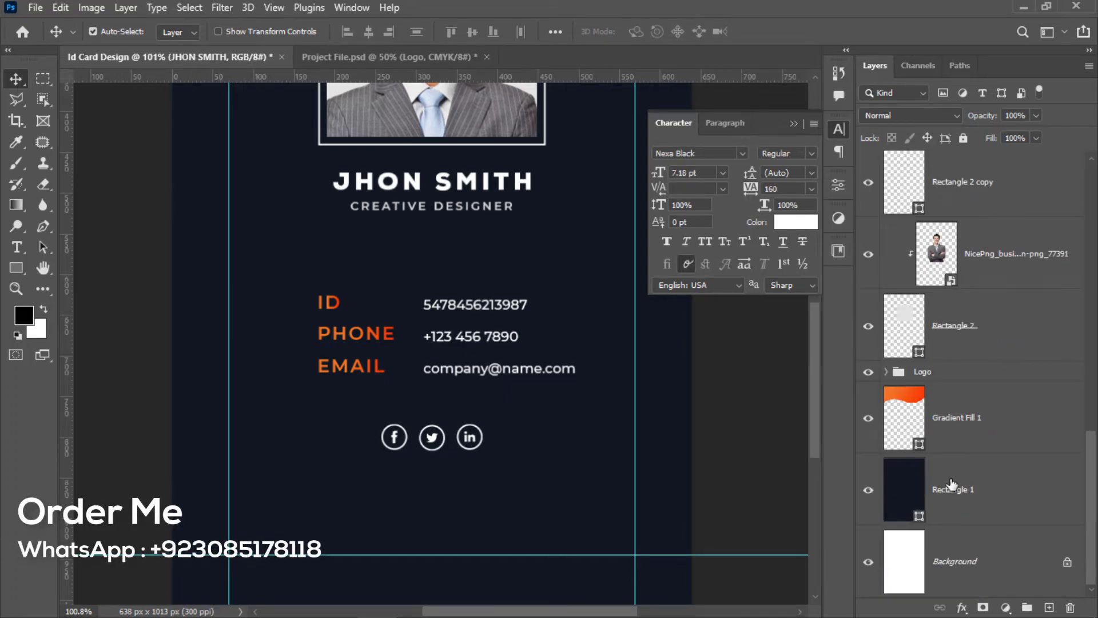
pyautogui.scroll(4, 965, 464)
pyautogui.scroll(4, 964, 463)
pyautogui.scroll(6, 964, 463)
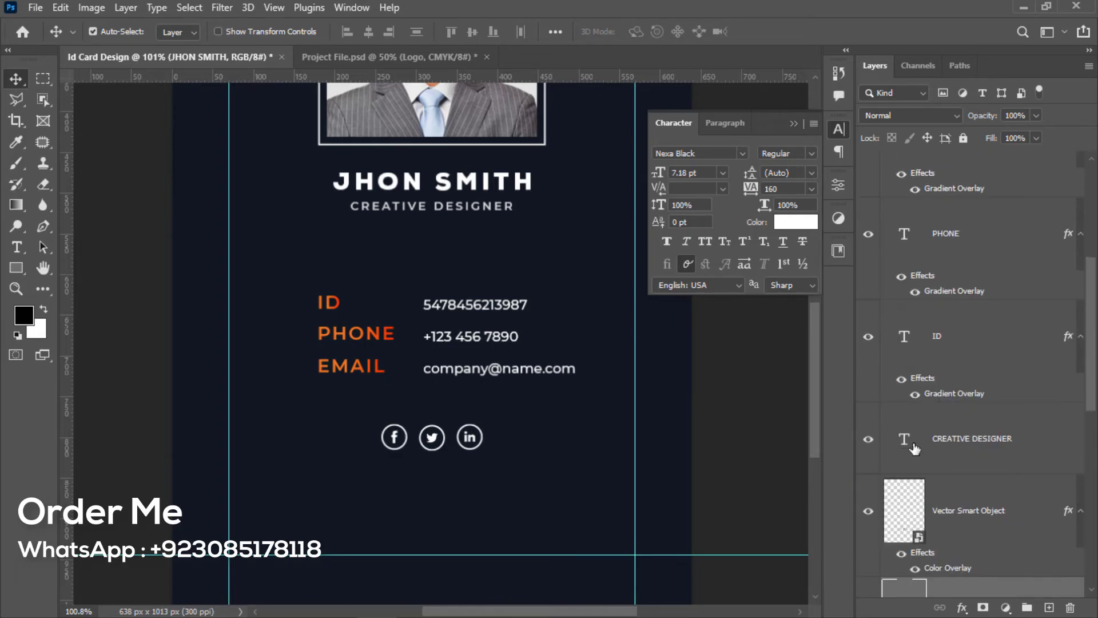
pyautogui.scroll(-4, 965, 463)
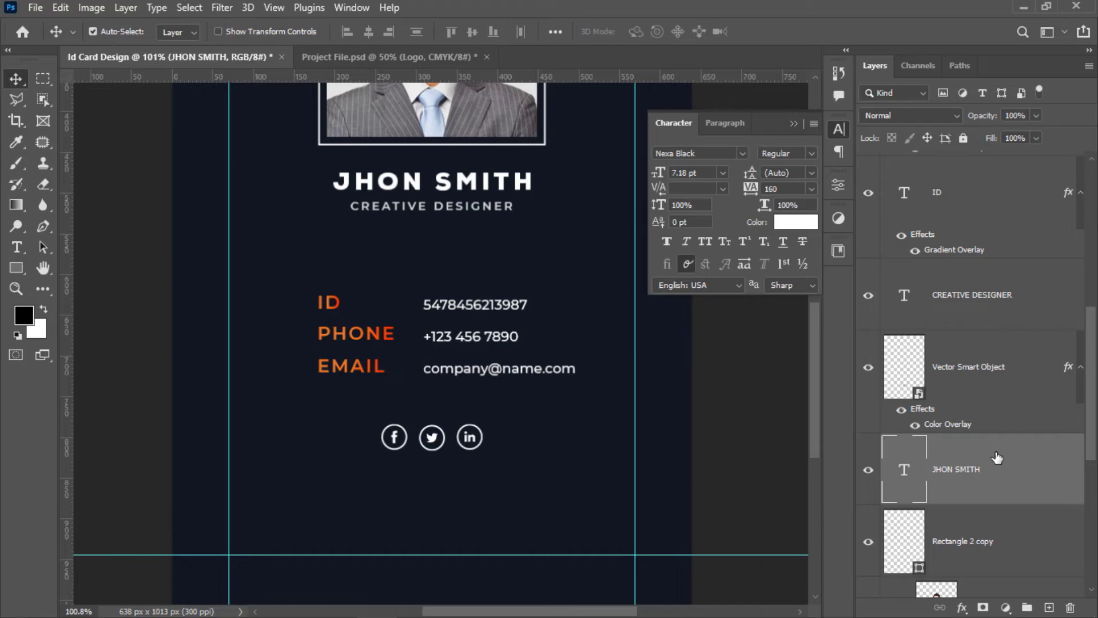
pyautogui.moveTo(996, 466); pyautogui.dragTo(983, 331)
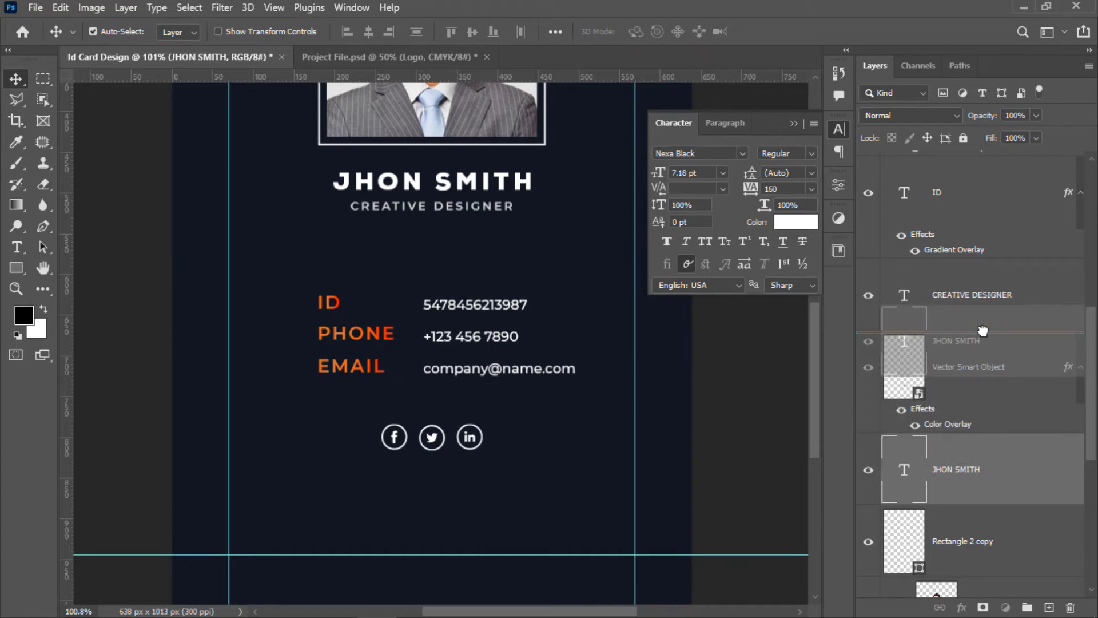
pyautogui.moveTo(984, 319); pyautogui.dragTo(980, 229)
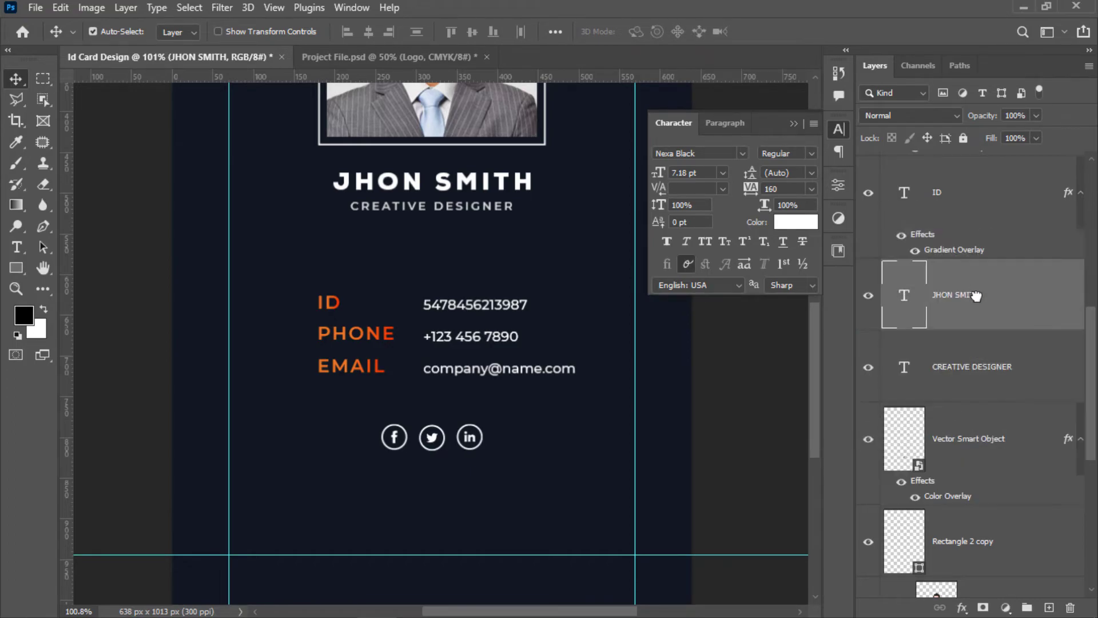
# Step: Select the name and contact text layers together and apply a transform
pyautogui.scroll(5, 975, 389)
pyautogui.scroll(2, 976, 389)
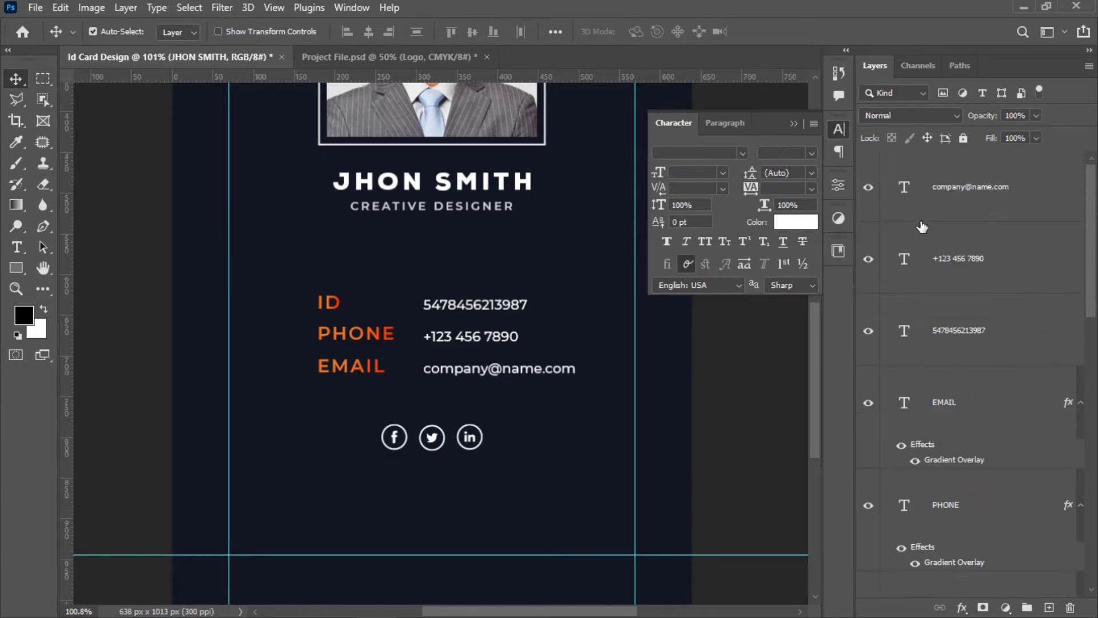
pyautogui.keyDown('shift'); pyautogui.click(980, 211); pyautogui.keyUp('shift')
pyautogui.hotkey('ctrl', 't')
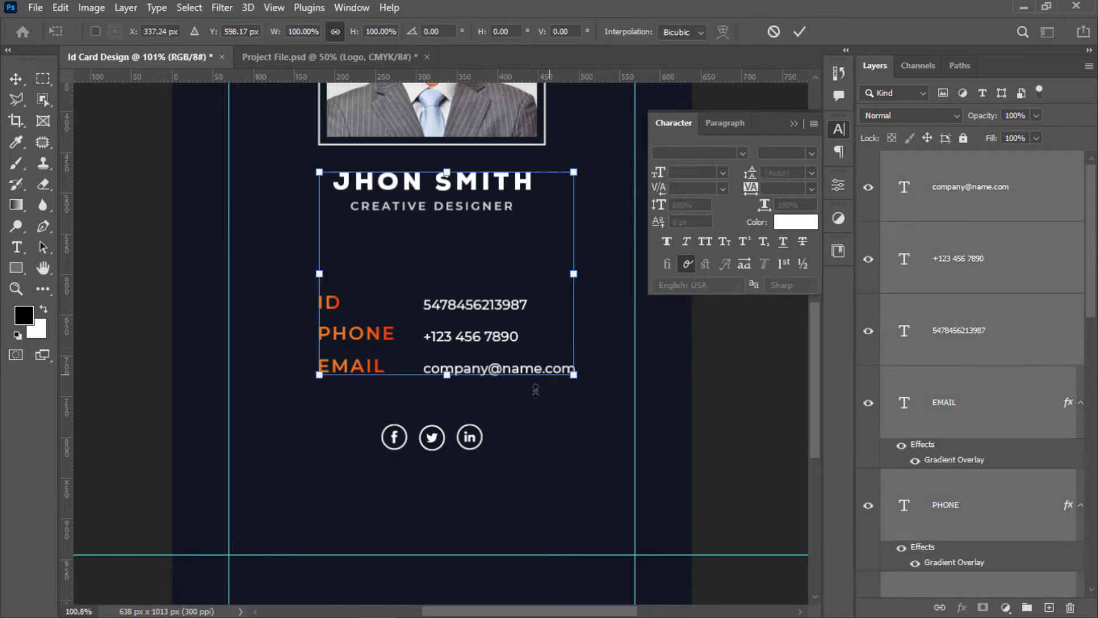
pyautogui.press('Return')
# Step: Raise the Vector Smart Object social icons layer, then select it with the contact details layers
pyautogui.scroll(-2, 935, 492)
pyautogui.scroll(-3, 936, 492)
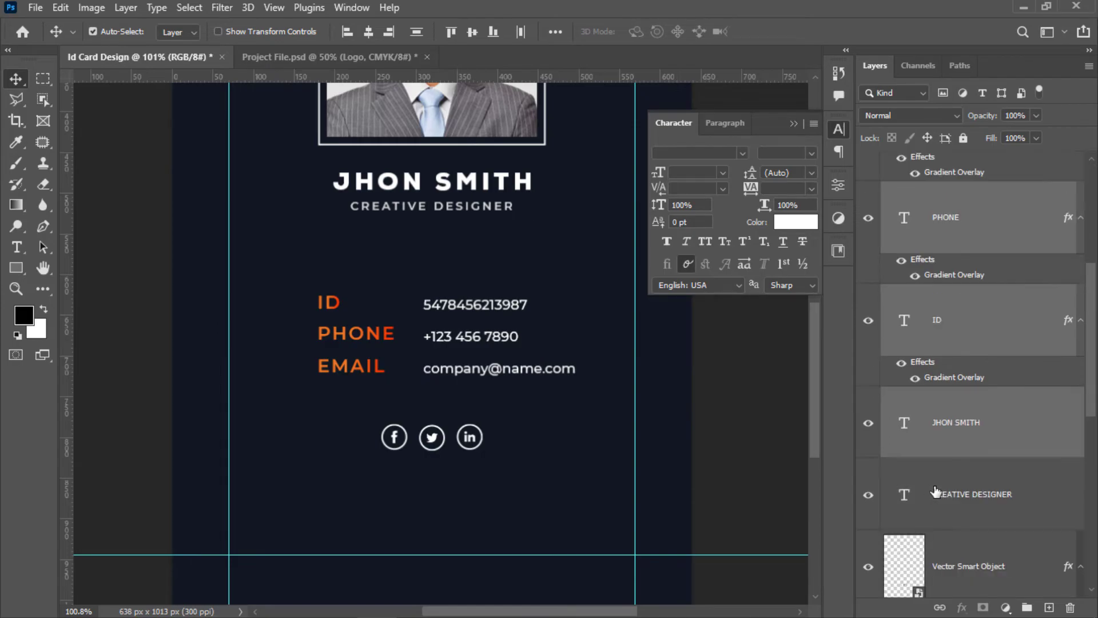
pyautogui.click(993, 558)
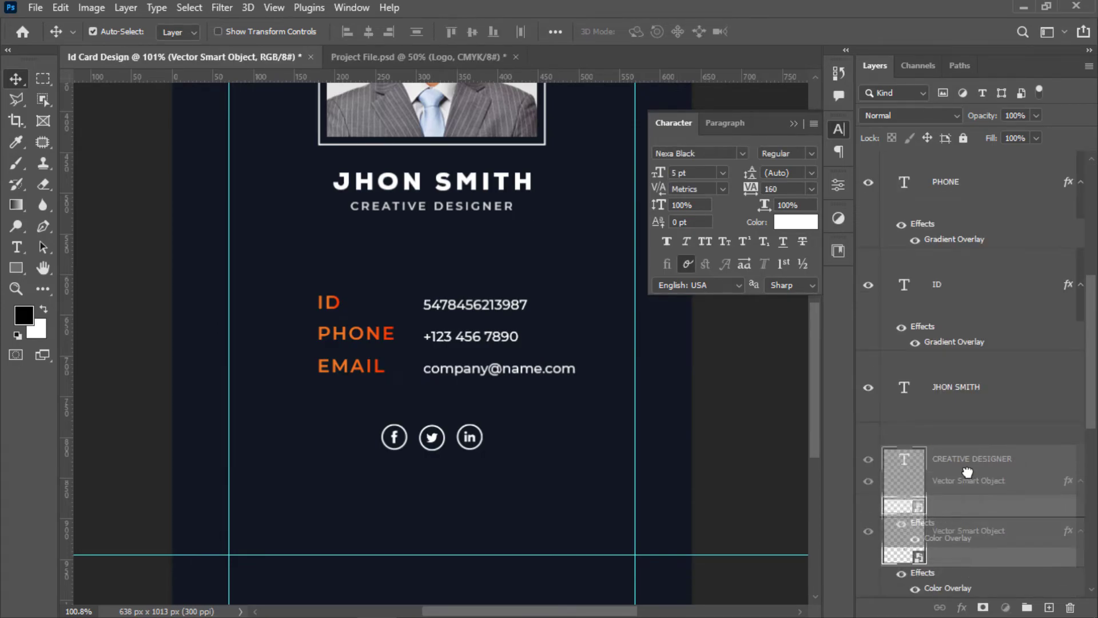
pyautogui.moveTo(986, 561); pyautogui.dragTo(961, 358)
pyautogui.scroll(5, 966, 394)
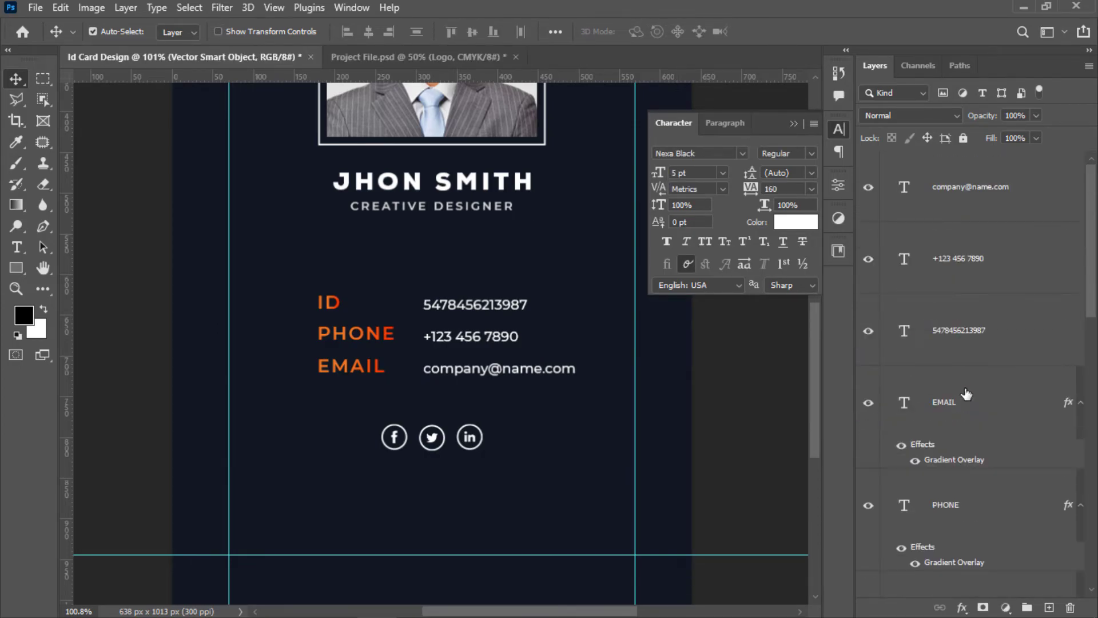
pyautogui.keyDown('shift'); pyautogui.click(973, 213); pyautogui.keyUp('shift')
# Step: Move the contact details and icons up about 70 px and scale them to ~106%
pyautogui.hotkey('ctrl', 't')
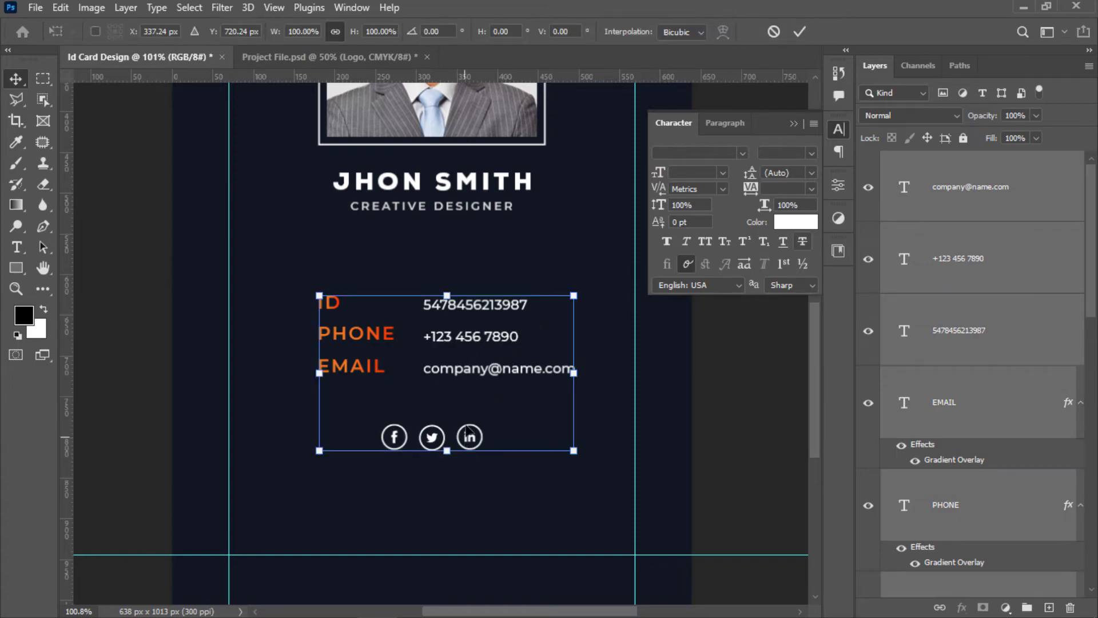
pyautogui.moveTo(480, 378); pyautogui.dragTo(479, 338)
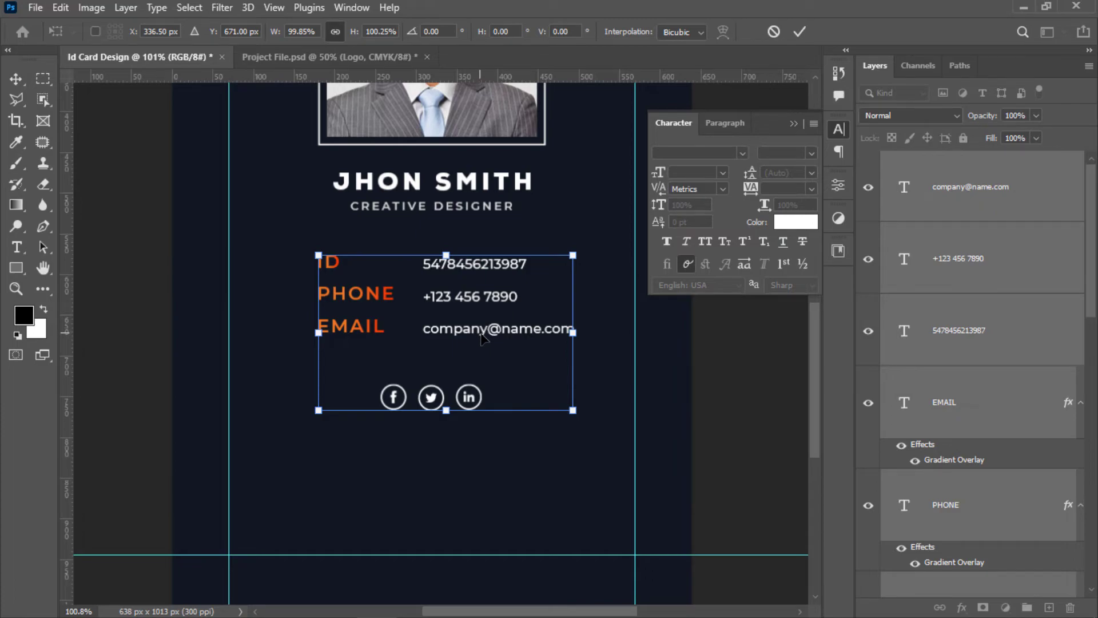
pyautogui.moveTo(574, 411); pyautogui.dragTo(582, 416)
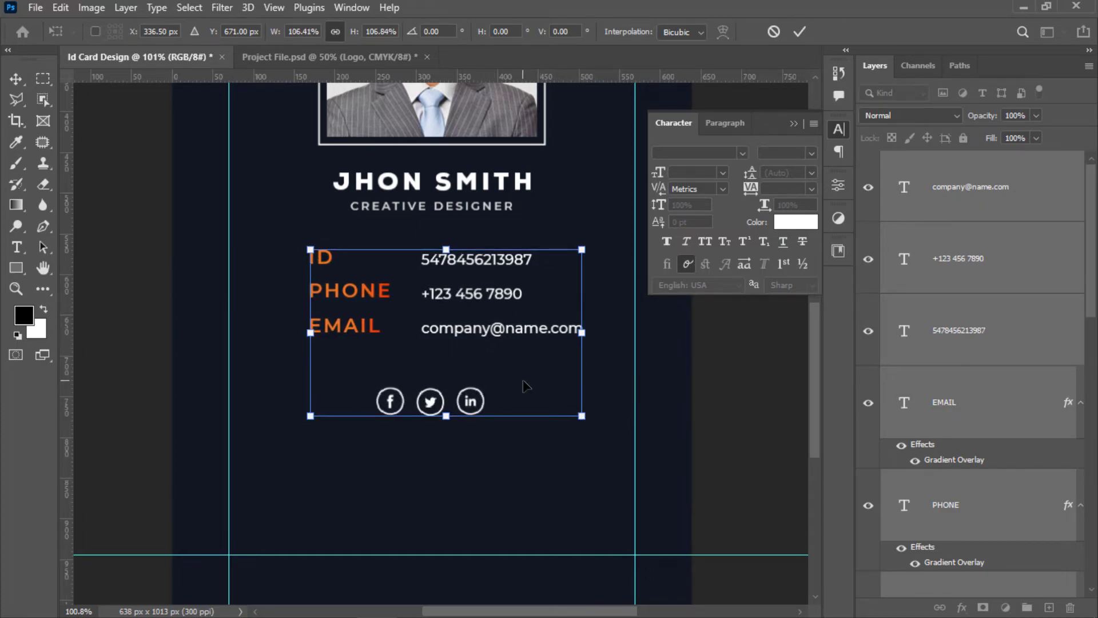
pyautogui.press('Return')
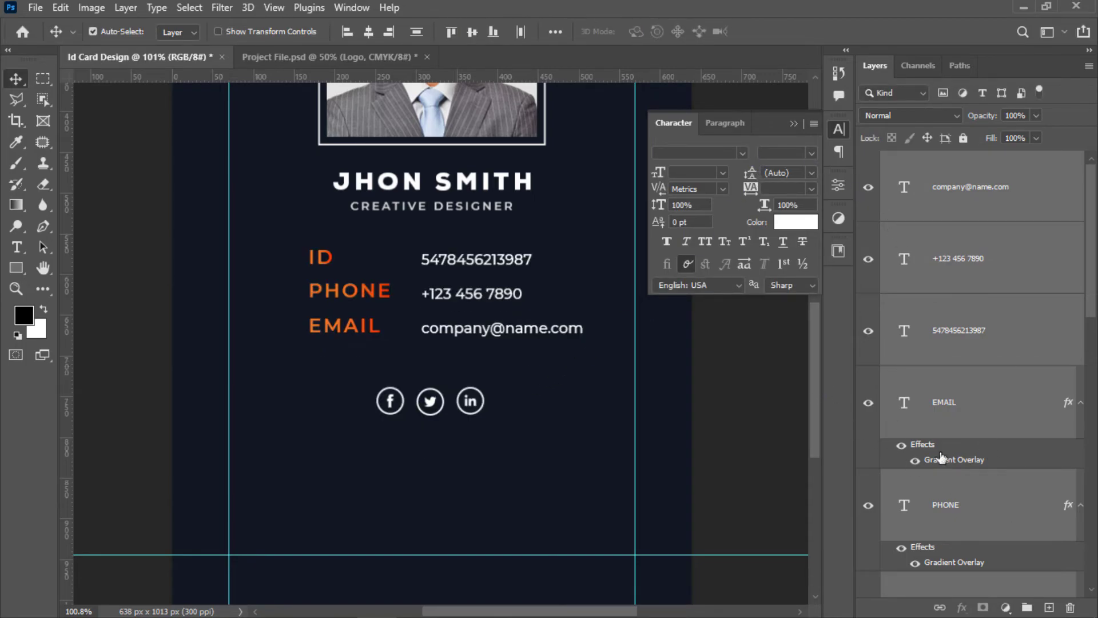
# Step: Group the contact layers as Group 1 and centre the group horizontally on the card
pyautogui.click(1027, 607)
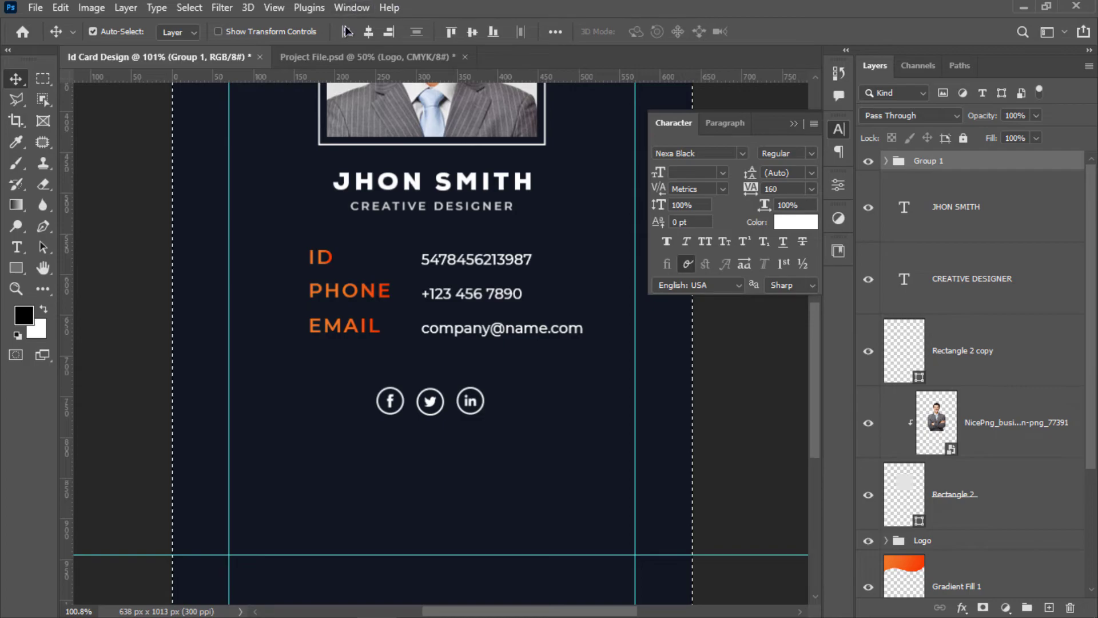
pyautogui.click(368, 31)
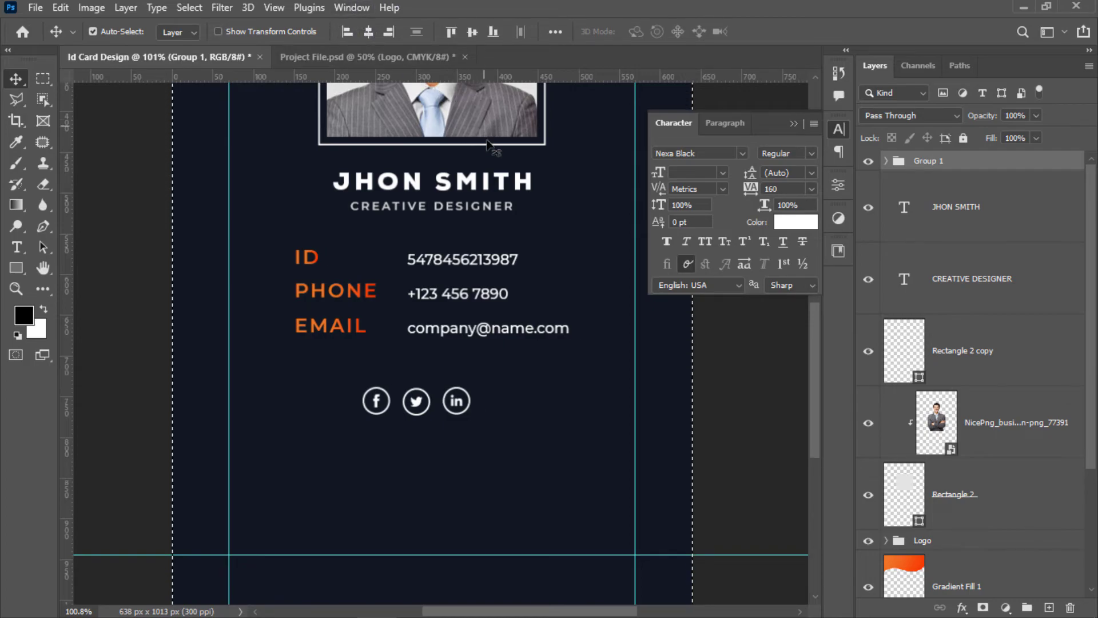
pyautogui.scroll(-1, 489, 148)
pyautogui.moveTo(519, 201); pyautogui.dragTo(520, 305)
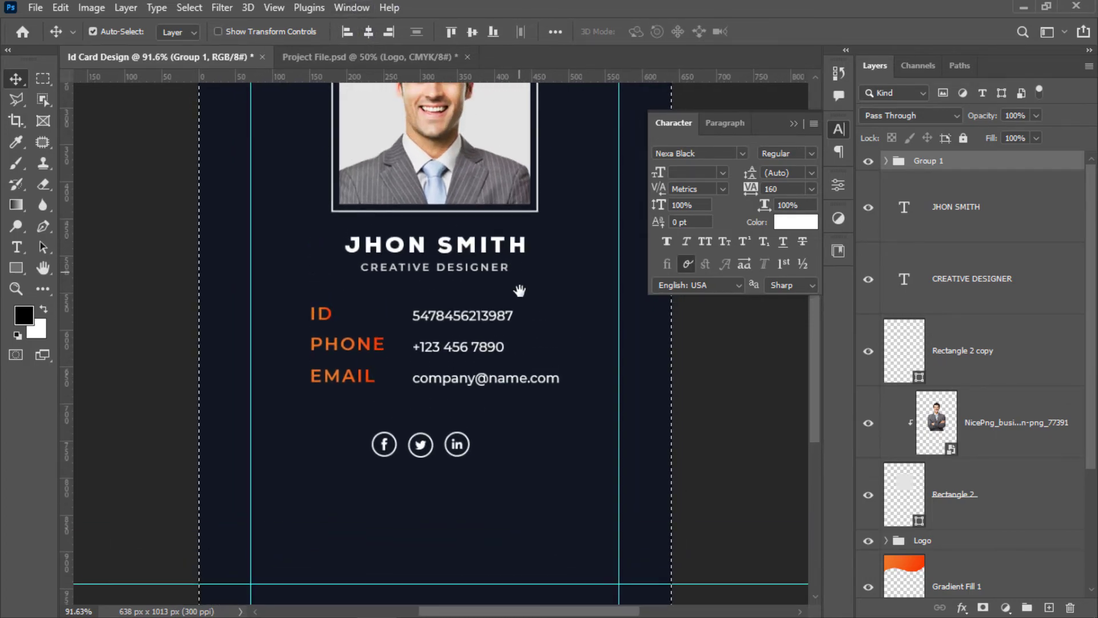
pyautogui.scroll(-2, 521, 305)
pyautogui.scroll(-2, 520, 304)
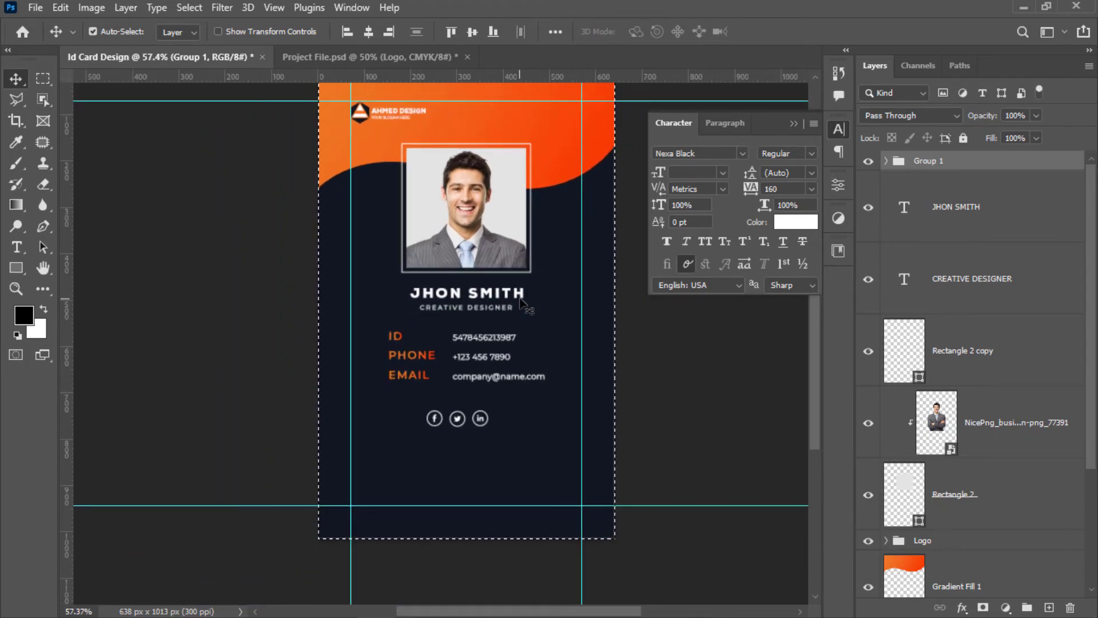
pyautogui.scroll(1, 471, 367)
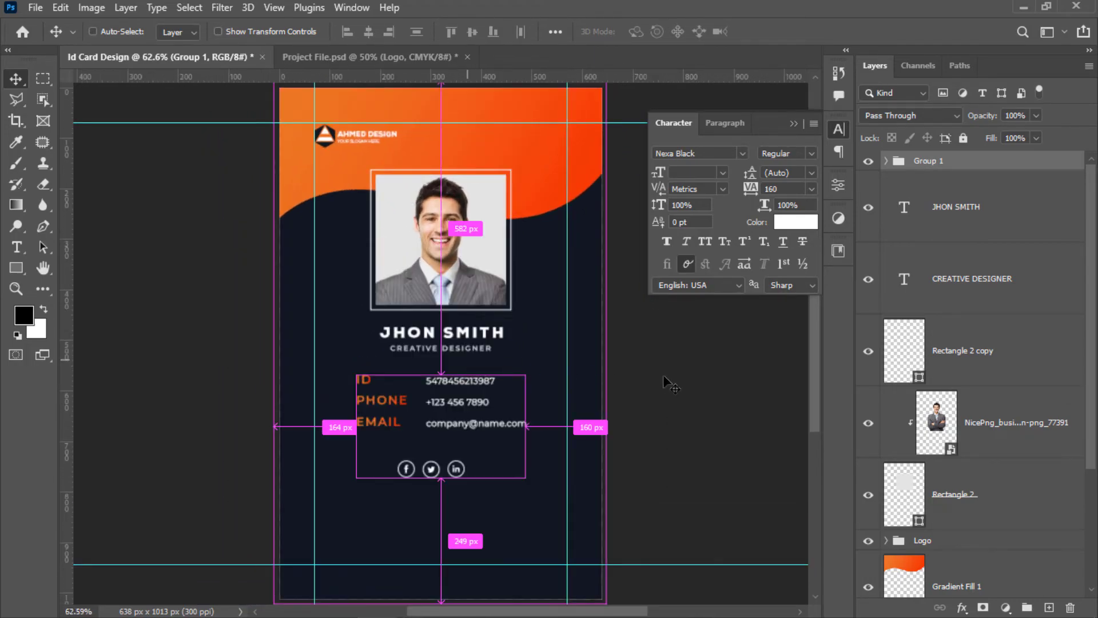
pyautogui.scroll(-1, 667, 375)
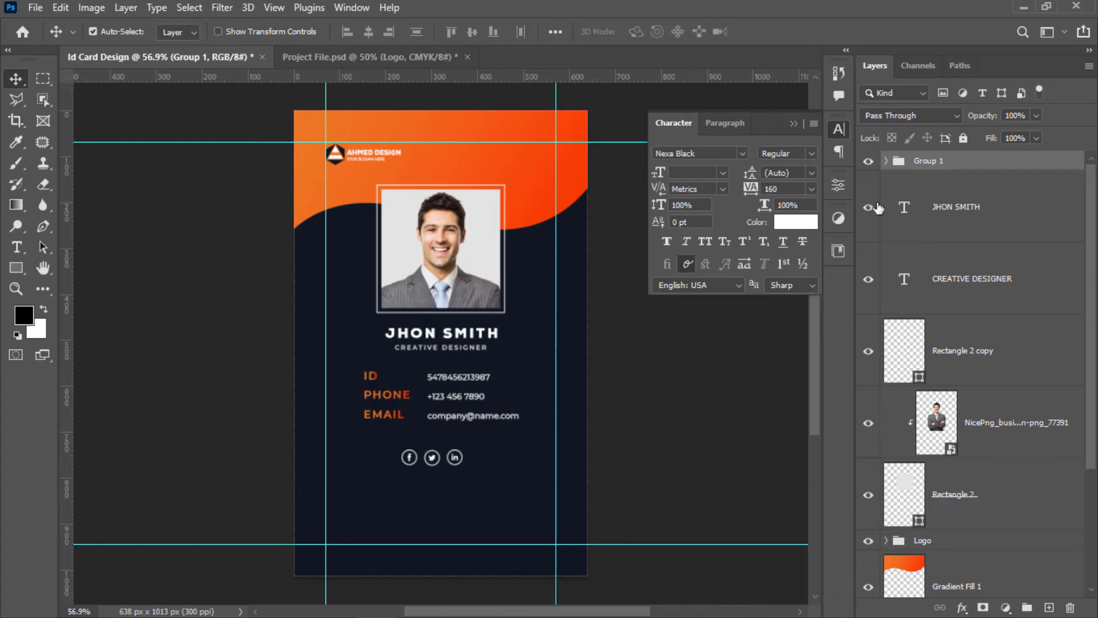
# Step: Expand Group 1 and select the social icons layer inside it
pyautogui.click(889, 161)
pyautogui.scroll(-1, 967, 423)
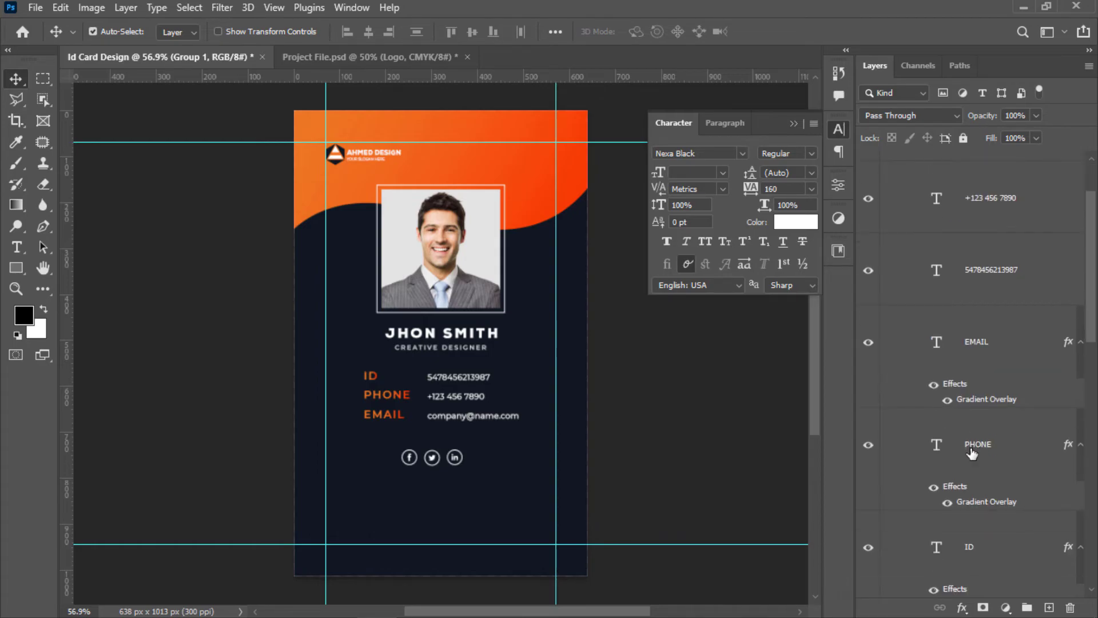
pyautogui.scroll(-3, 970, 448)
pyautogui.click(973, 455)
# Step: Move the Vector Smart Object social icons layer out of Group 1 and collapse the group
pyautogui.hotkey('ctrl', 'd')
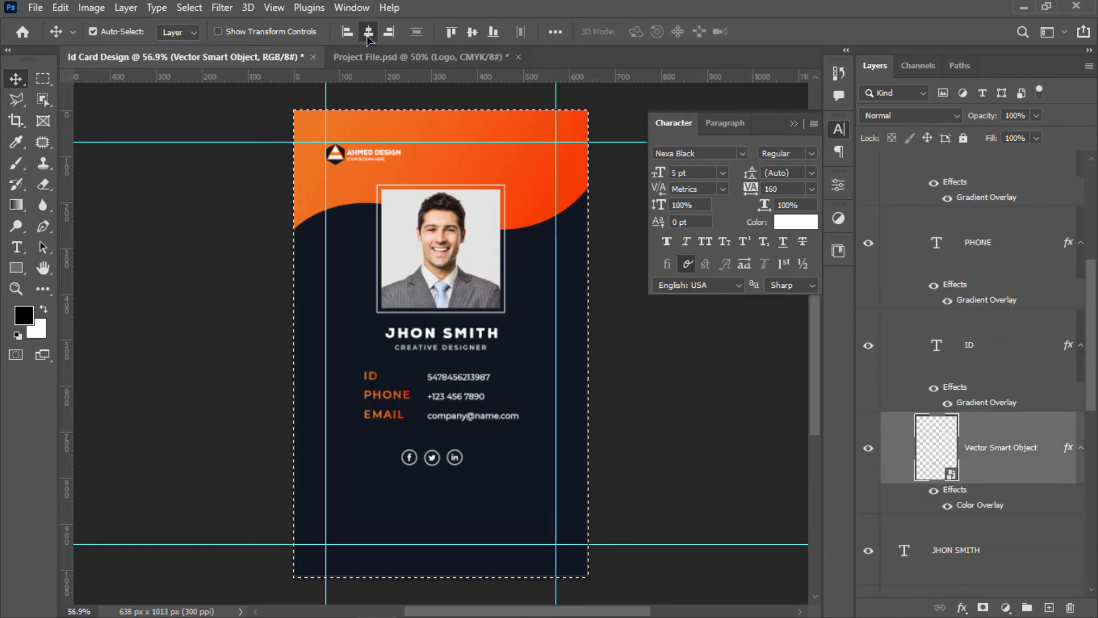
pyautogui.hotkey('shift', 'Right')
pyautogui.hotkey('shift', 'Right')
pyautogui.hotkey('shift', 'Right')
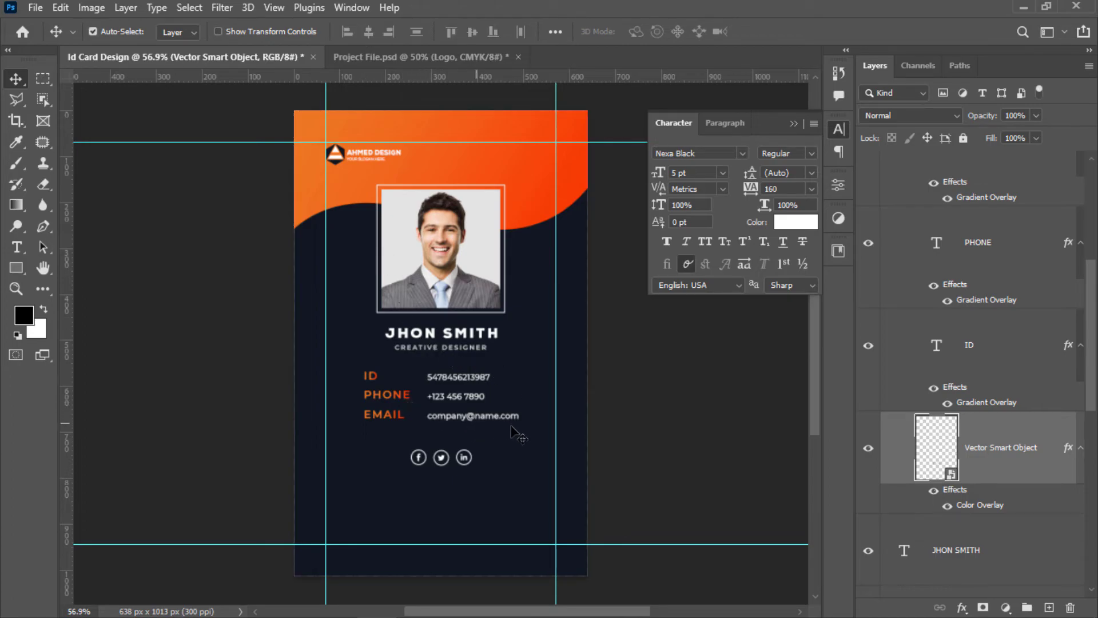
pyautogui.scroll(2, 1019, 378)
pyautogui.scroll(5, 1059, 363)
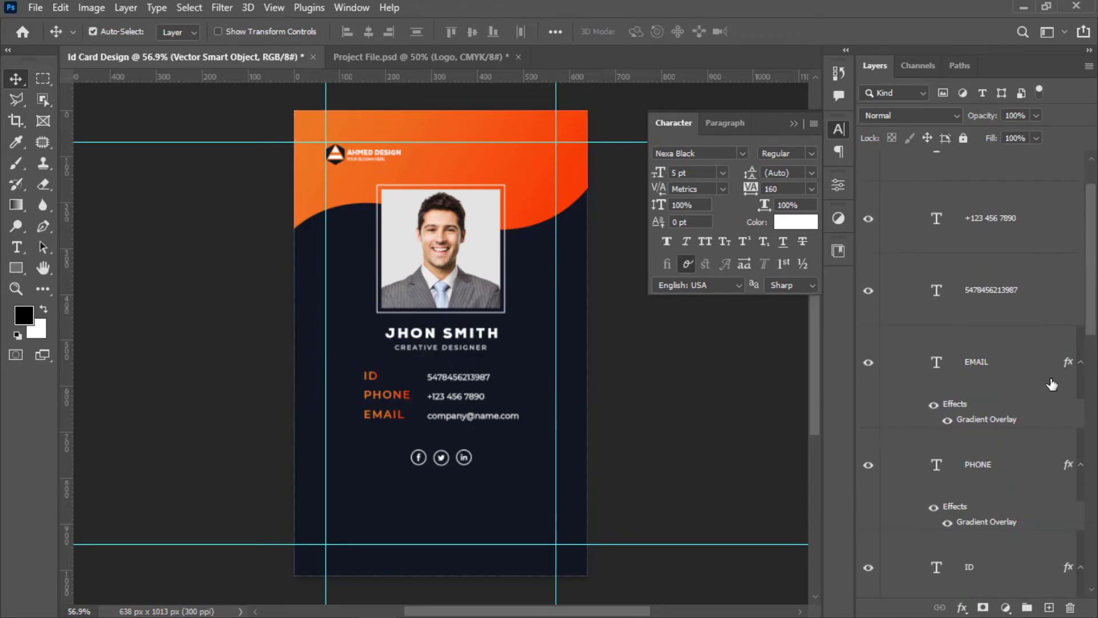
pyautogui.scroll(-2, 1030, 410)
pyautogui.scroll(-5, 1020, 447)
pyautogui.moveTo(1019, 456); pyautogui.dragTo(1015, 403)
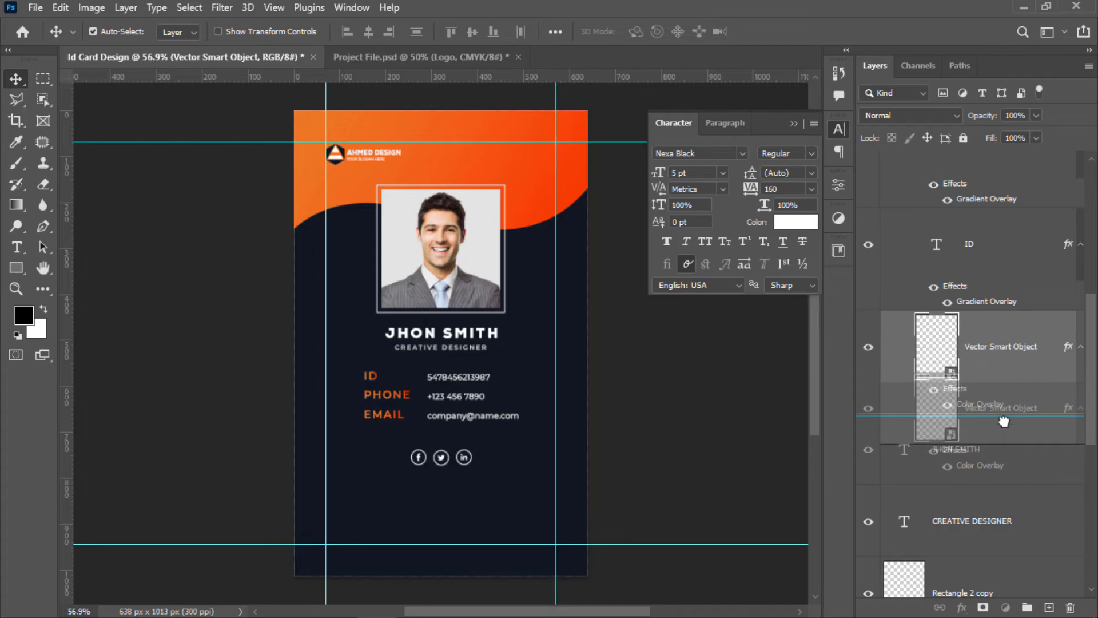
pyautogui.scroll(4, 1007, 389)
pyautogui.scroll(1, 982, 328)
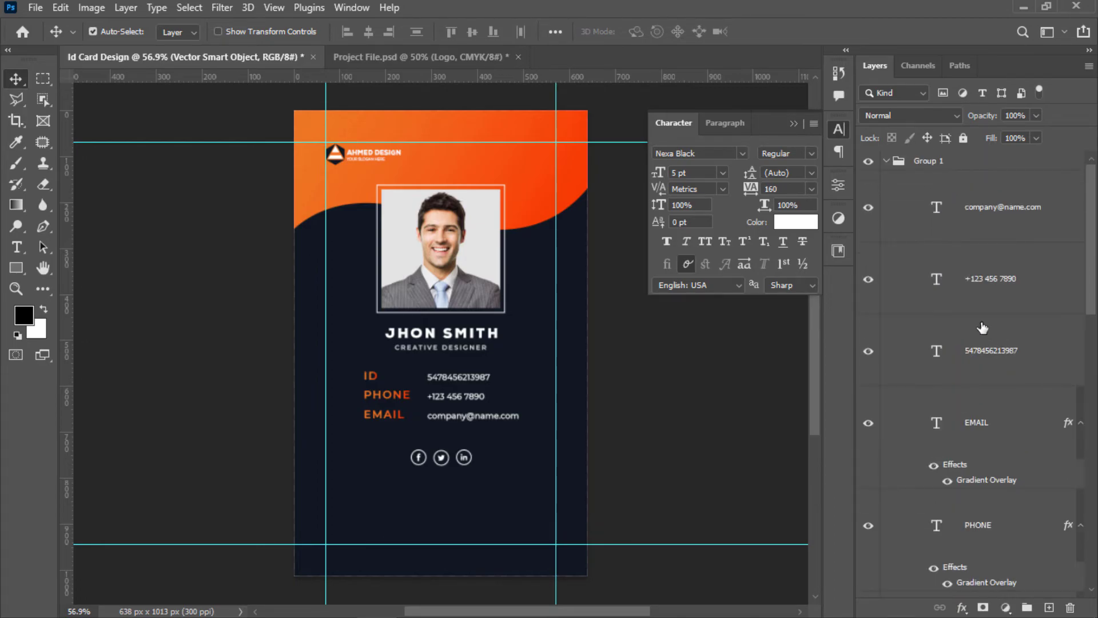
pyautogui.click(887, 163)
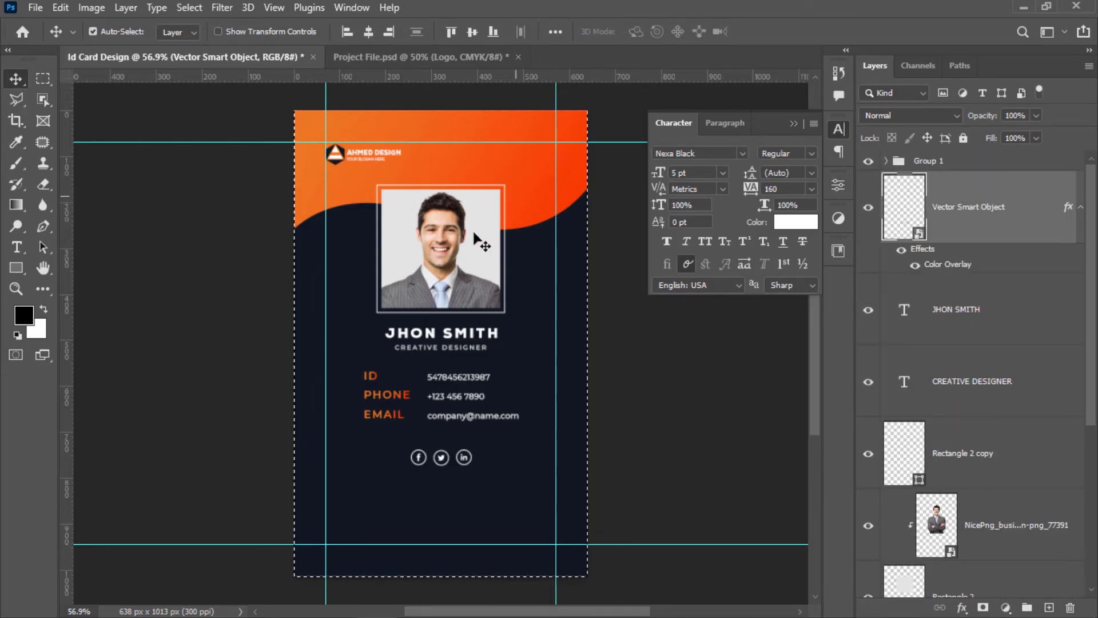
# Step: Nudge Group 1's ID, phone and email block about 11 px to the right
pyautogui.press('ctrl')
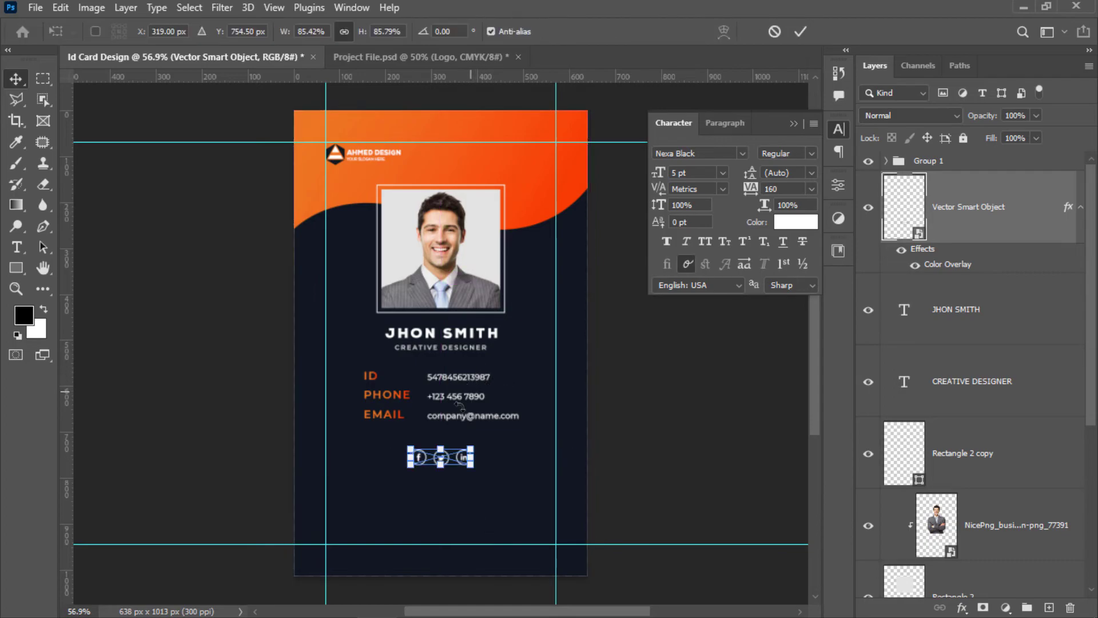
pyautogui.scroll(2, 461, 395)
pyautogui.scroll(2, 461, 395)
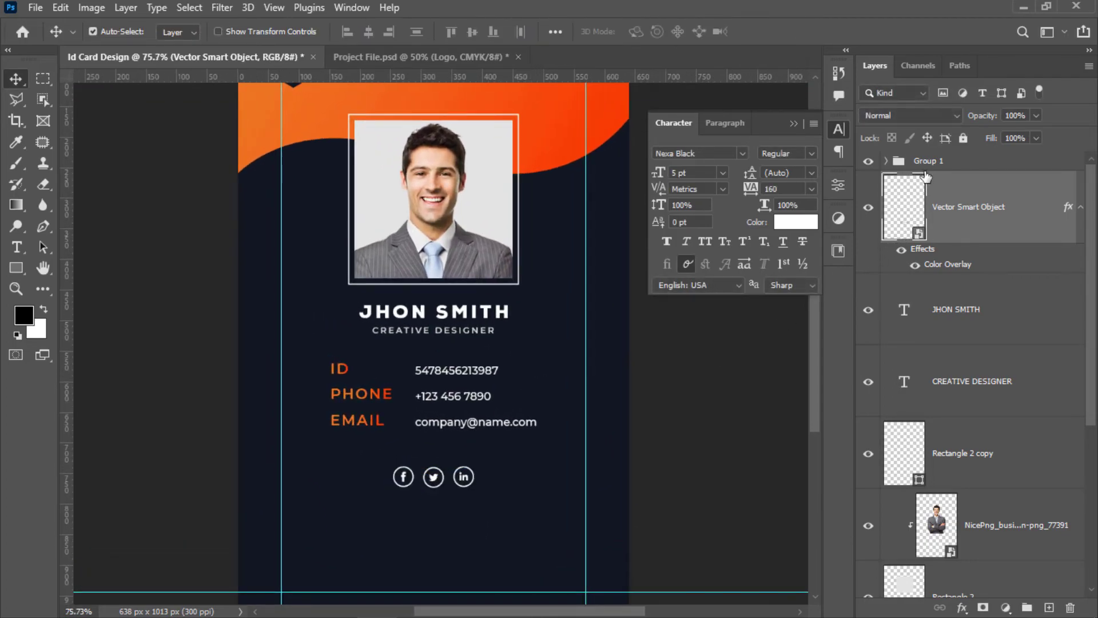
pyautogui.click(954, 162)
pyautogui.hotkey('ctrl', 't')
pyautogui.moveTo(468, 404); pyautogui.dragTo(478, 405)
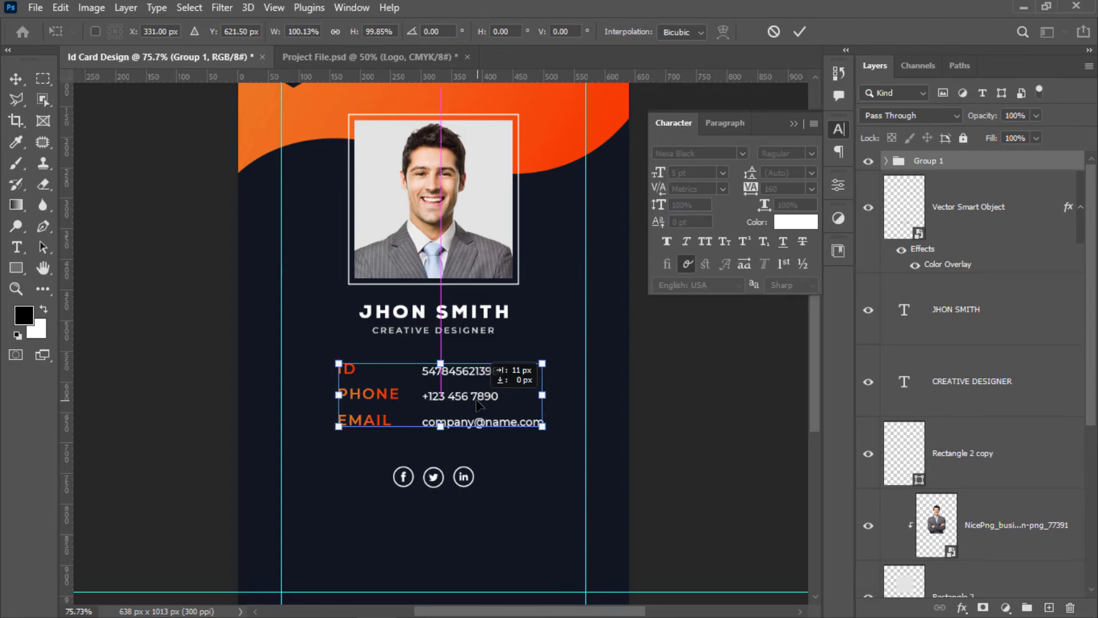
pyautogui.press('Return')
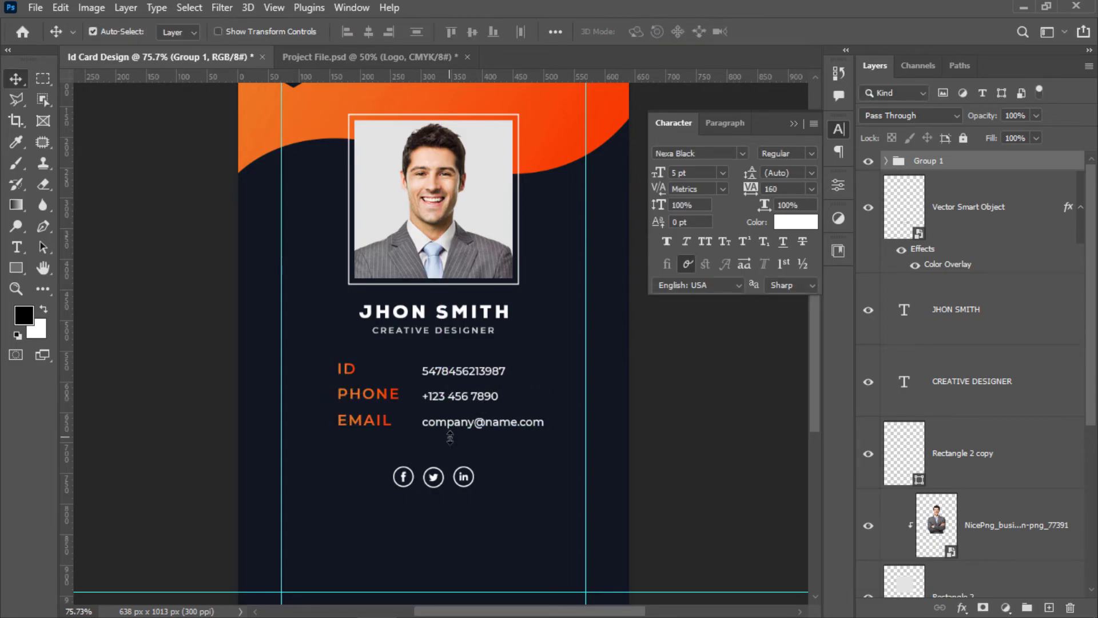
pyautogui.scroll(1, 457, 424)
pyautogui.scroll(-2, 456, 415)
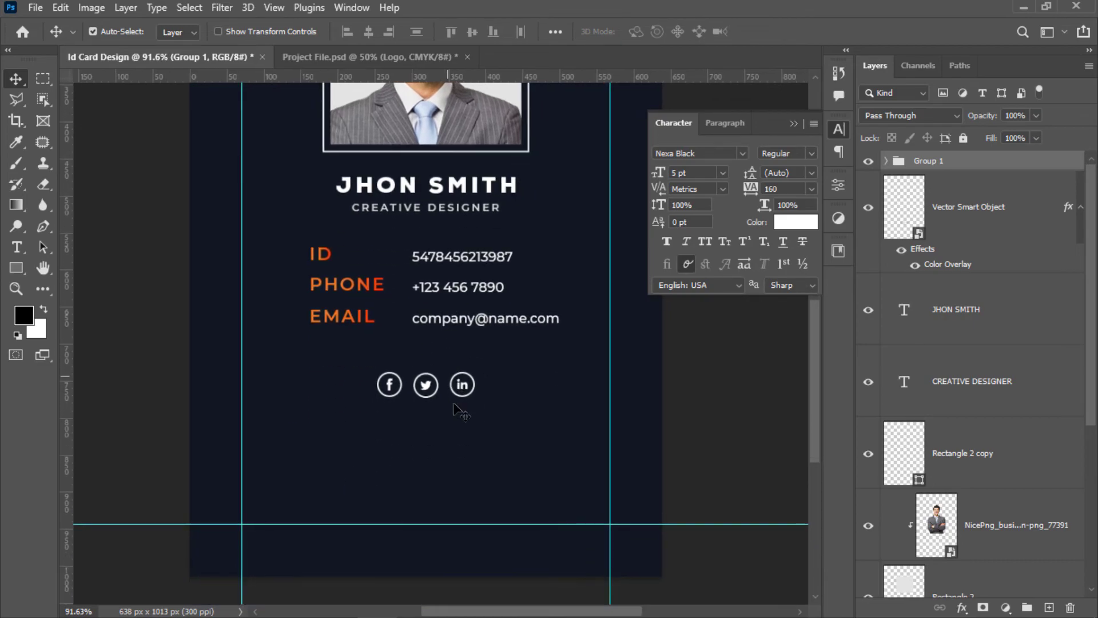
pyautogui.scroll(-1, 461, 412)
pyautogui.scroll(-1, 461, 412)
pyautogui.scroll(-3, 462, 421)
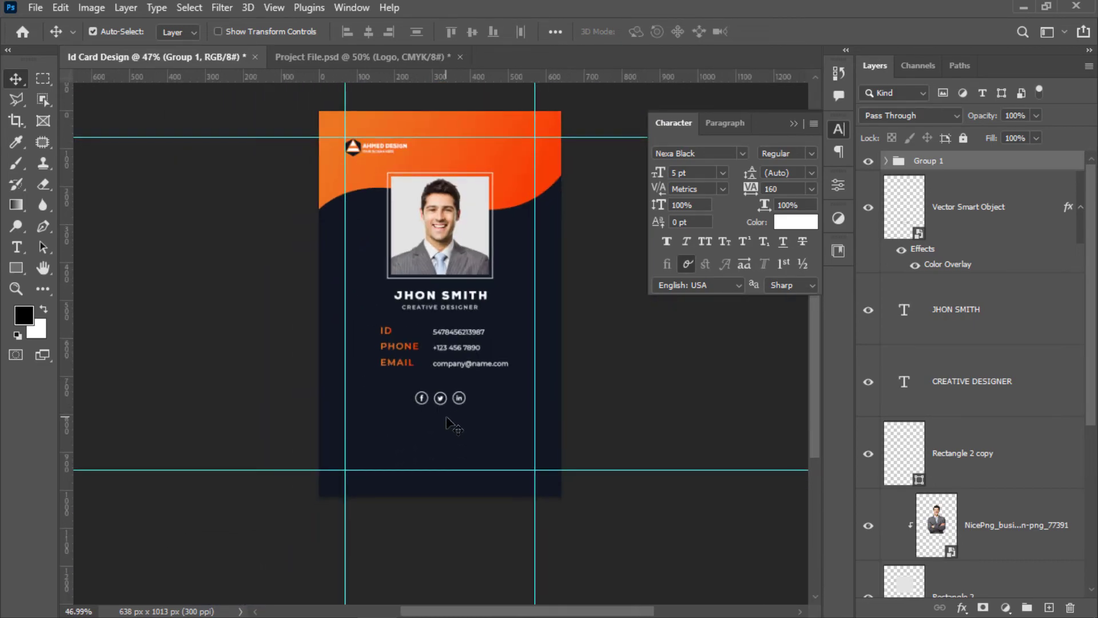
pyautogui.scroll(-2, 962, 387)
# Step: Scale the AHMED DESIGN Logo group up to about 121%
pyautogui.scroll(-3, 941, 489)
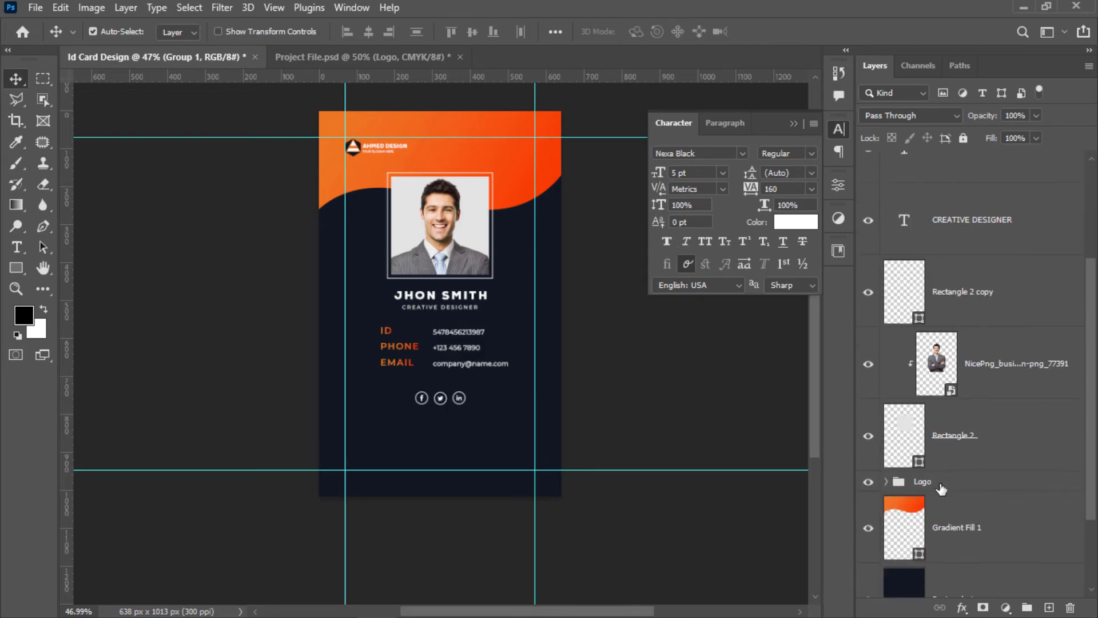
pyautogui.click(939, 486)
pyautogui.hotkey('ctrl', 't')
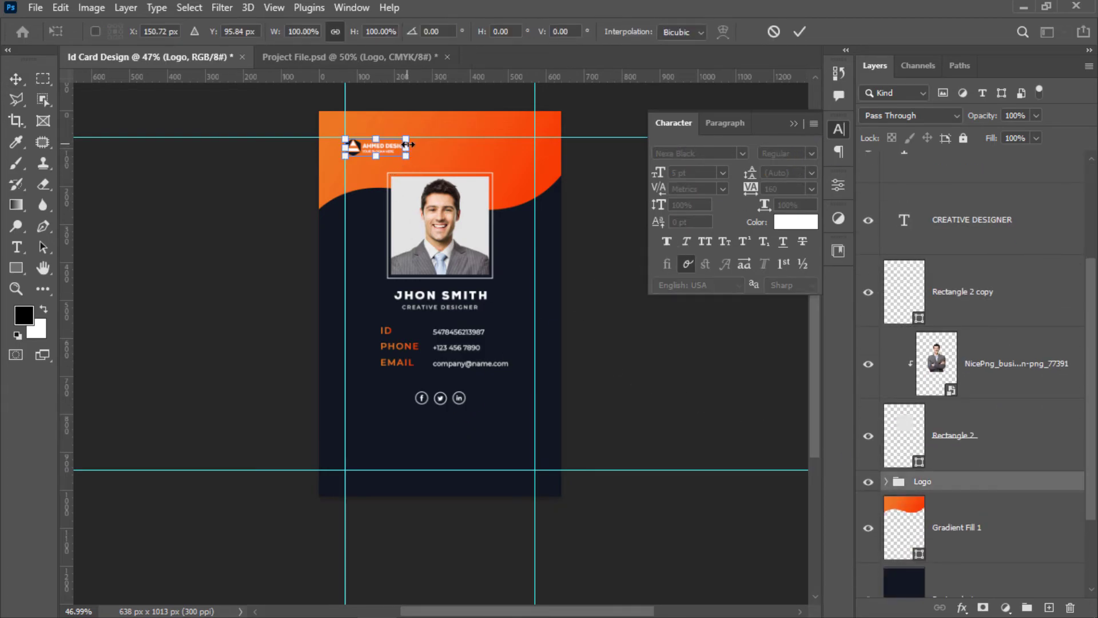
pyautogui.moveTo(407, 145); pyautogui.dragTo(420, 147)
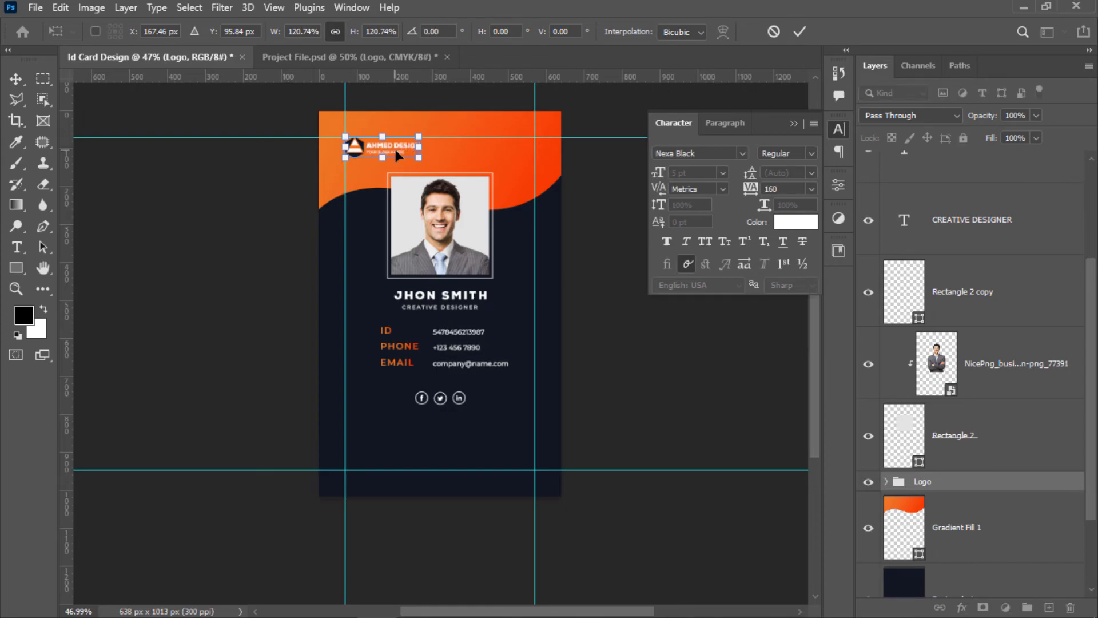
pyautogui.press('Return')
# Step: Centre the logo horizontally on the whole card using Align Horizontal Centers
pyautogui.hotkey('ctrl', 'a')
pyautogui.click(370, 32)
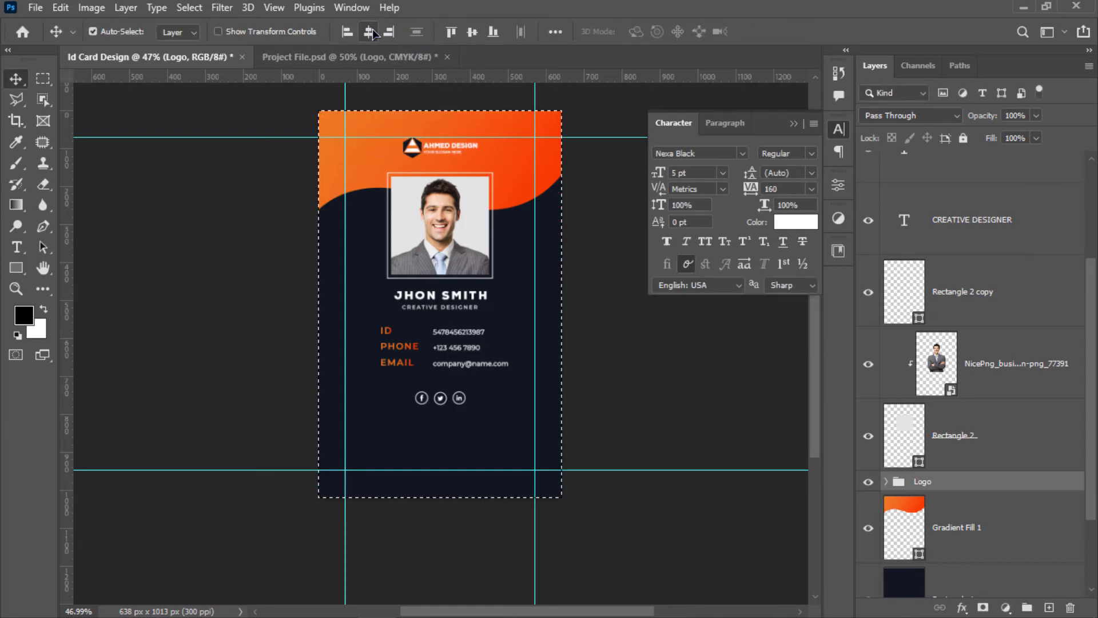
pyautogui.hotkey('ctrl', 'd')
pyautogui.scroll(2, 435, 135)
pyautogui.scroll(2, 435, 135)
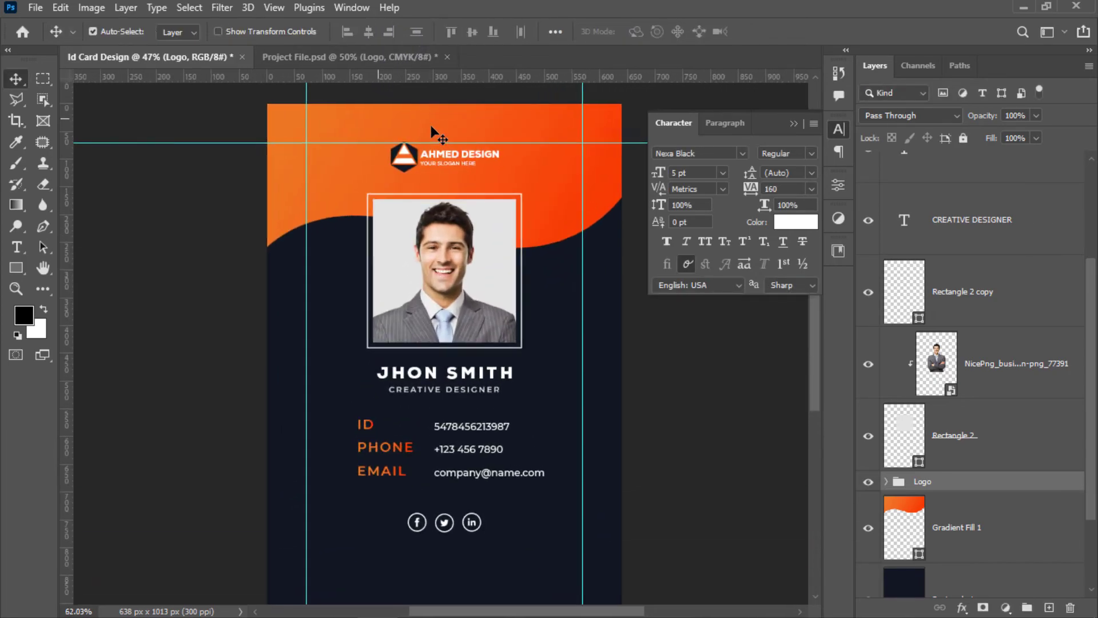
pyautogui.scroll(2, 431, 127)
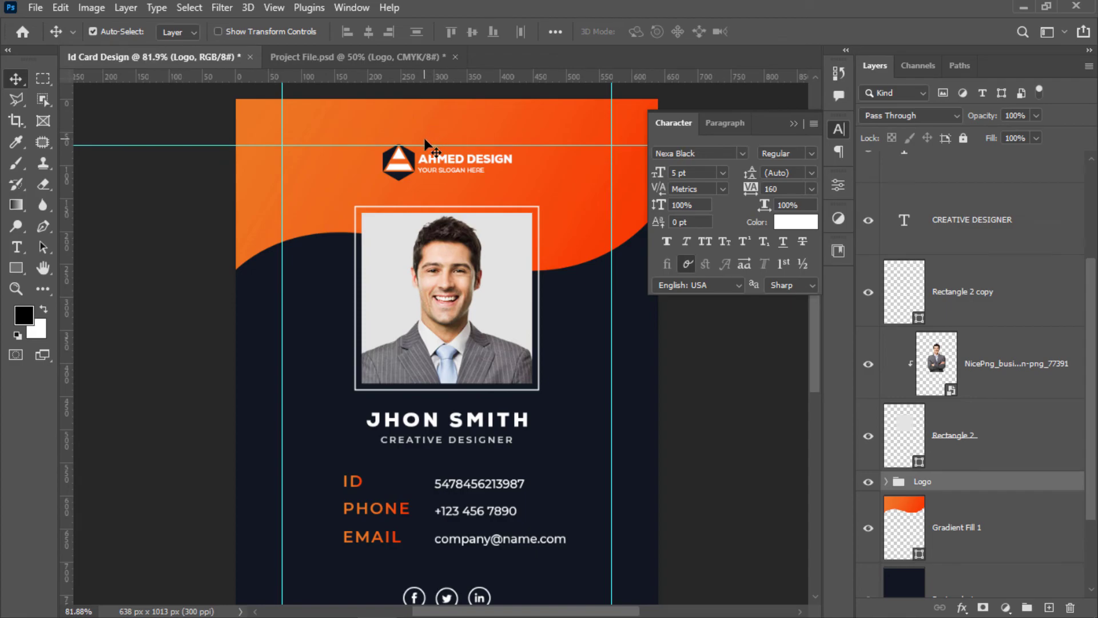
pyautogui.scroll(-2, 428, 163)
pyautogui.scroll(-1, 431, 171)
pyautogui.scroll(-1, 433, 176)
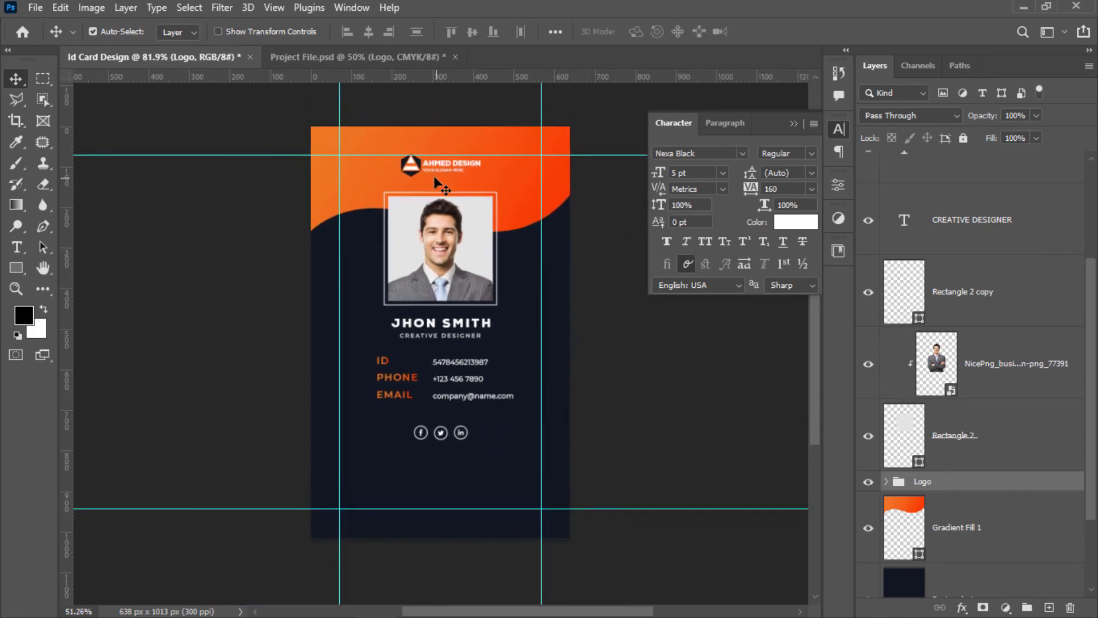
pyautogui.scroll(-1, 435, 180)
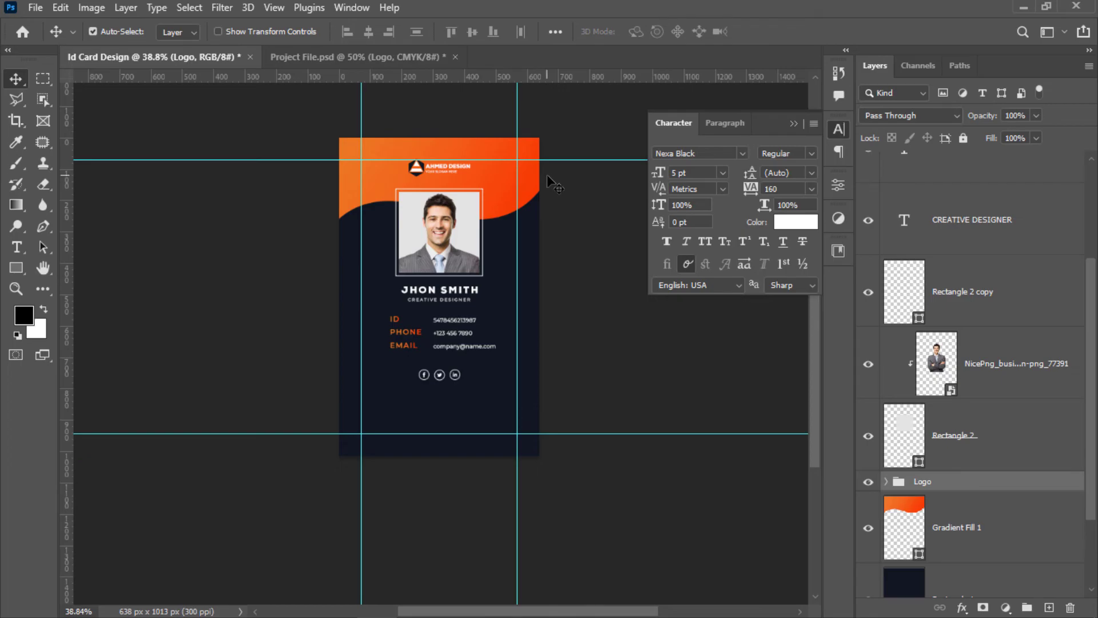
pyautogui.scroll(1, 452, 411)
pyautogui.scroll(1, 438, 409)
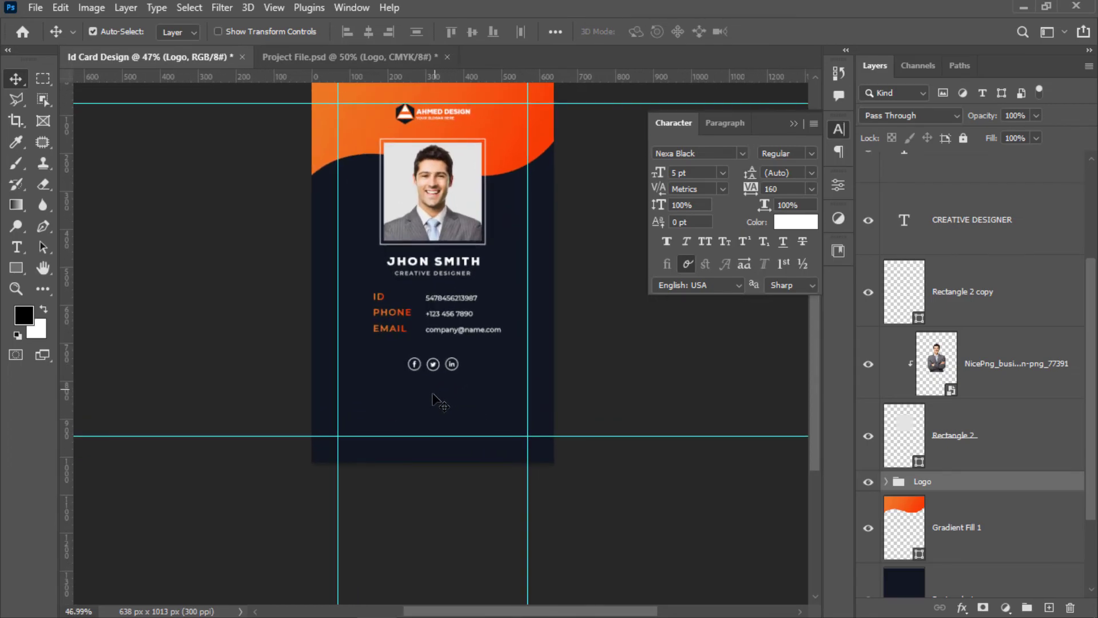
pyautogui.scroll(1, 429, 407)
pyautogui.scroll(1, 433, 411)
pyautogui.scroll(1, 430, 397)
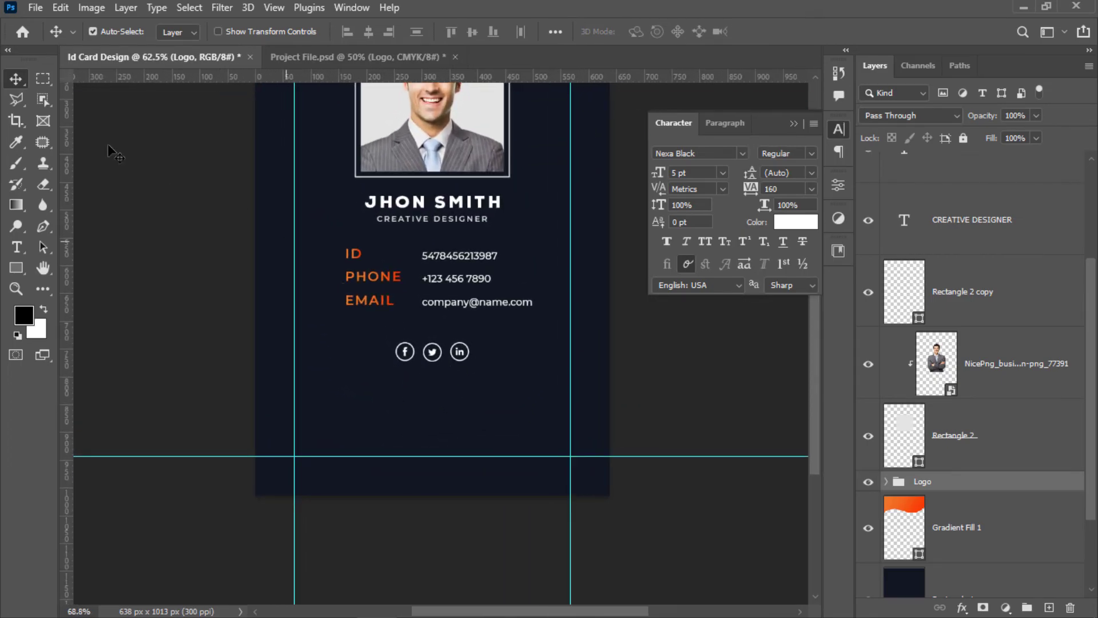
# Step: With the Pen tool, draw the curved wave anchors across the bottom of the card
pyautogui.click(42, 226)
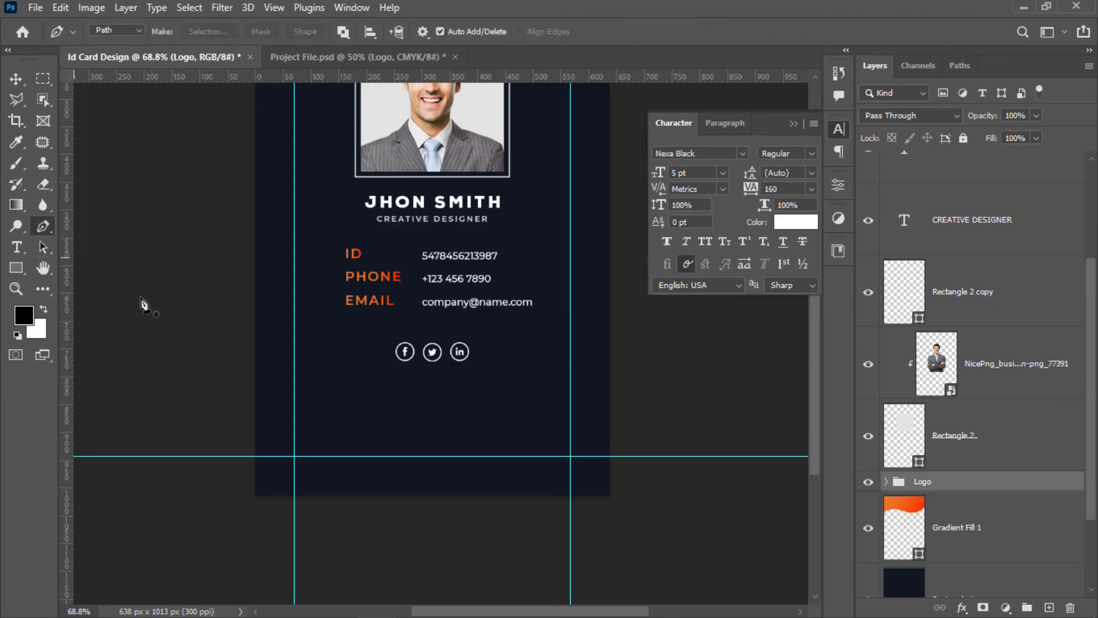
pyautogui.click(255, 371)
pyautogui.moveTo(404, 427); pyautogui.dragTo(510, 402)
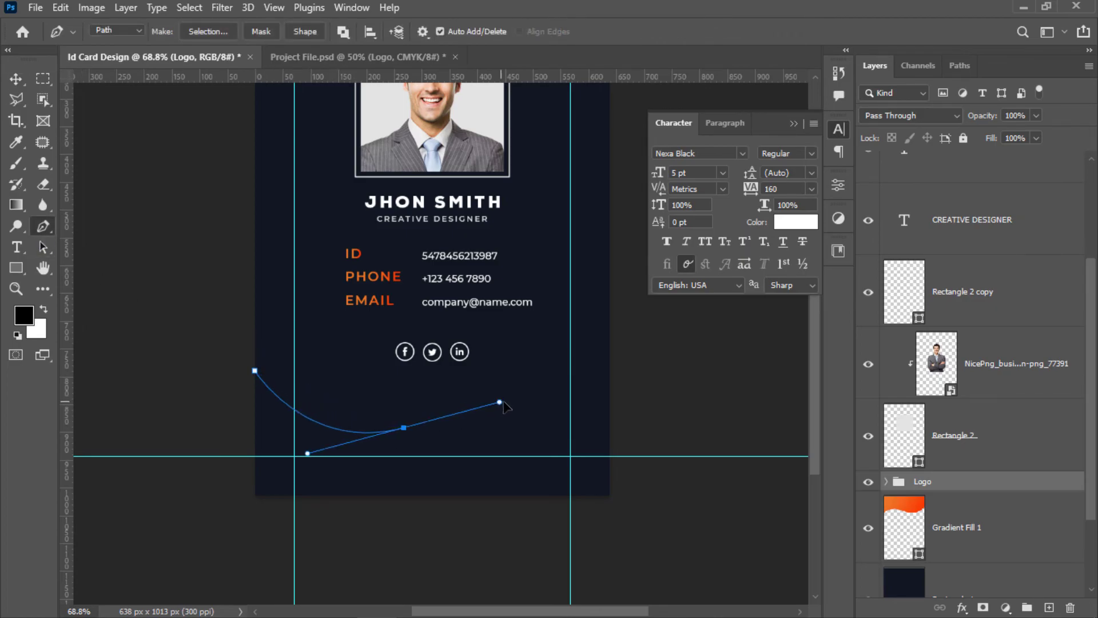
pyautogui.moveTo(636, 484)
pyautogui.mouseDown()
pyautogui.moveTo(682, 565)
pyautogui.moveTo(687, 602)
pyautogui.mouseUp()
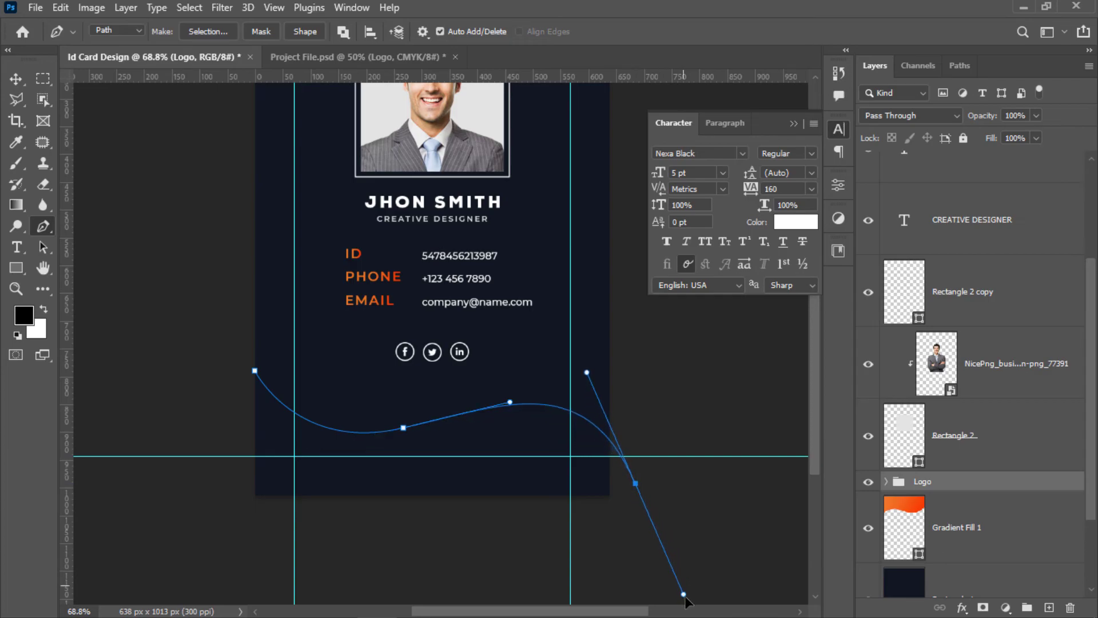
pyautogui.click(636, 484)
# Step: Add corner points below the card, close the wave path vertically, and select Group 1
pyautogui.click(635, 517)
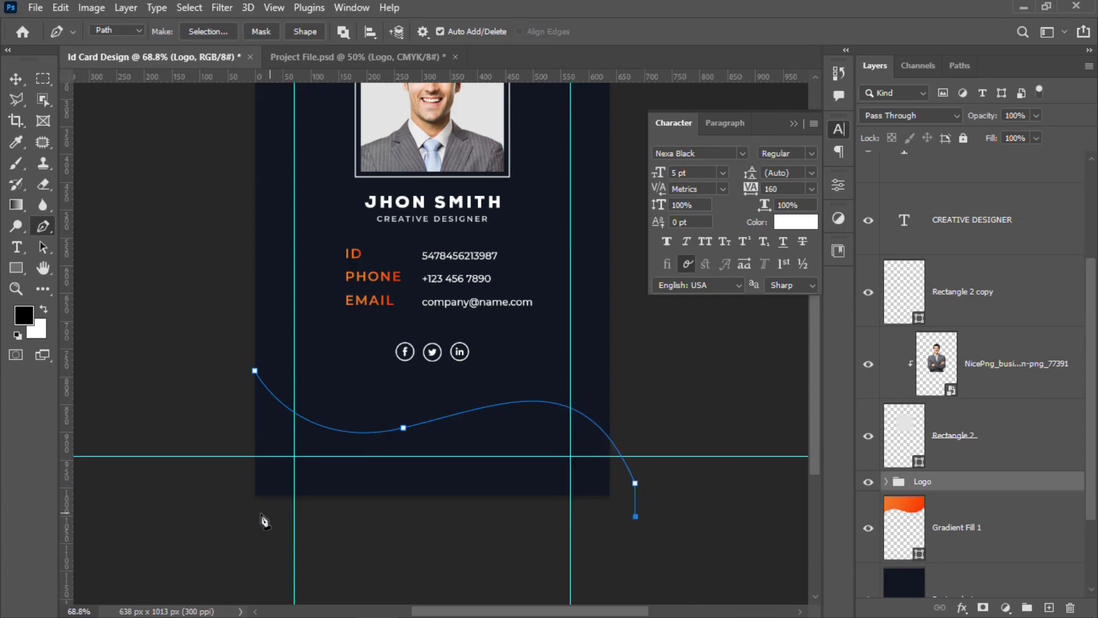
pyautogui.click(247, 517)
pyautogui.click(255, 371)
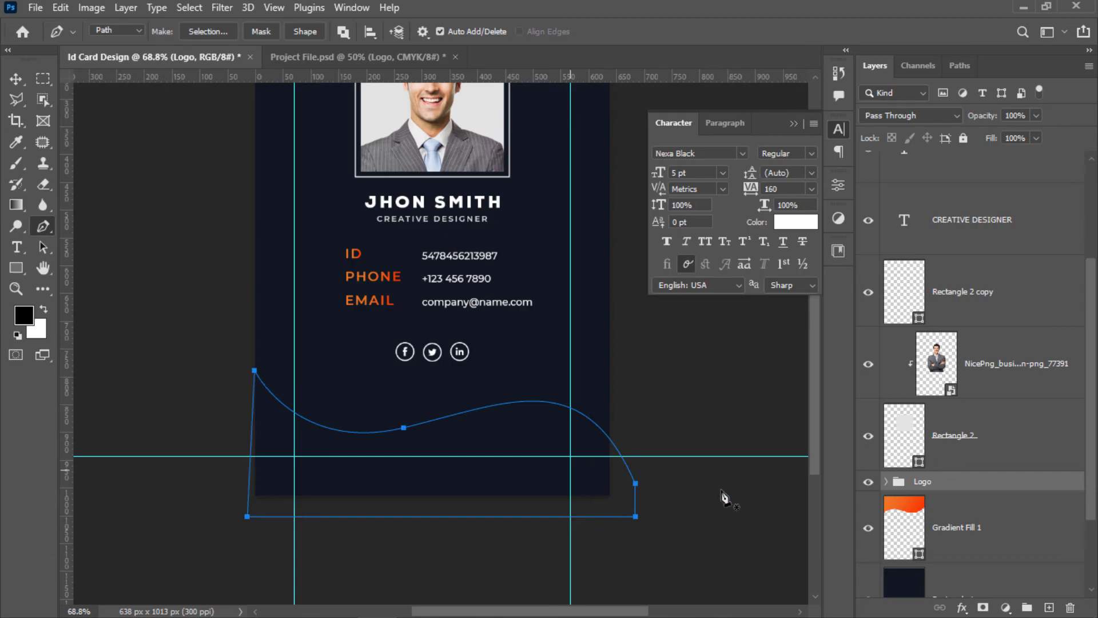
pyautogui.hotkey('ctrl', 'z')
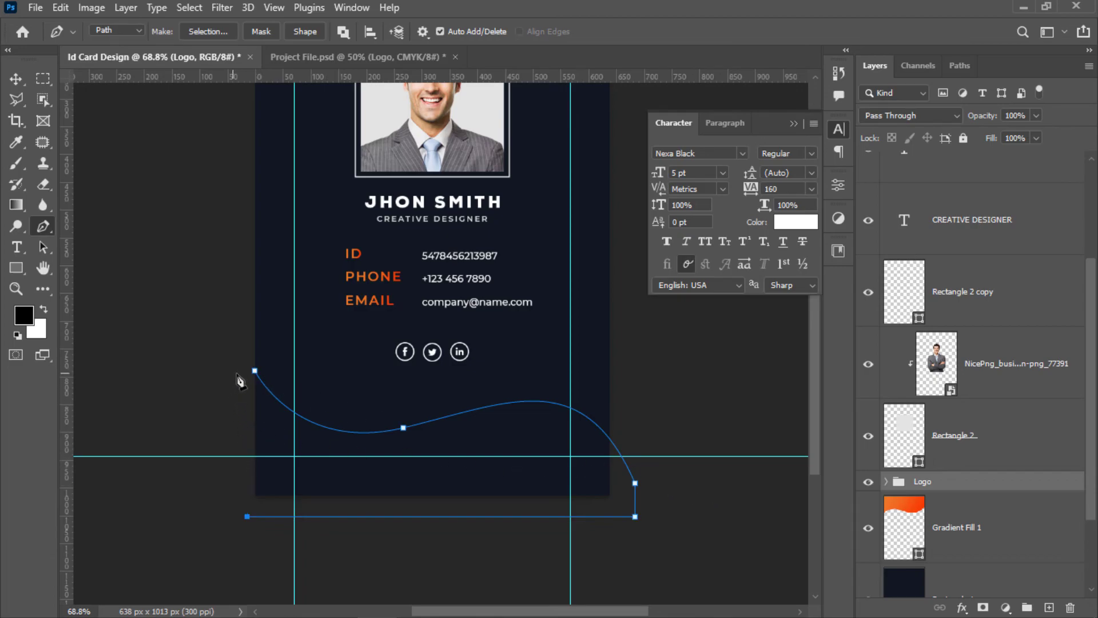
pyautogui.click(247, 373)
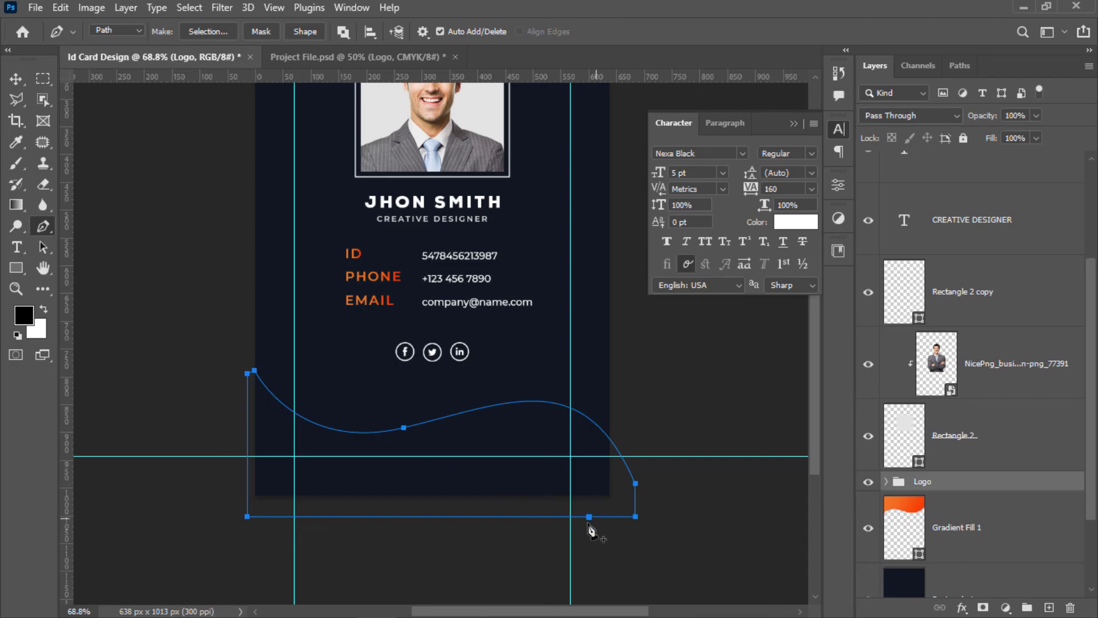
pyautogui.scroll(1, 1030, 524)
pyautogui.scroll(2, 971, 361)
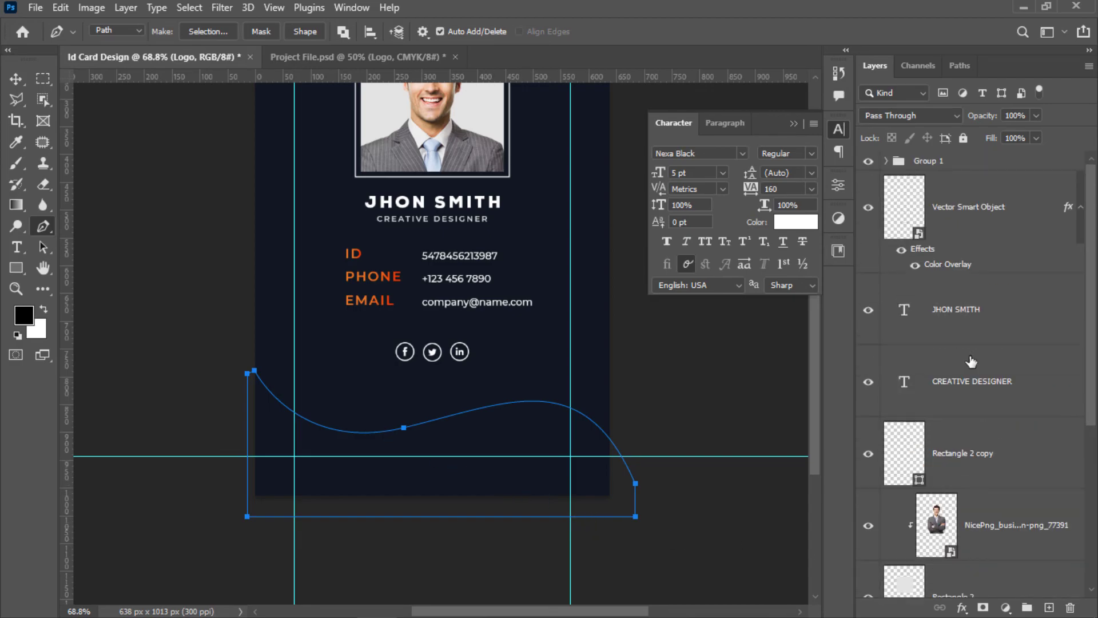
pyautogui.hotkey('alt', '[')
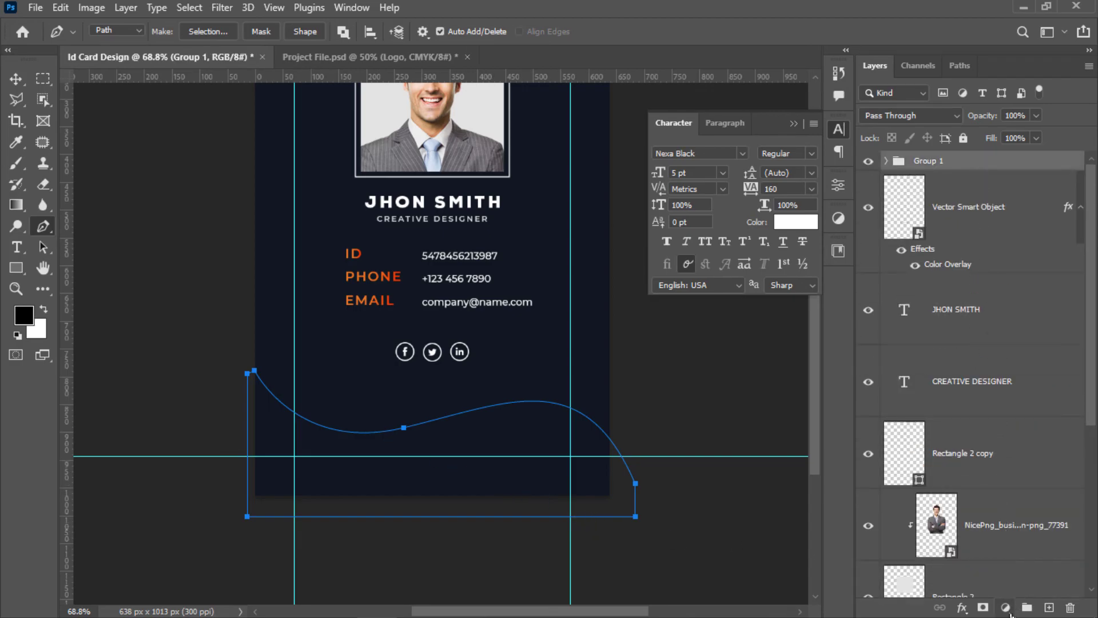
# Step: Add a Gradient Fill layer to the wave path using the orange preset at a -90° angle
pyautogui.click(1006, 608)
pyautogui.click(981, 346)
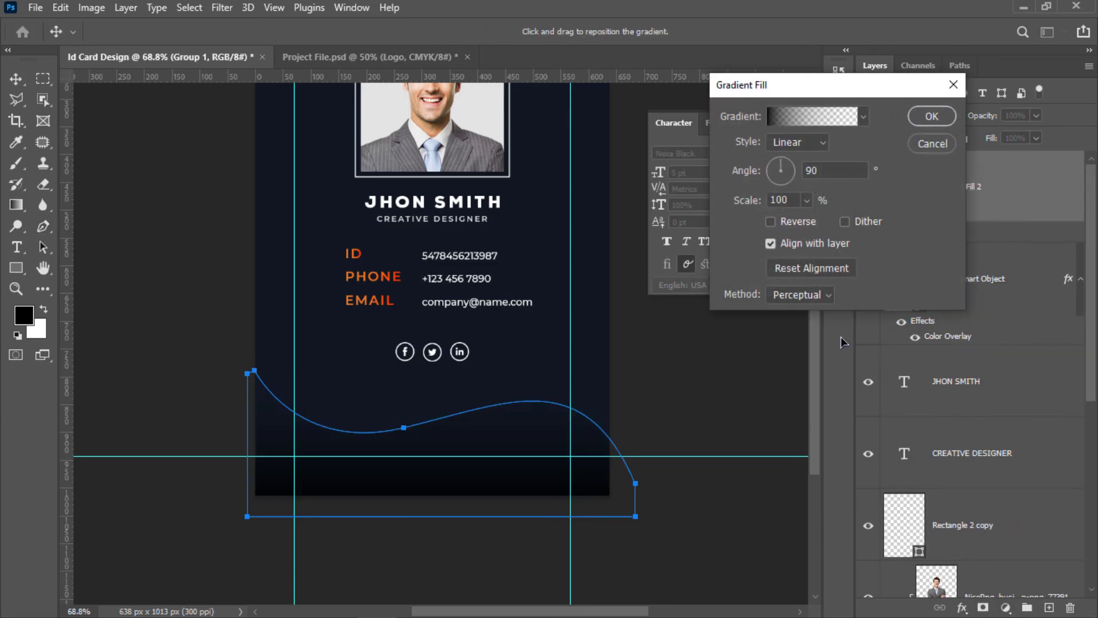
pyautogui.click(862, 117)
pyautogui.click(813, 228)
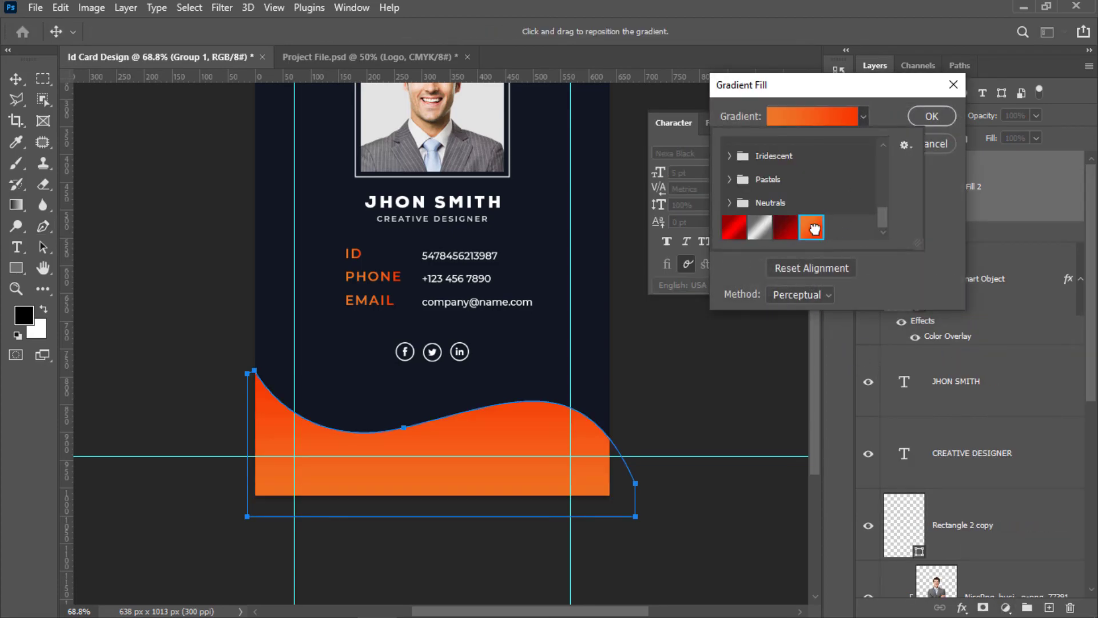
pyautogui.click(947, 117)
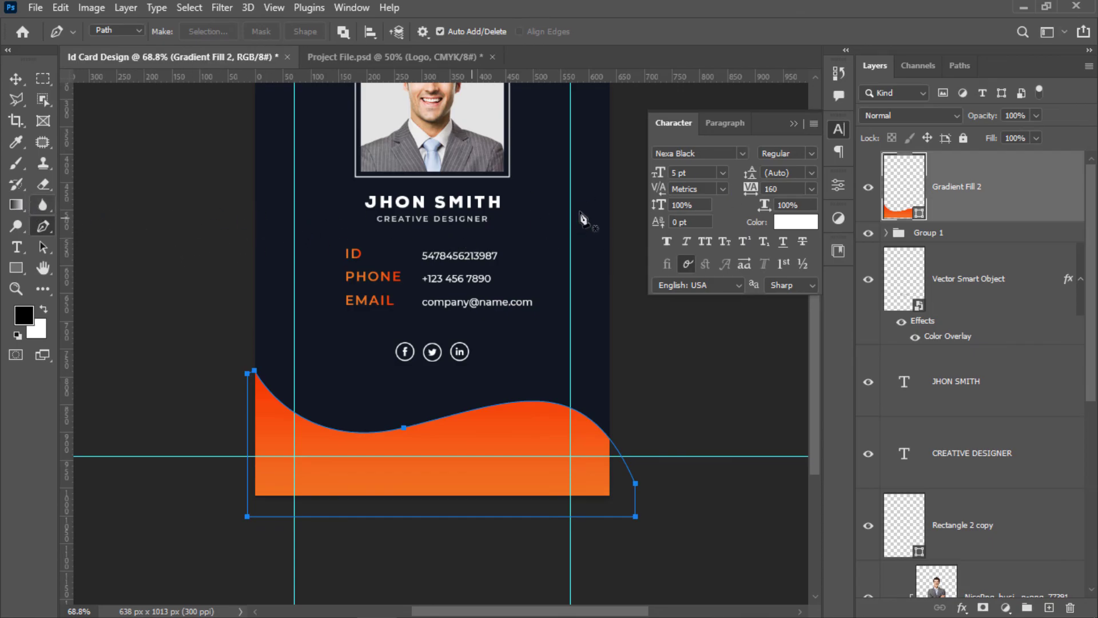
pyautogui.doubleClick(900, 207)
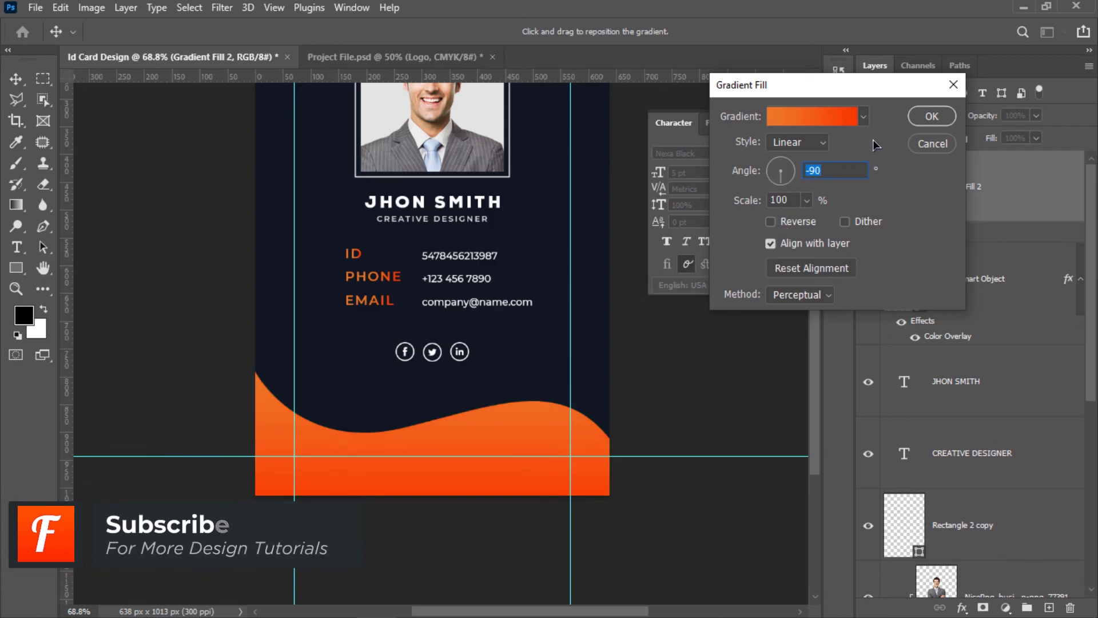
pyautogui.click(918, 117)
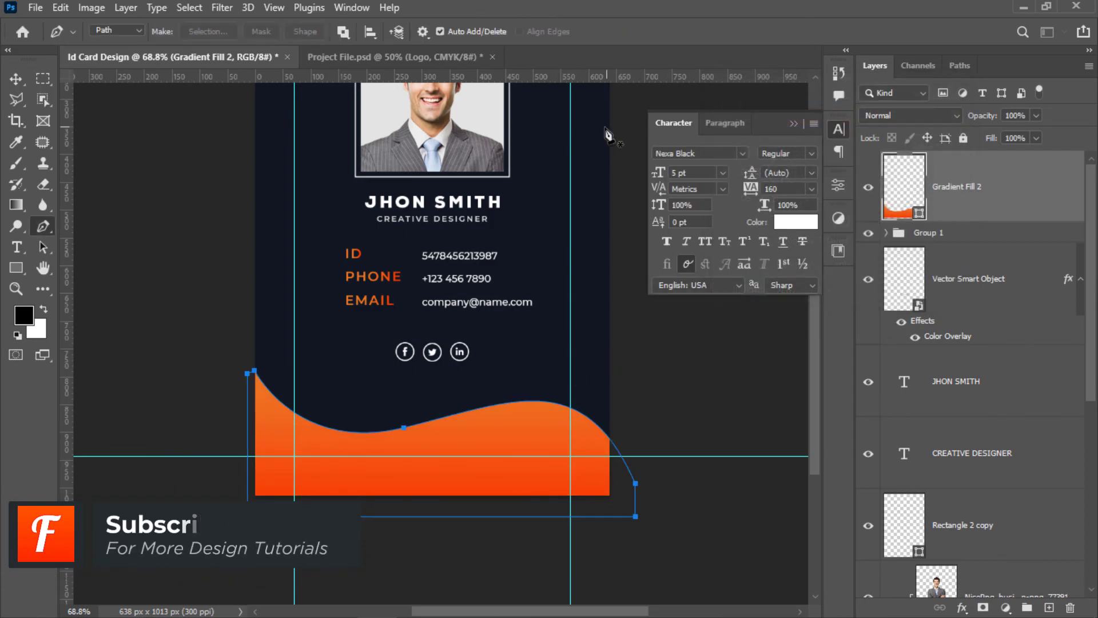
pyautogui.click(16, 79)
# Step: Zoom out to the whole card and collapse the floating Character panel
pyautogui.scroll(-2, 86, 169)
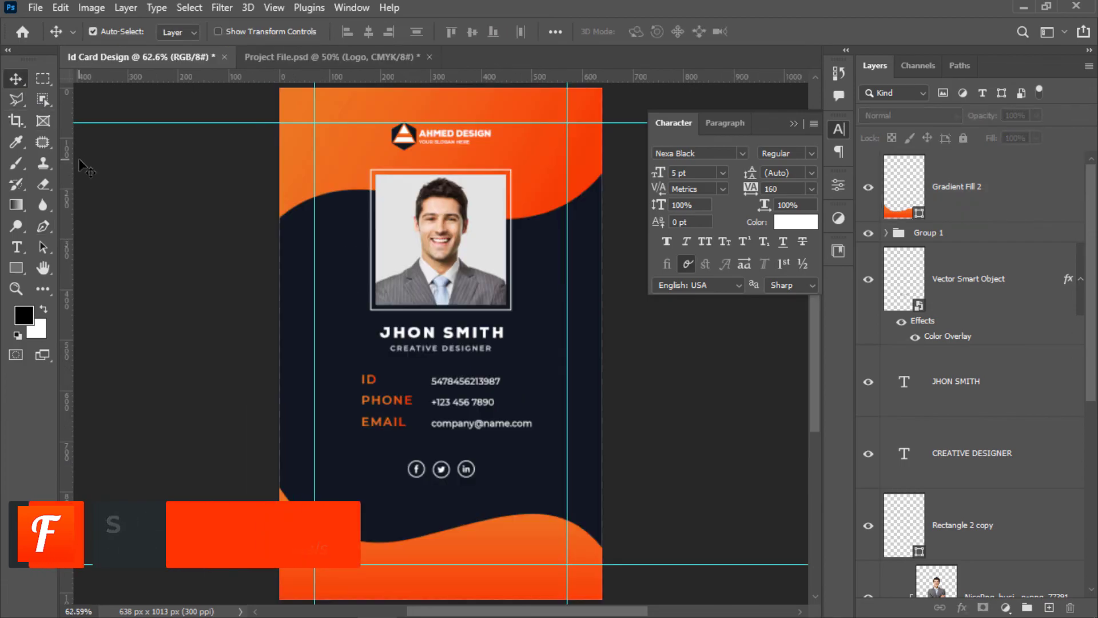
pyautogui.scroll(-2, 223, 195)
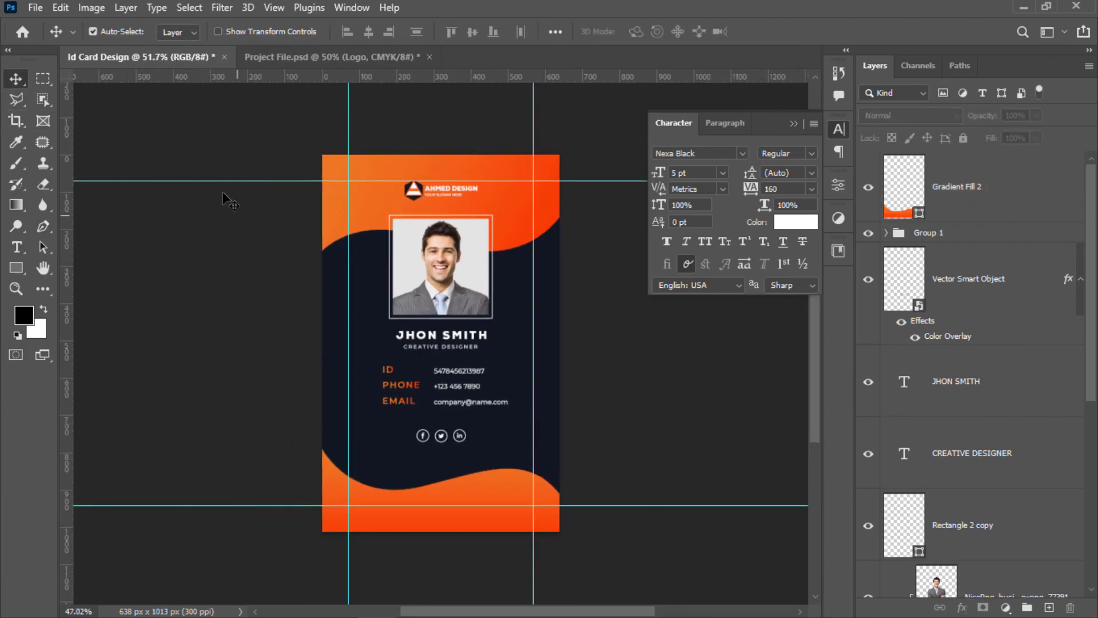
pyautogui.click(794, 124)
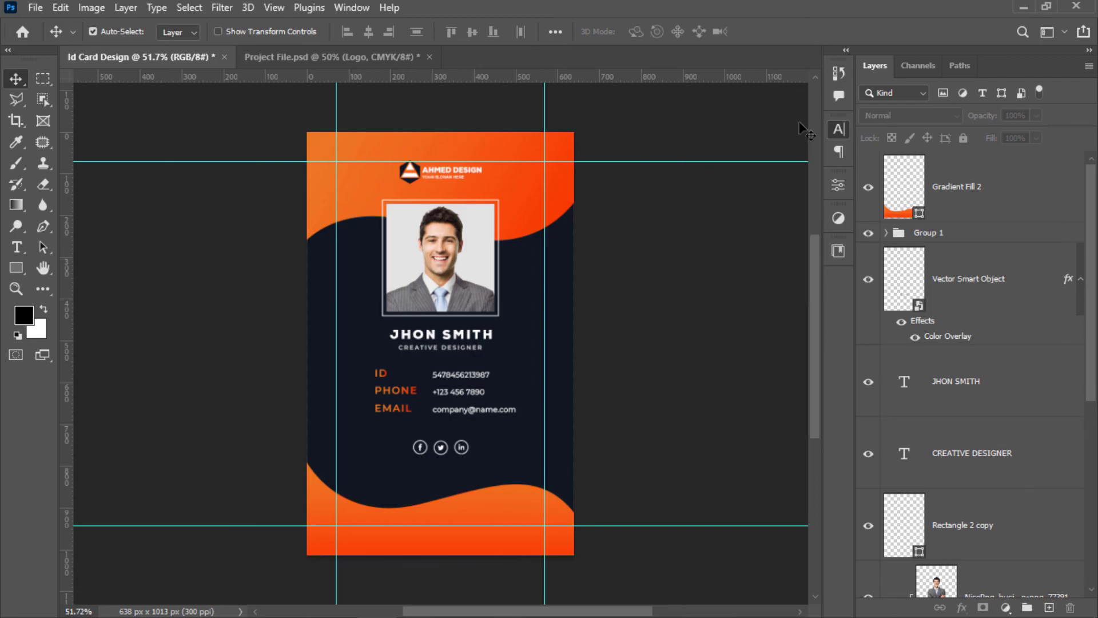